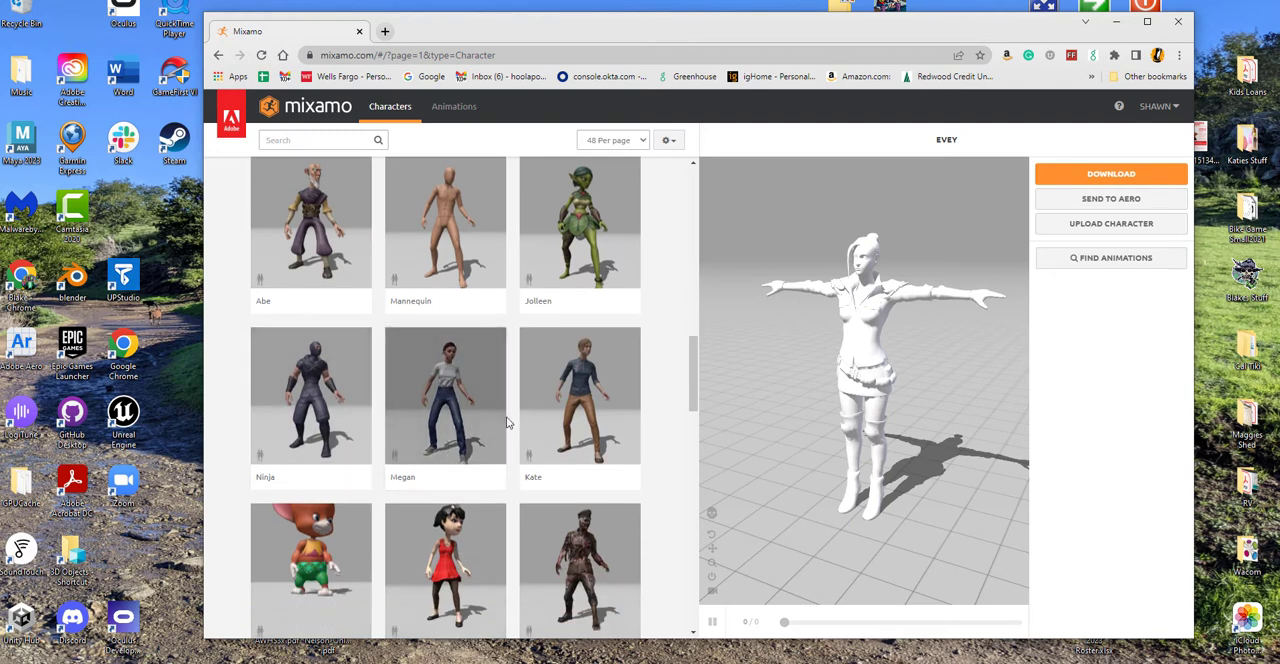
scroll(547, 469, down, 2)
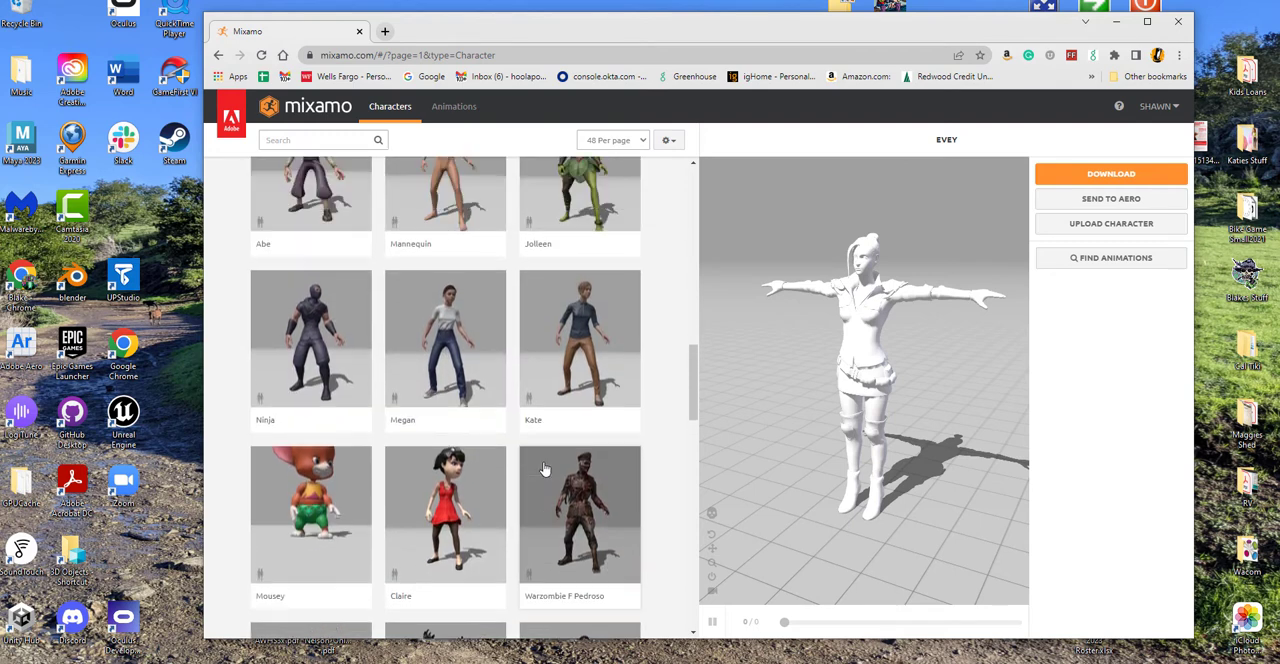
Step: Load the Exo Gray character from the library, and replace it with Ely By K.Atienza
scroll(547, 469, up, 6)
scroll(545, 452, up, 5)
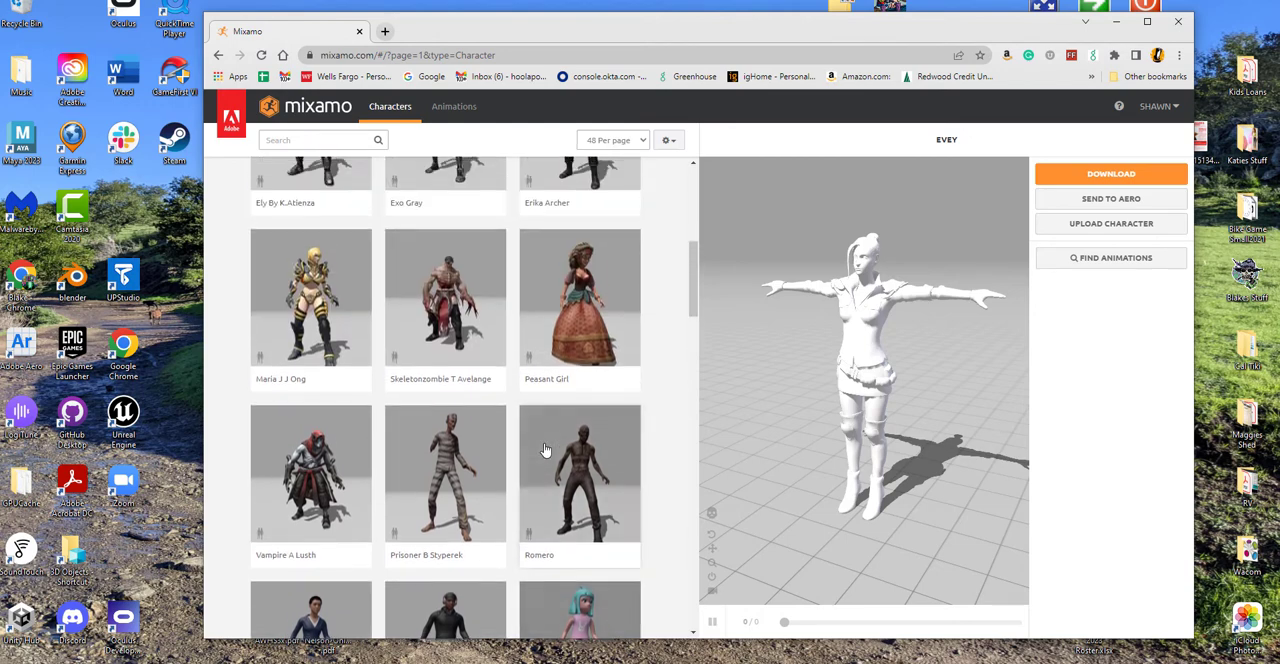
click(437, 325)
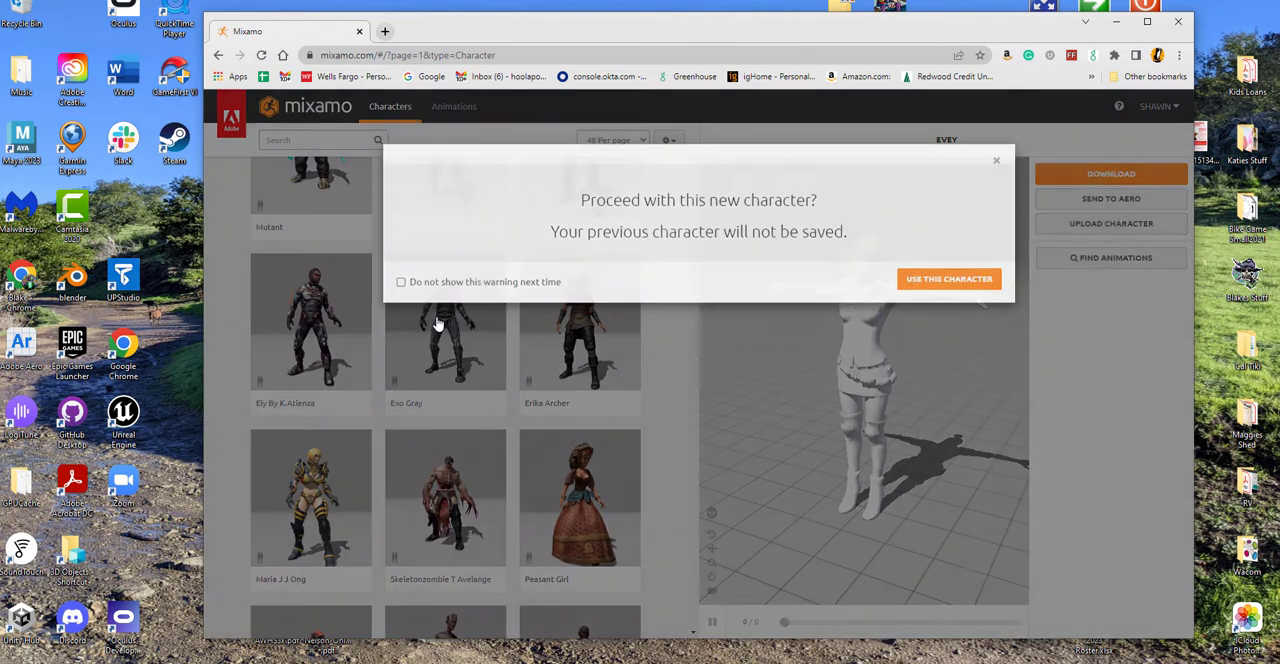
click(948, 292)
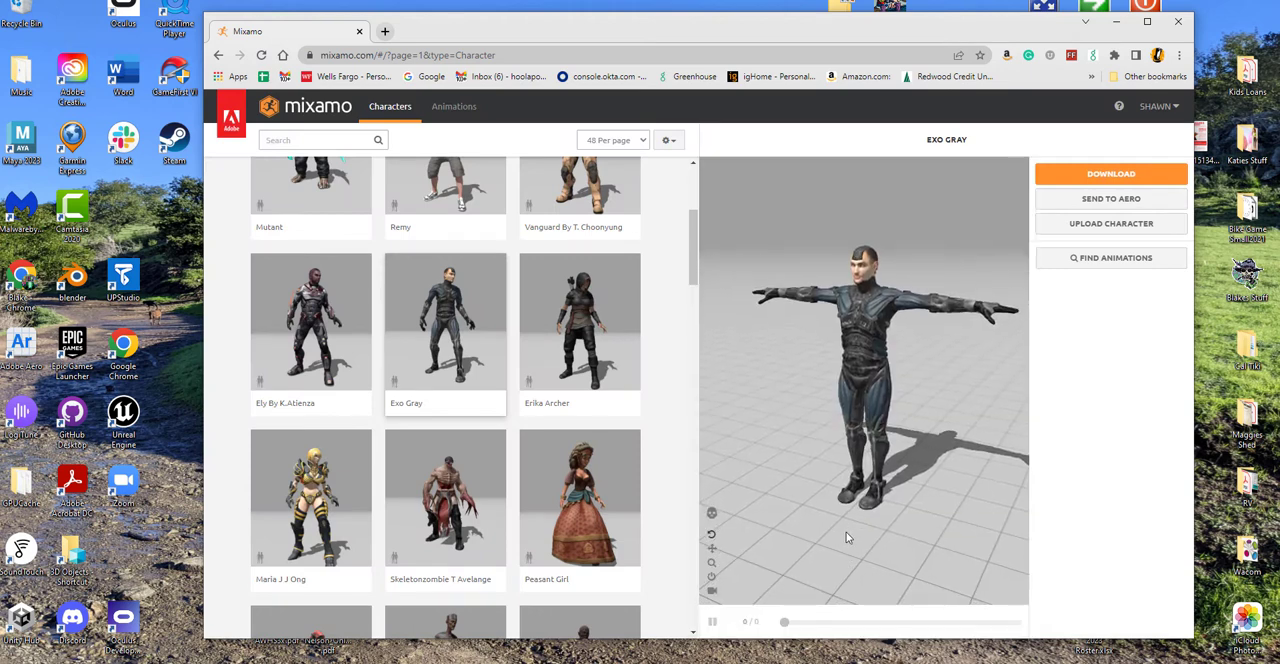
click(340, 360)
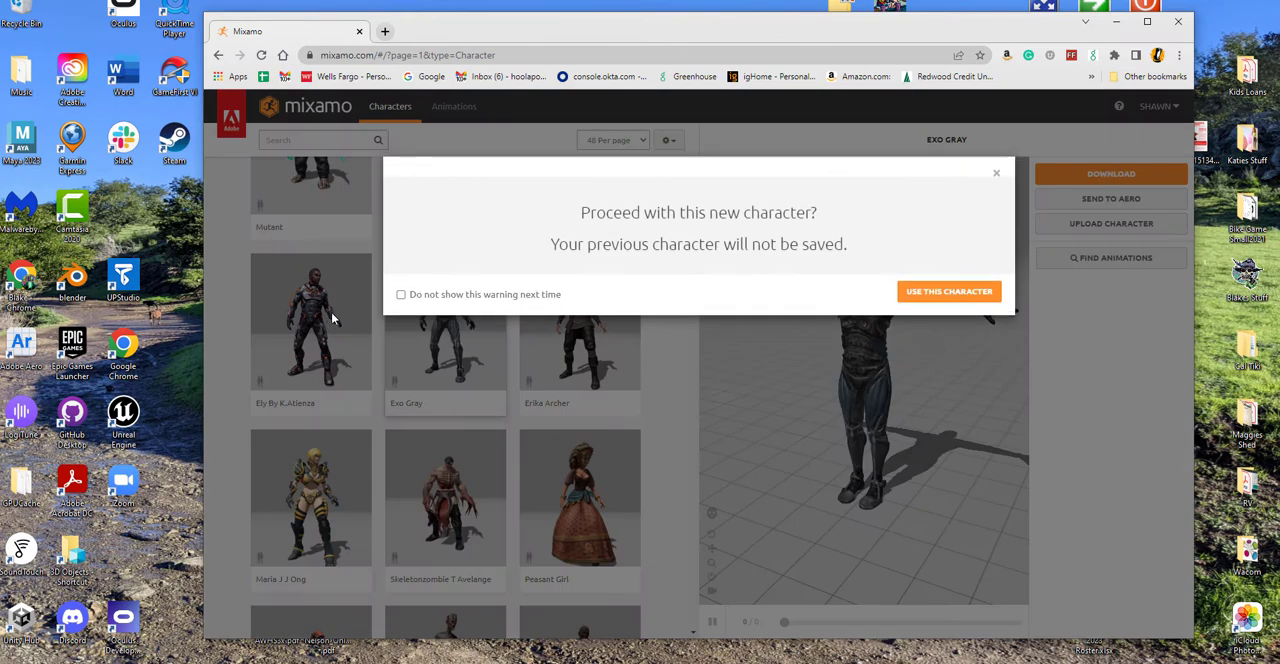
click(980, 290)
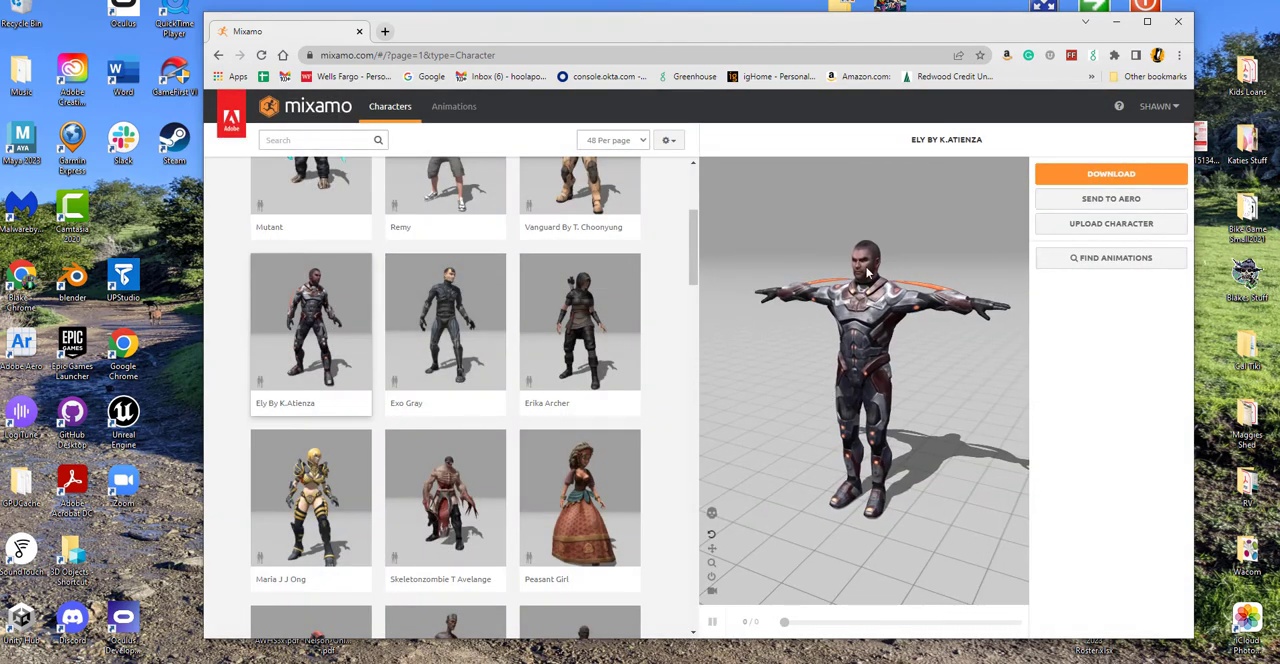
Step: Load the Remy character from the character library in place of the current one
scroll(508, 325, down, 1)
scroll(507, 330, up, 3)
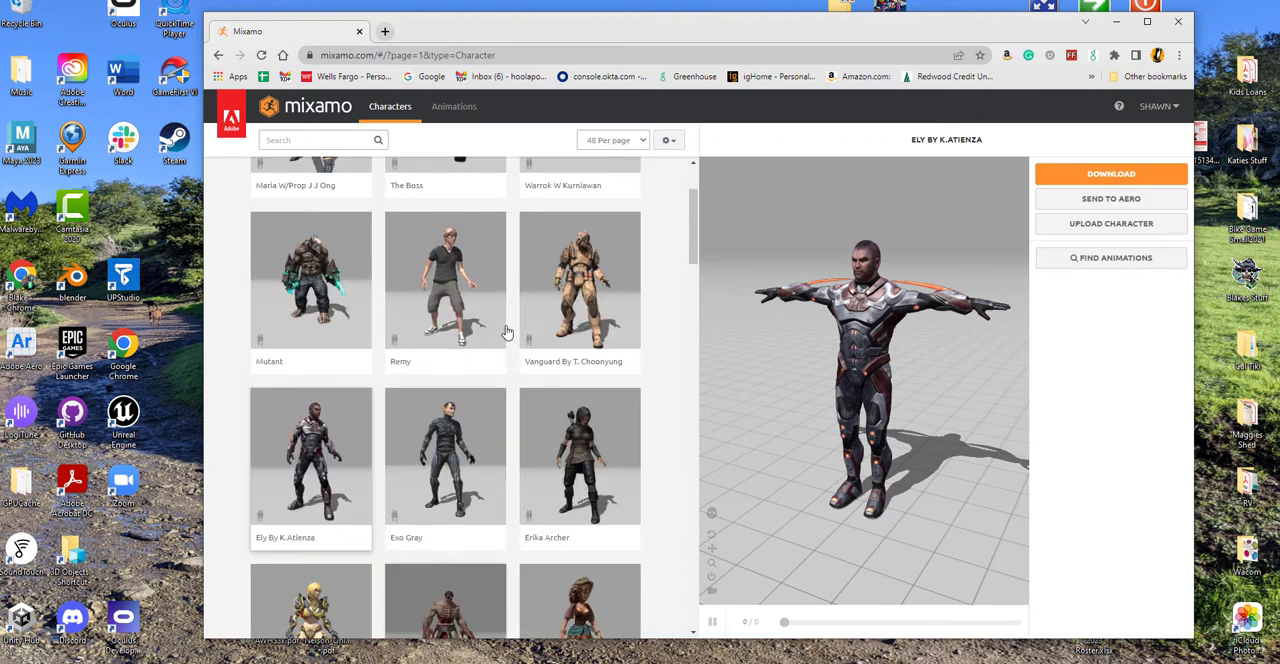
scroll(507, 332, up, 1)
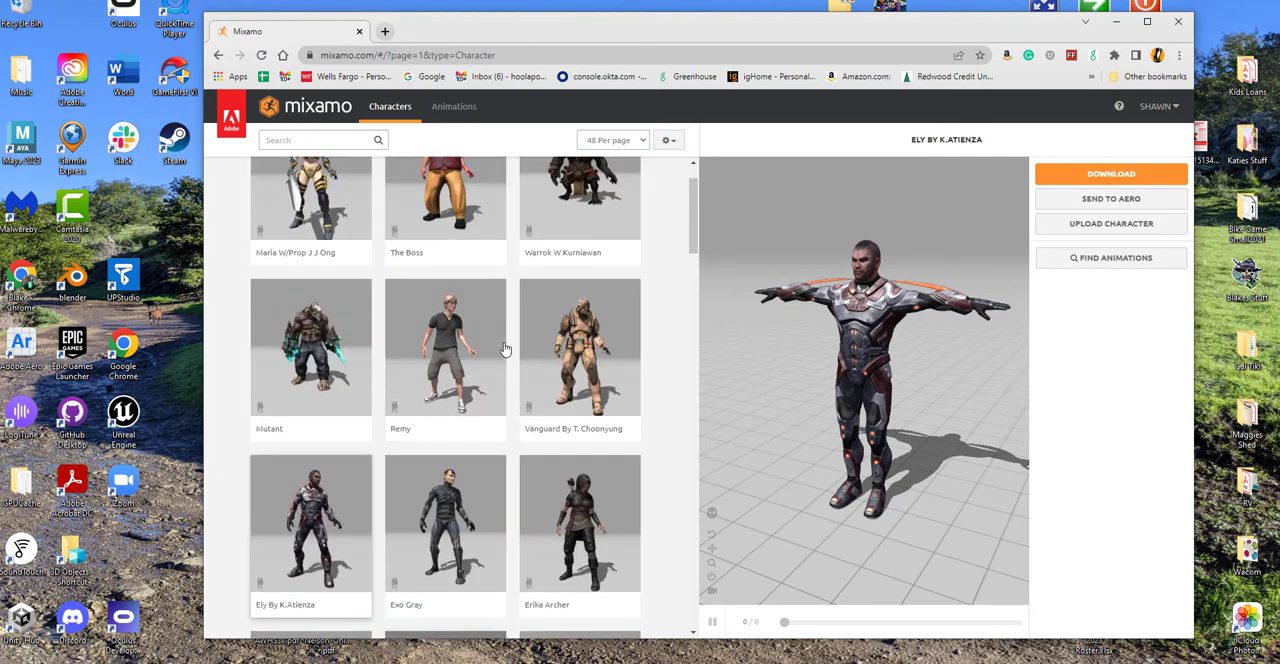
click(436, 345)
click(975, 286)
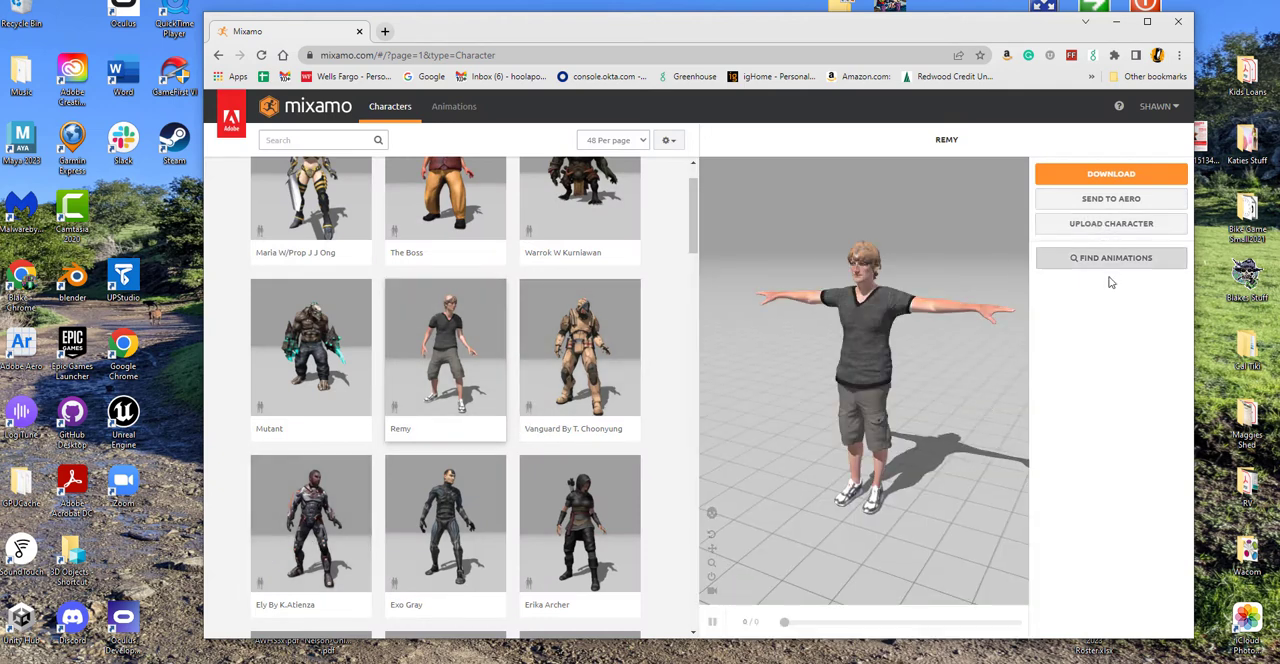
Step: Download Remy as FBX Binary (.fbx) in T-pose and place Remy.fbx in a clear spot on the desktop
click(1106, 177)
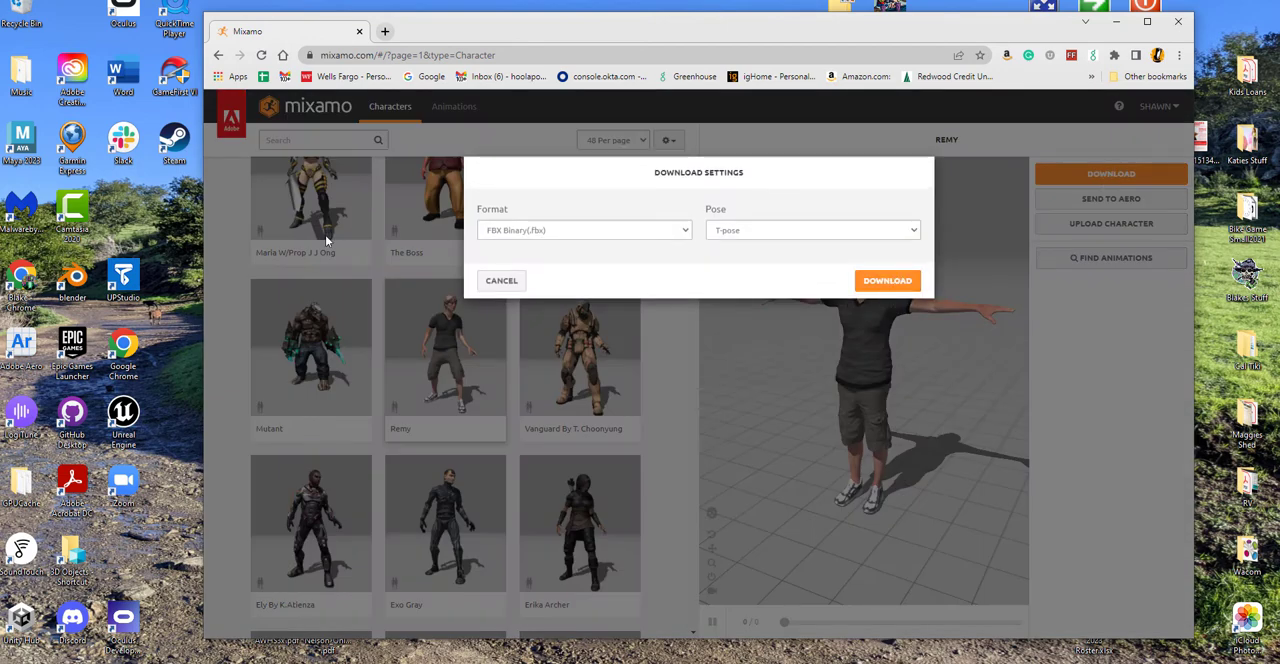
click(900, 283)
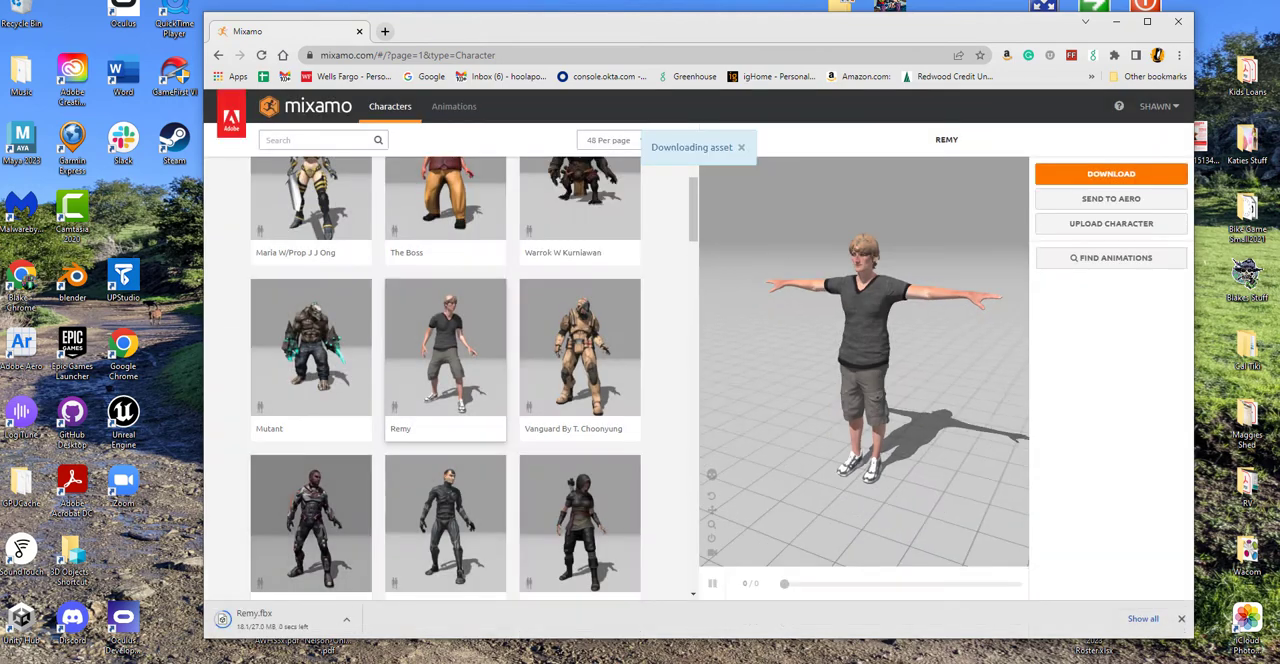
drag(551, 636, 551, 429)
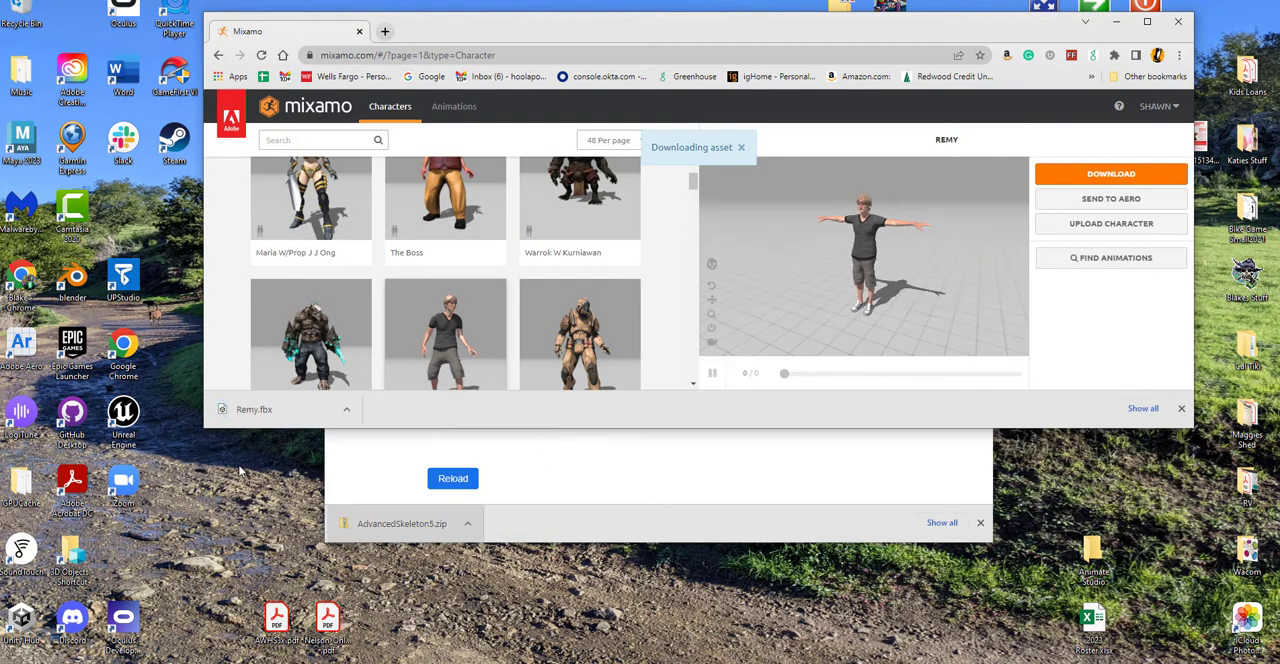
drag(254, 409, 790, 624)
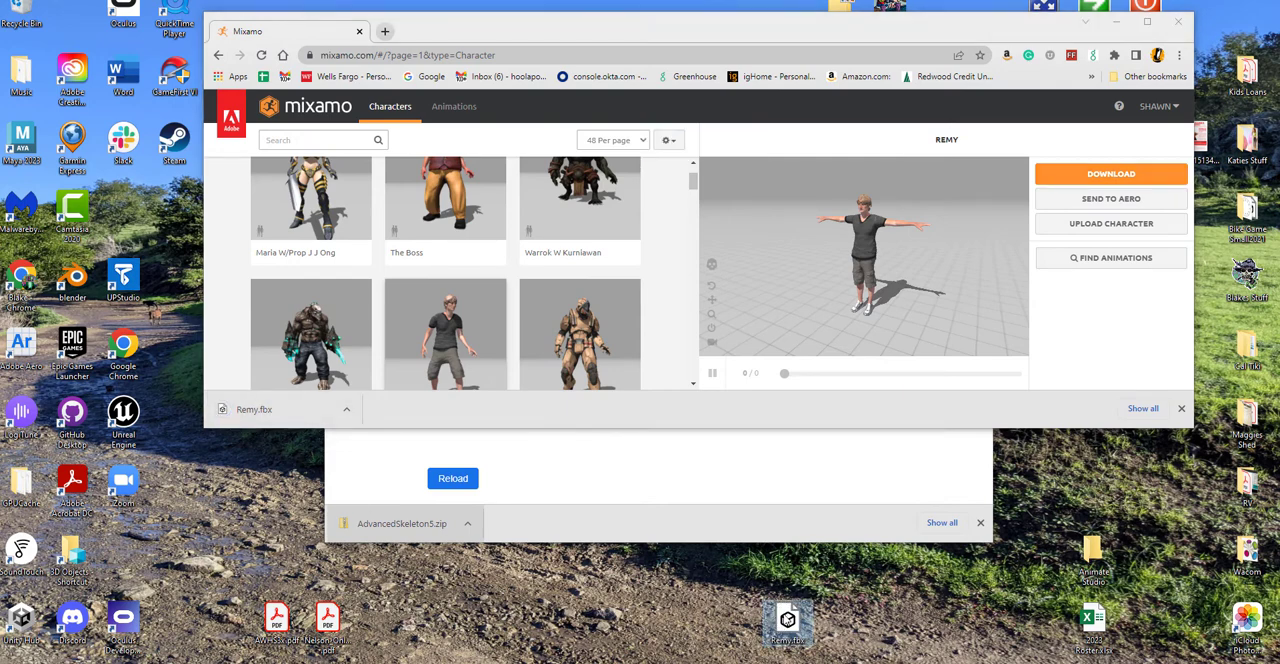
drag(790, 624, 941, 624)
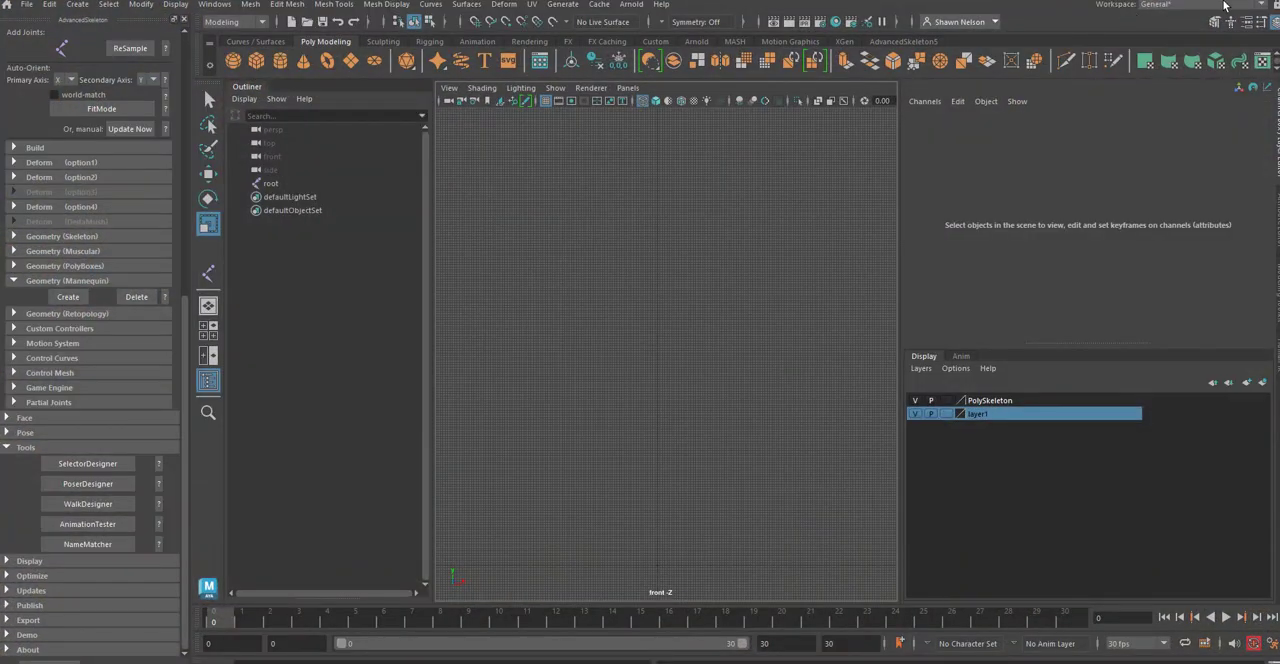
Step: Switch to Maya and import Remy.fbx from the desktop into the scene
drag(995, 0, 601, 23)
drag(941, 620, 239, 397)
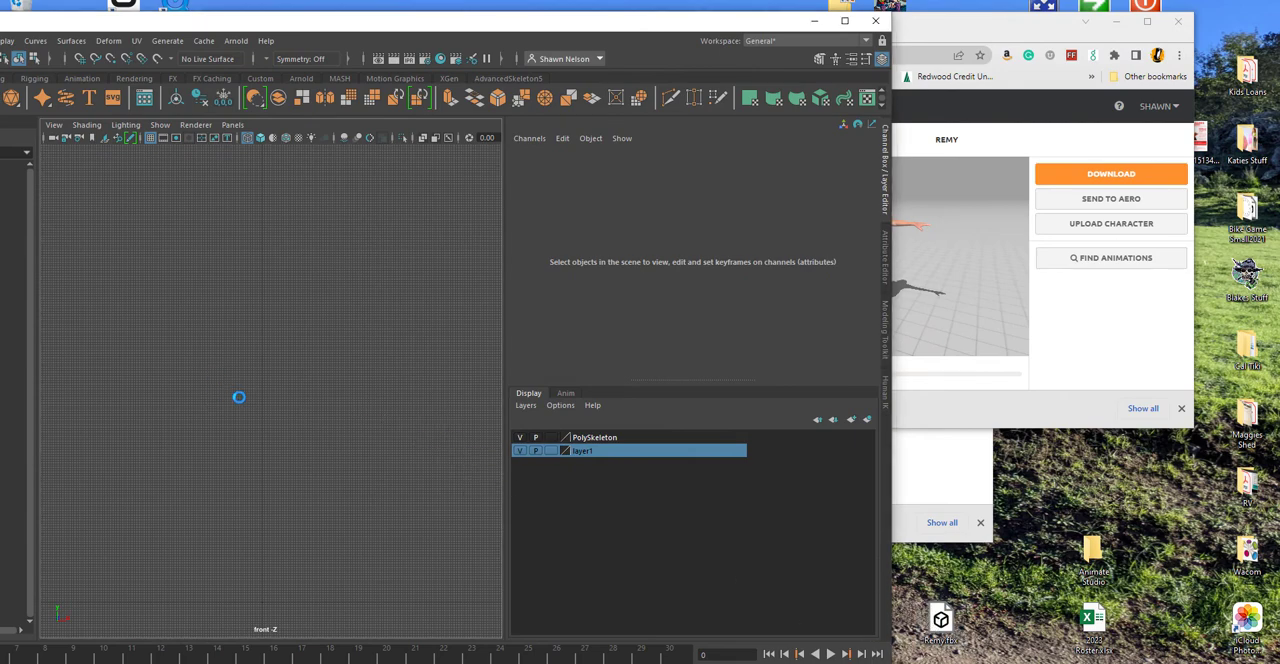
drag(479, 23, 769, 6)
scroll(464, 382, down, 6)
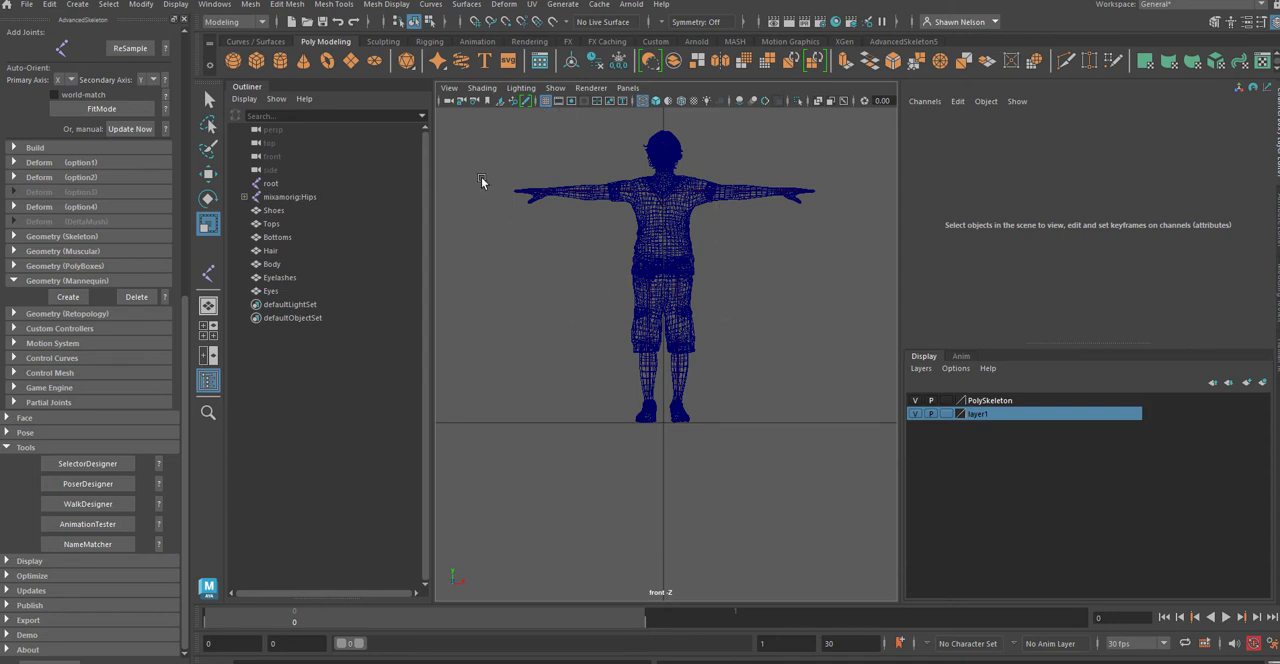
Step: Hide only polygons in the viewport, keeping all other object types displayed so the skeleton can be seen
click(555, 87)
click(576, 141)
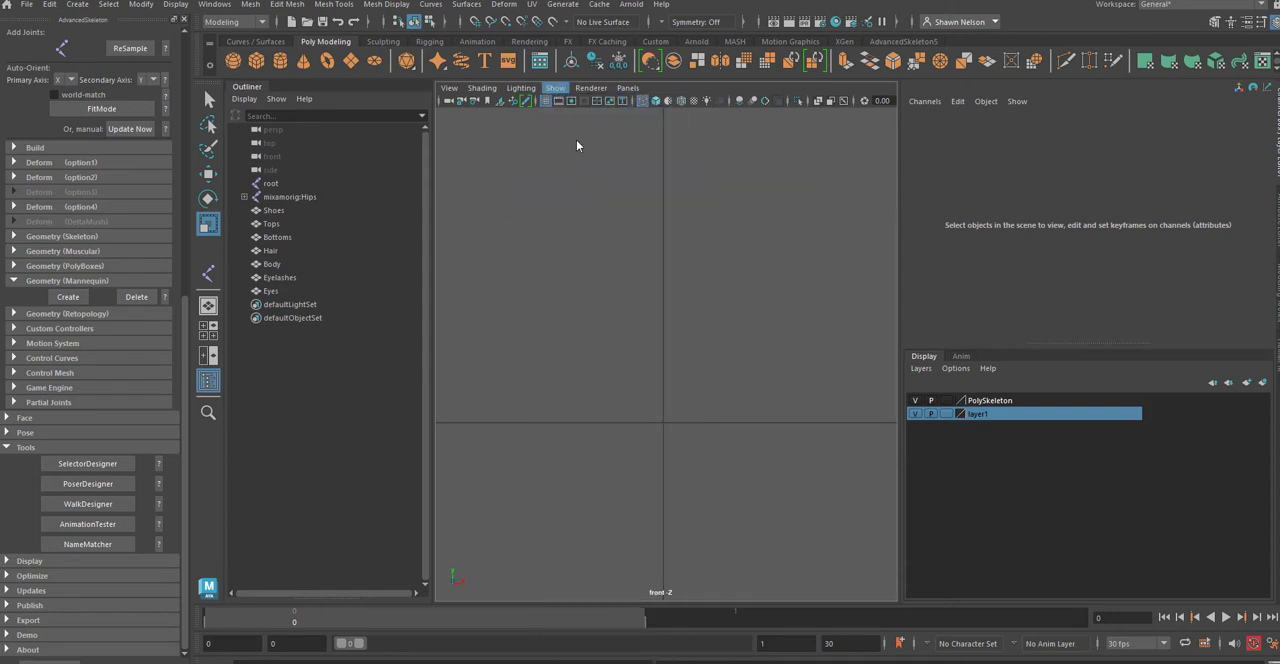
click(555, 87)
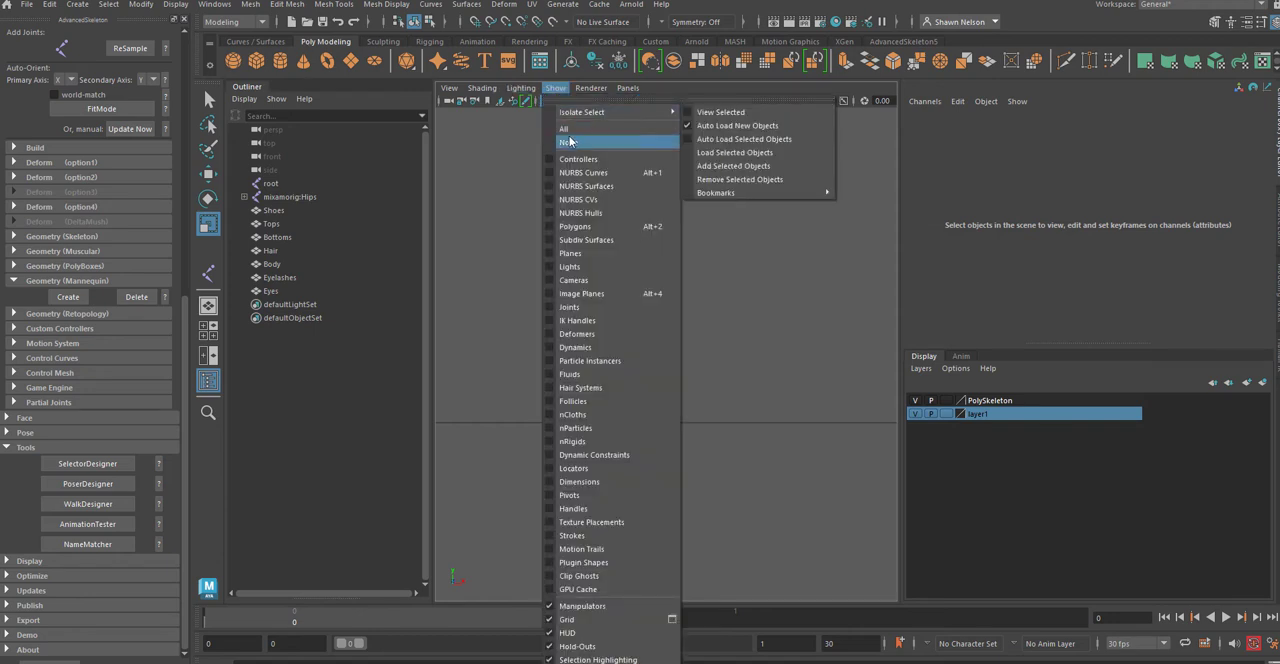
click(572, 130)
click(555, 87)
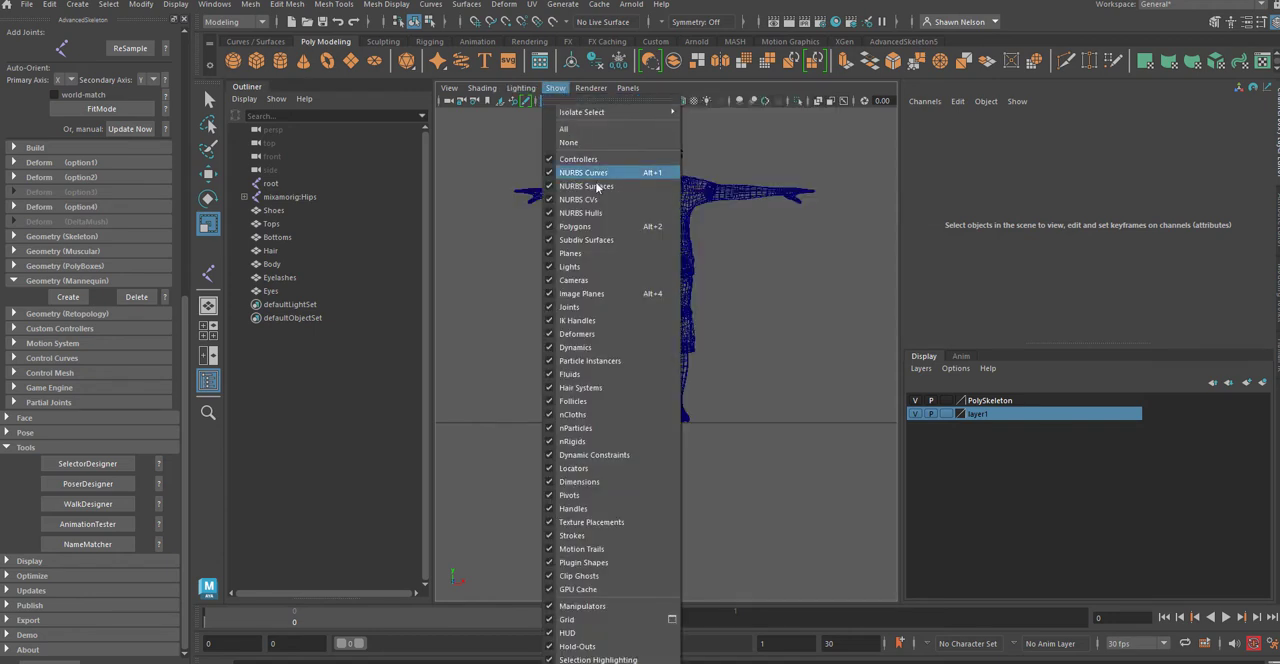
click(575, 226)
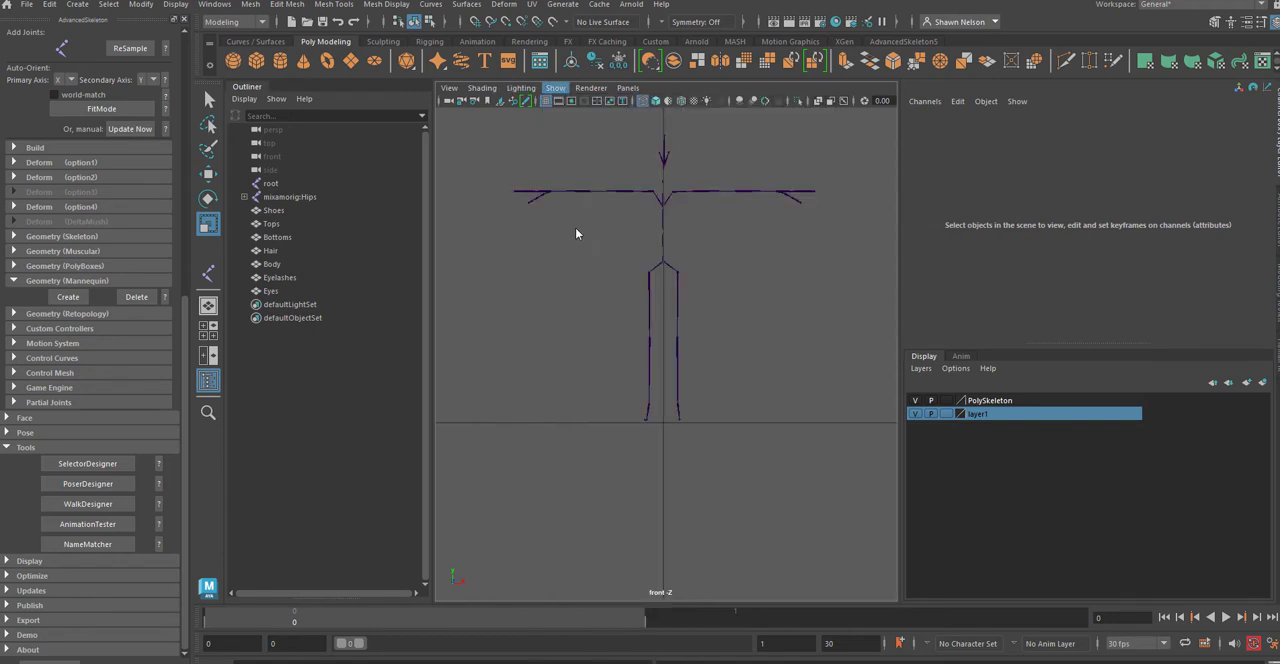
Step: Select the imported skeleton's root joint, mixamorig:Hips, and show it in the perspective view
click(671, 264)
key(space)
drag(734, 349, 768, 369)
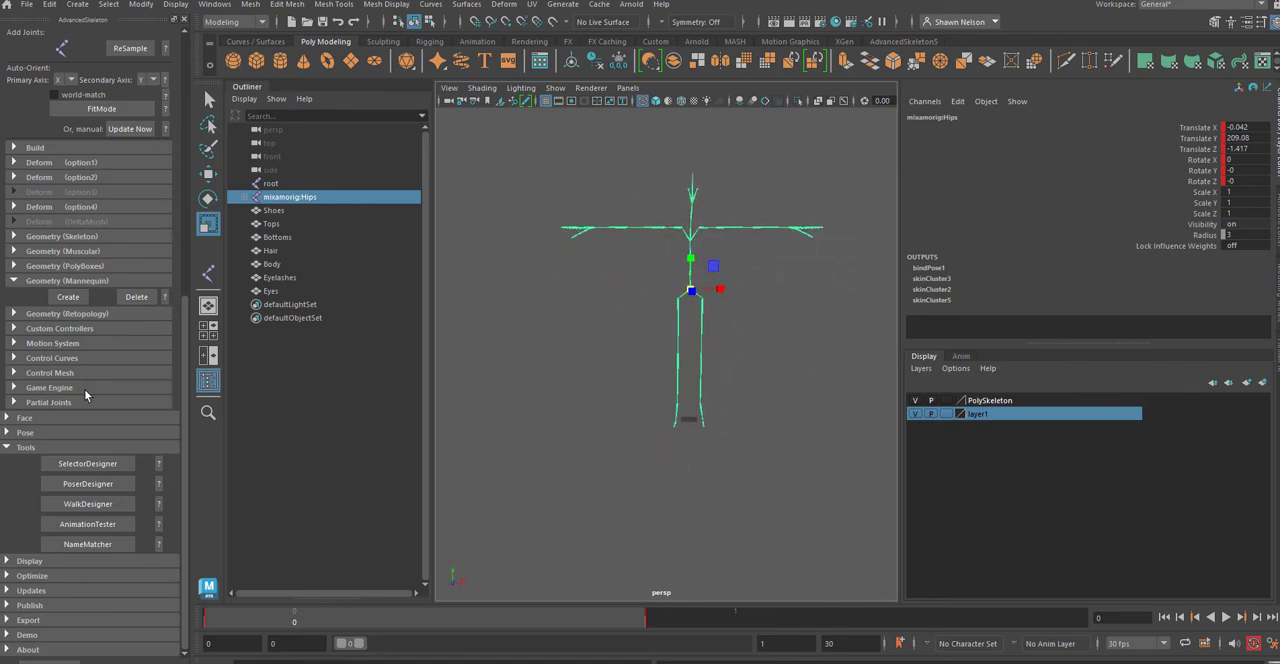
Step: Collapse the AdvancedSkeleton Body and Preparation sections and open the NameMatcher tool
scroll(100, 150, up, 5)
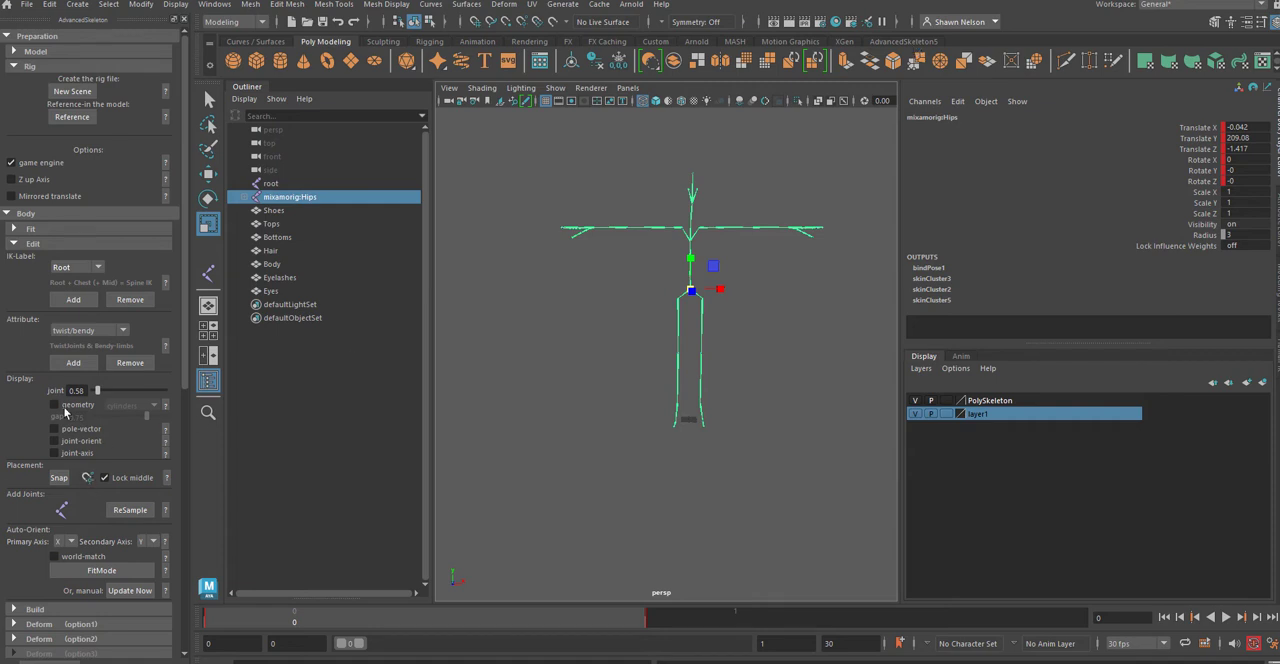
click(23, 214)
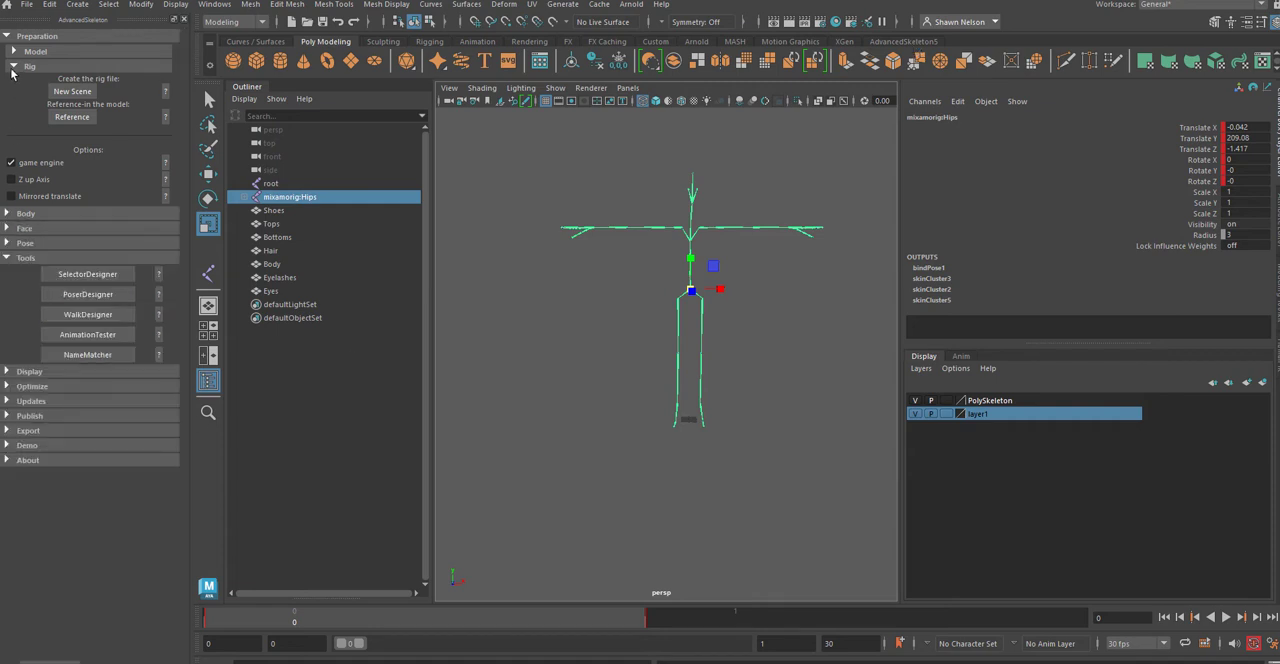
click(12, 67)
click(9, 38)
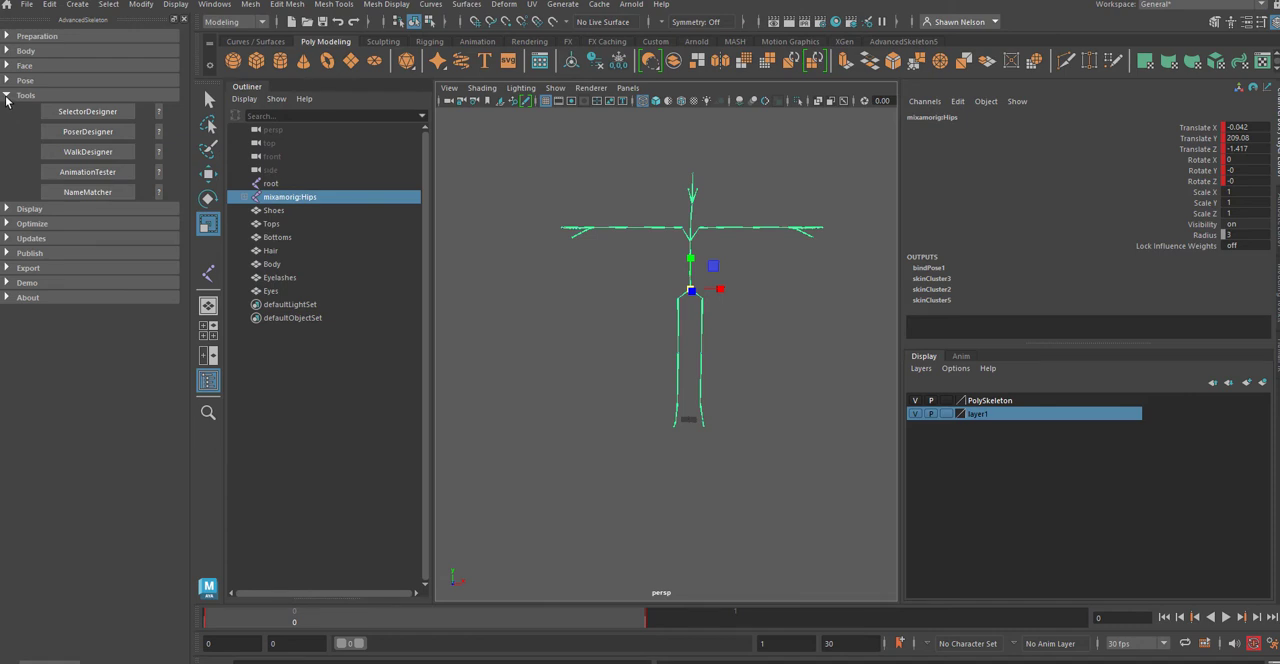
click(7, 97)
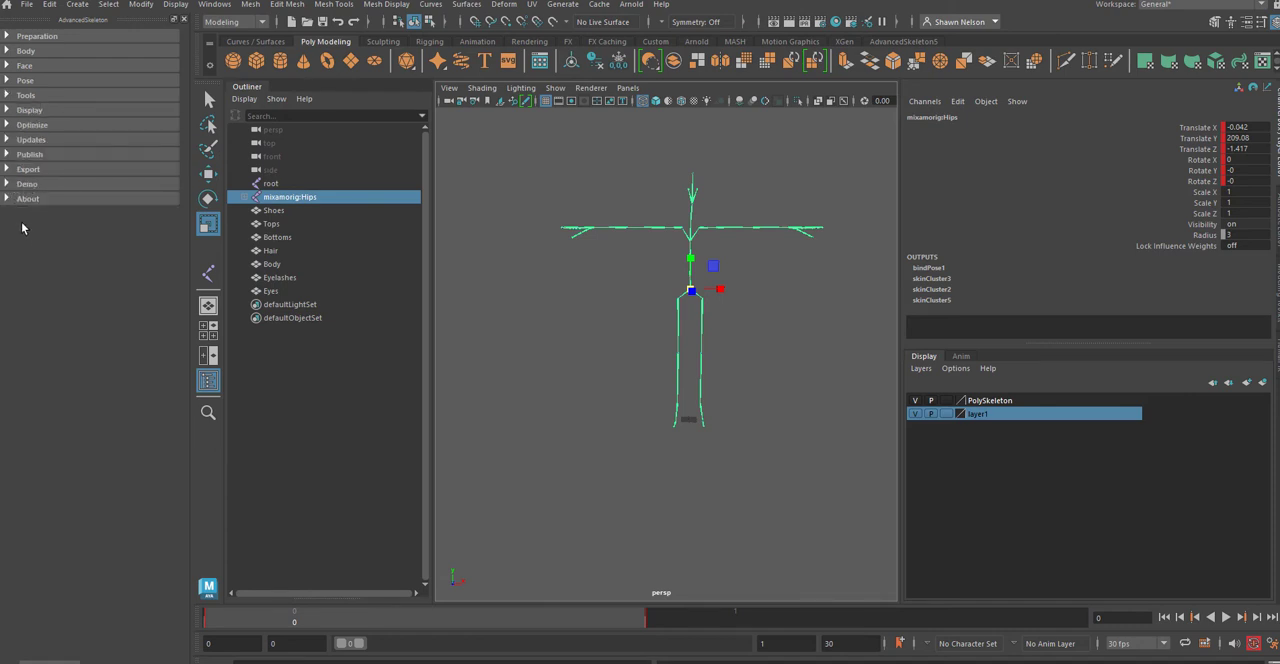
click(7, 97)
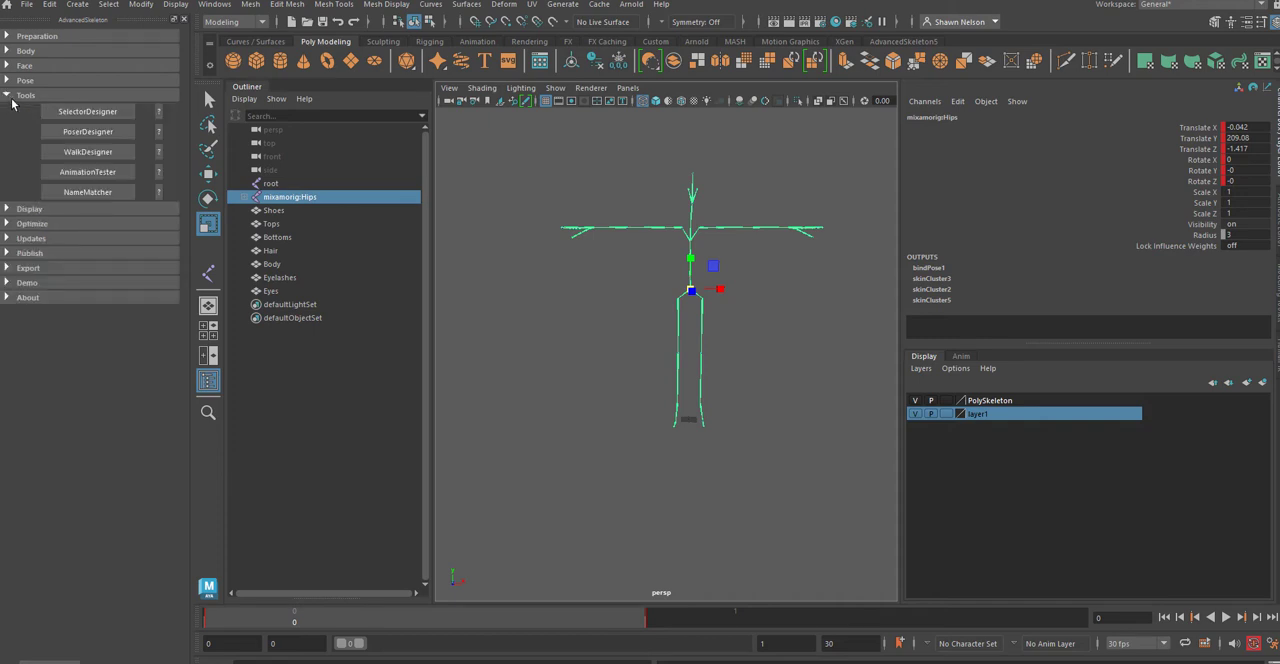
click(87, 192)
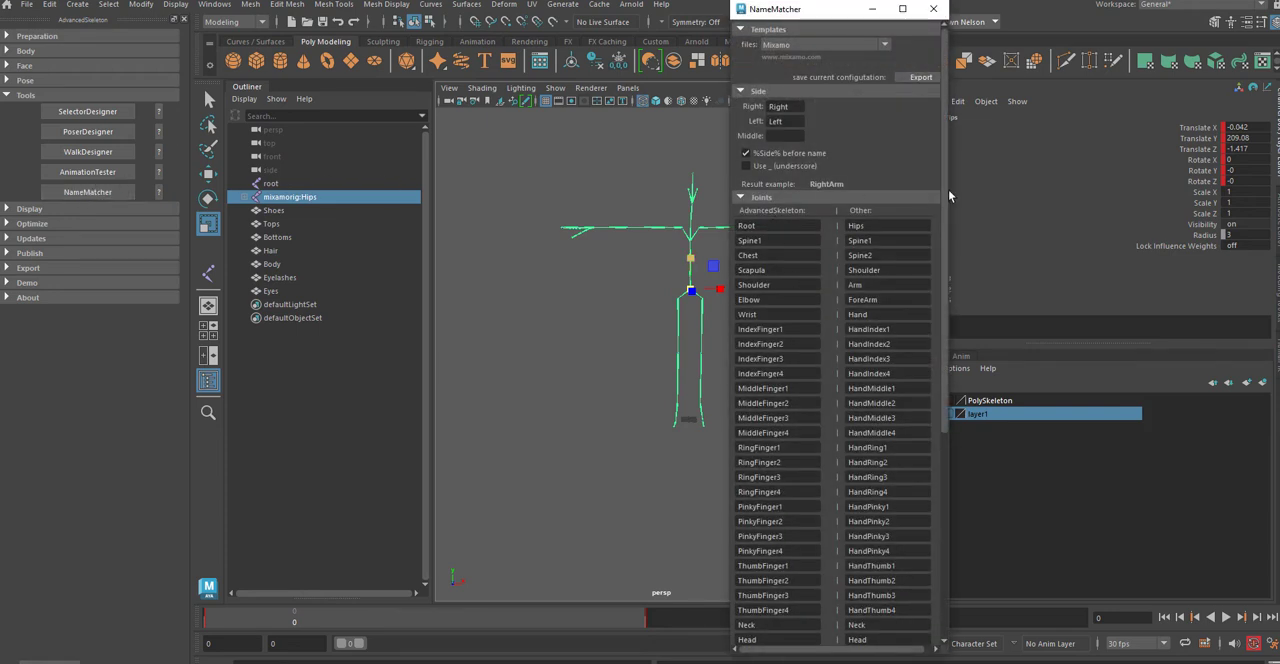
Step: Examine NameMatcher's Mixamo template, its joint name pairs, the mixamorig namespace and the available functions
drag(854, 4, 618, 0)
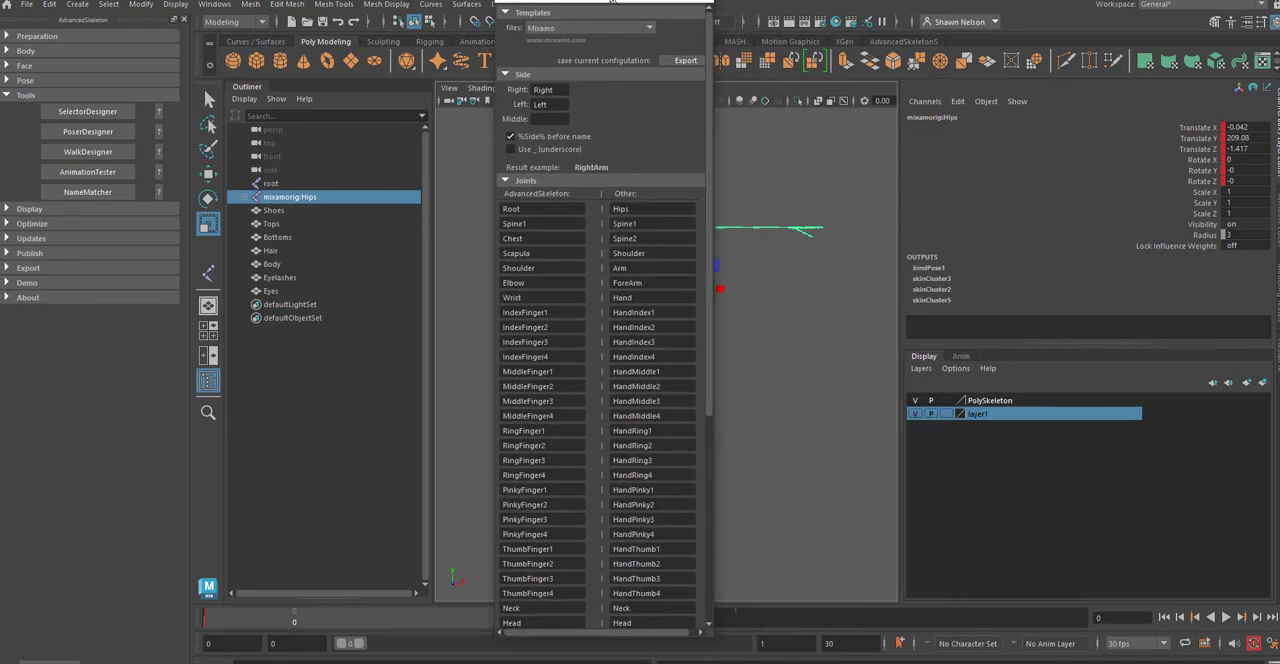
scroll(618, 60, down, 6)
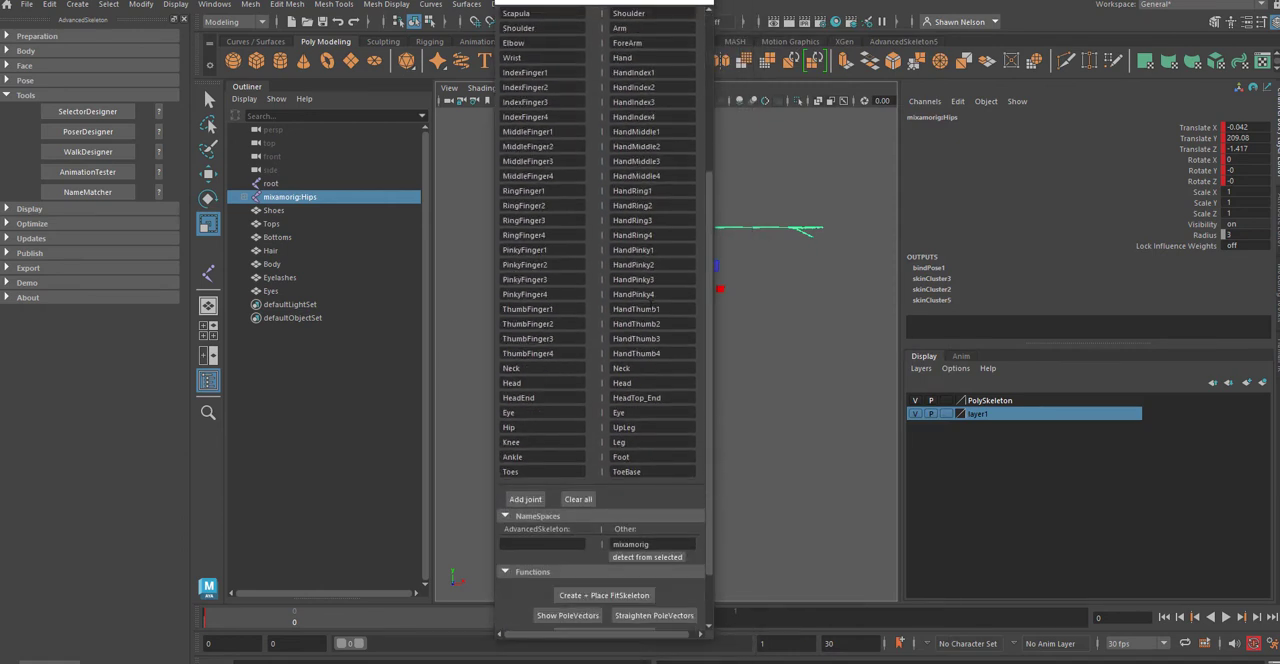
scroll(650, 305, down, 3)
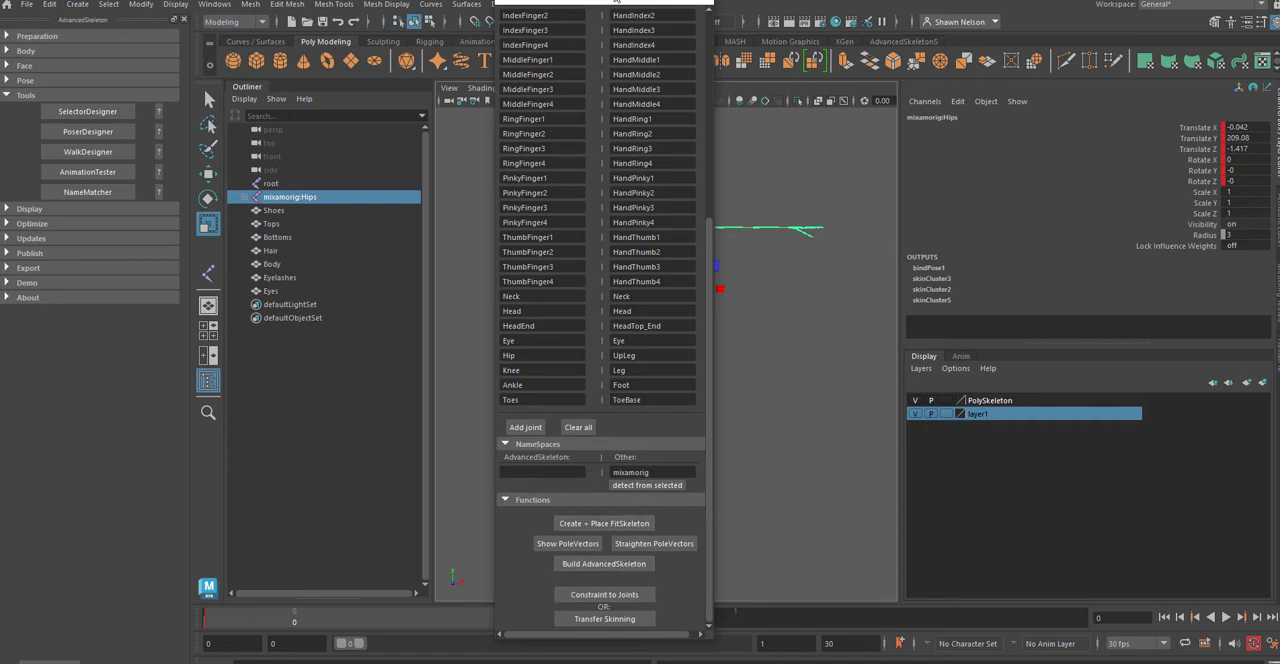
drag(616, 2, 620, 8)
scroll(606, 136, up, 5)
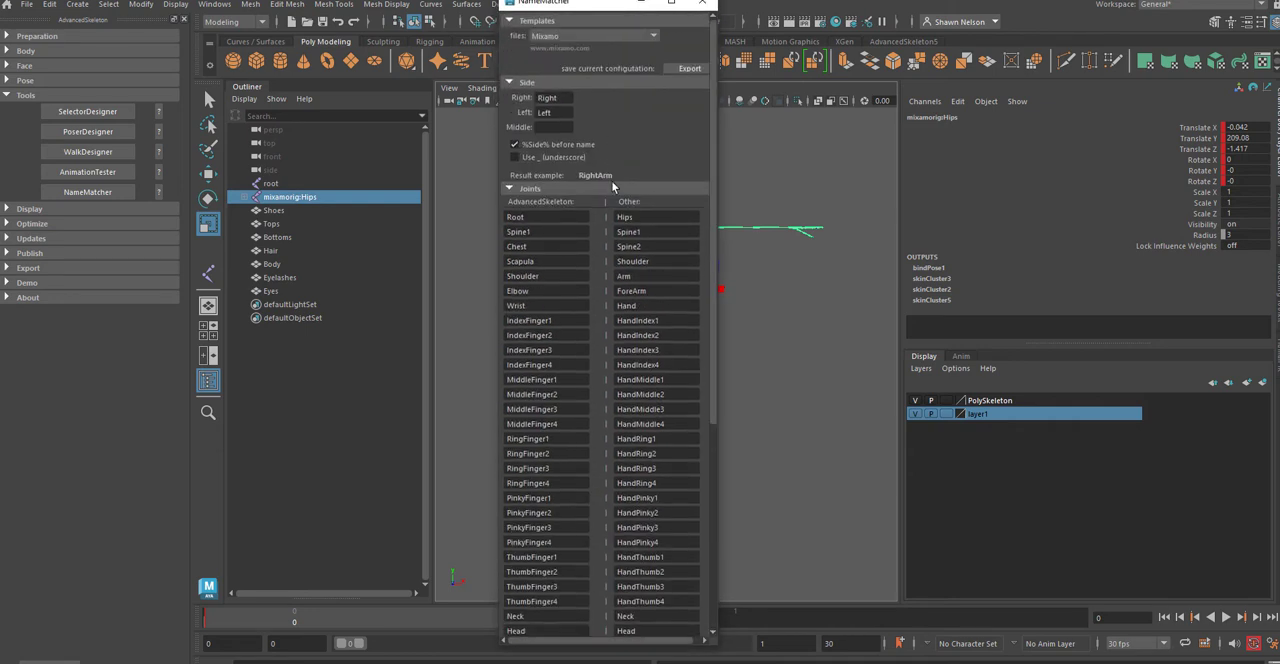
scroll(593, 330, down, 8)
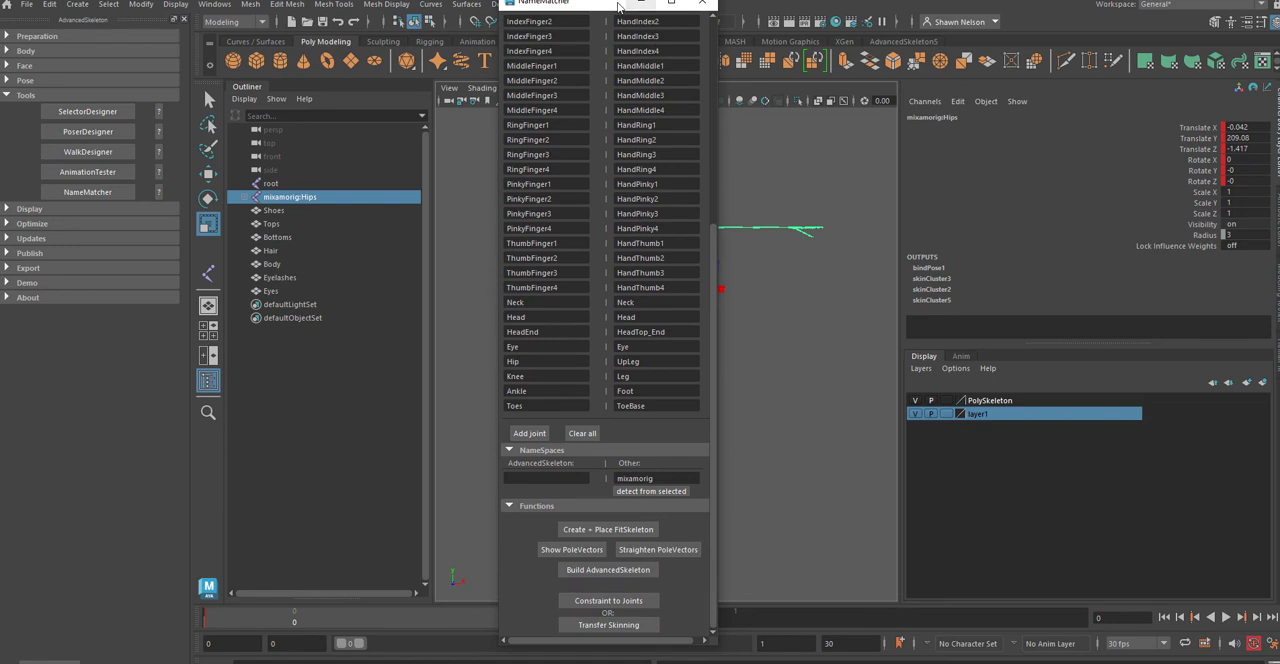
Step: Move NameMatcher off the skeleton and turn off the %Side% before name option
drag(630, 4, 387, 62)
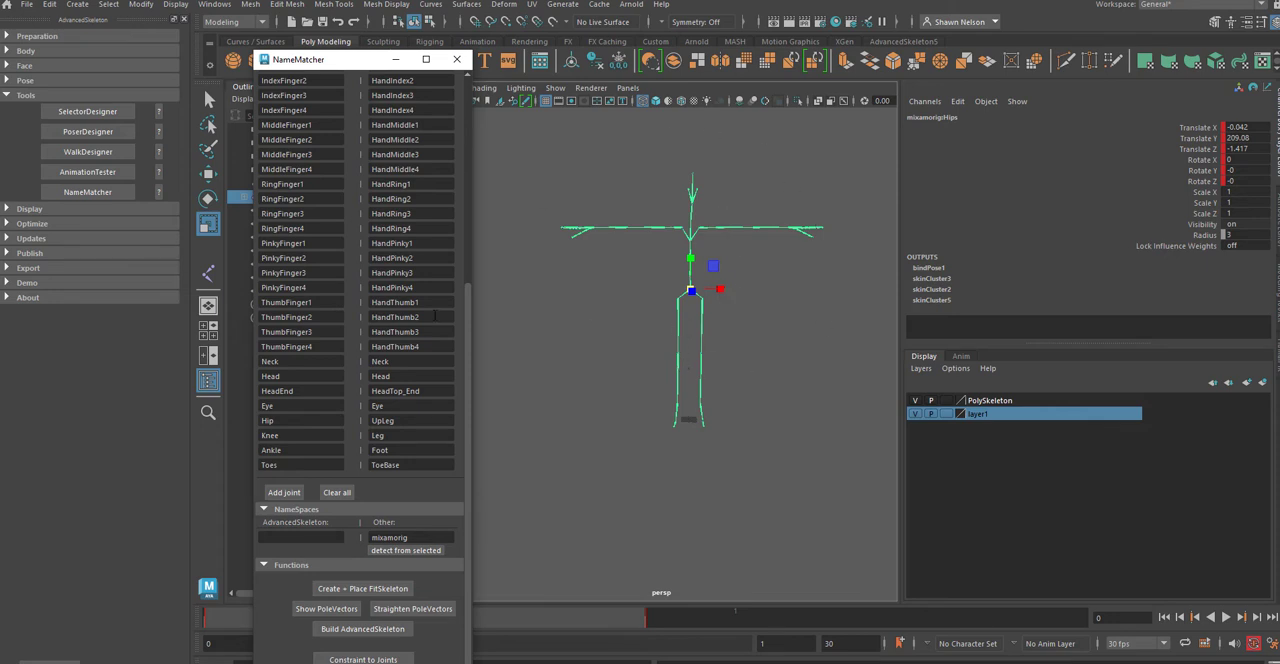
scroll(340, 210, up, 5)
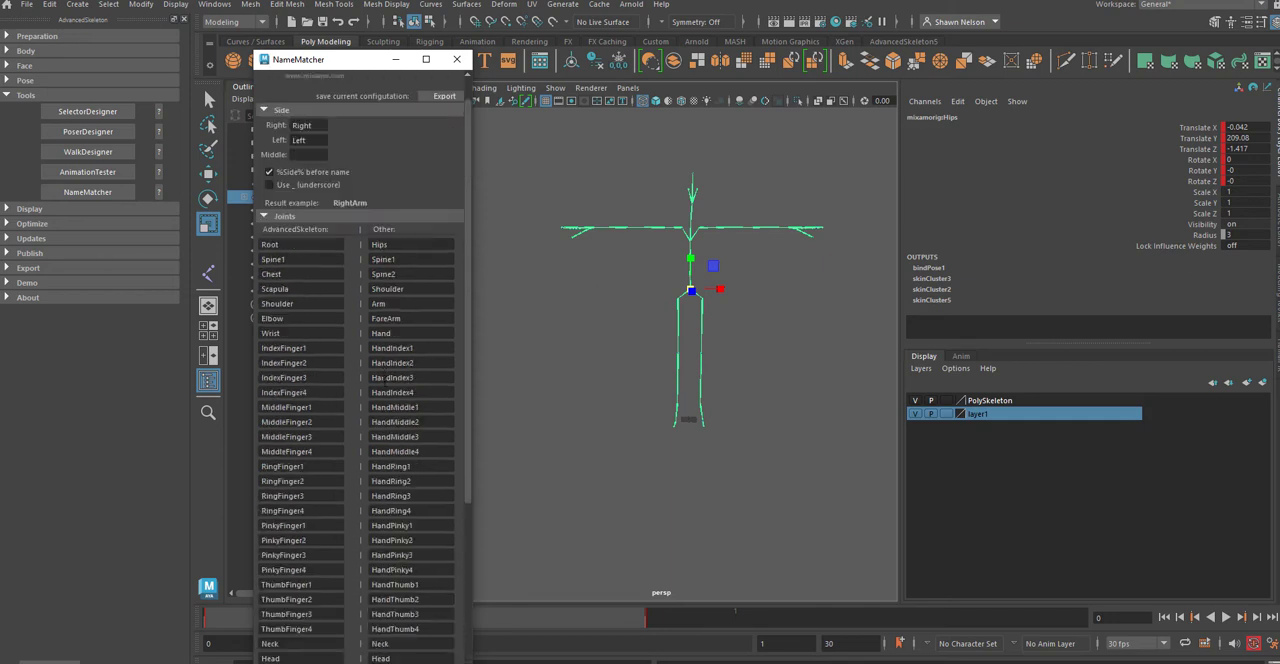
click(269, 204)
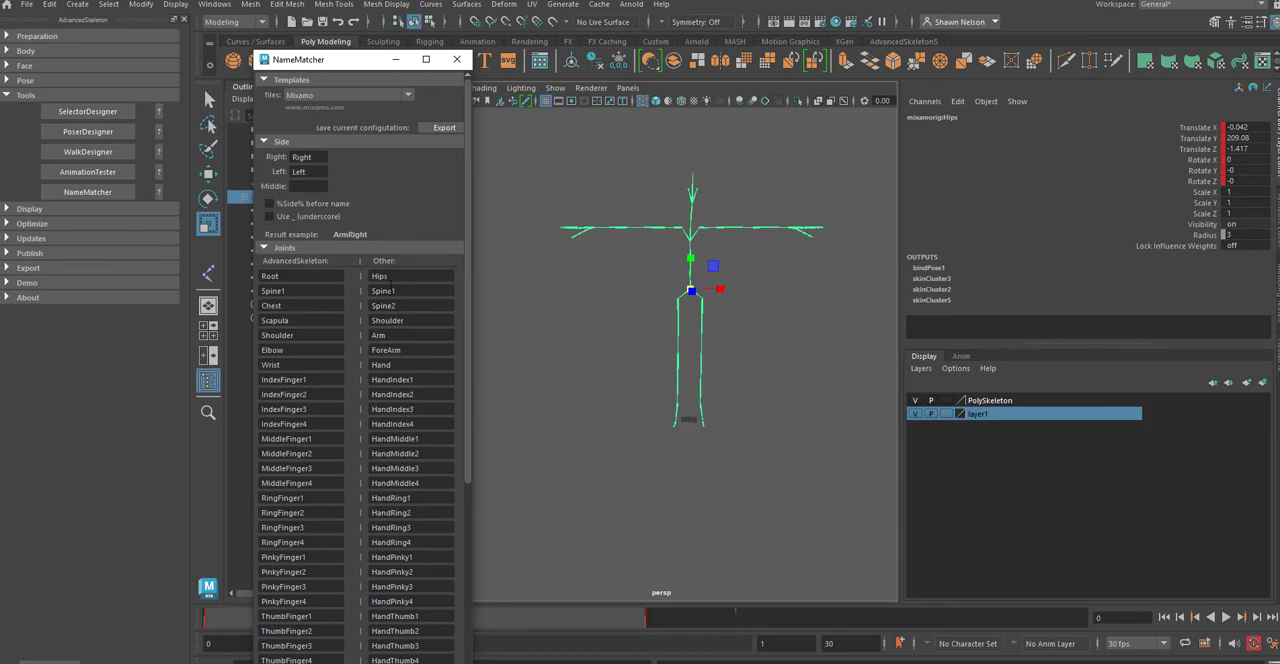
Step: Build an AdvancedSkeleton rig from a FitSkeleton placed on the Mixamo skeleton, and try transferring the skinning to it
scroll(402, 289, down, 10)
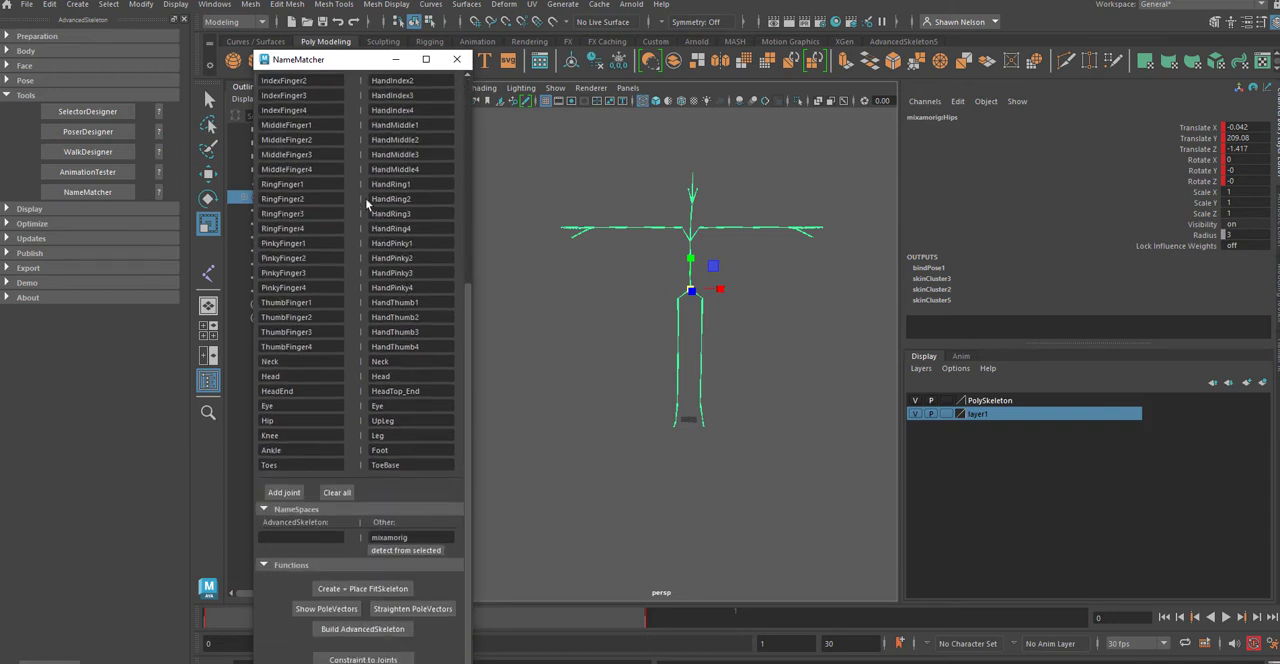
click(375, 592)
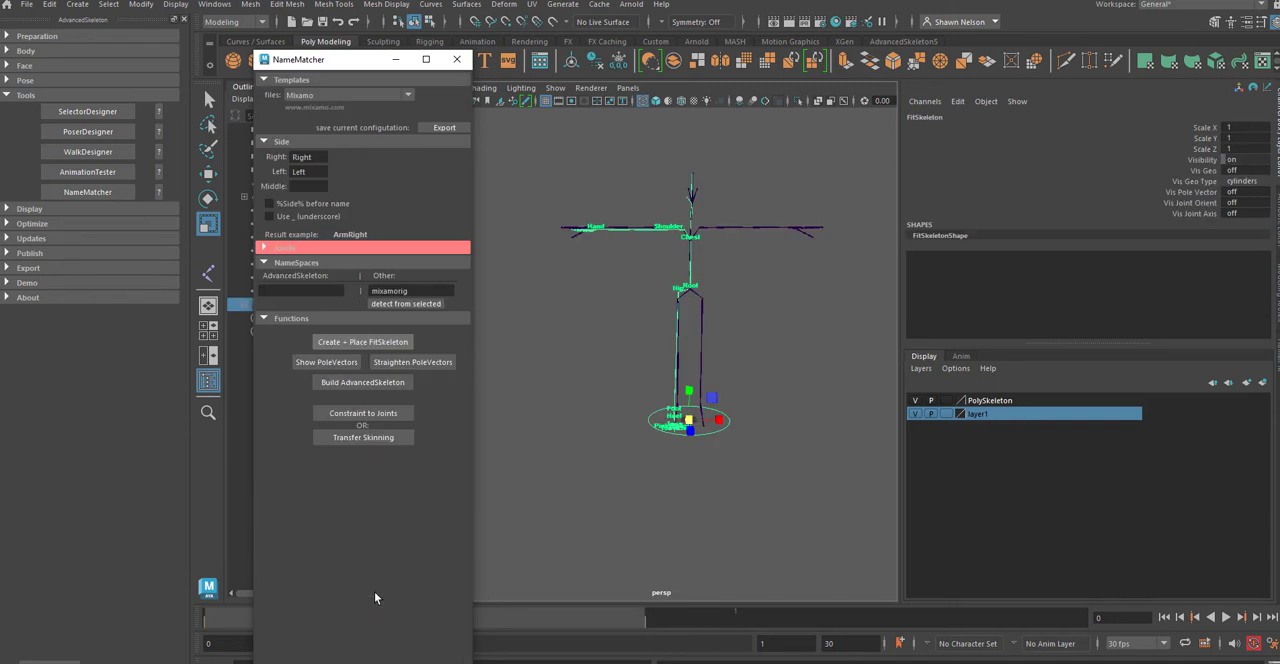
click(363, 383)
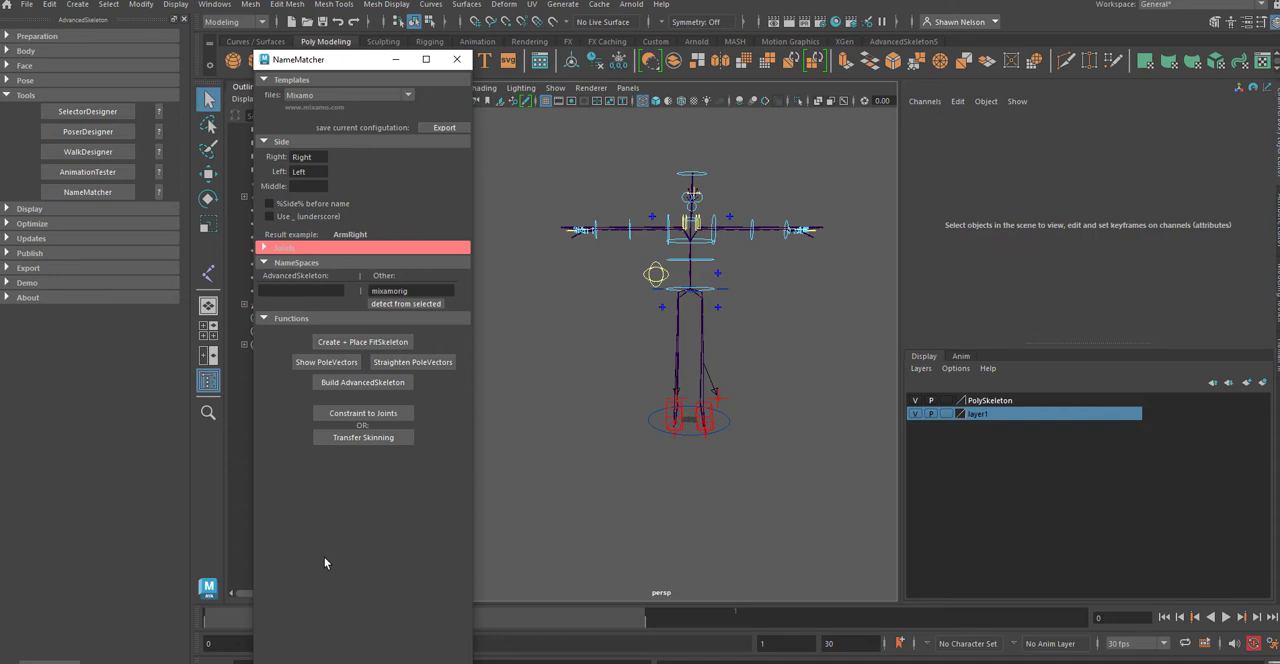
click(365, 440)
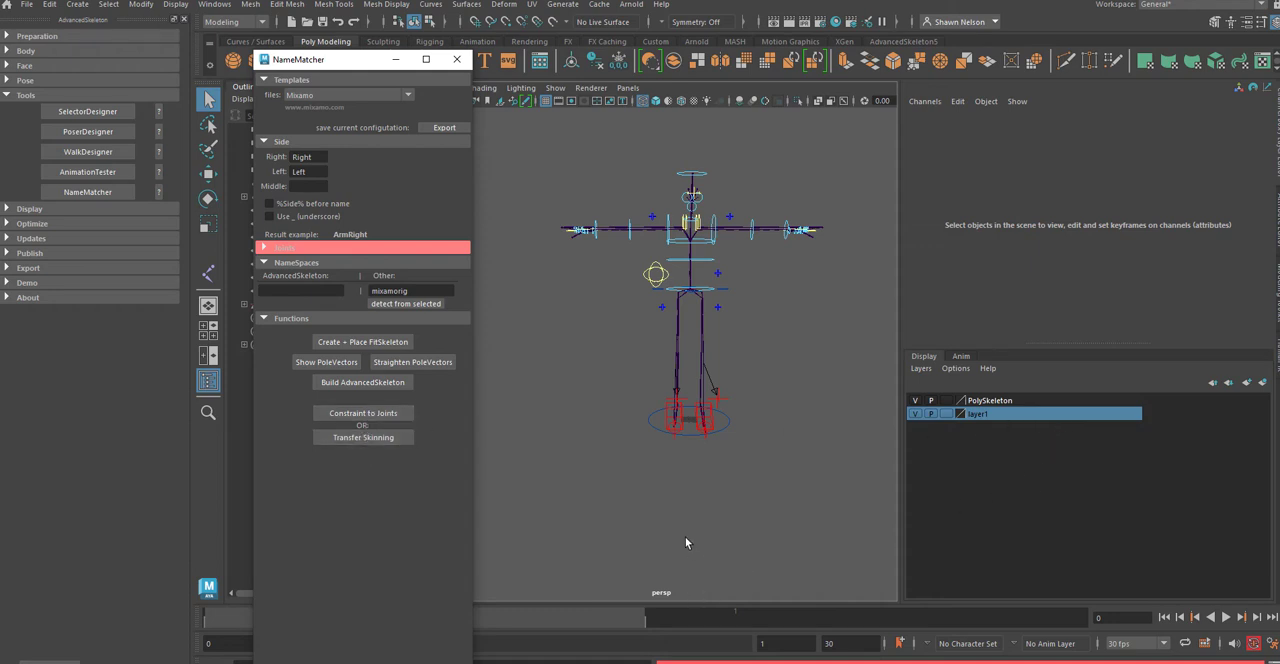
Step: Clear all joint name pairs in NameMatcher and turn on the %Side% before name option
click(265, 249)
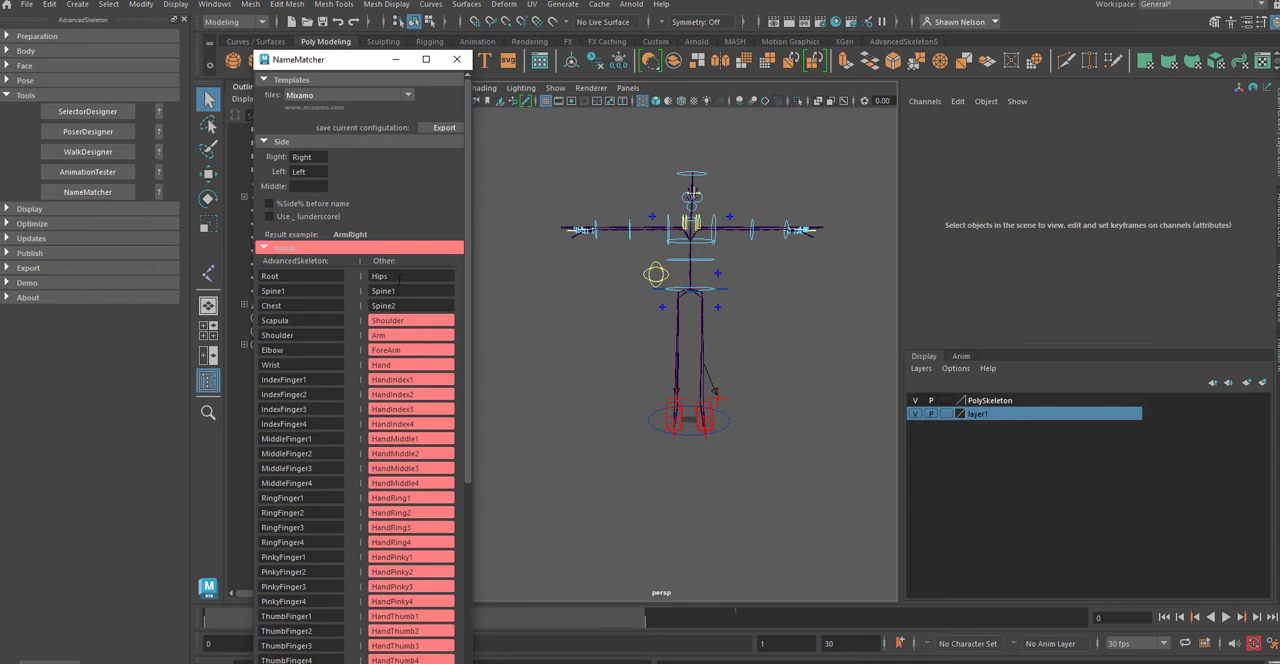
scroll(386, 318, down, 5)
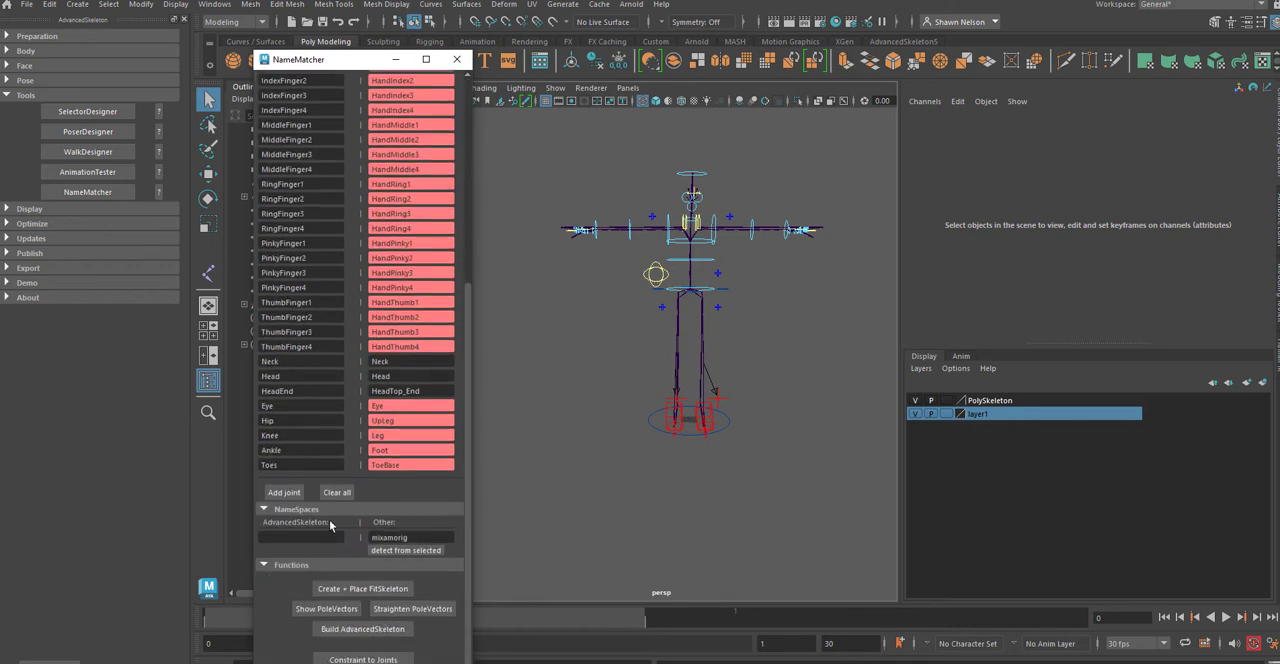
click(338, 491)
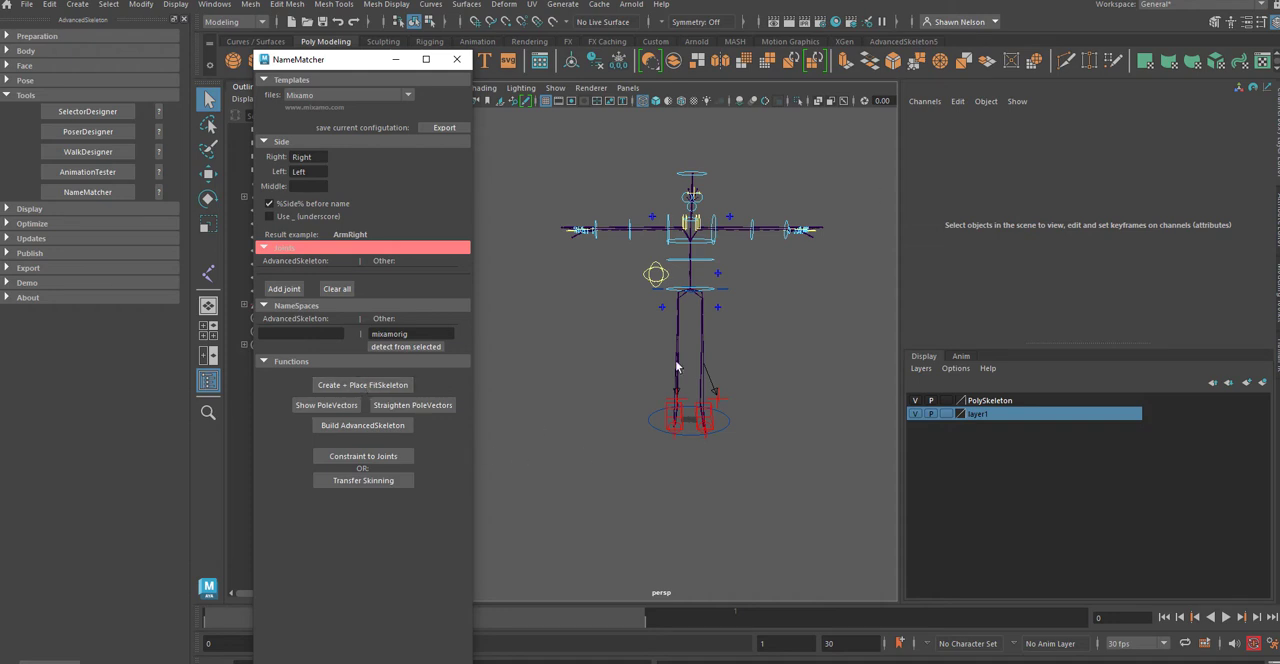
Step: Test the left shoulder control FKShoulder_L by rotating it, and undo the rotation
click(717, 222)
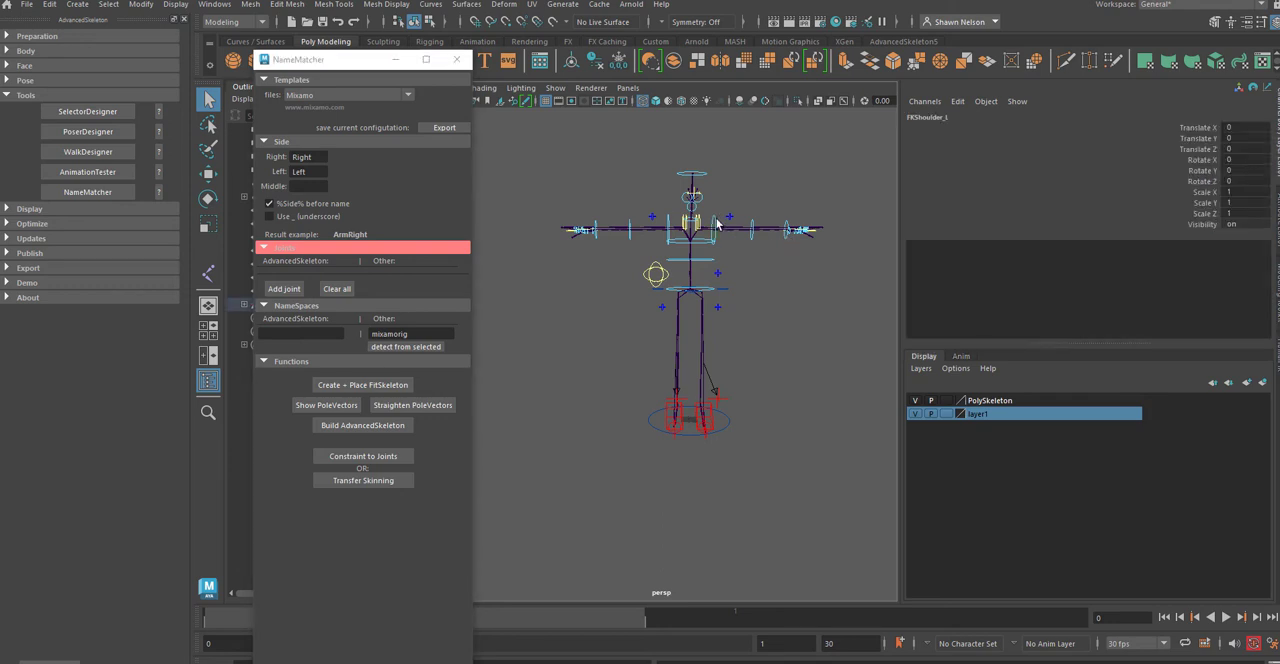
key(e)
drag(741, 214, 743, 222)
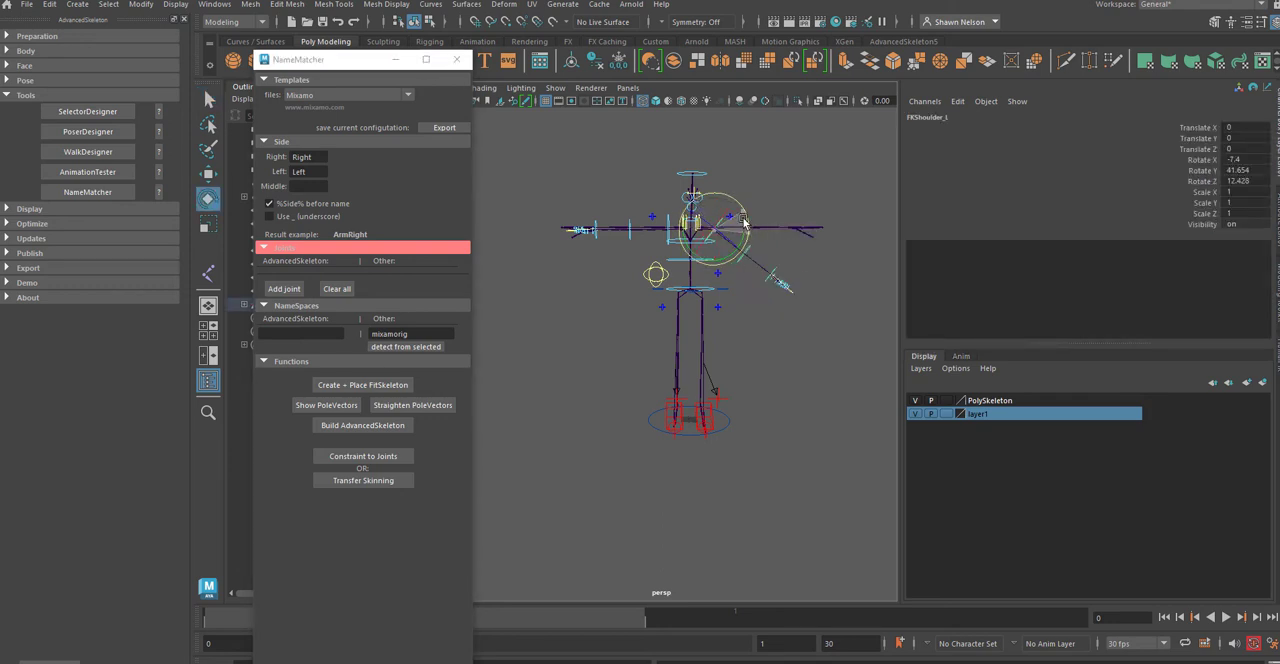
key(ctrl+z)
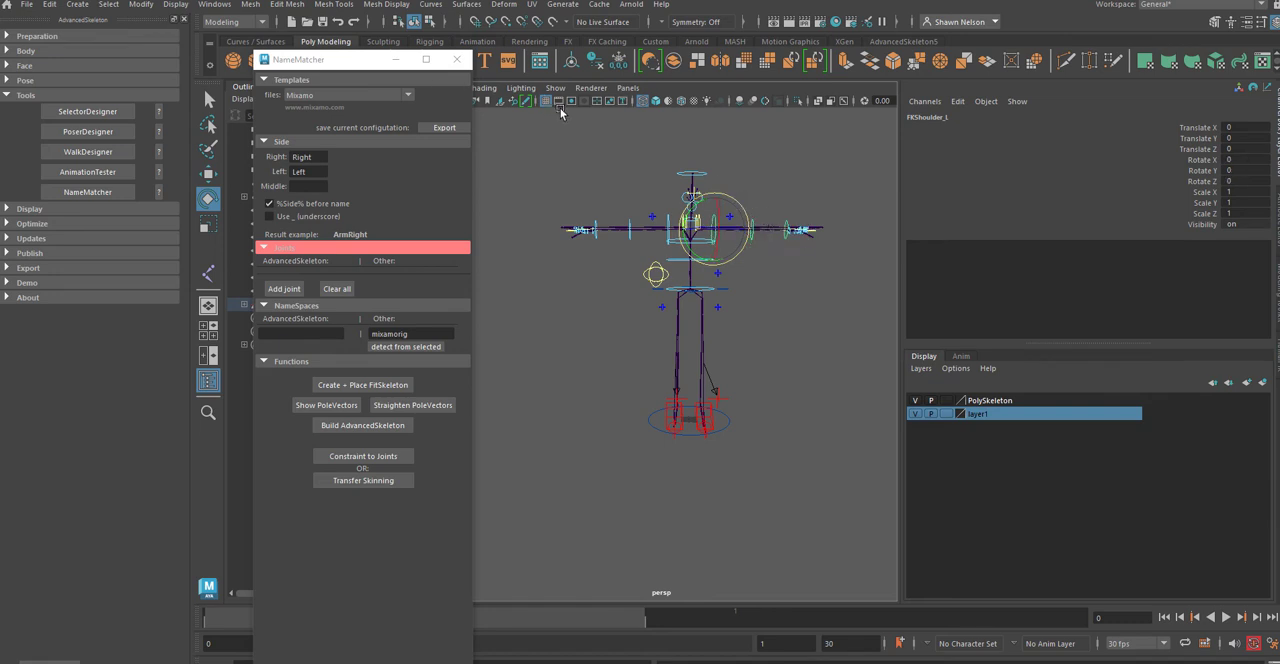
Step: Try transferring the skinning again, and test the rig's Main control with a move that is undone
click(368, 480)
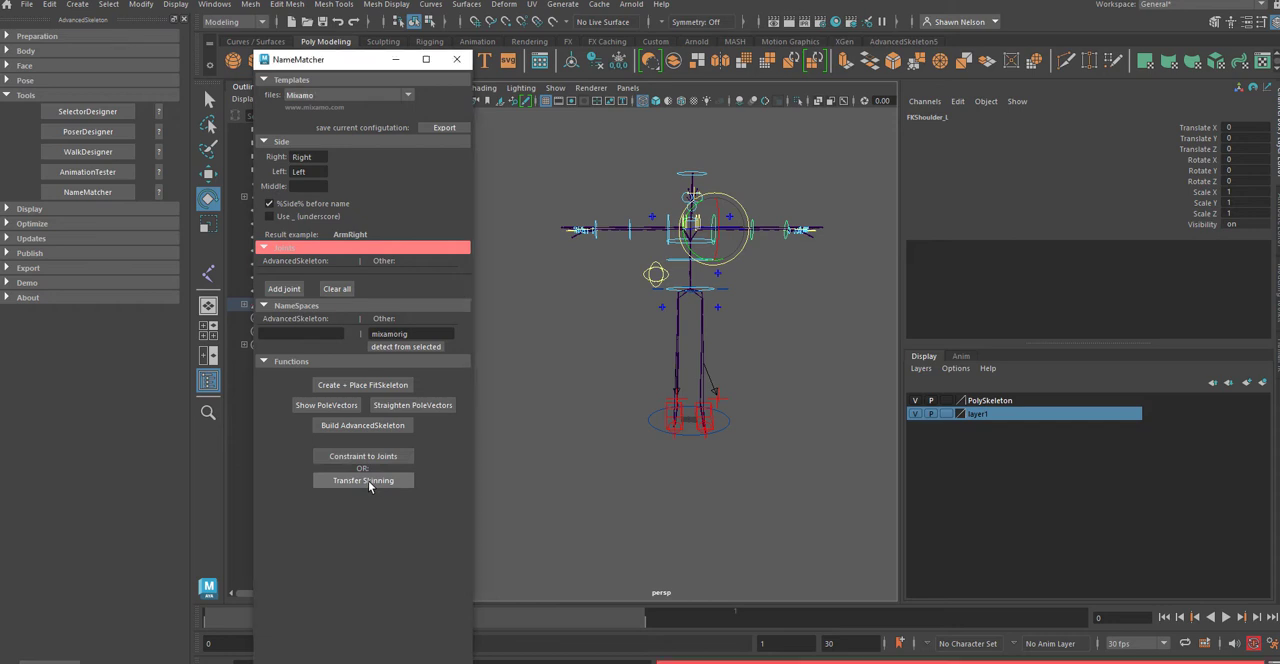
click(707, 467)
click(729, 440)
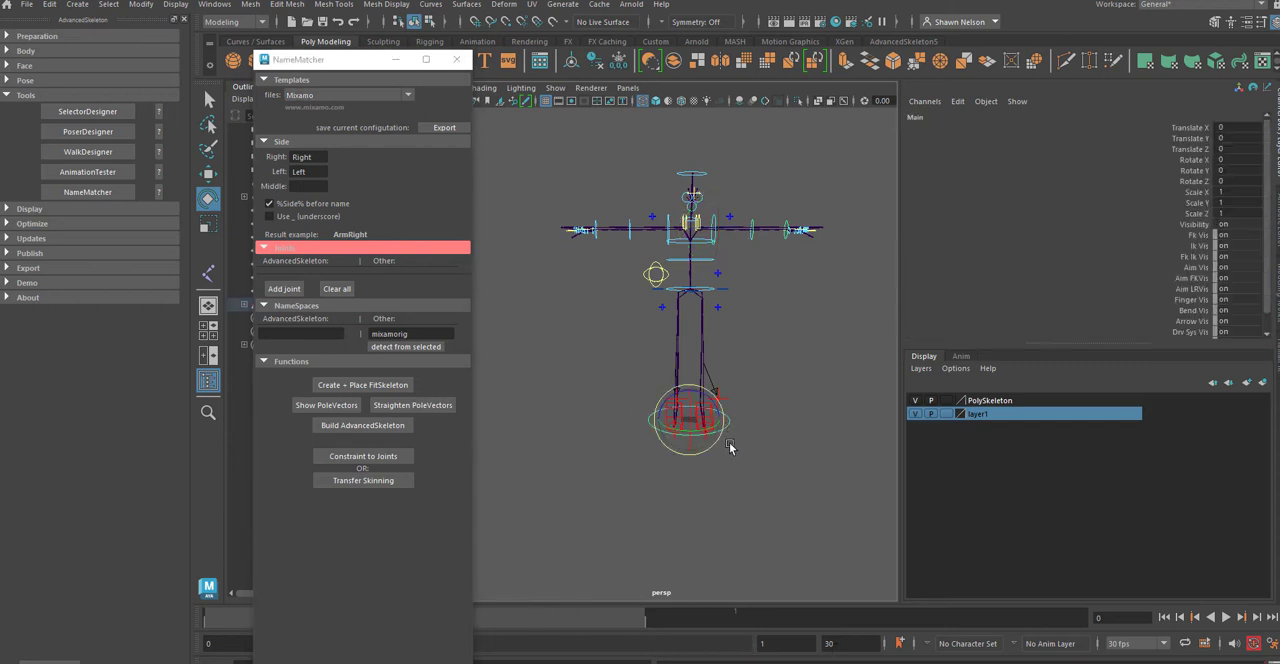
key(w)
mouse_move(724, 420)
mouse_down()
mouse_move(805, 420)
mouse_move(740, 430)
mouse_up()
key(ctrl+z)
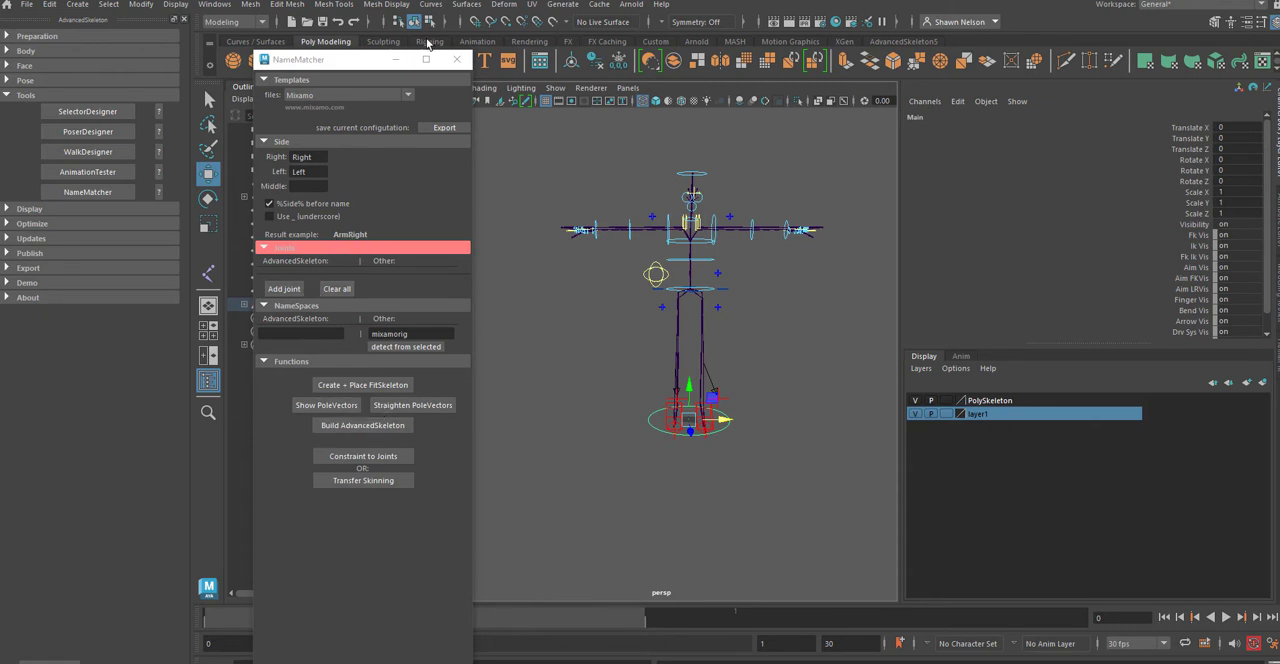
Step: Show the polygon meshes in the perspective view, and test-rotate FKShoulder_L against the character mesh, undoing the rotation
click(555, 88)
click(575, 226)
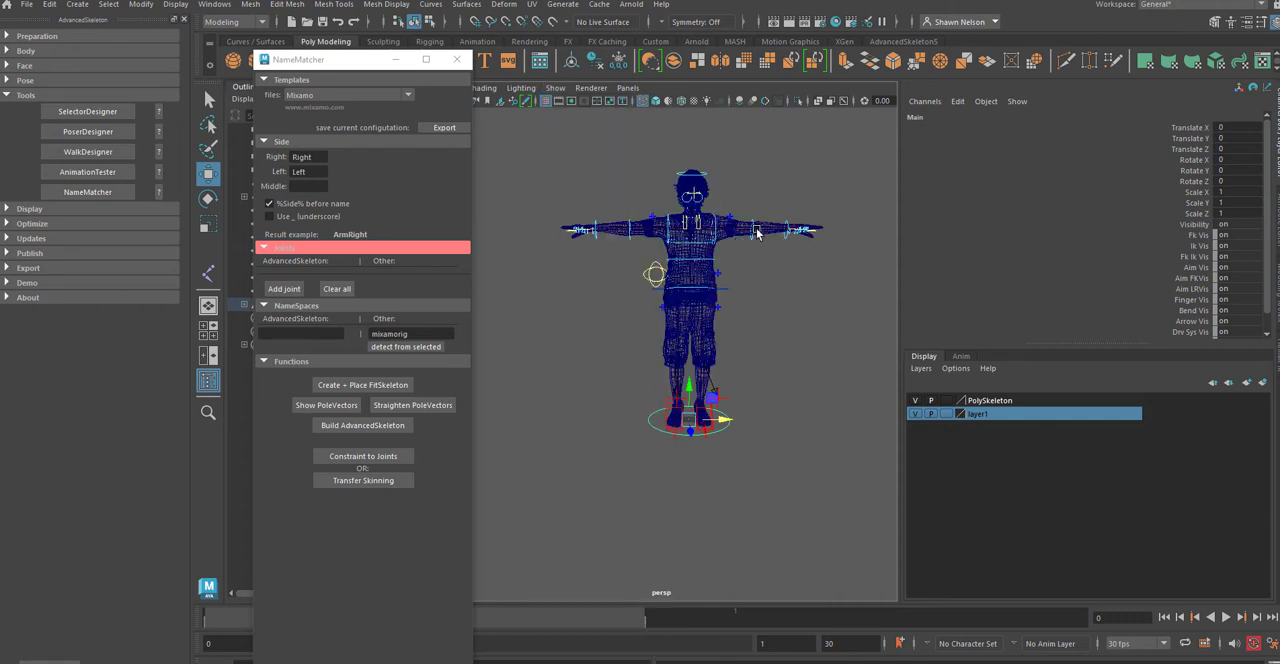
click(716, 226)
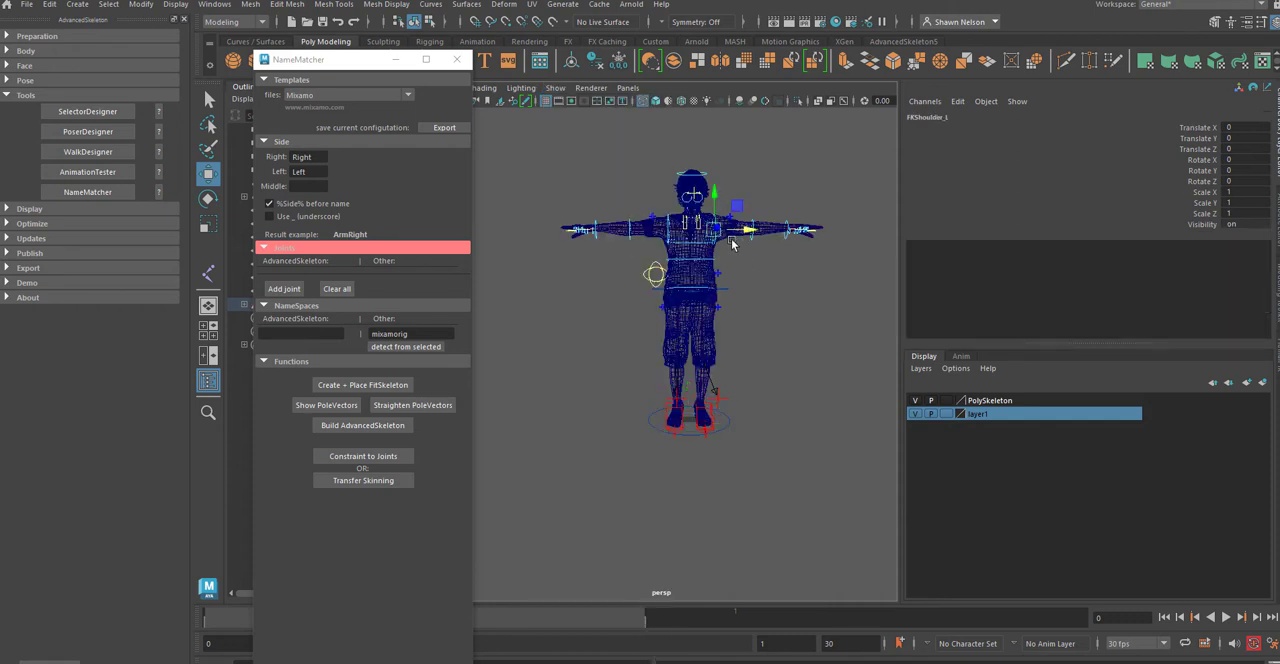
key(e)
drag(745, 217, 773, 303)
key(ctrl+z)
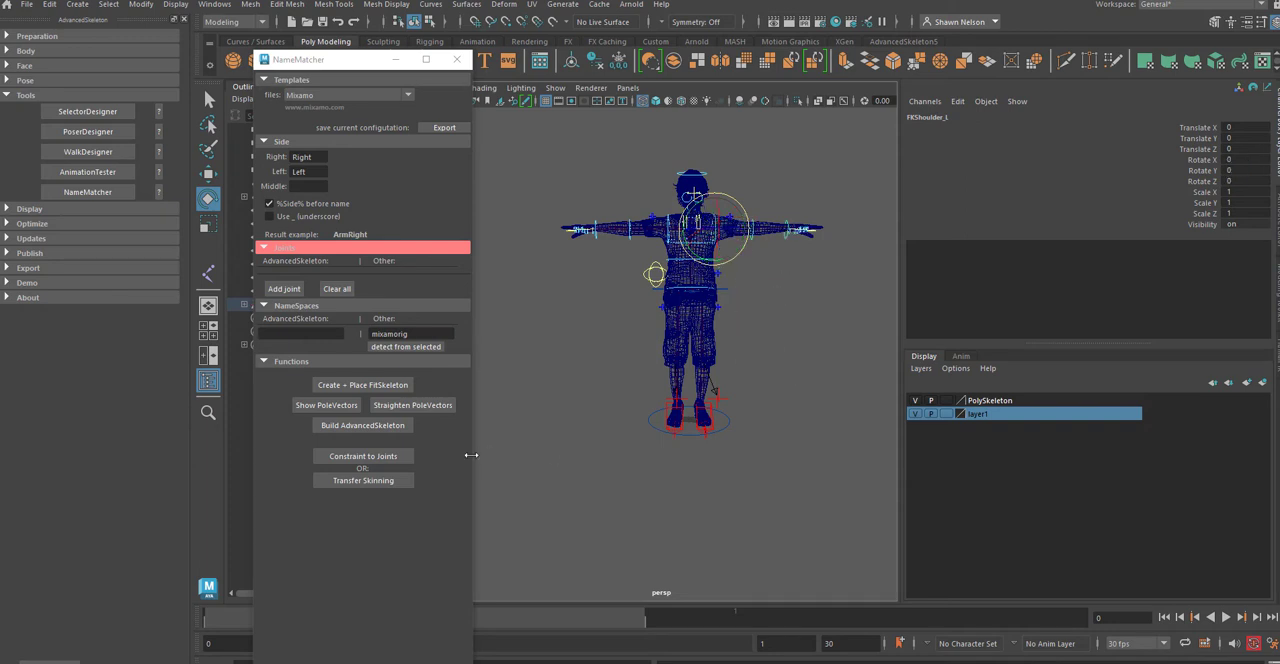
Step: Collapse the joint list, redetect the other skeleton's namespace from the selection, and try constraining the rig to the joints
click(355, 505)
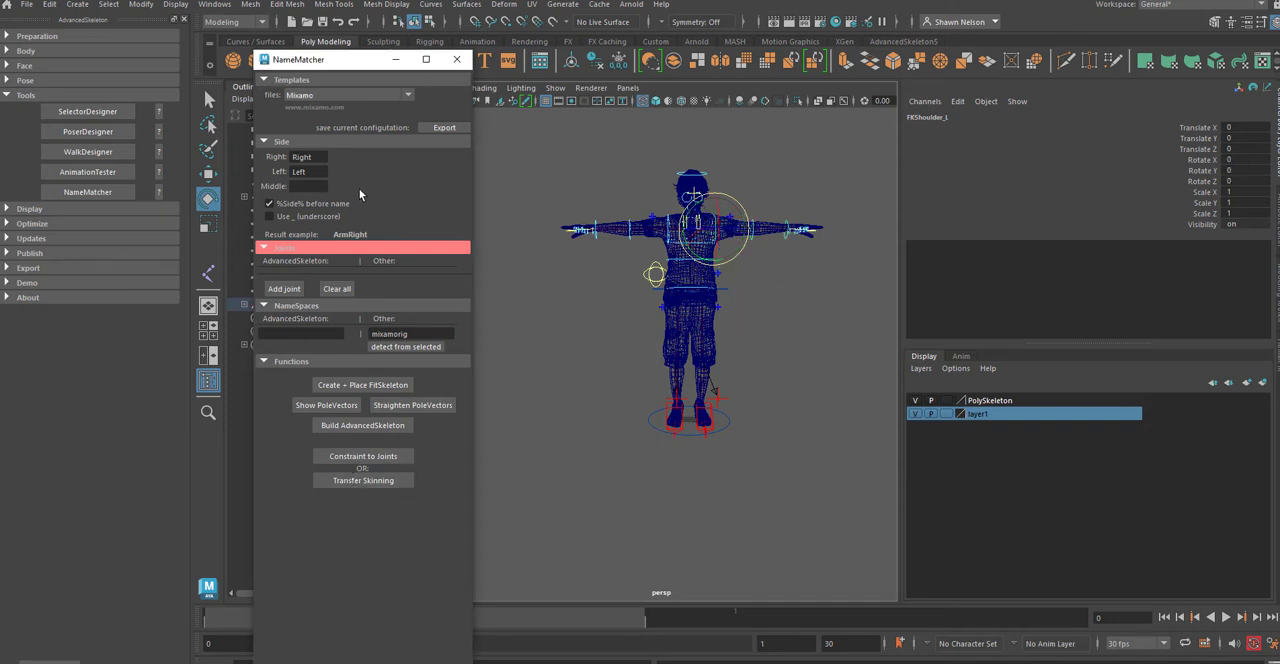
click(266, 249)
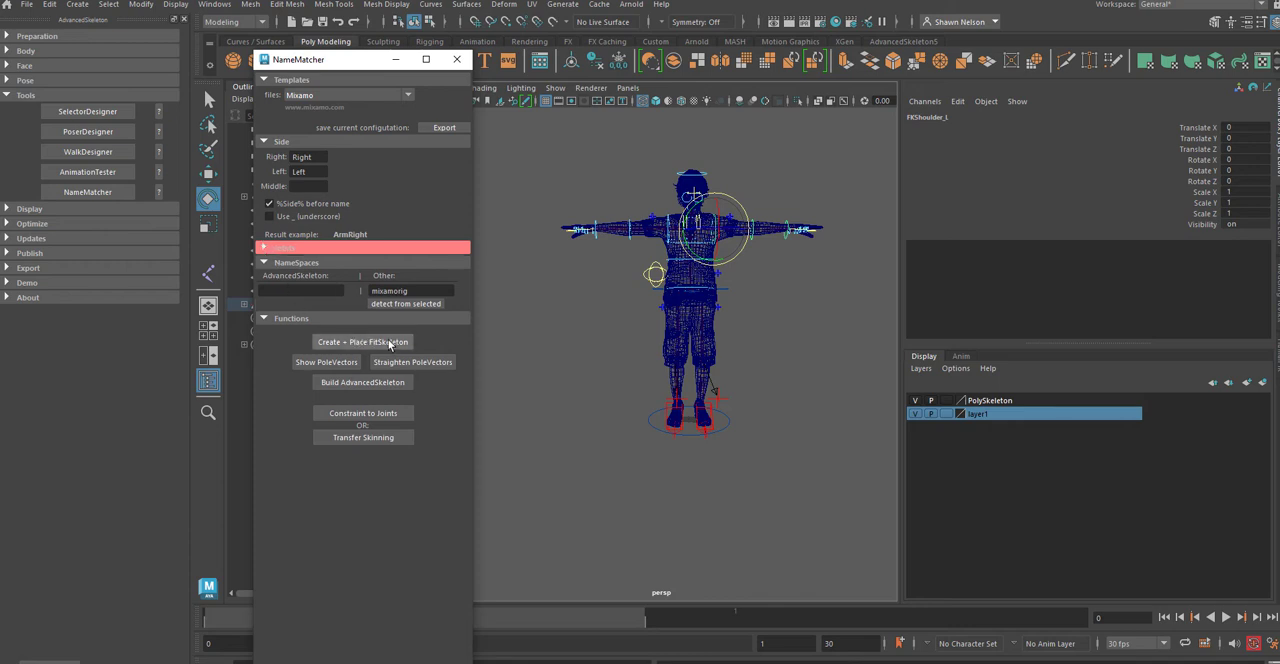
click(421, 302)
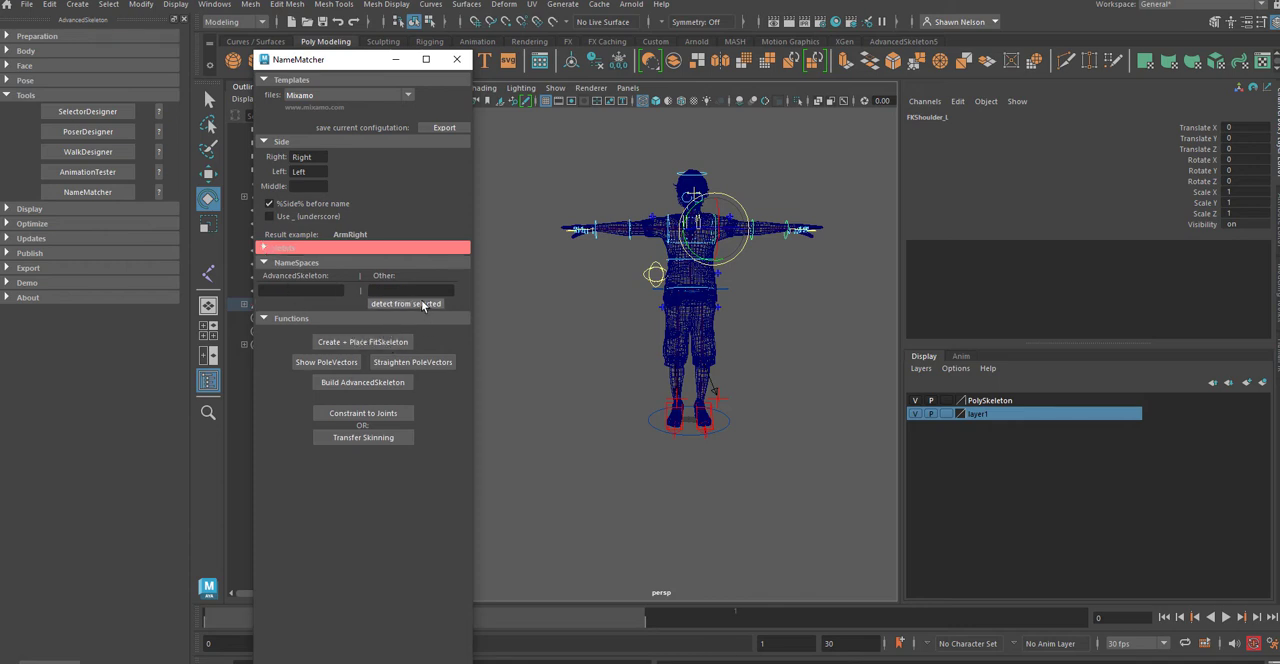
click(385, 417)
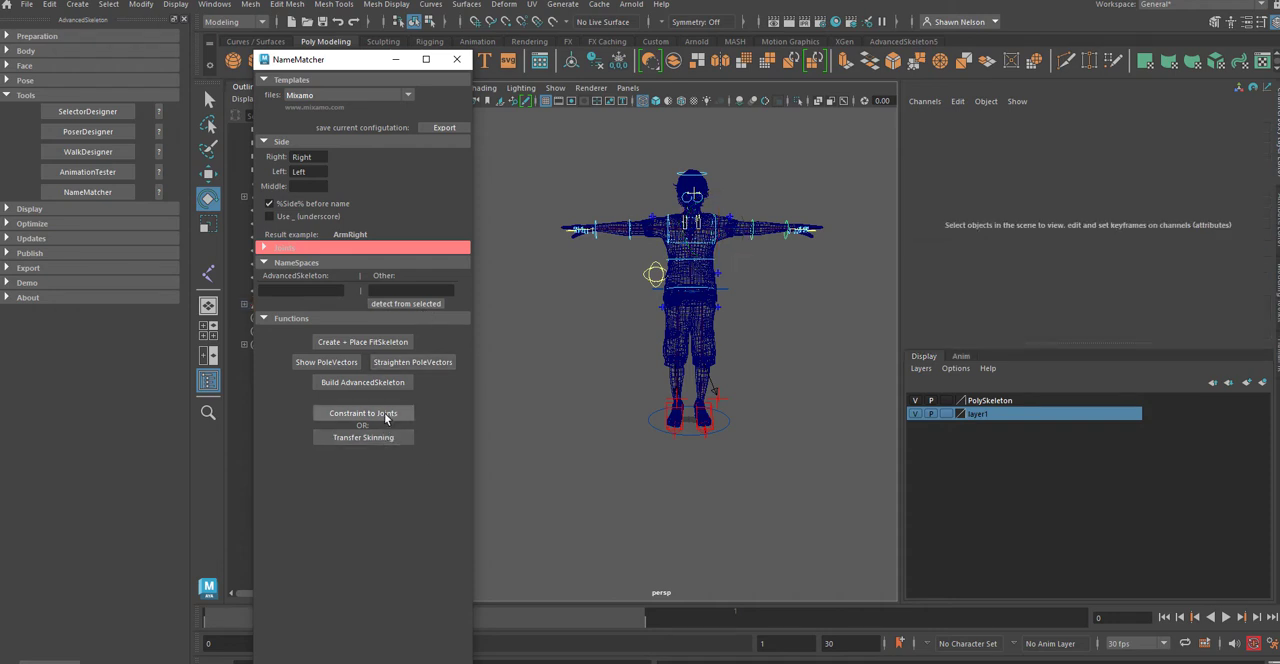
Step: Rotate FKShoulder_L to test the joint constraints, undo the rotation and deselect the control
click(720, 229)
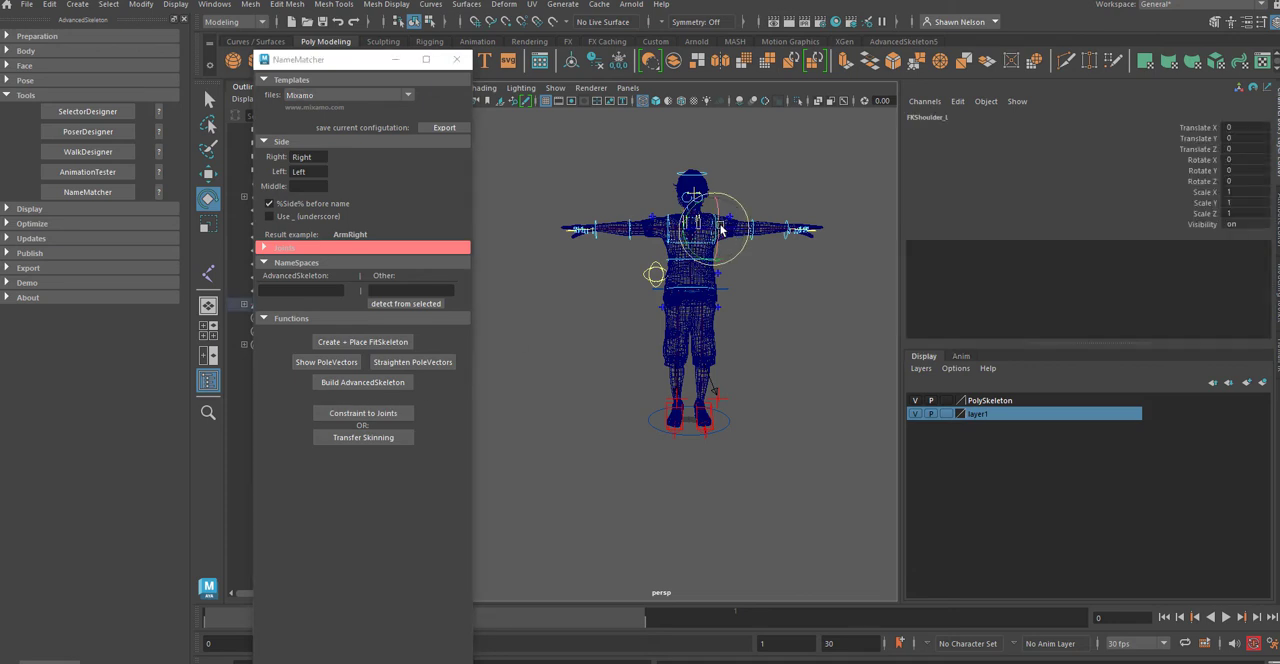
drag(736, 207, 749, 241)
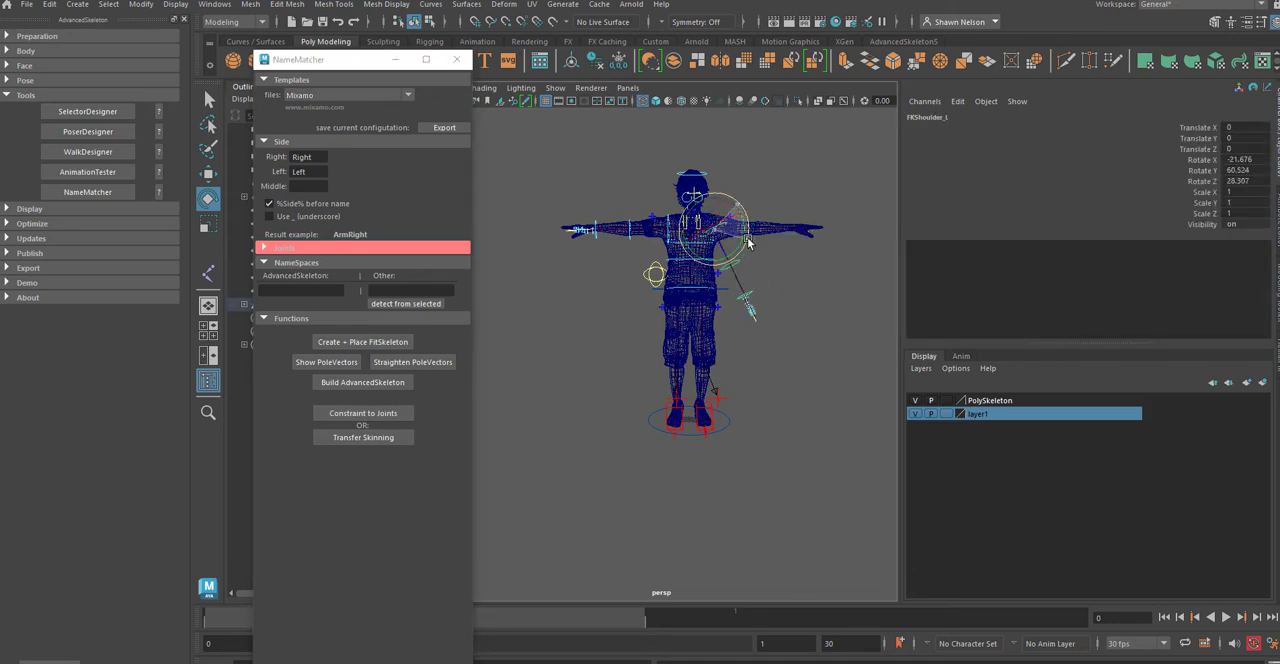
key(ctrl+z)
click(756, 343)
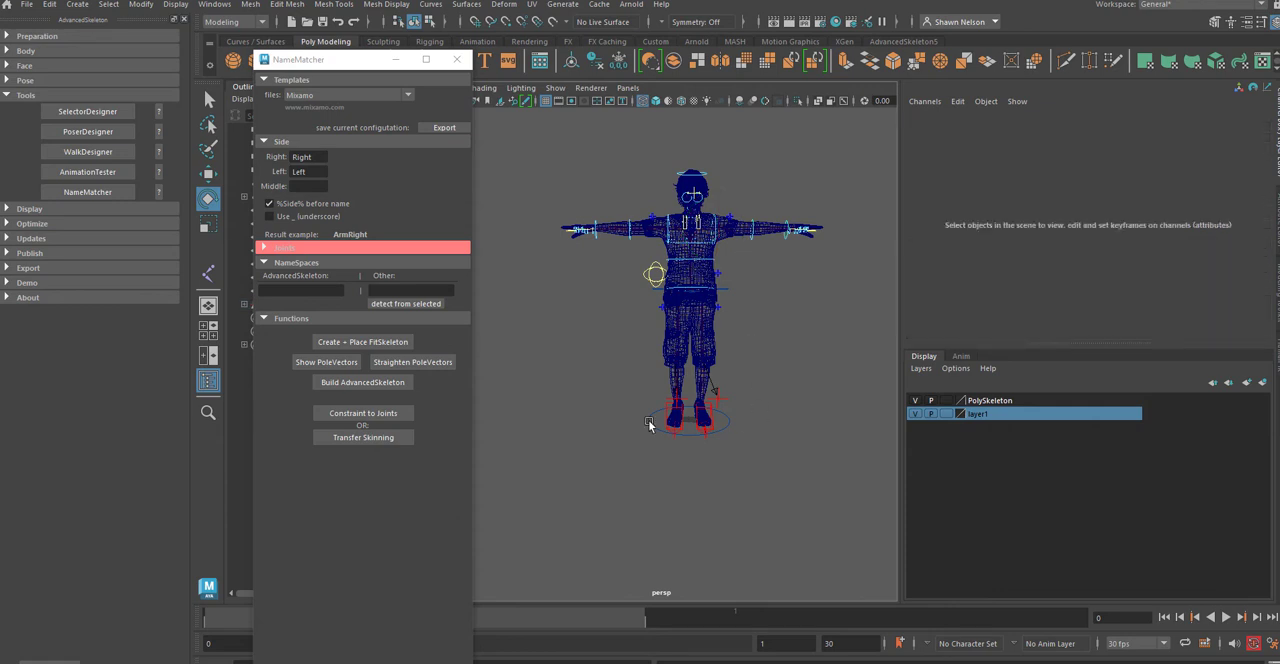
Step: Close NameMatcher and open the recent scene ManyMesh.mb without saving the current changes
click(370, 482)
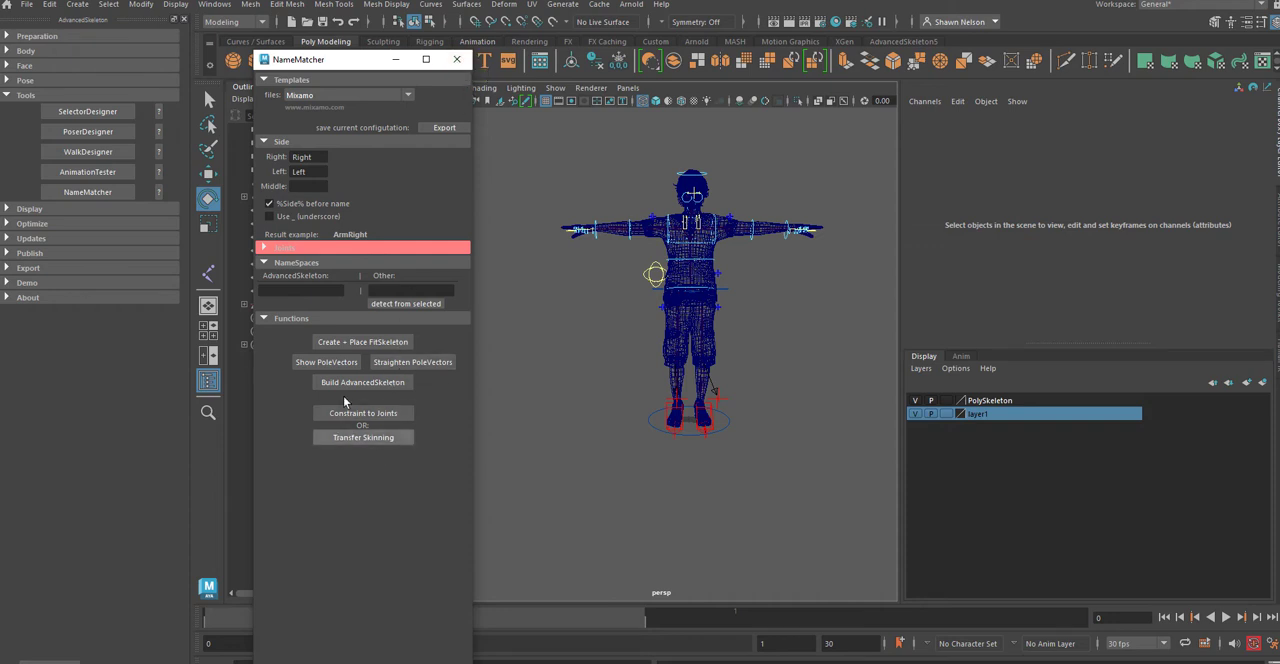
click(456, 61)
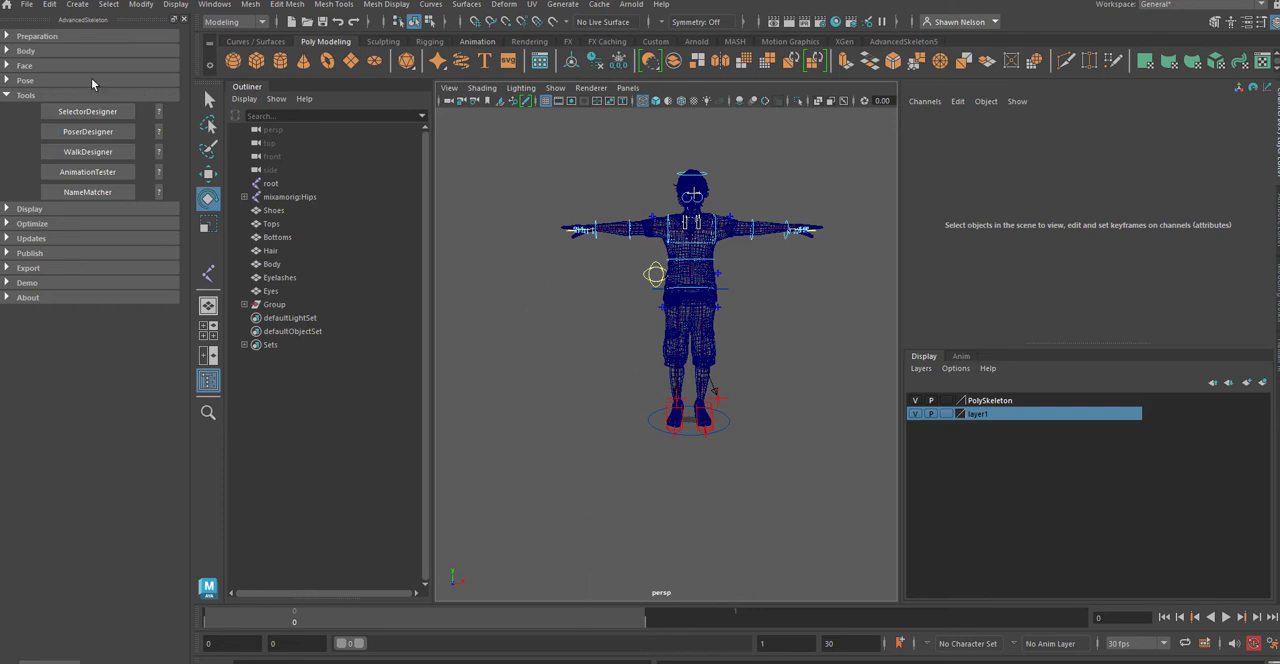
click(26, 5)
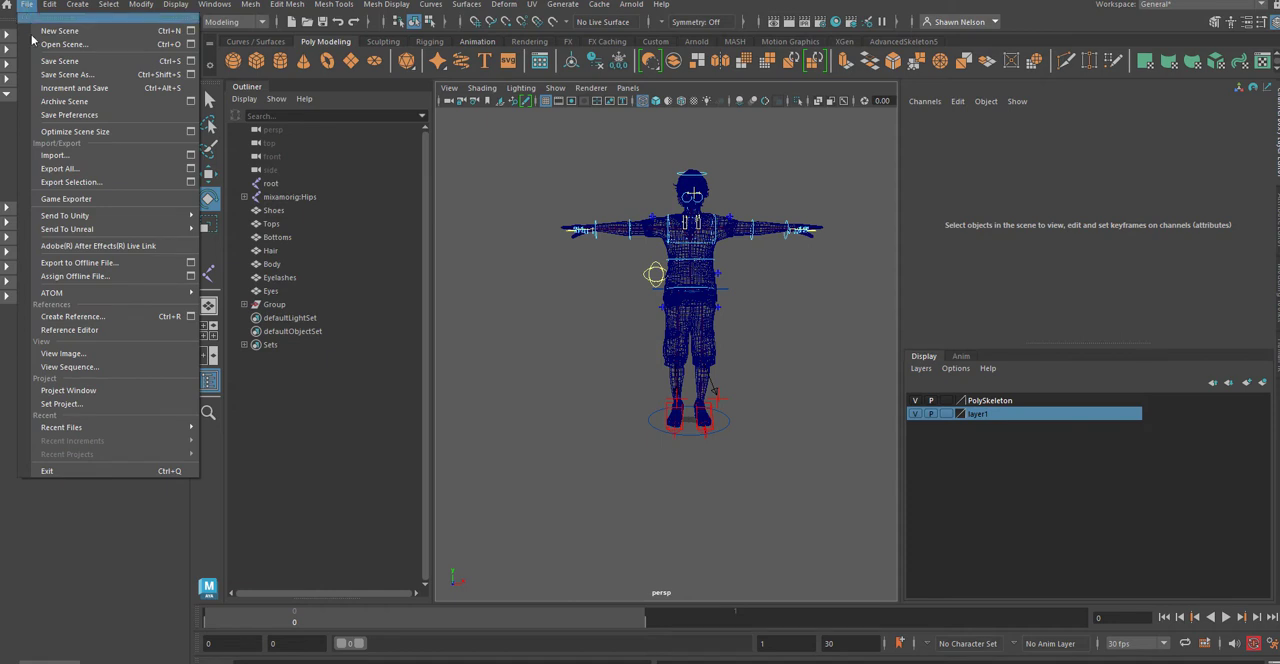
mouse_move(105, 428)
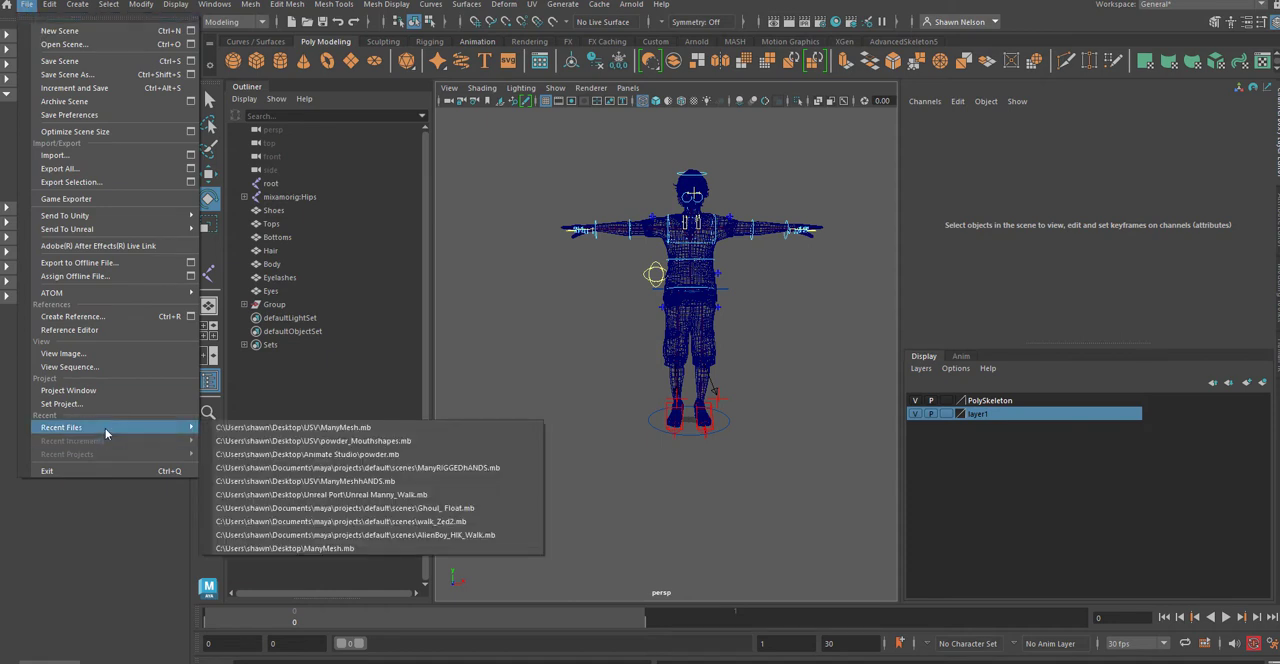
click(376, 432)
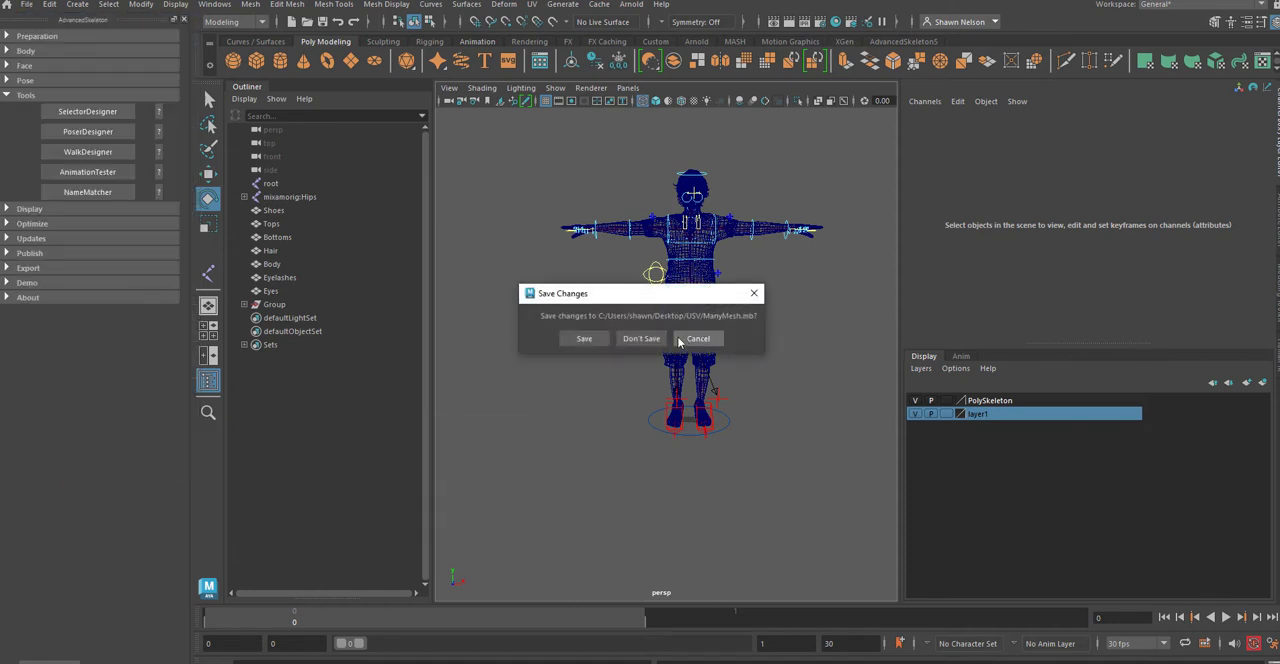
click(641, 339)
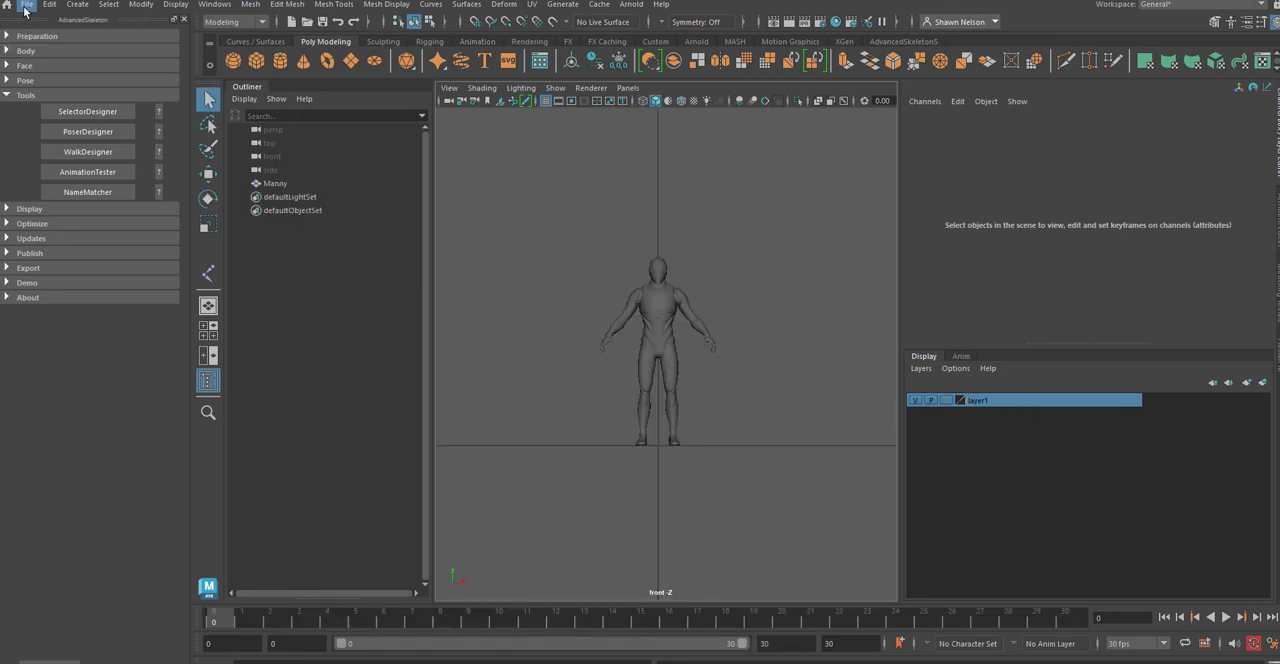
Step: Start a new empty scene and import Remy.fbx from the desktop into it
click(25, 5)
click(55, 31)
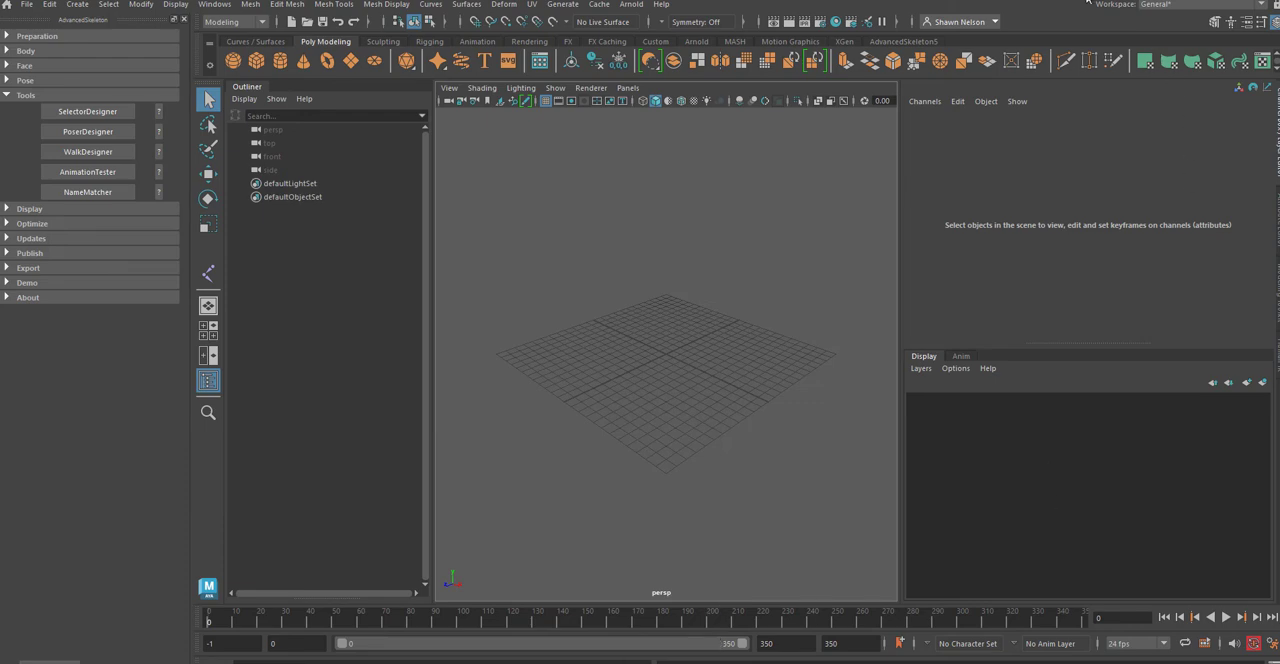
drag(1088, 0, 605, 35)
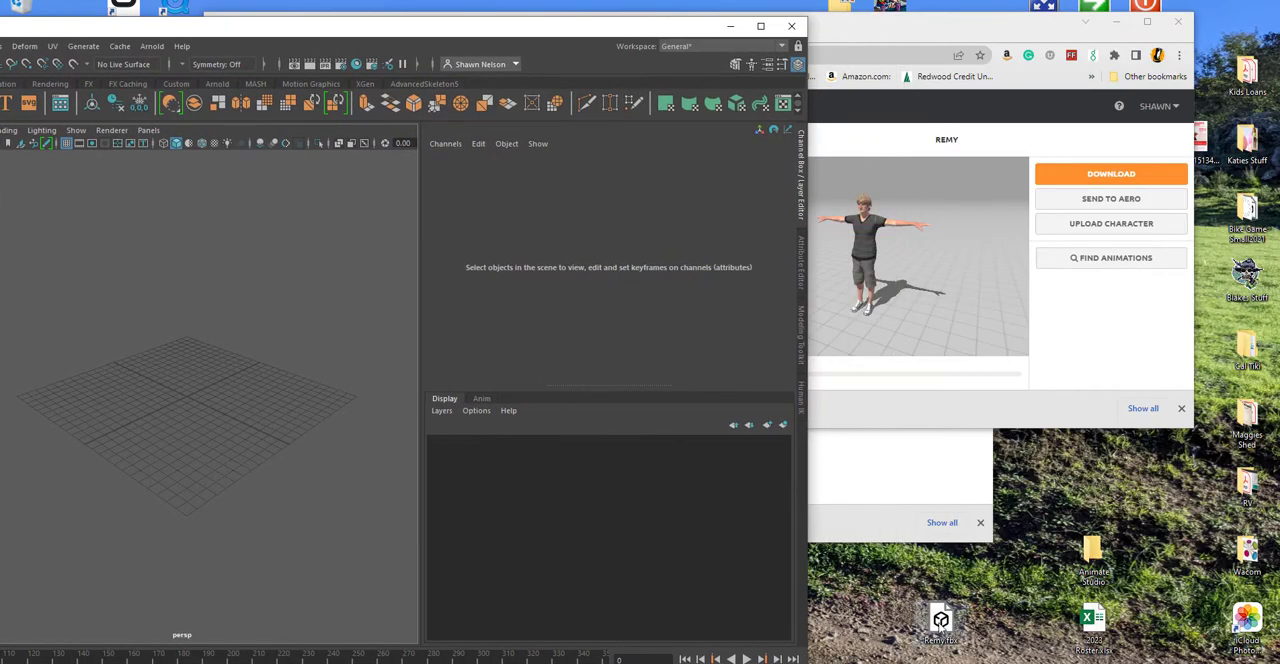
drag(940, 618, 229, 251)
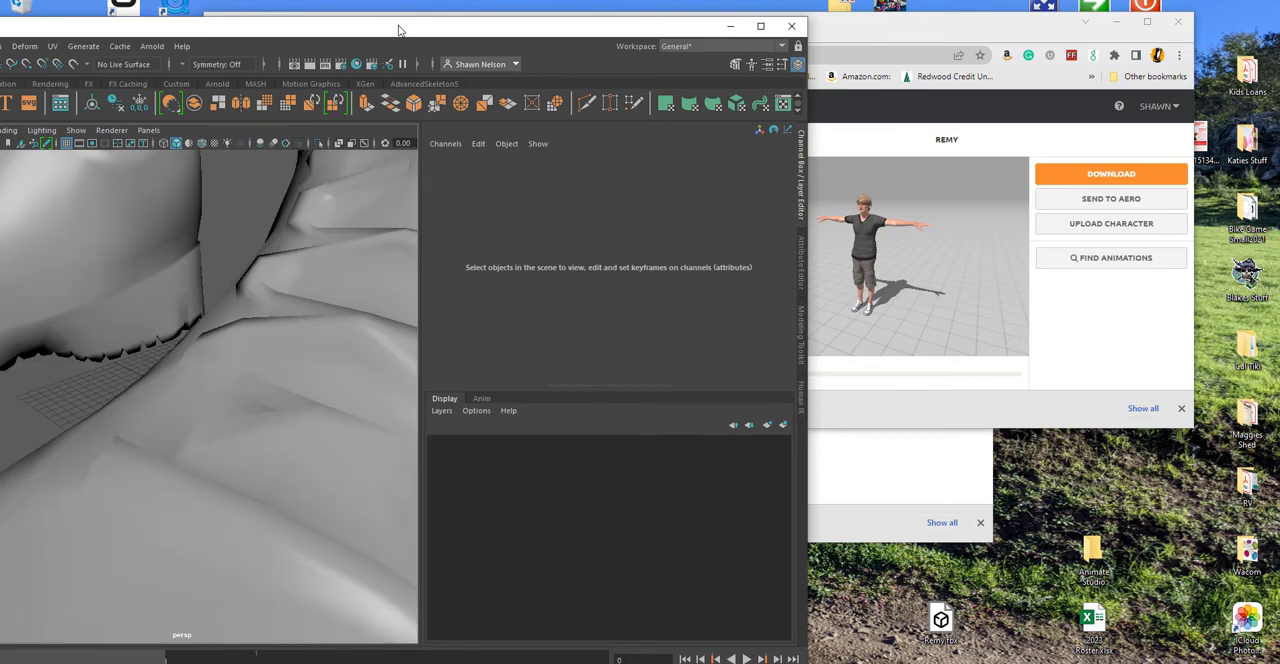
double_click(404, 31)
key(f)
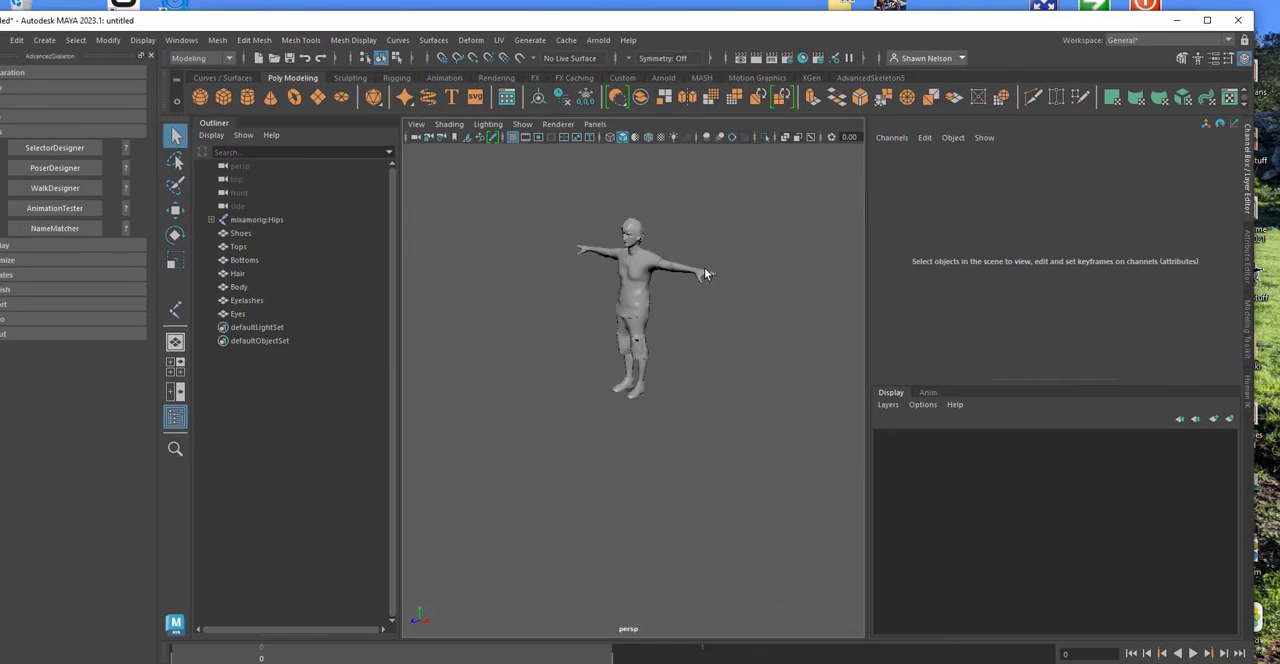
Step: Switch to the front view and frame the imported character
key(space)
drag(674, 328, 676, 344)
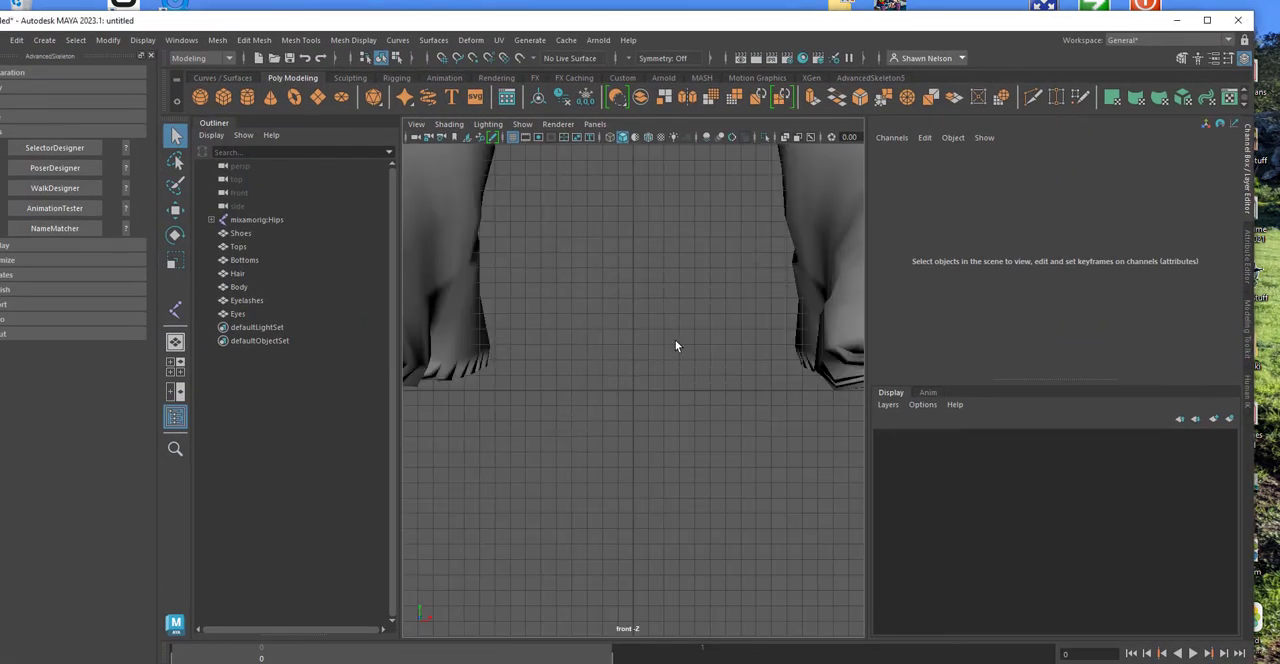
key(f)
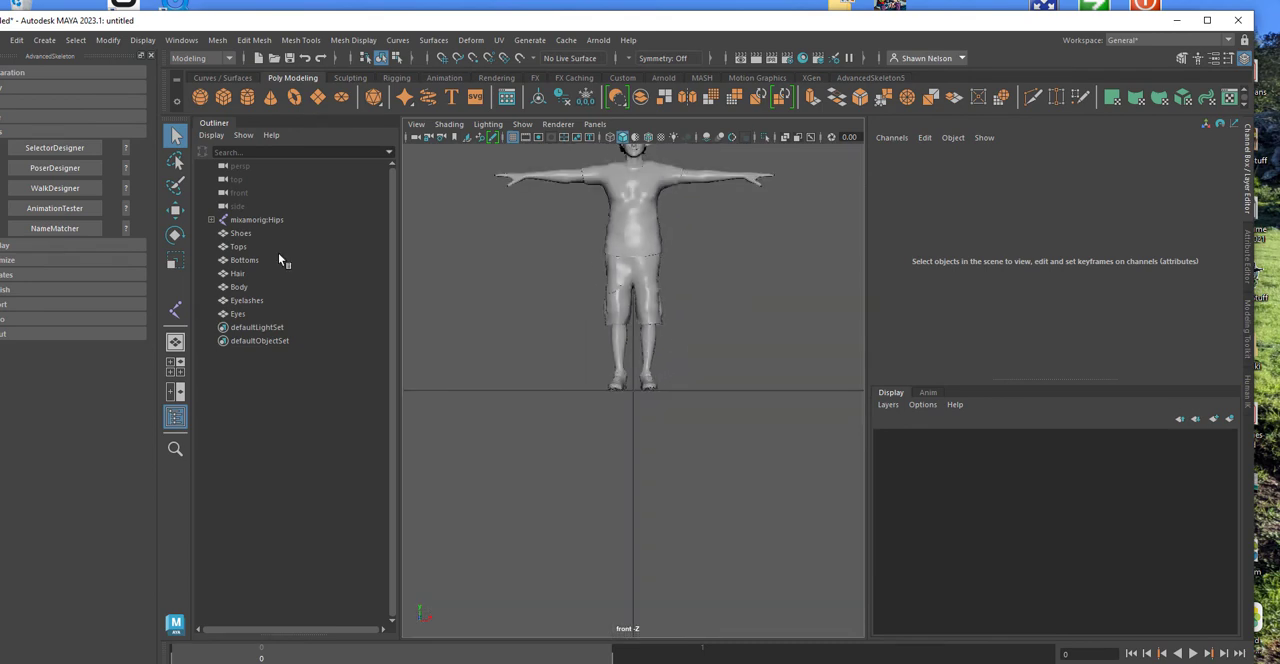
Step: Expand and select mixamorig:Hips to inspect the imported joint hierarchy, maximize the window and clear the selection
click(211, 219)
click(257, 219)
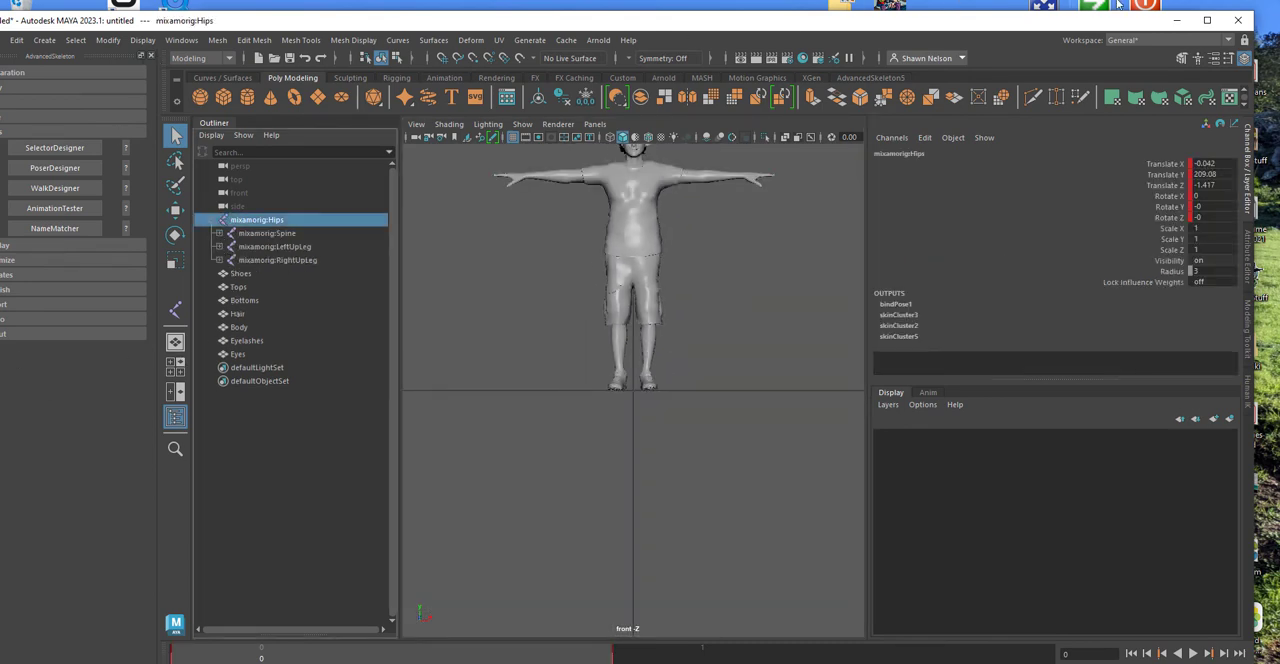
click(1207, 20)
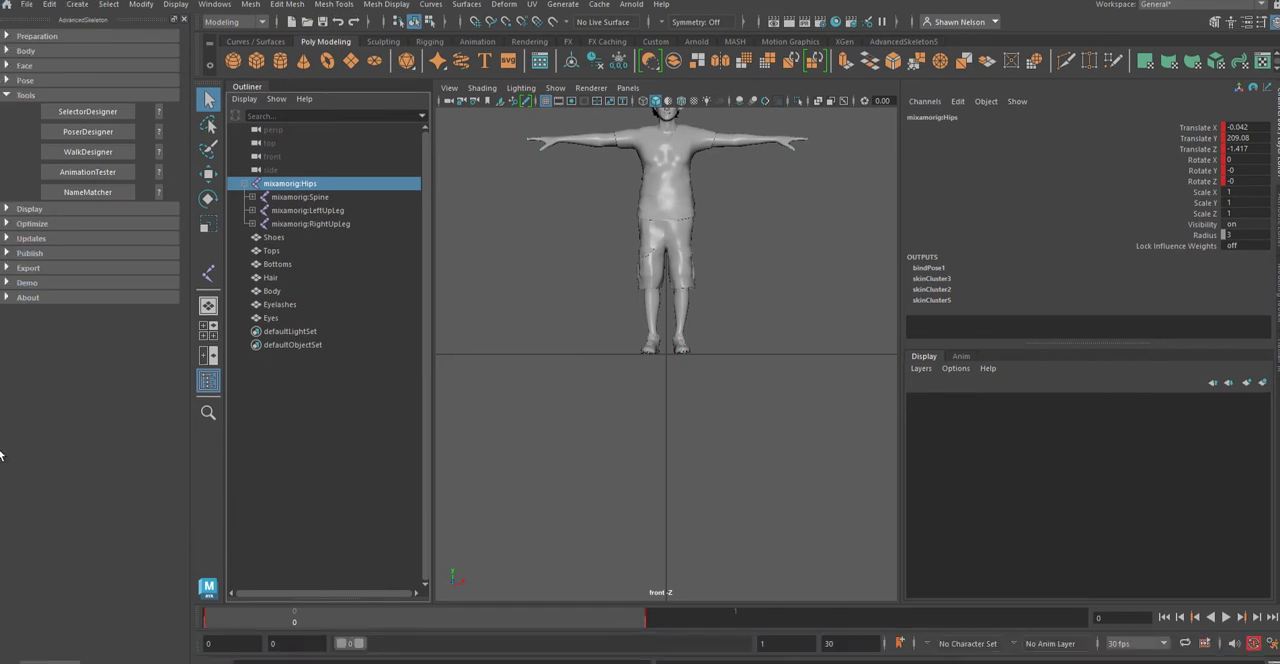
click(342, 458)
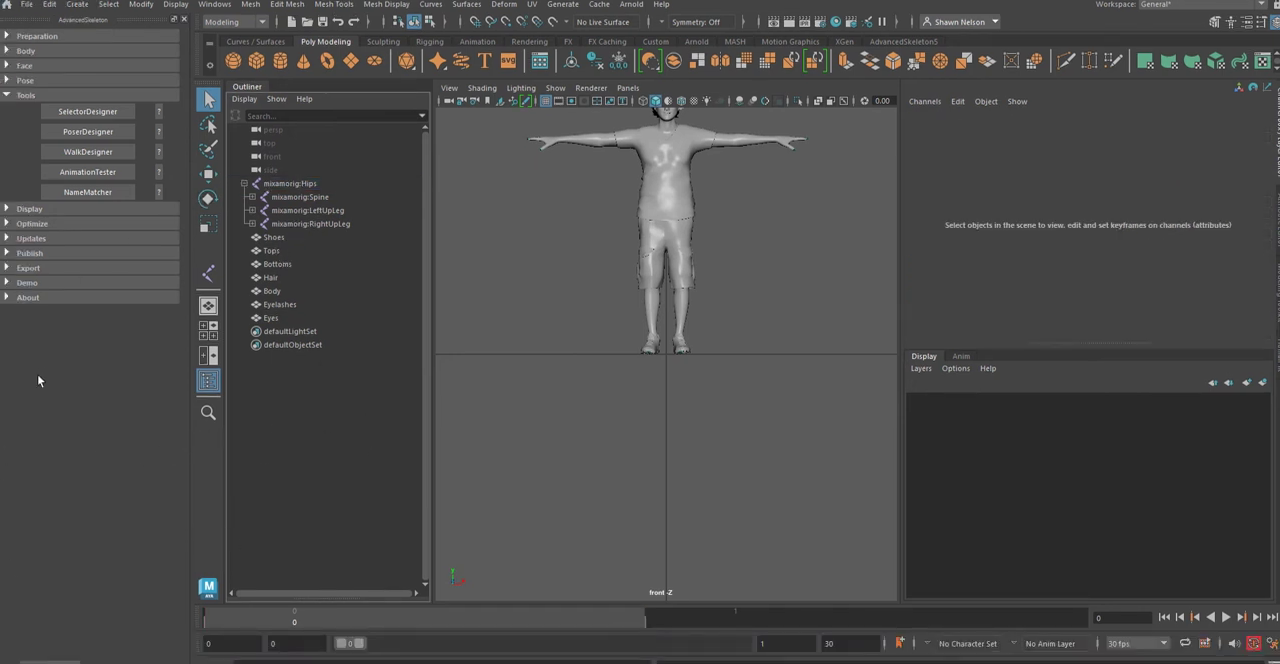
Step: Using NameMatcher's Mixamo template with the mixamorig namespace, build the AdvancedSkeleton from a placed FitSkeleton and constrain the character's joints to it
click(88, 191)
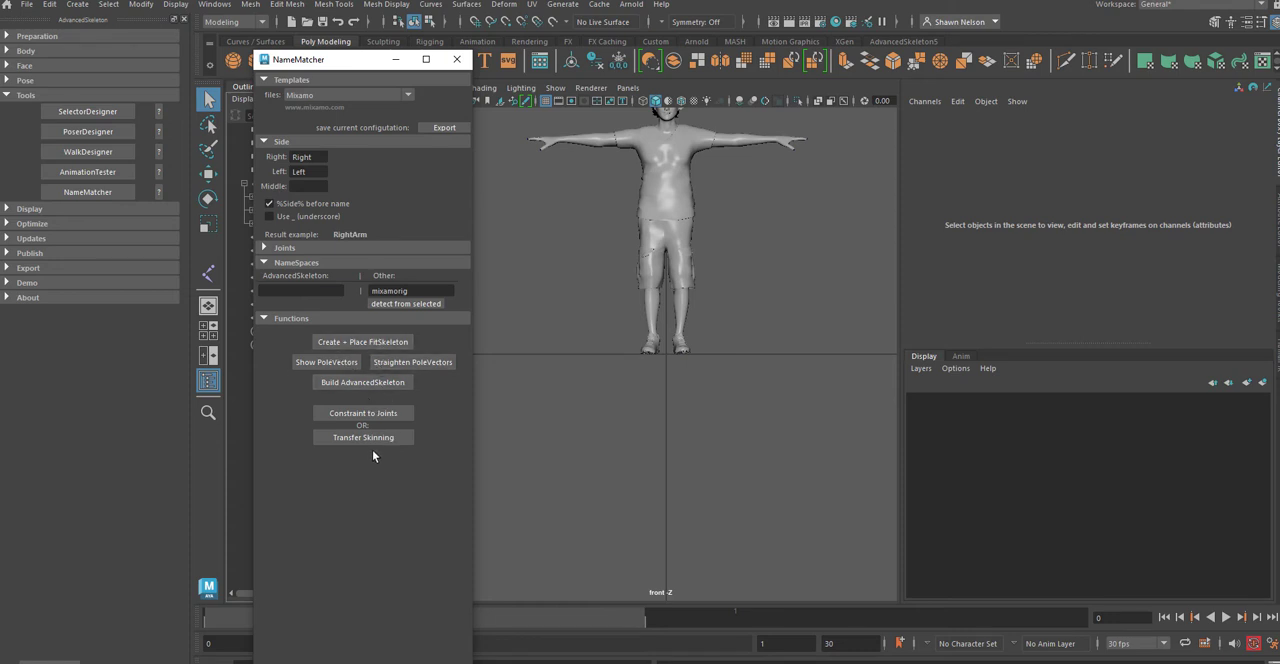
click(370, 383)
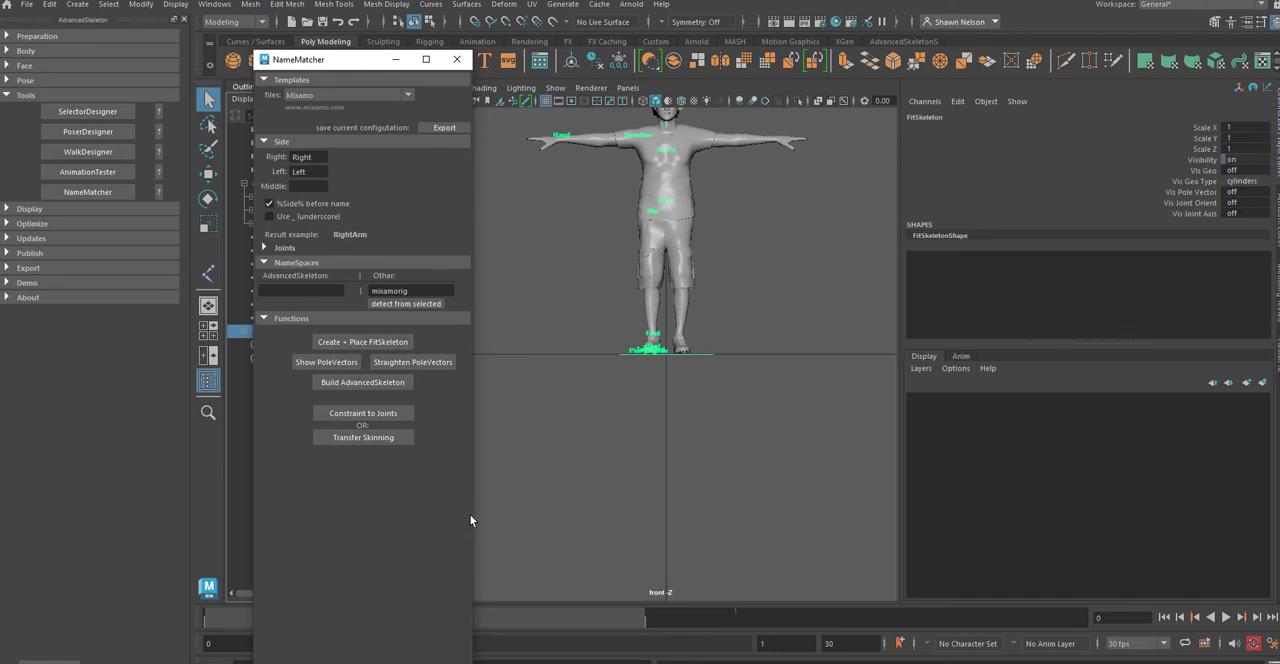
click(372, 383)
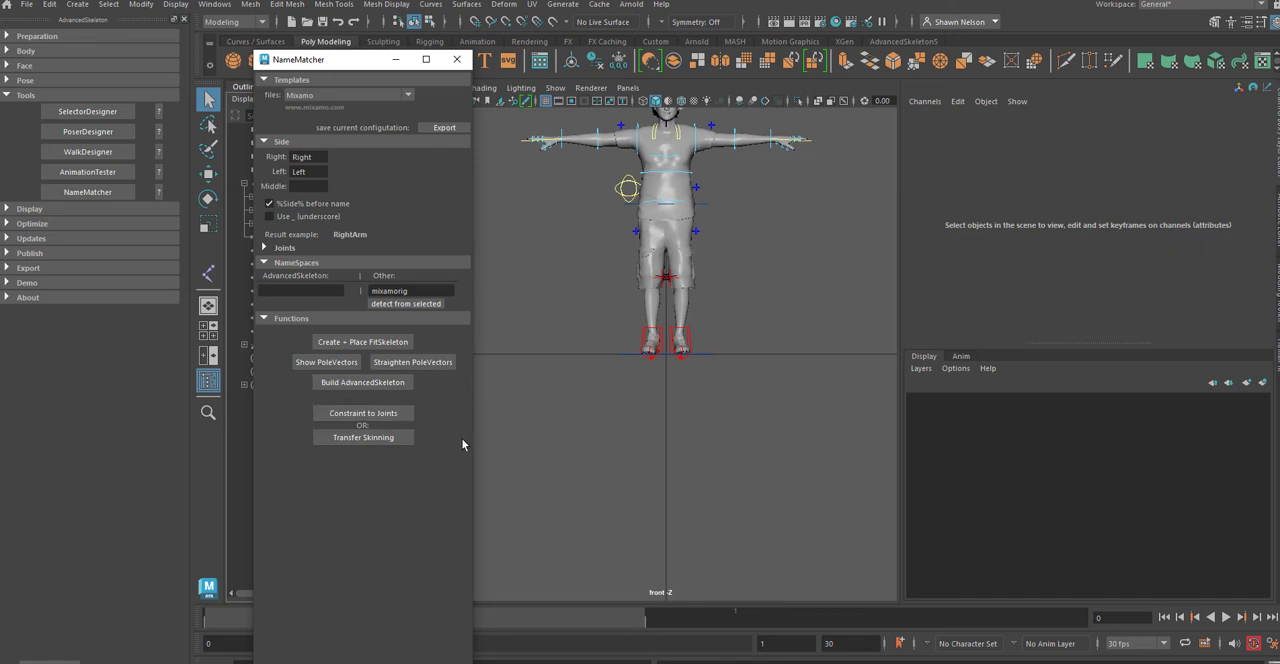
Step: Rotate the FKShoulder_L control to test the joint constraints and undo the rotation
click(702, 136)
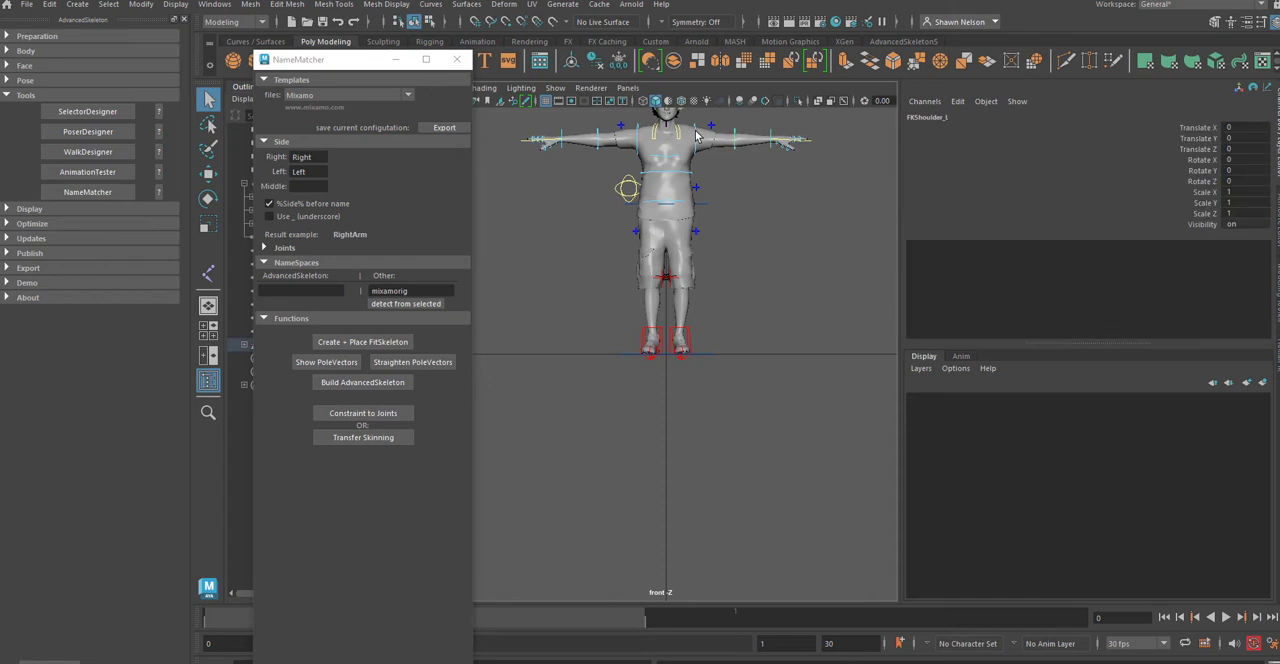
key(w)
drag(724, 164, 716, 213)
key(ctrl+z)
key(ctrl+z)
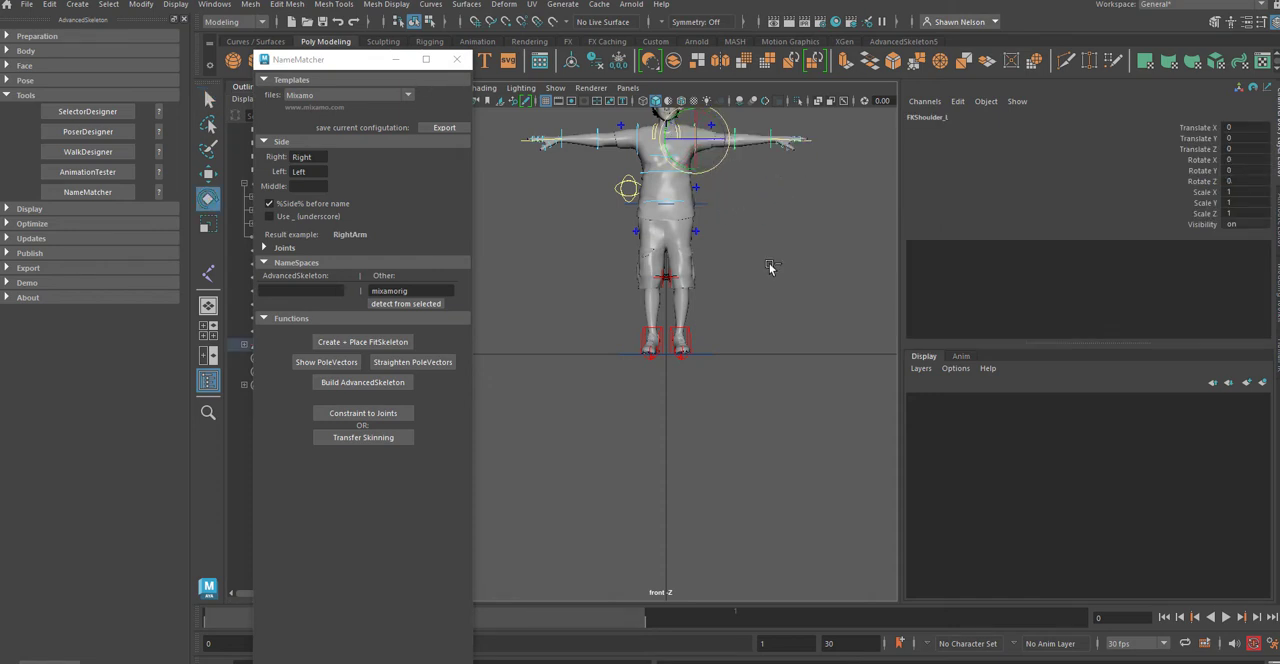
Step: Rotate FKElbow_L to about 67° in Z and check the arm's deformation in the perspective view
alt+middle_drag(756, 220, 756, 419)
alt+right_drag(756, 419, 760, 394)
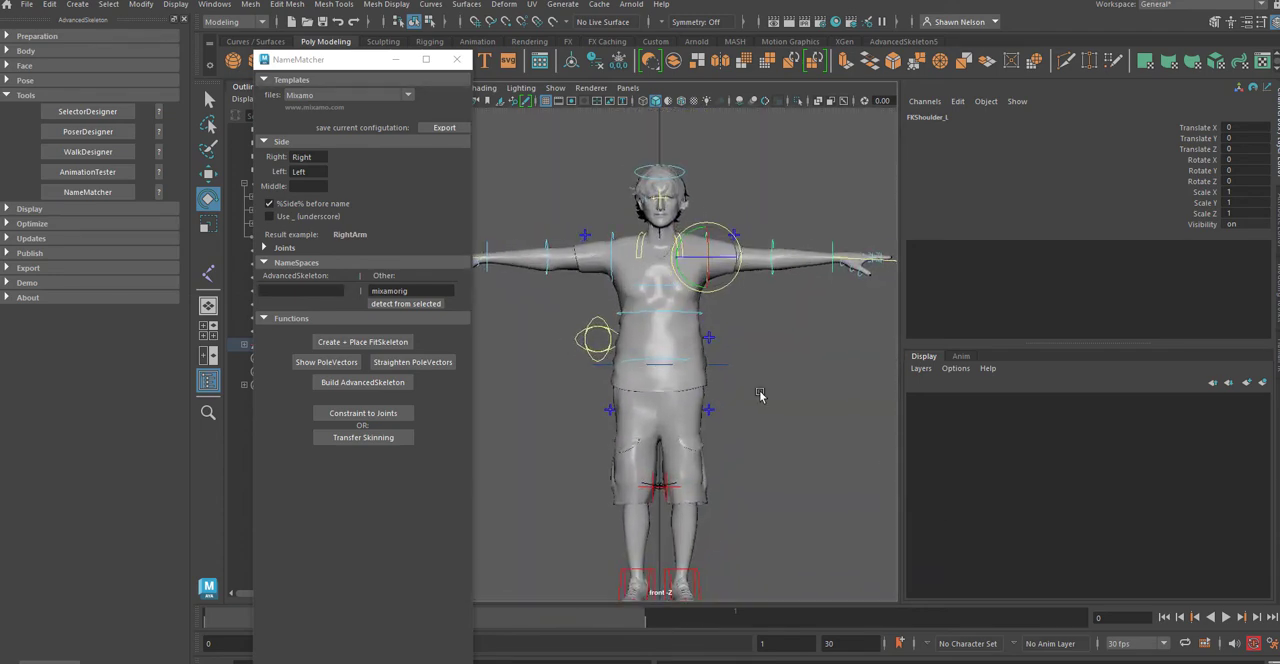
click(766, 393)
click(779, 262)
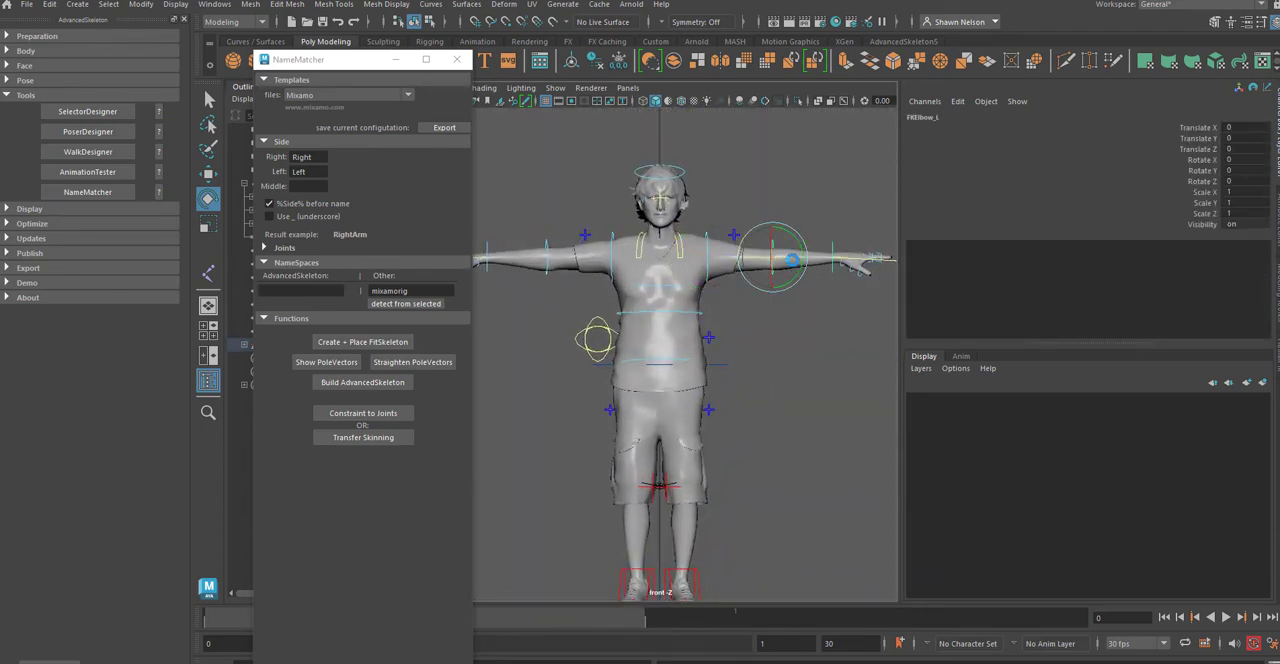
mouse_move(779, 262)
mouse_down()
mouse_move(771, 284)
mouse_move(790, 284)
mouse_move(766, 290)
mouse_move(774, 298)
mouse_move(767, 278)
mouse_up()
key(space)
scroll(784, 403, up, 5)
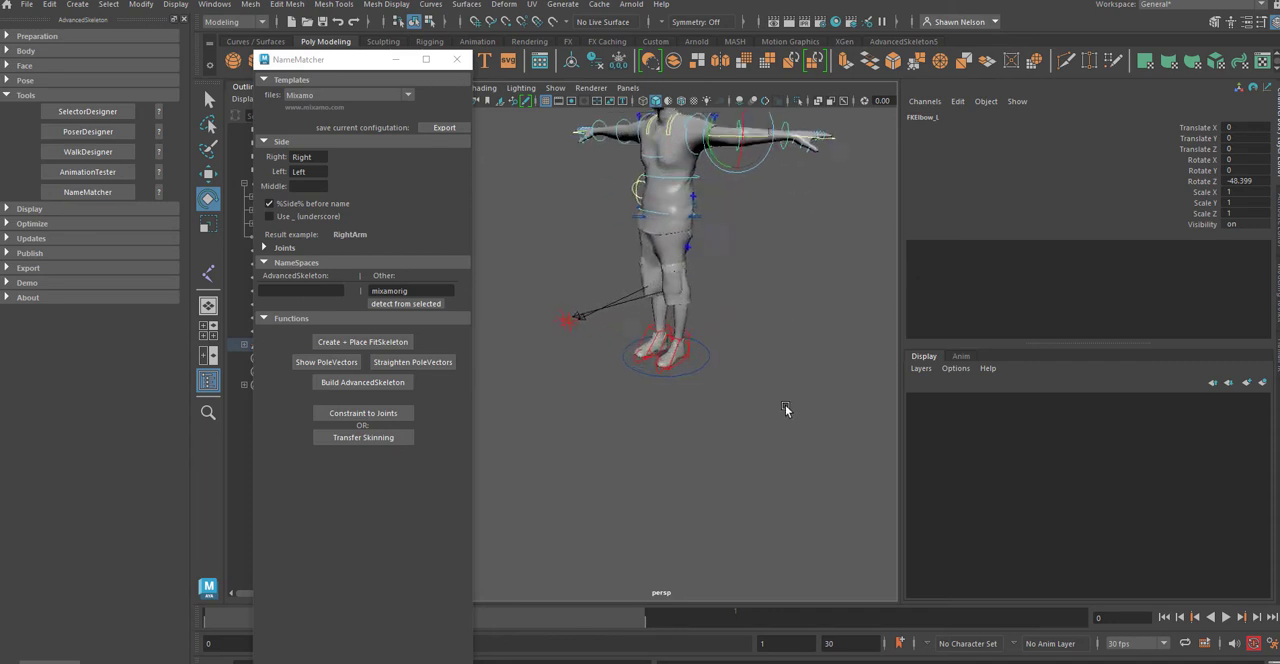
alt+drag(777, 332, 762, 376)
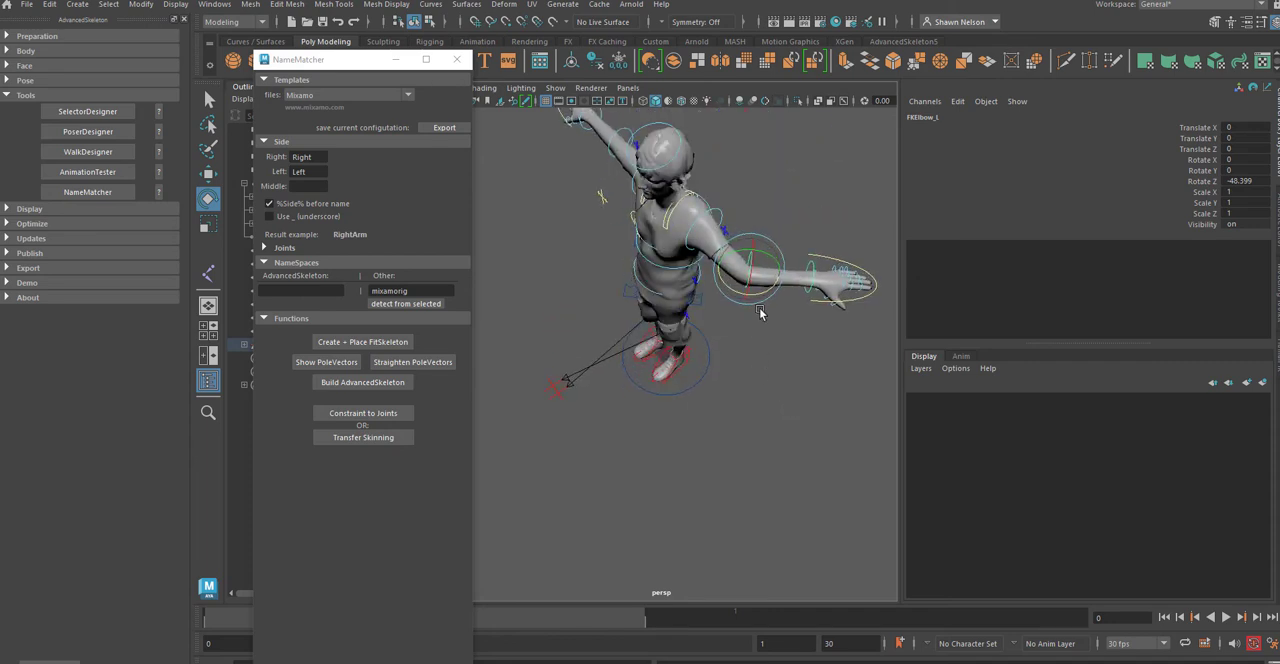
drag(761, 292, 676, 268)
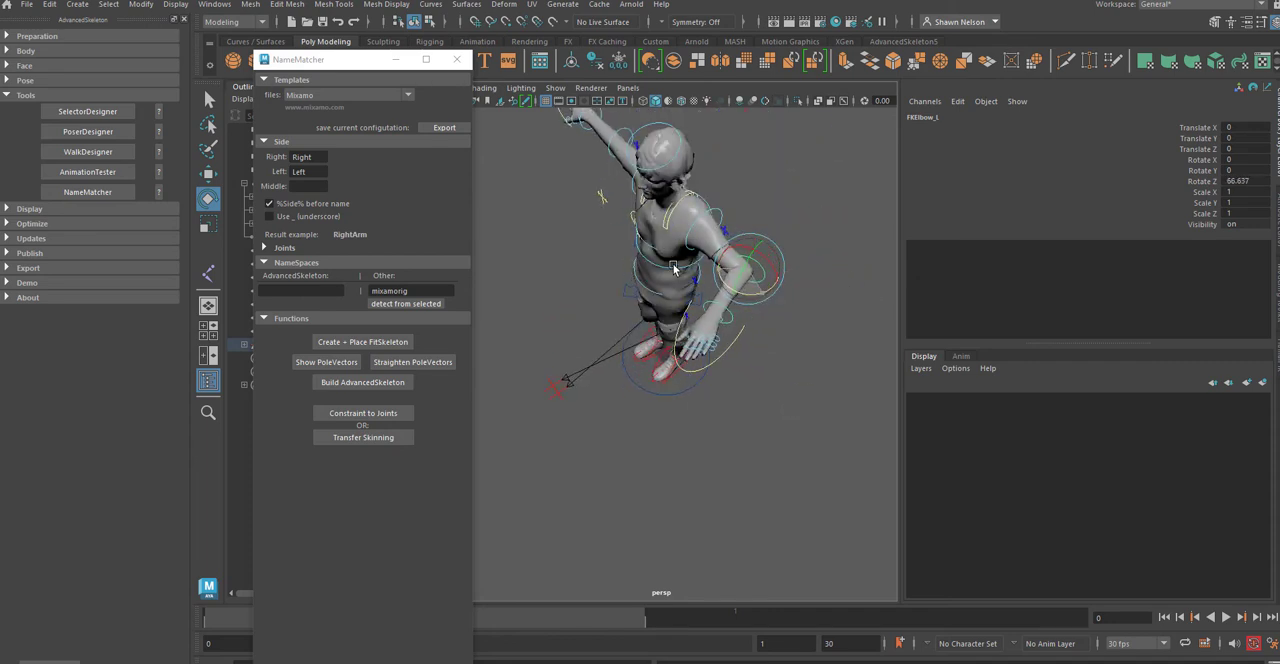
alt+drag(809, 357, 834, 343)
alt+drag(816, 257, 826, 421)
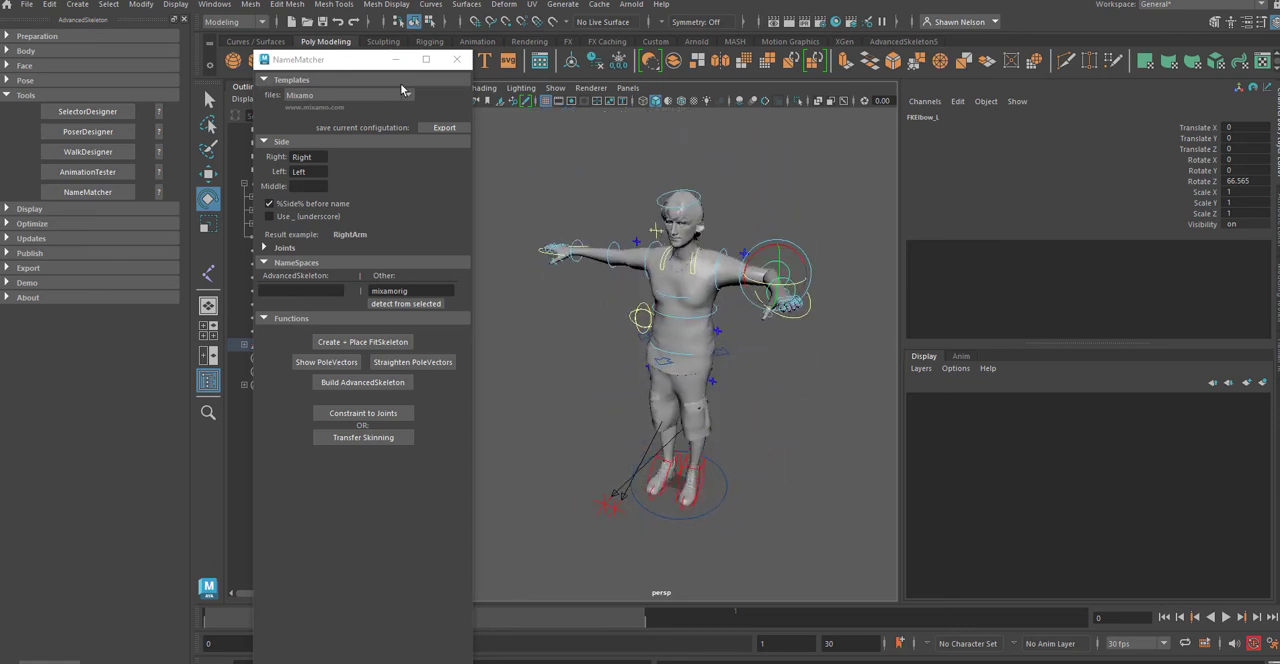
Step: Close NameMatcher and undo the FKElbow_L rotations
click(457, 59)
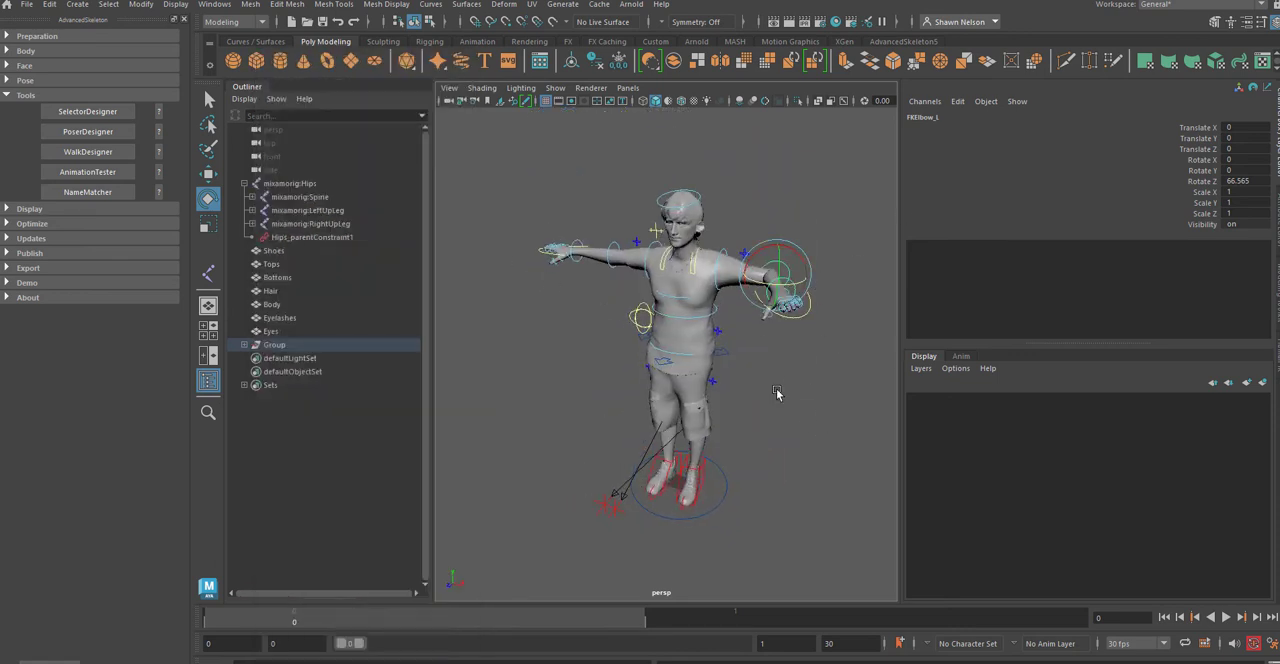
key(ctrl+z)
key(ctrl+z)
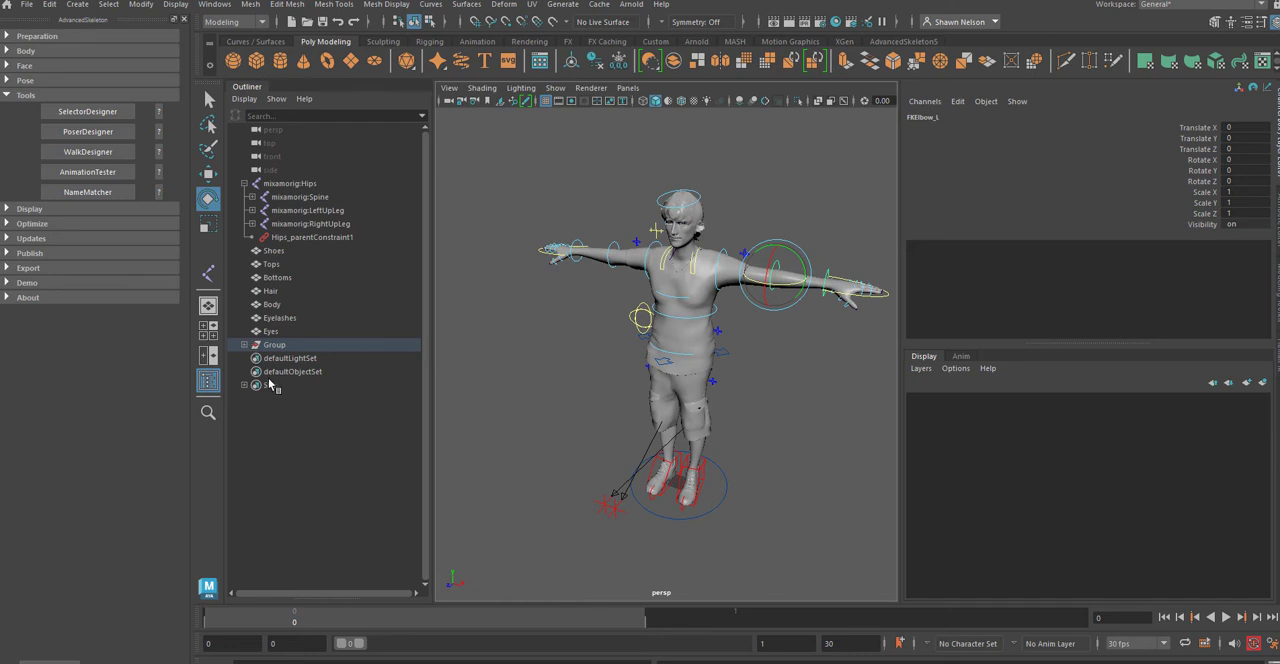
Step: Expand the rig's Group hierarchy, select the Head joint and hide polygons in the viewport
shift+click(245, 345)
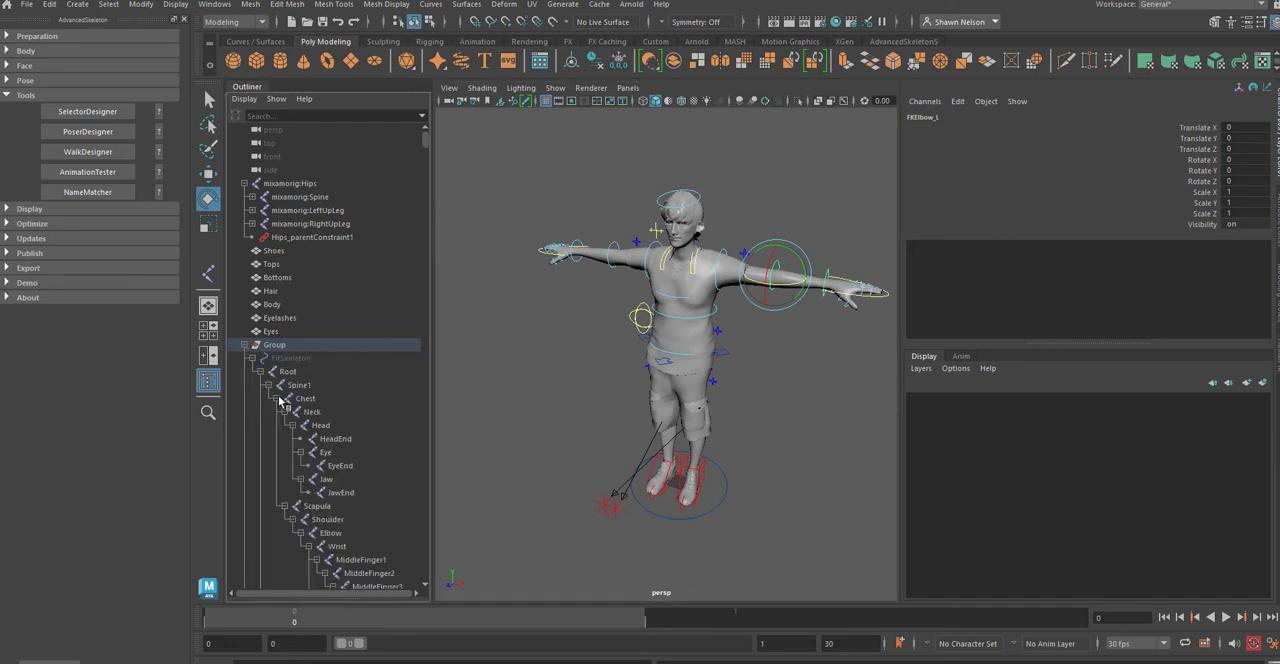
click(314, 426)
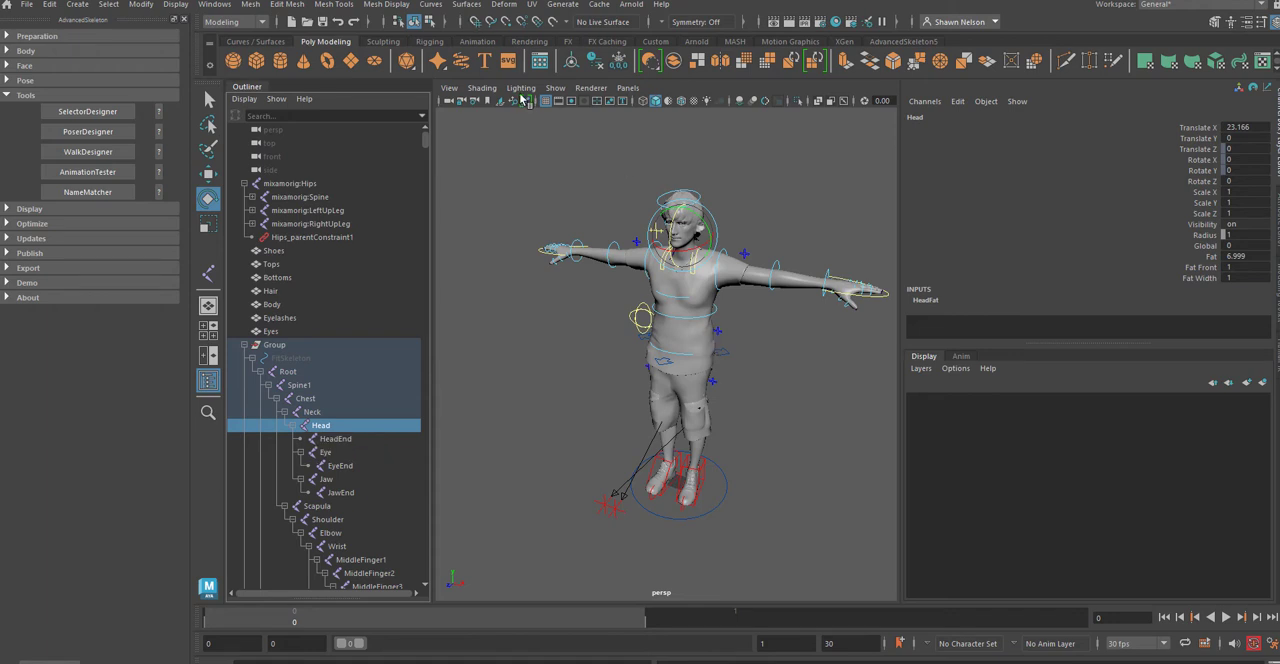
click(555, 88)
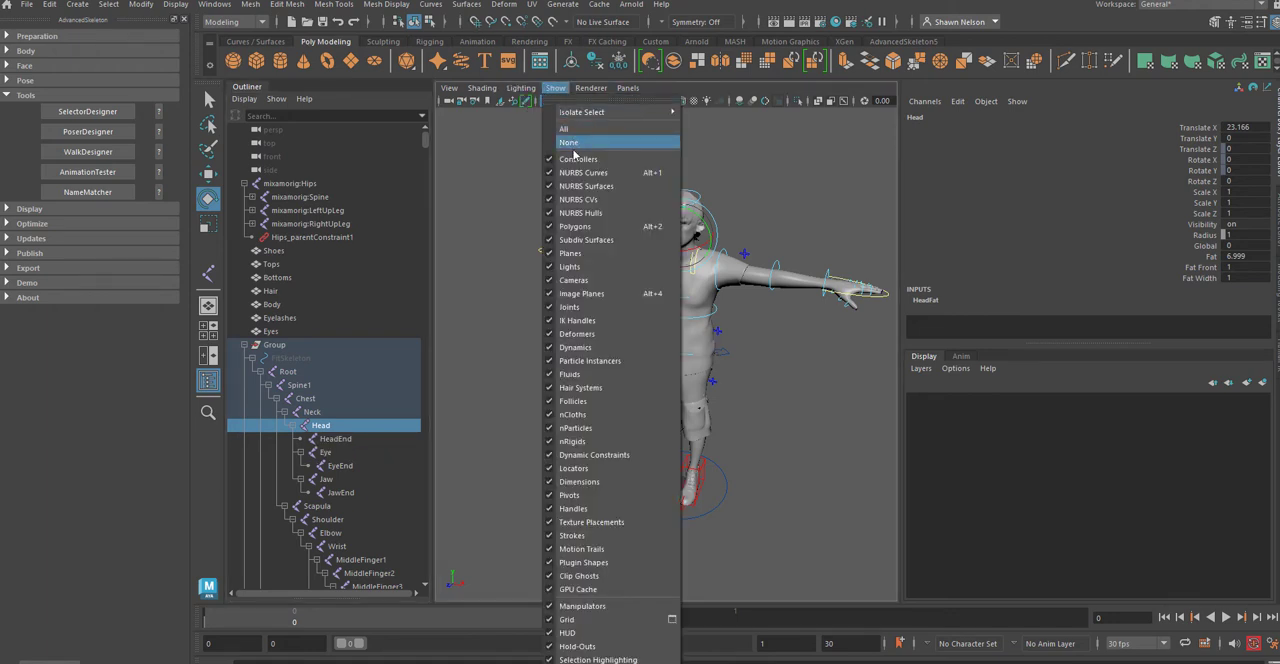
click(576, 226)
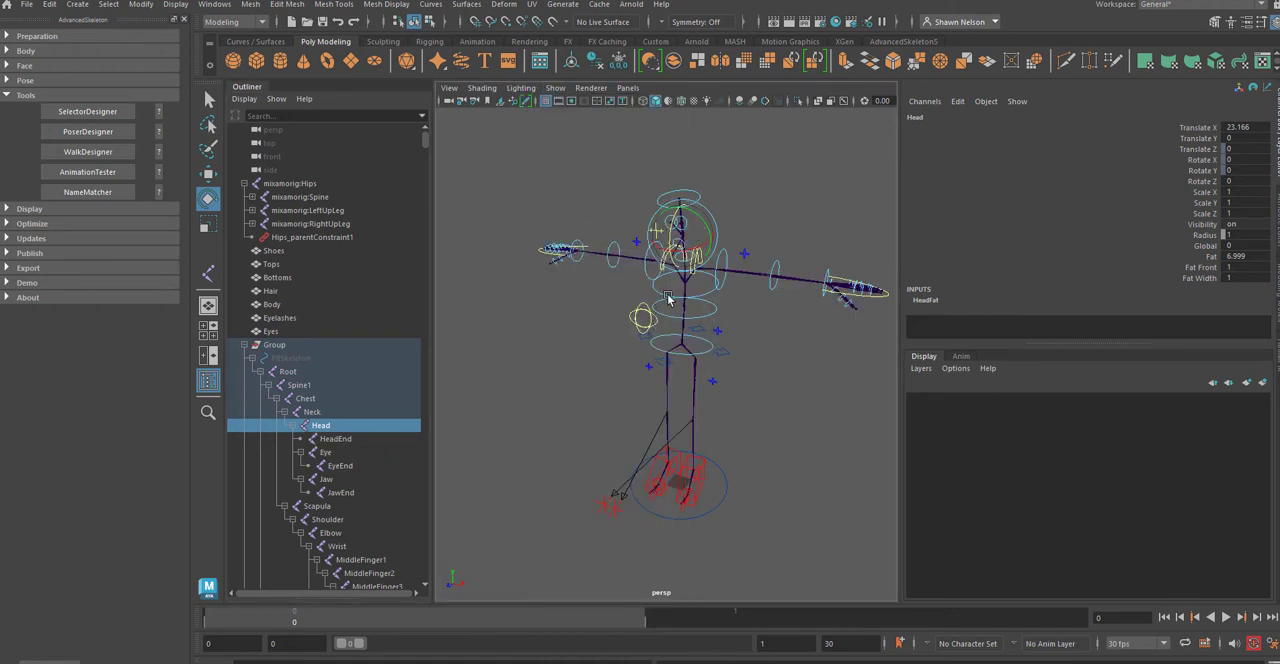
Step: Examine the full mixamorig:Hips hierarchy, including the left leg, left hand and finger constraints, and collapse it again
click(695, 389)
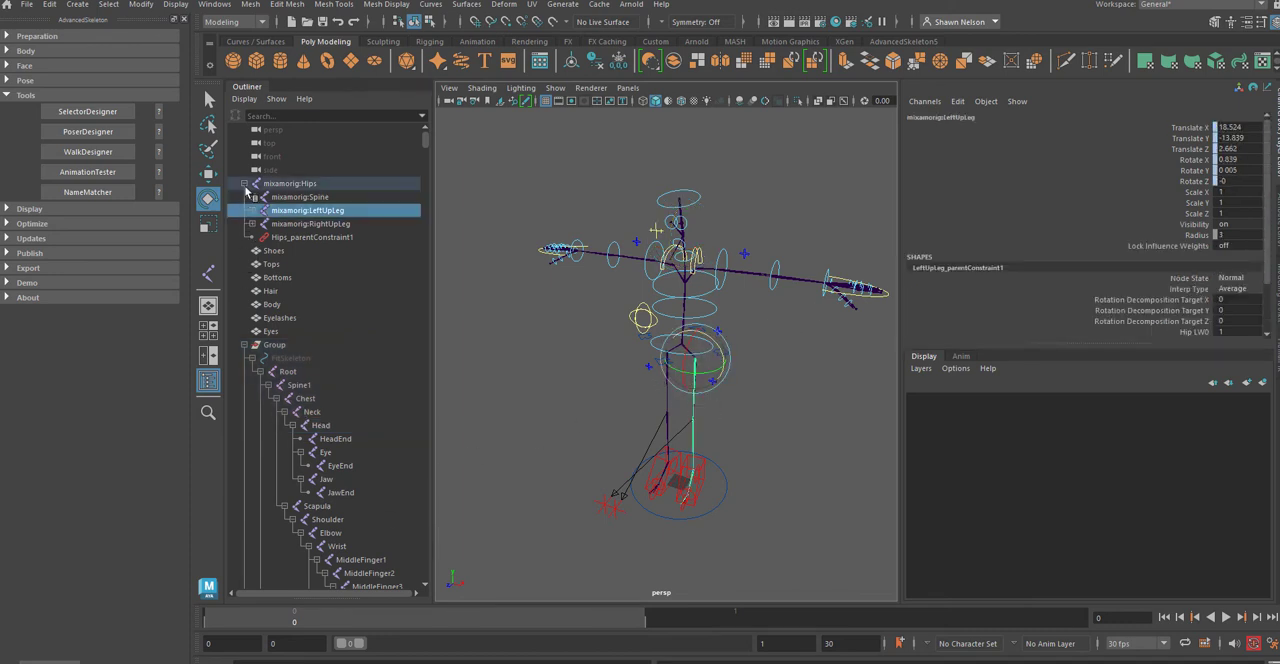
click(244, 184)
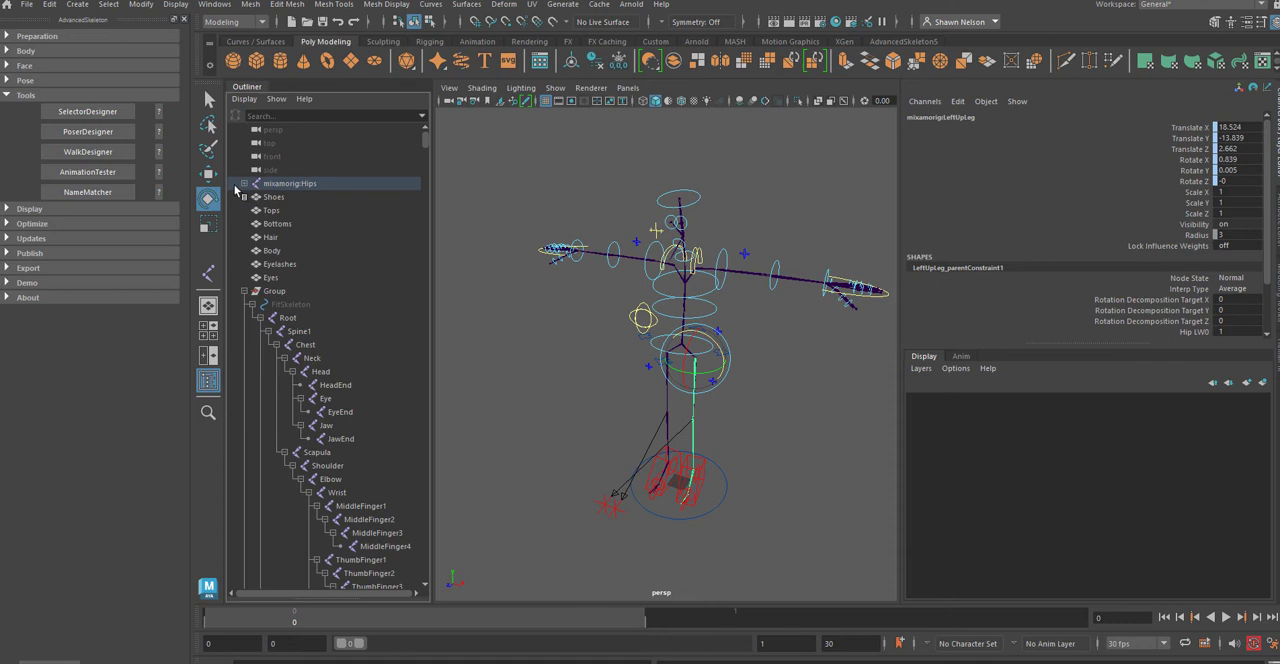
click(244, 184)
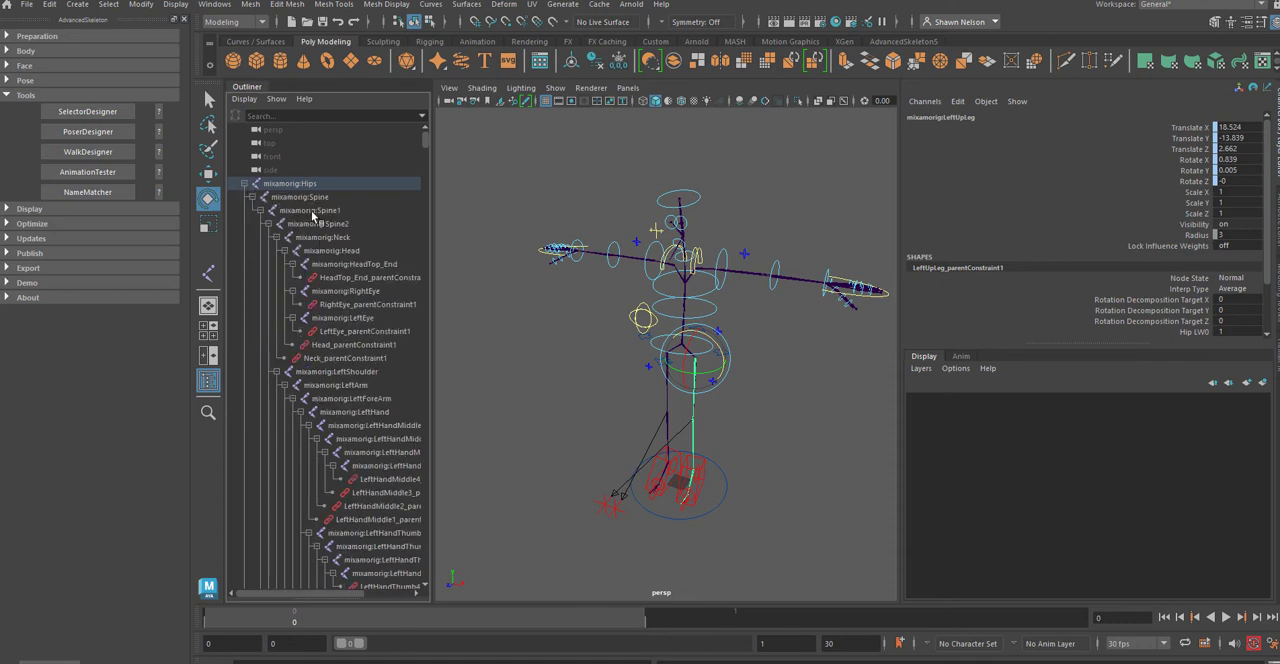
click(348, 412)
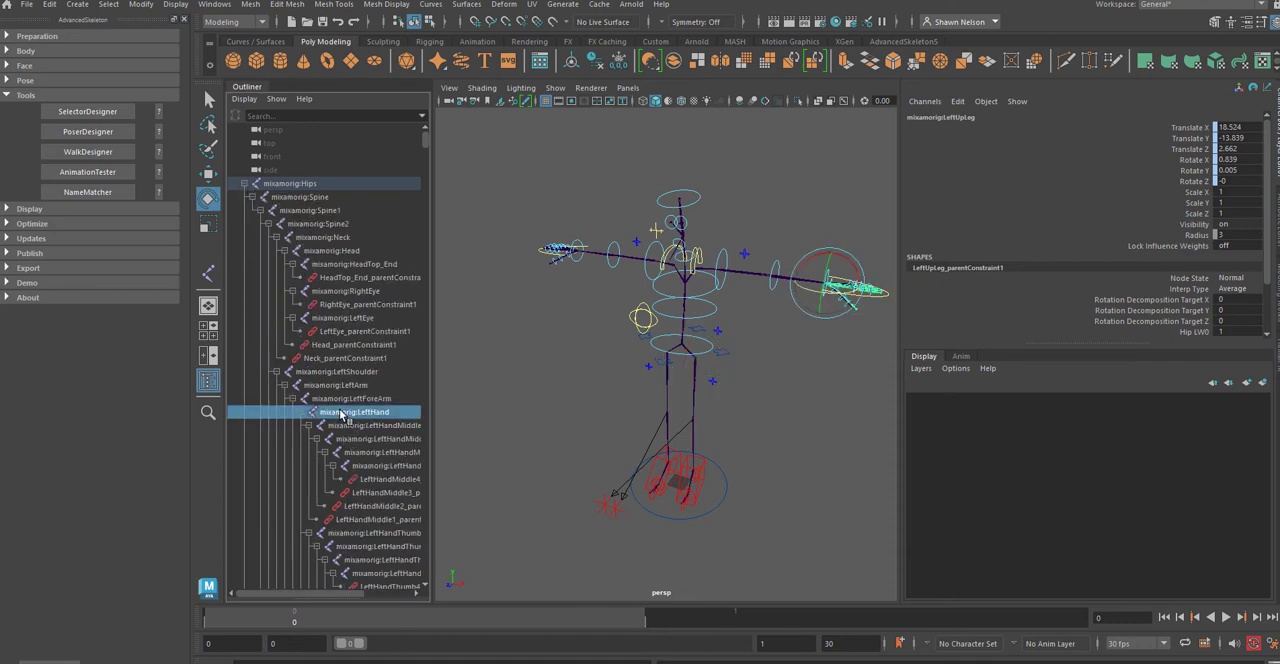
drag(400, 478, 345, 432)
click(244, 184)
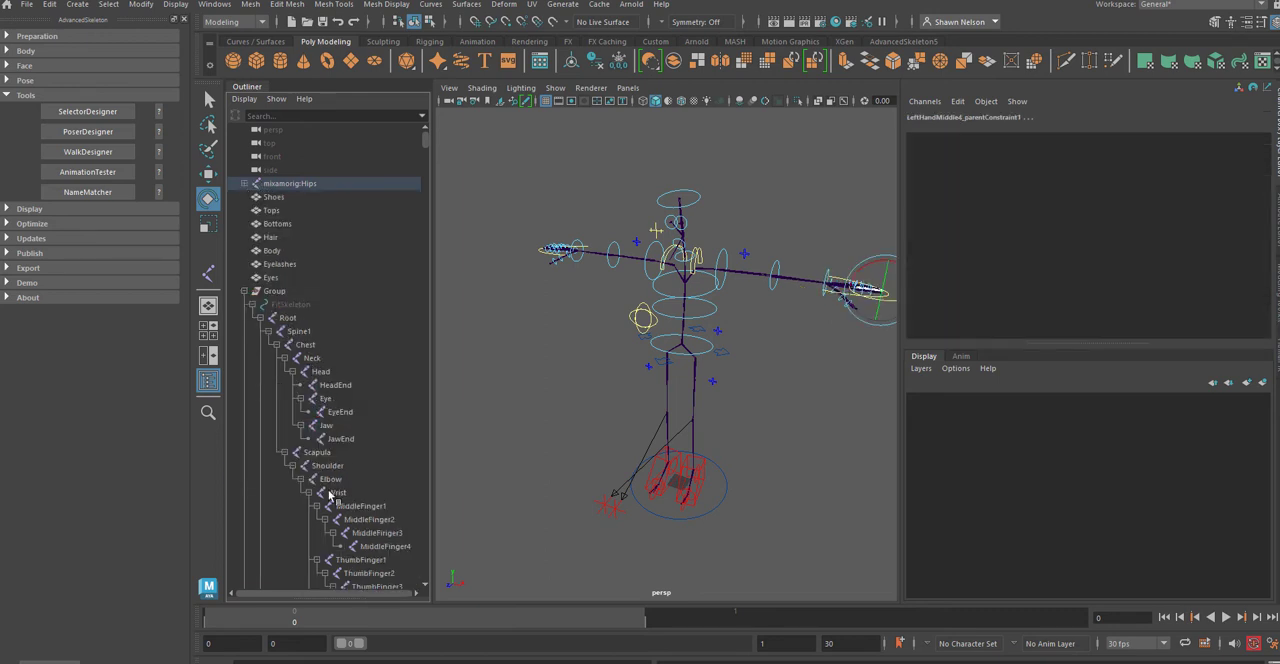
Step: Review the FitSkeleton joints down to ThumbFinger3, collapse the rig's Group and clear the selection
scroll(343, 434, down, 5)
scroll(343, 434, up, 3)
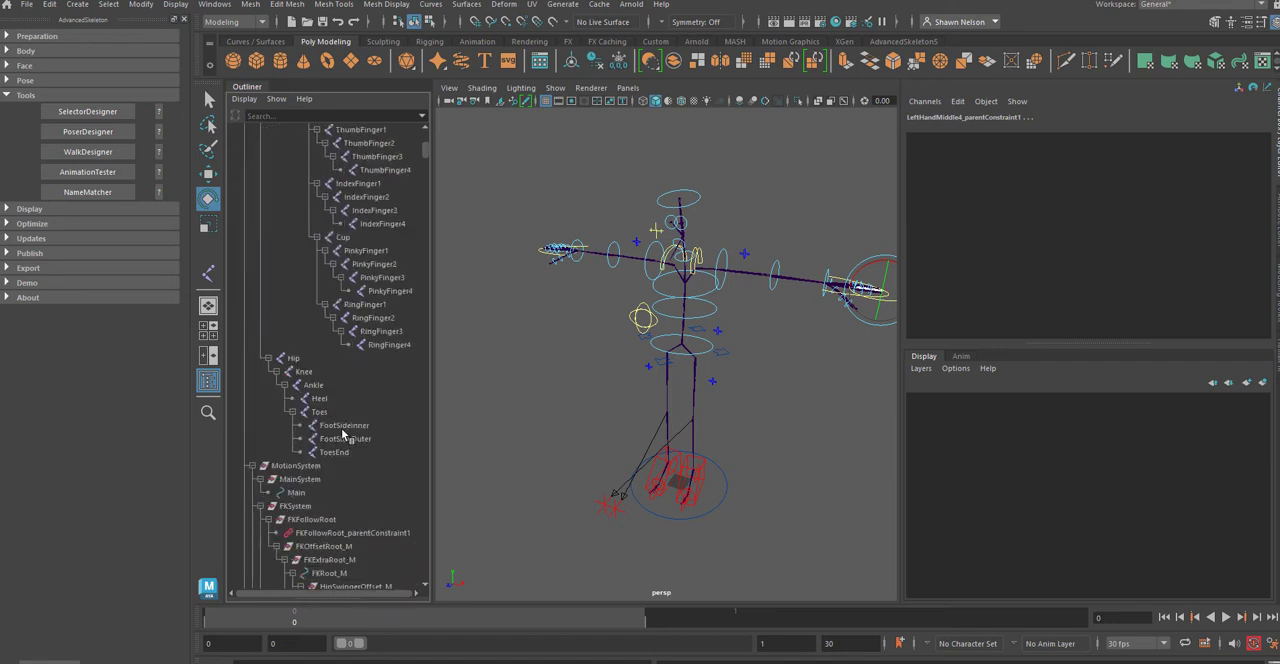
click(372, 372)
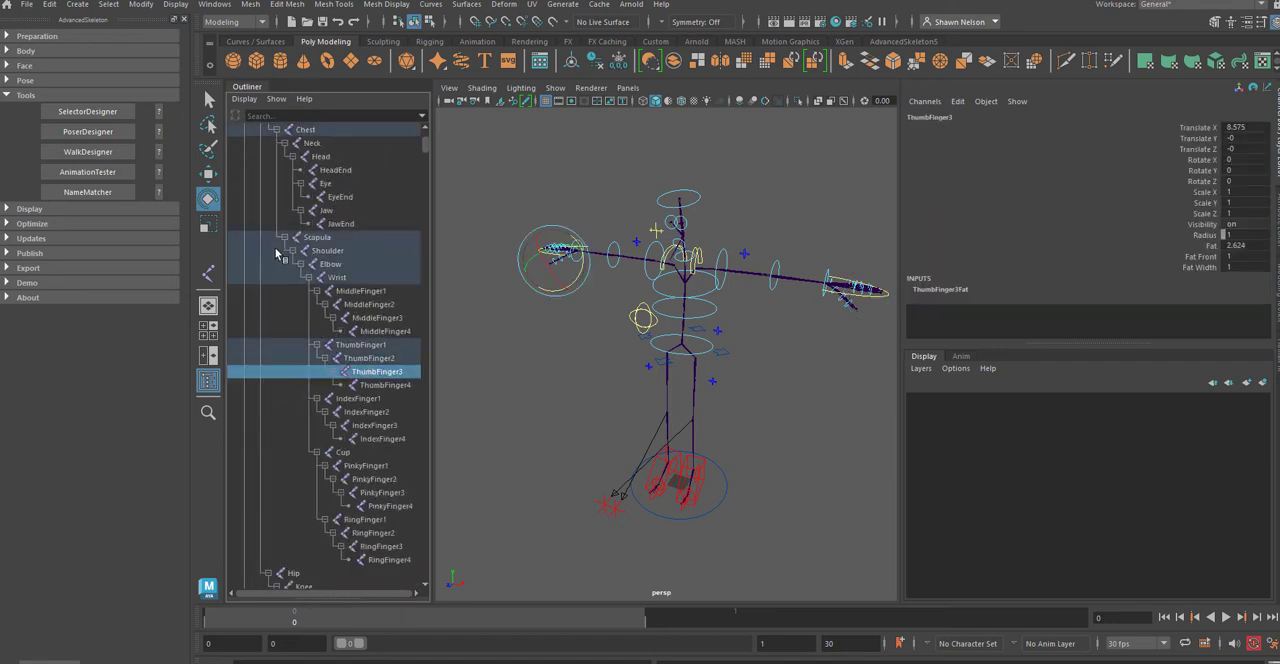
scroll(278, 248, up, 5)
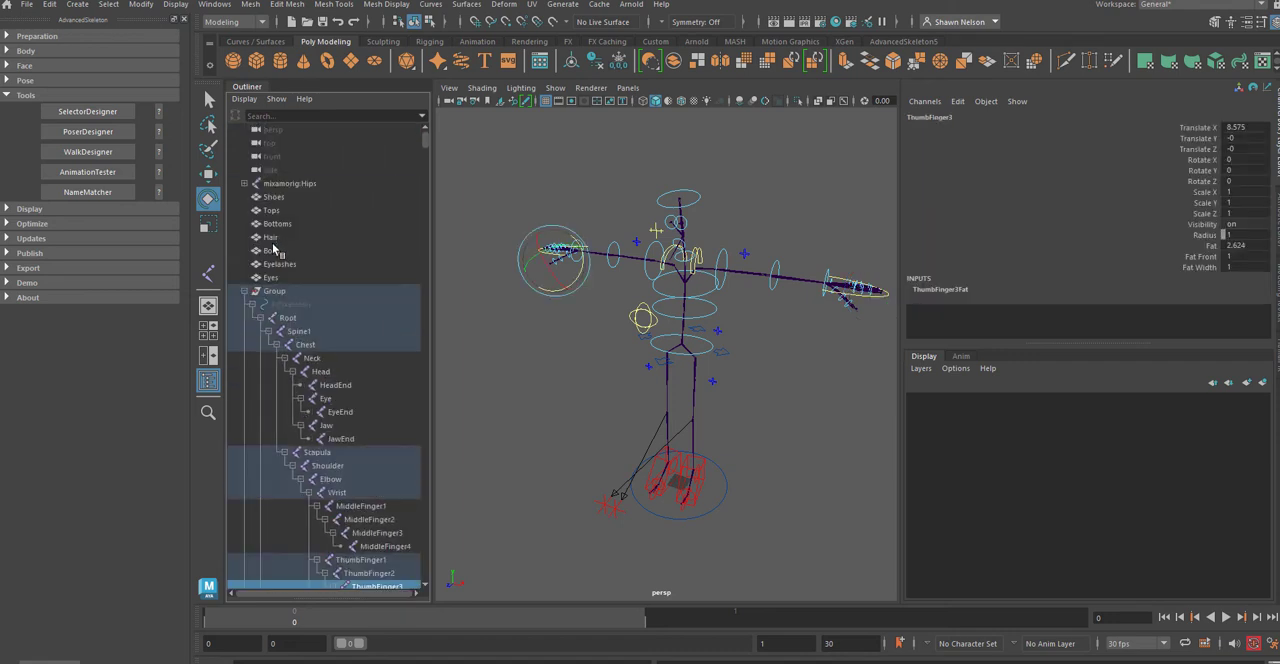
click(245, 291)
click(592, 379)
Step: Rotate FKShoulder_L to about 64° in Y to test the arm joints and undo the rotation
click(720, 257)
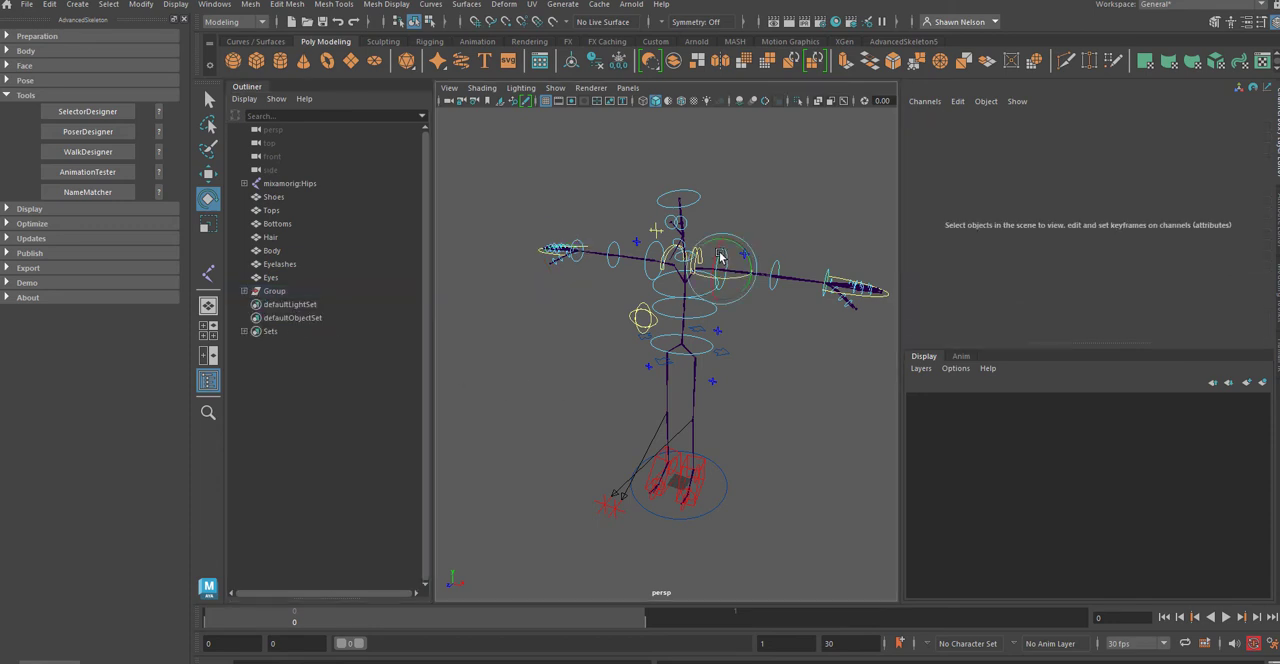
drag(736, 256, 749, 281)
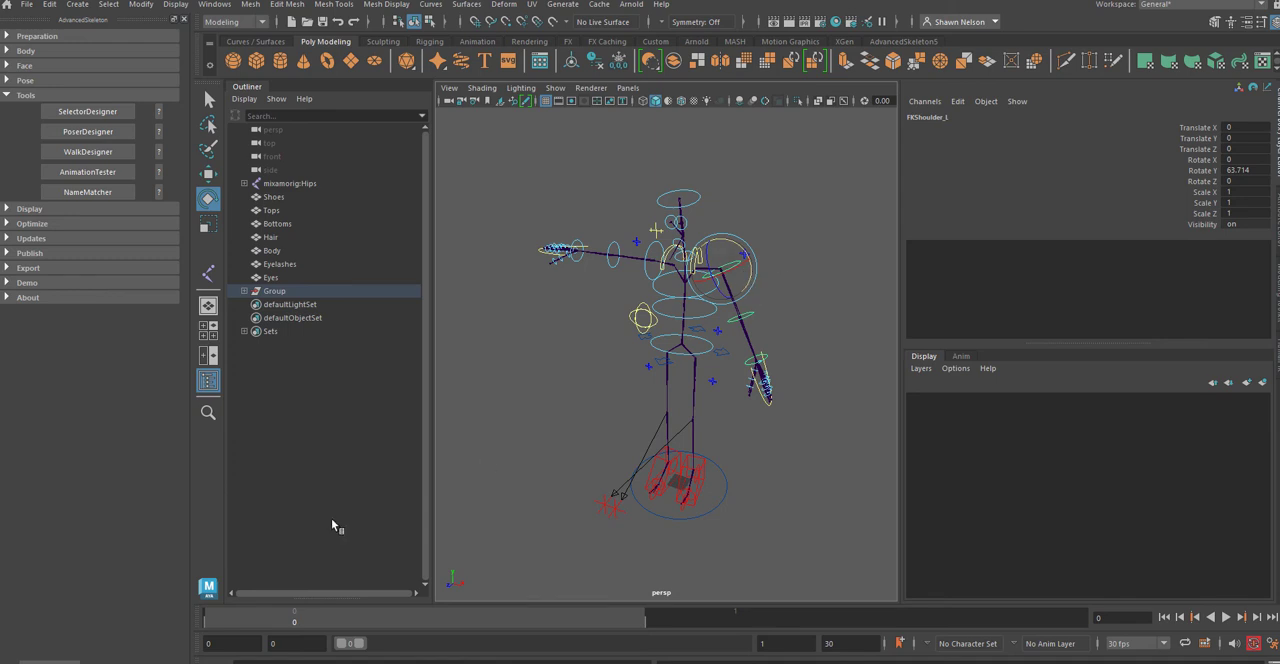
key(ctrl+z)
Step: Move the FKRoot_M control to test how the joints follow the hips and undo the move
click(702, 352)
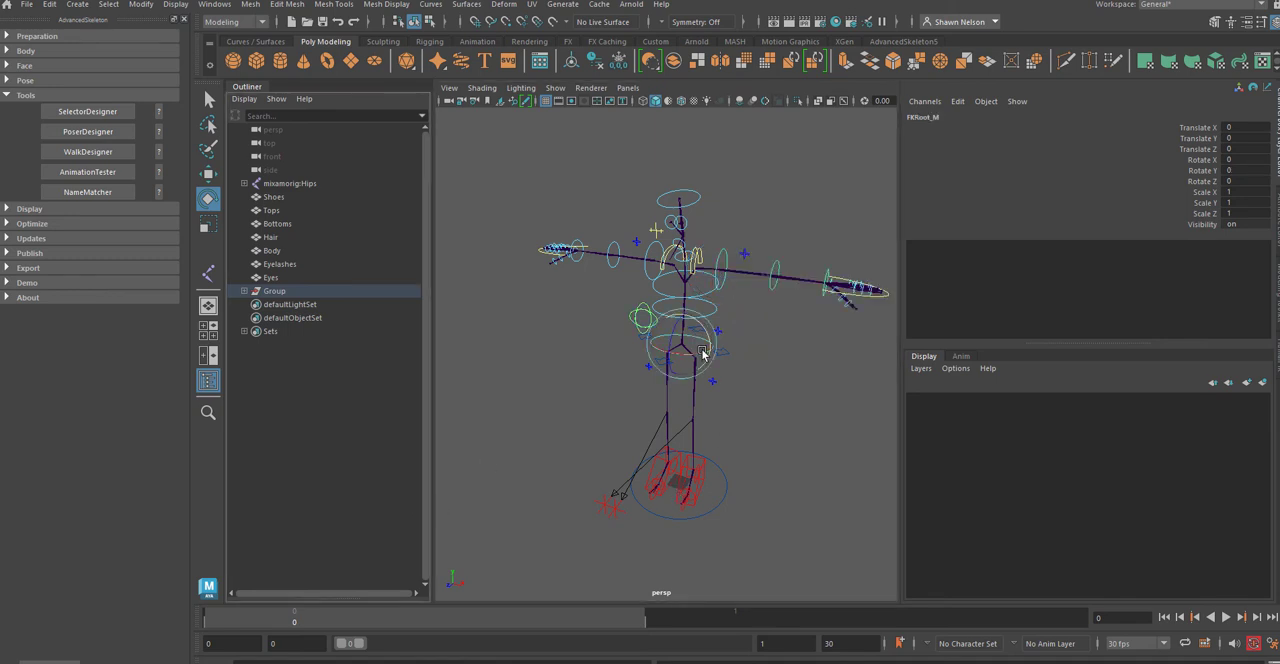
key(w)
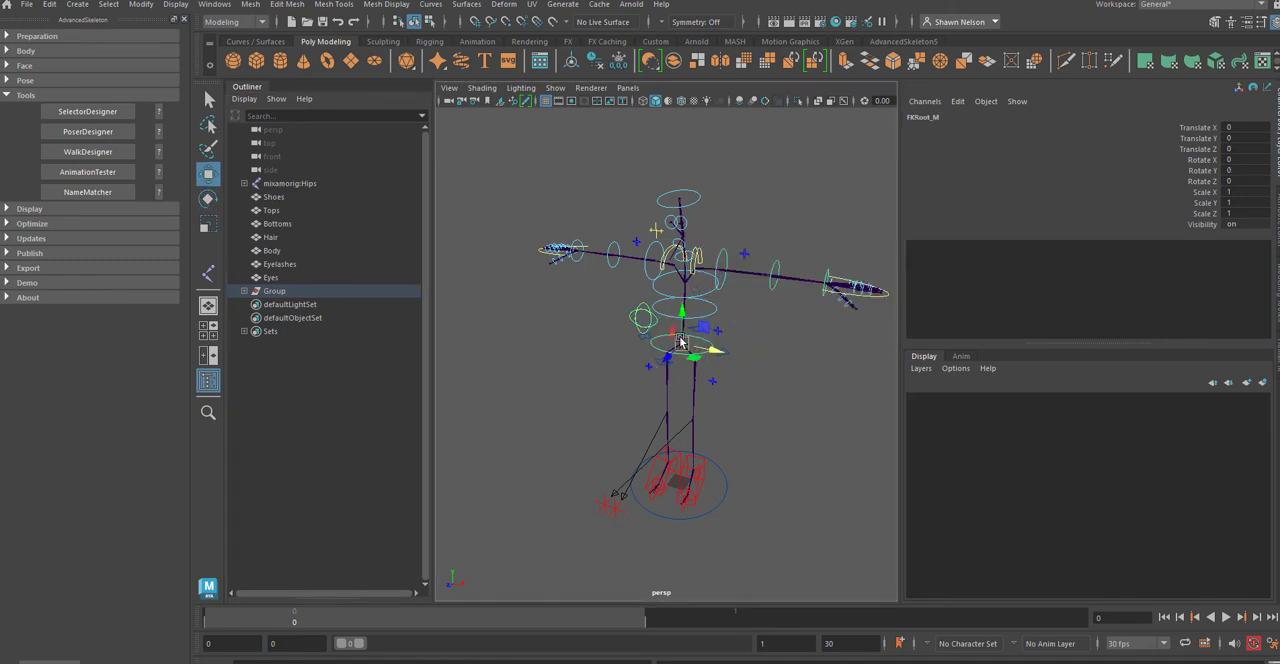
mouse_move(681, 343)
mouse_down()
mouse_move(672, 360)
mouse_move(690, 355)
mouse_move(677, 262)
mouse_move(696, 348)
mouse_up()
key(ctrl+z)
Step: Move the large circular control around the feet to test the whole rig, undo the move and deselect it
drag(721, 498, 742, 528)
mouse_move(664, 506)
mouse_down()
mouse_move(661, 516)
mouse_move(686, 495)
mouse_up()
key(ctrl+z)
click(749, 508)
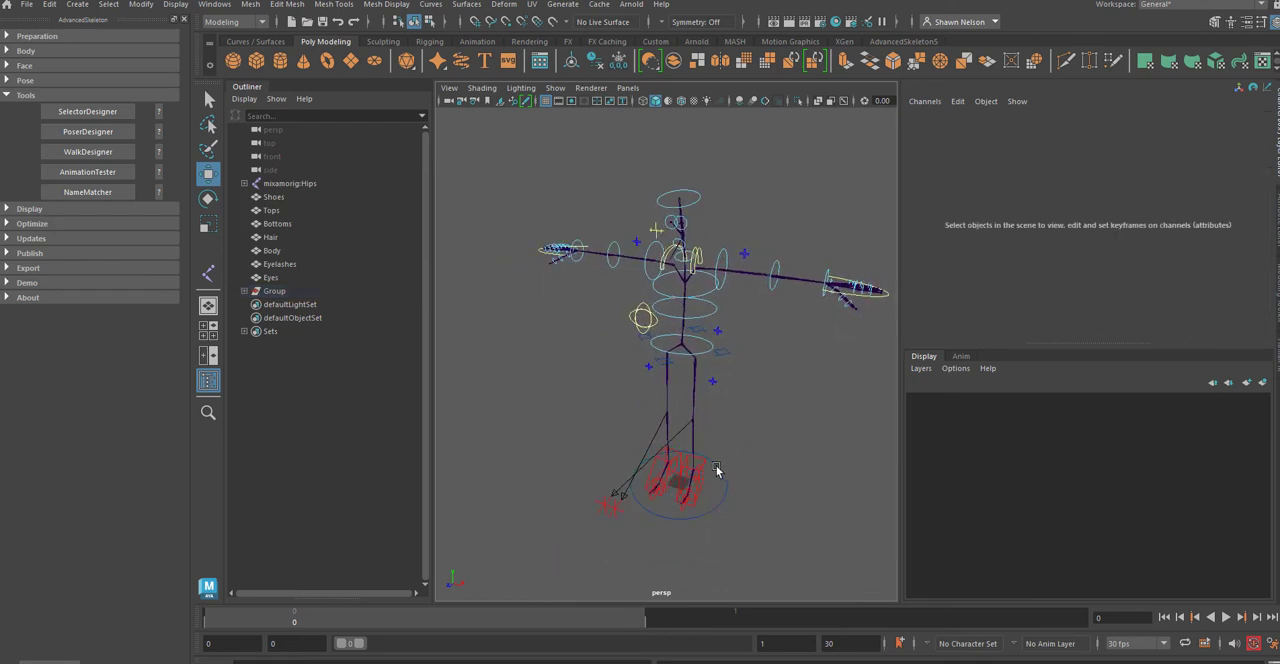
Step: Raise the IKLeg_L control to test the leg joints, undo the move and deselect the control
click(695, 474)
click(779, 427)
click(704, 471)
drag(696, 445, 700, 427)
key(ctrl+z)
key(ctrl+z)
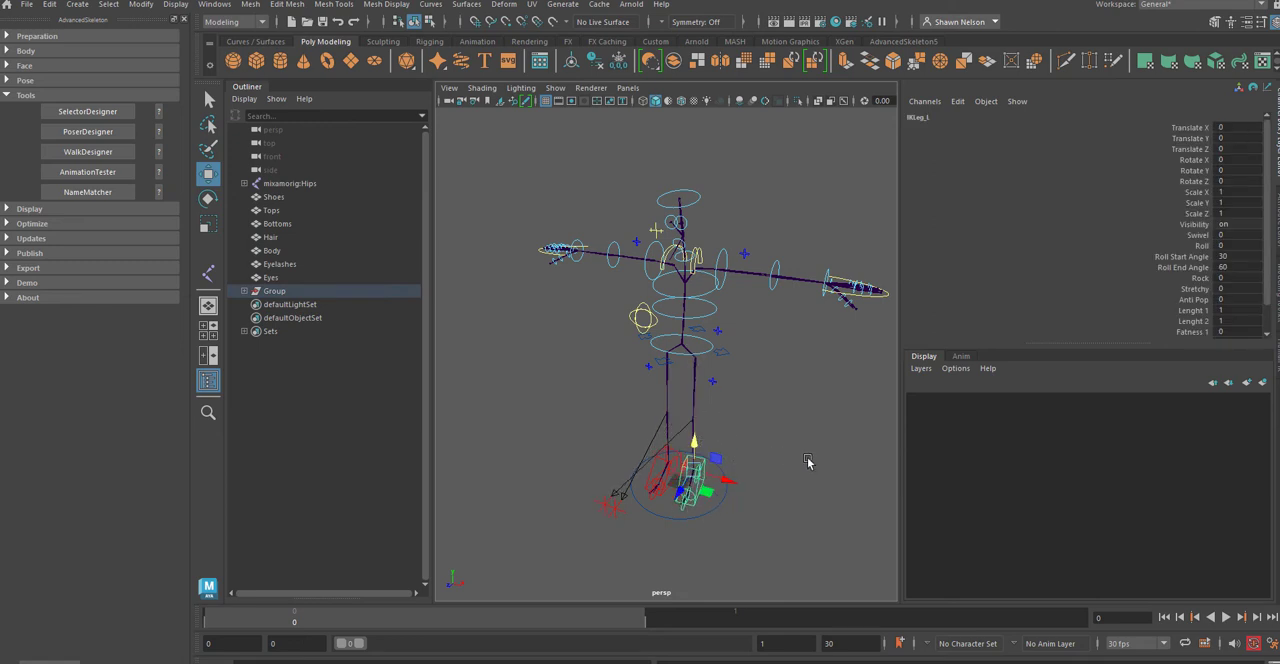
click(808, 455)
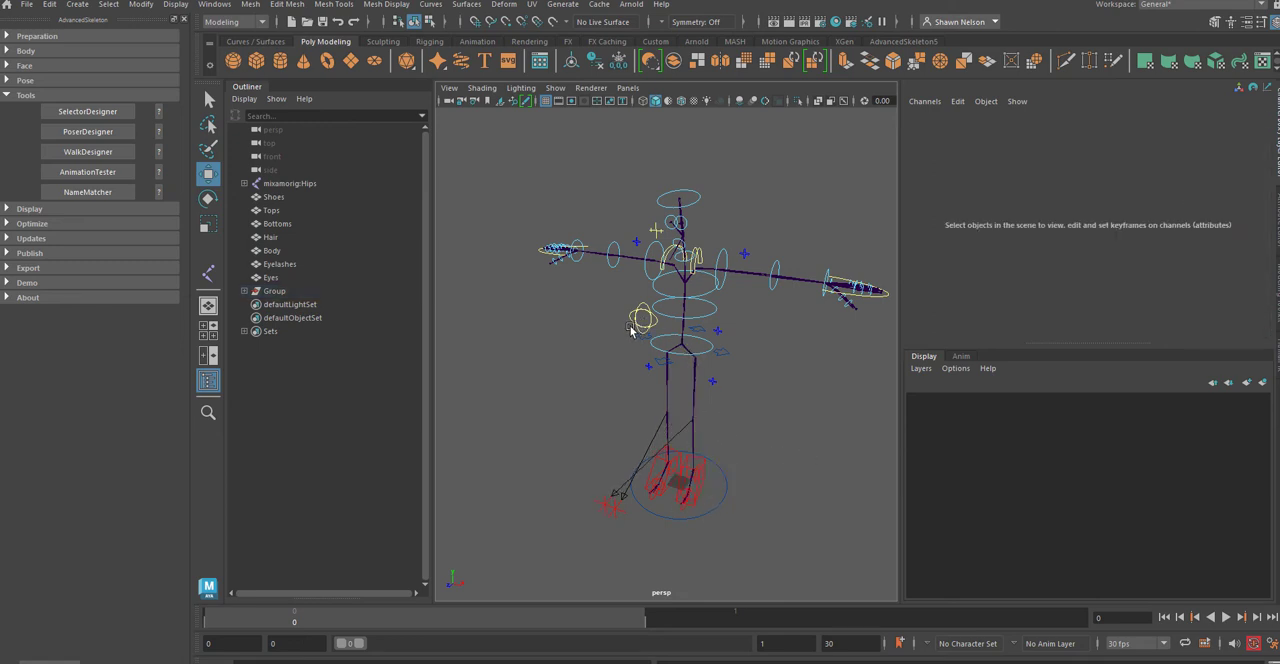
Step: Rotate the HipSwinger_M control to test the hip movement, undo the rotation and deselect the control
click(637, 320)
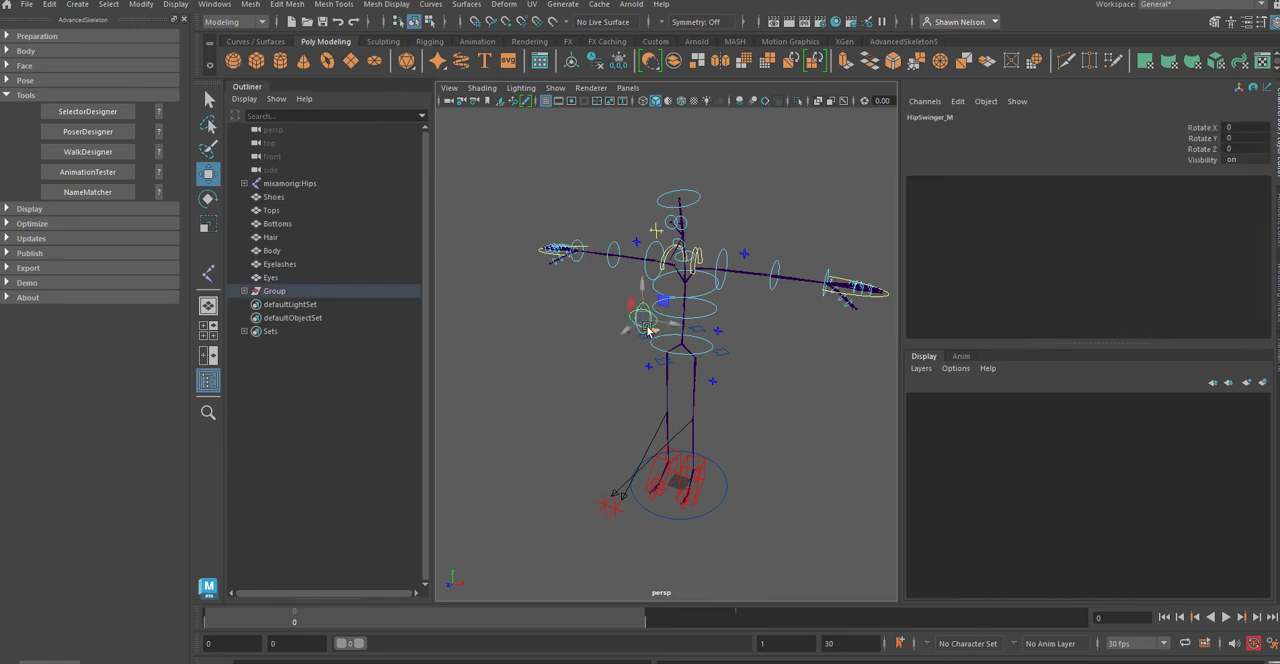
key(e)
mouse_move(648, 324)
mouse_down()
mouse_move(640, 303)
mouse_move(644, 314)
mouse_up()
key(ctrl+z)
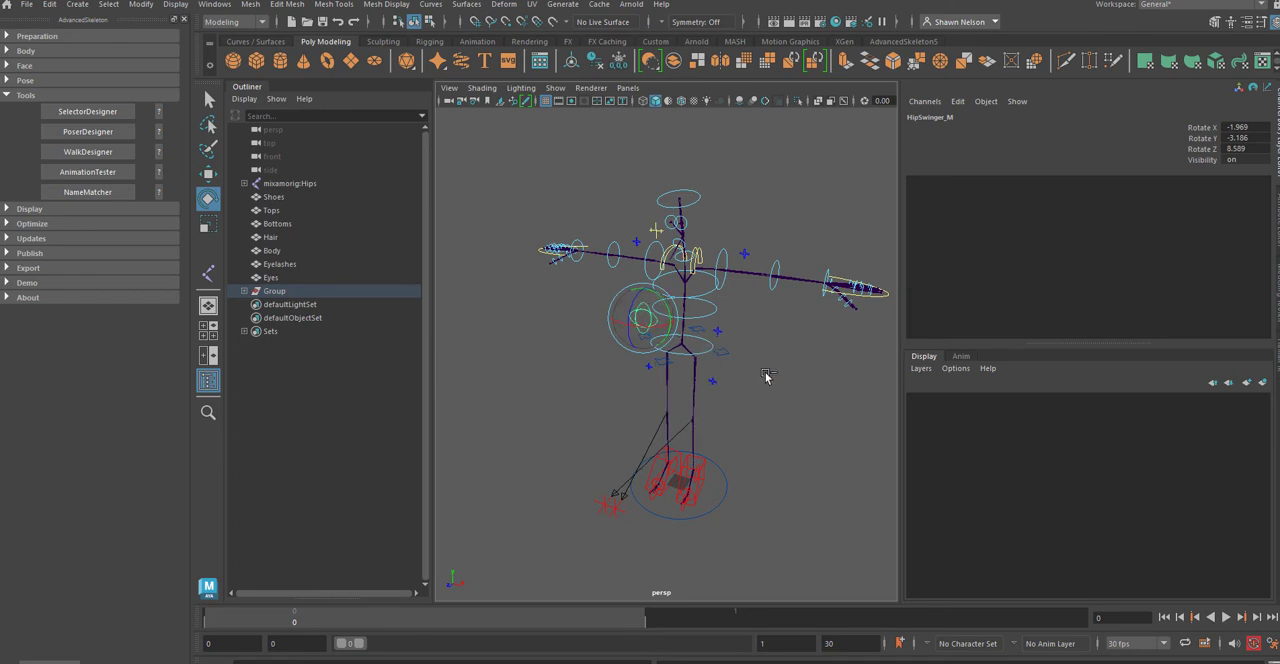
click(764, 403)
Step: Turn on the display of polygons in the perspective view so the character's meshes are shown
click(555, 88)
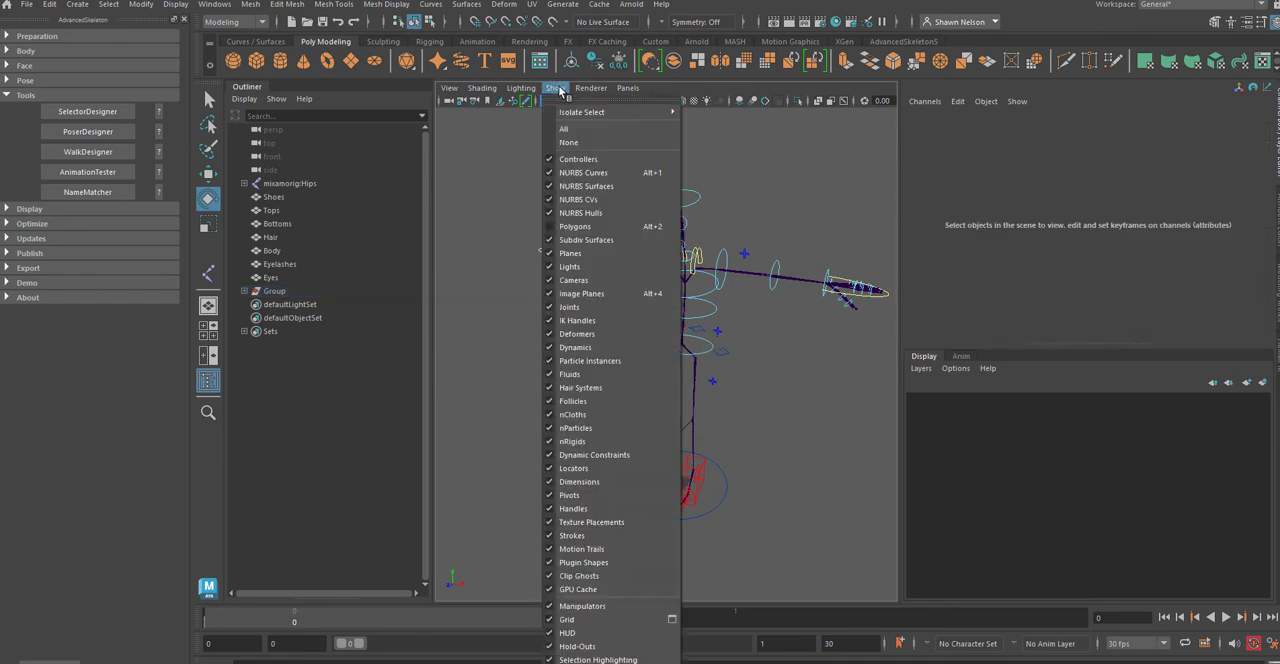
click(589, 227)
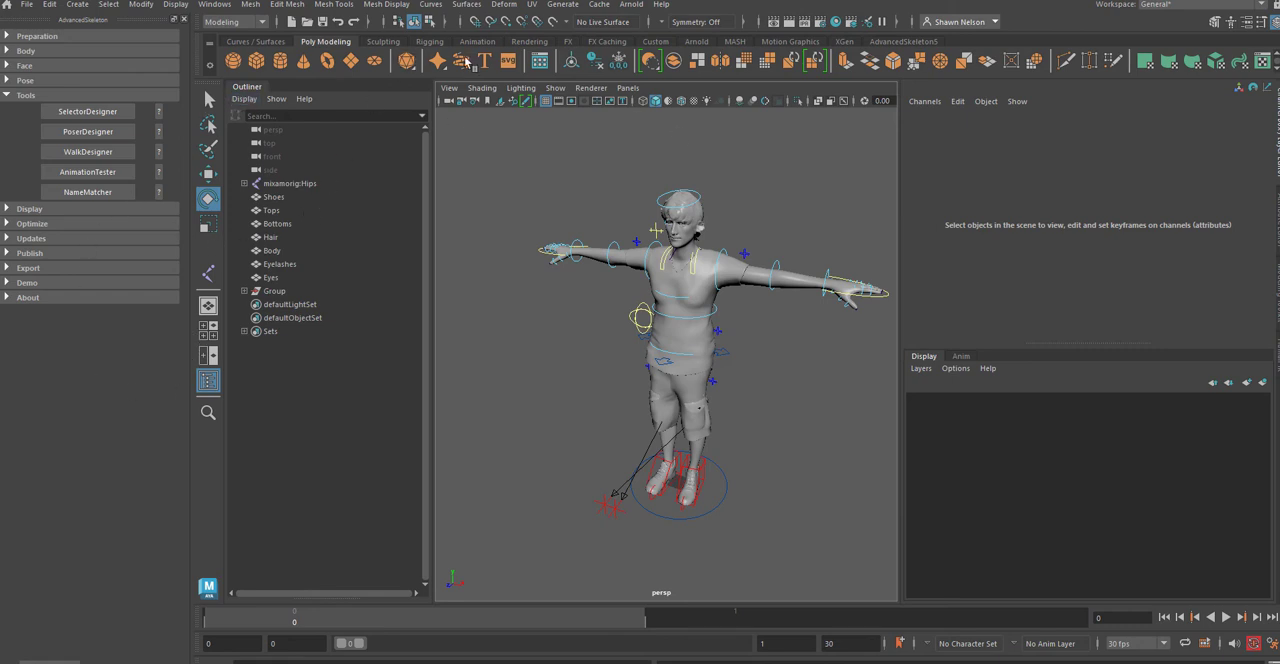
Step: Open the AdvancedSkeleton picker beside the character and load its biped control layout
click(878, 43)
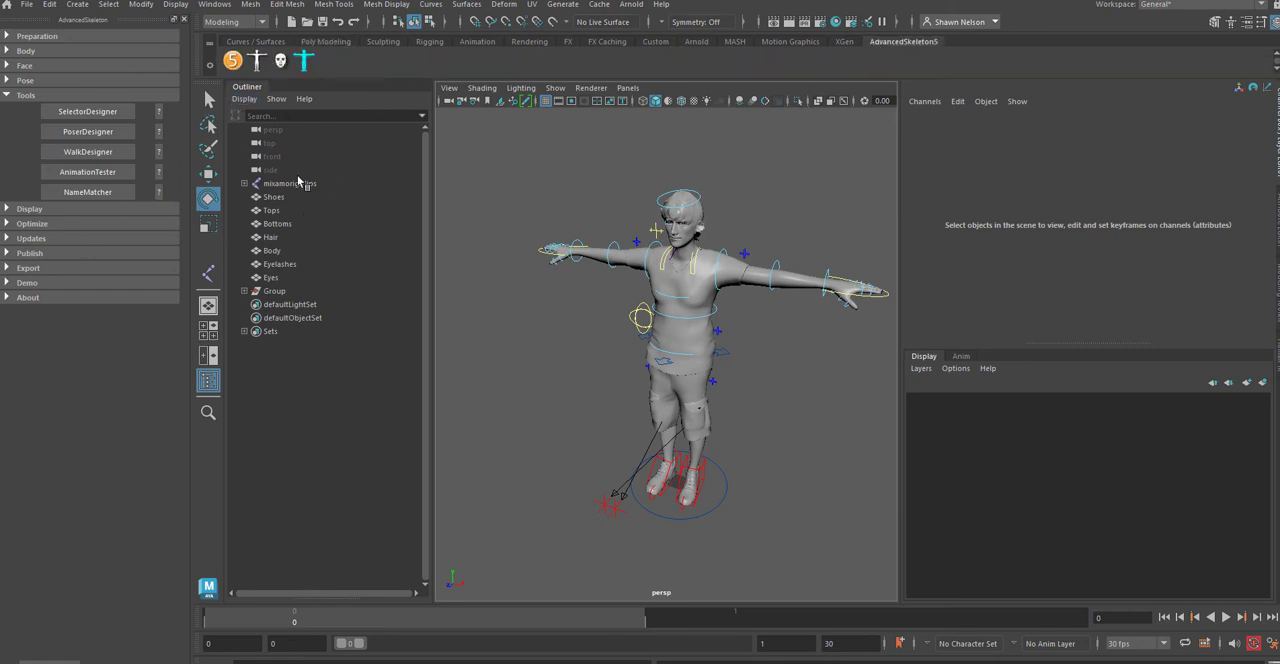
click(304, 62)
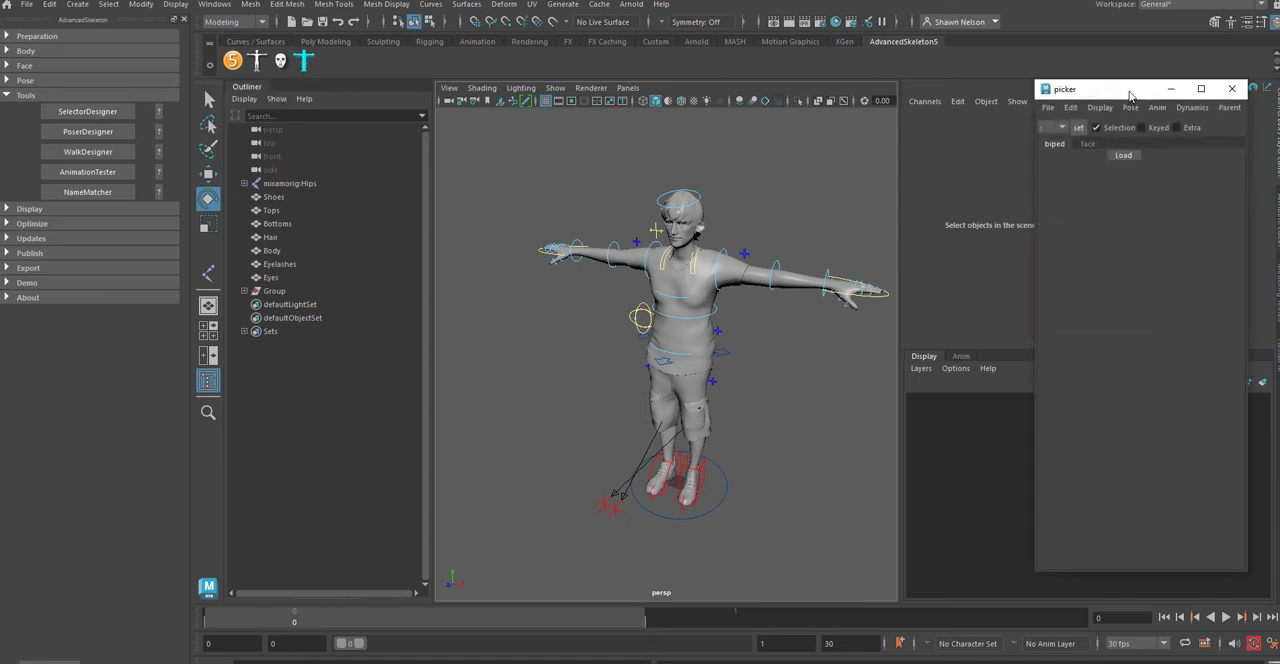
drag(1130, 95, 1044, 109)
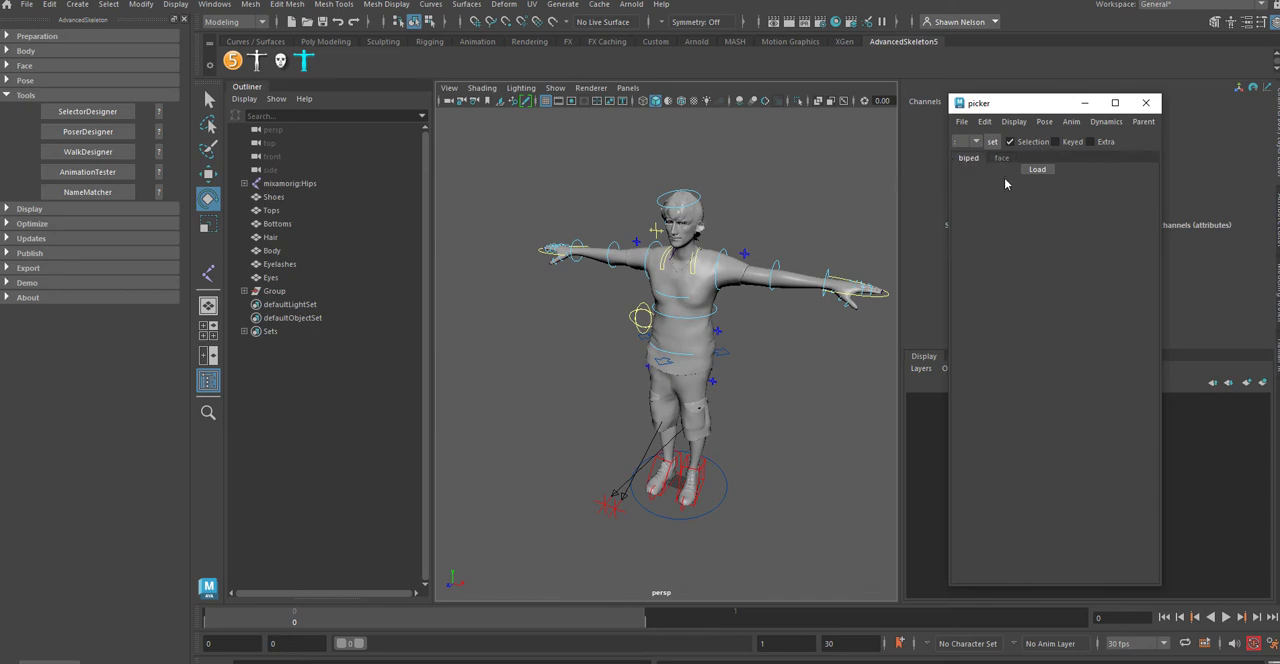
click(1036, 170)
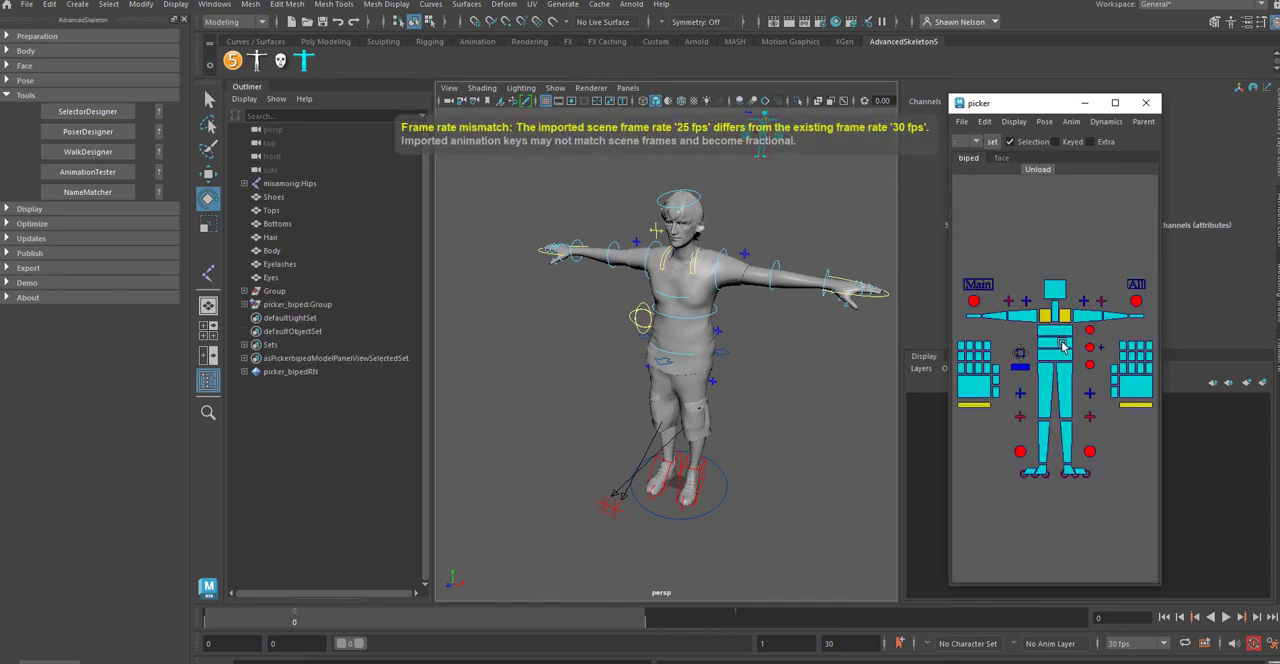
Step: Test the biped picker by selecting a spine control, the head control and all controls, and clear the selection
click(1054, 332)
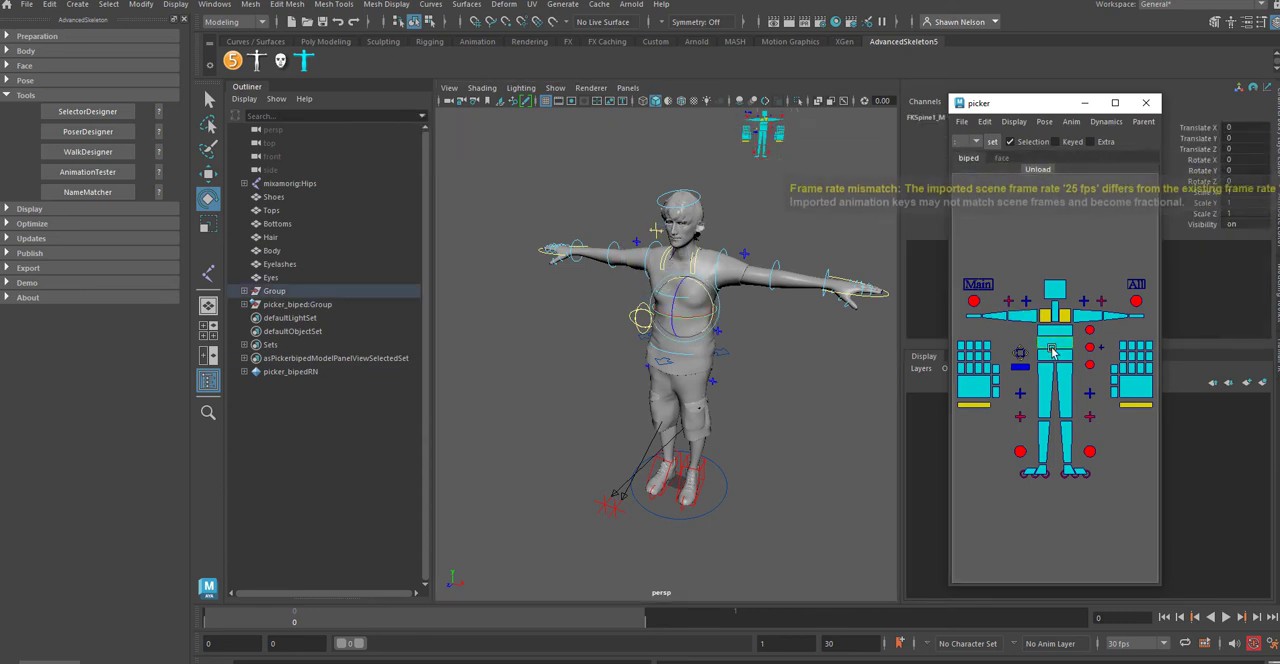
click(1054, 293)
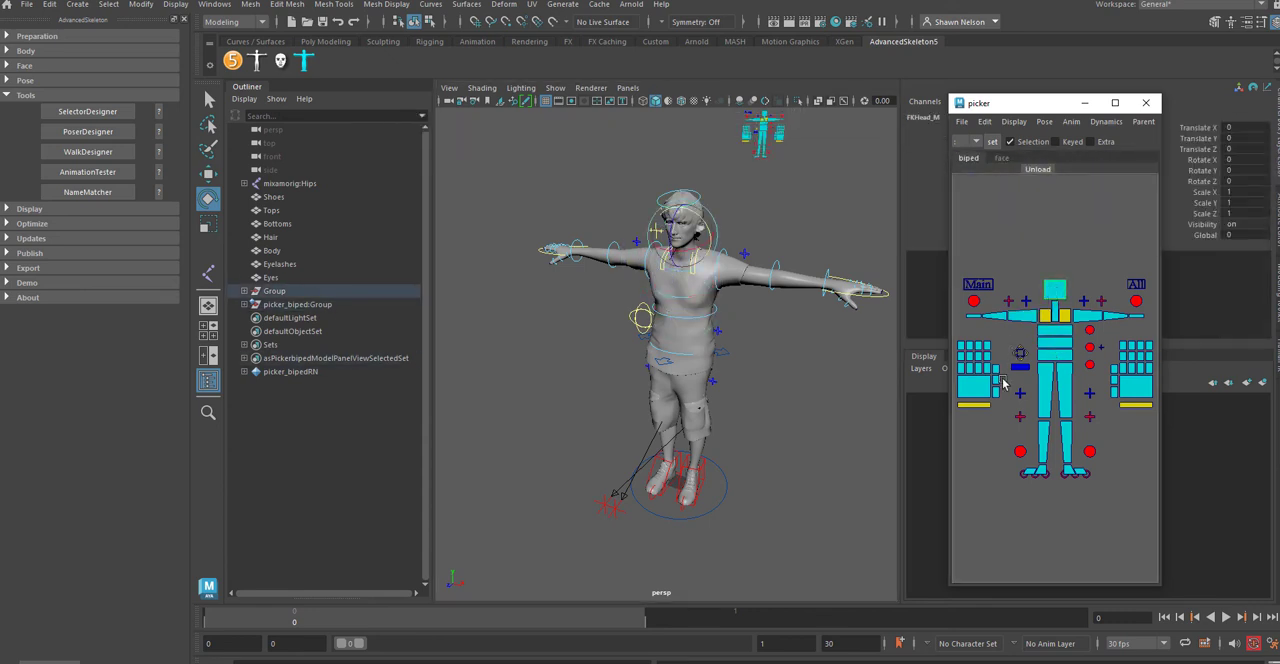
click(1140, 285)
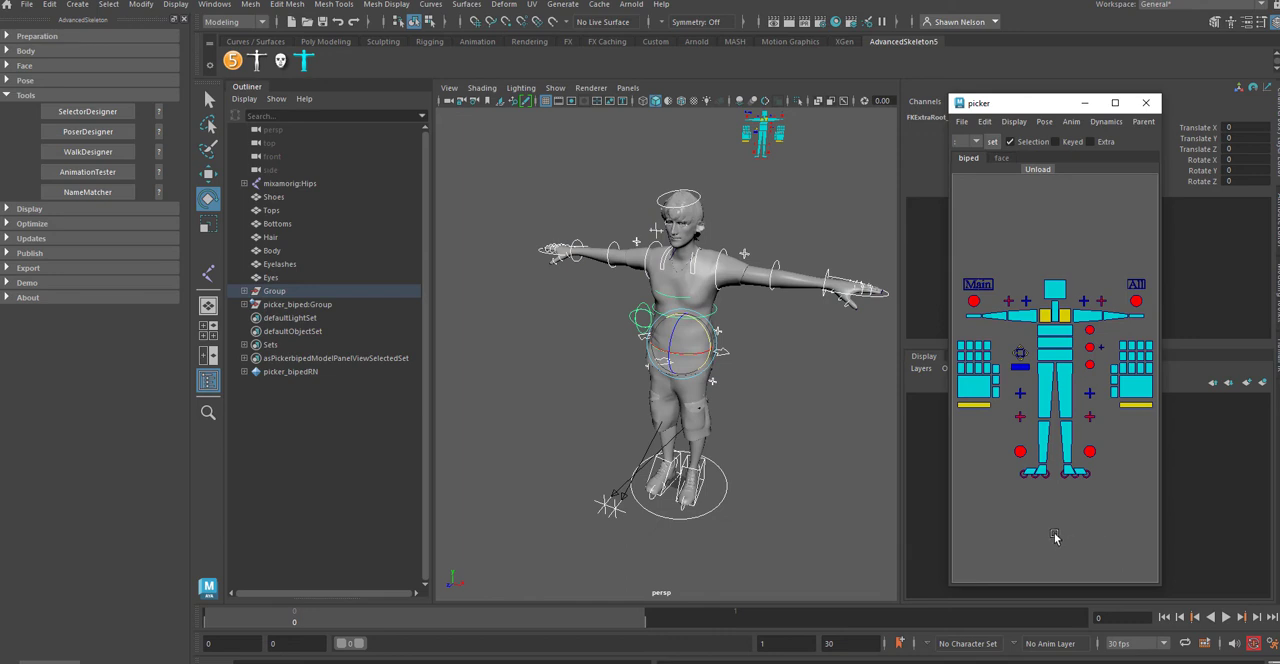
click(970, 531)
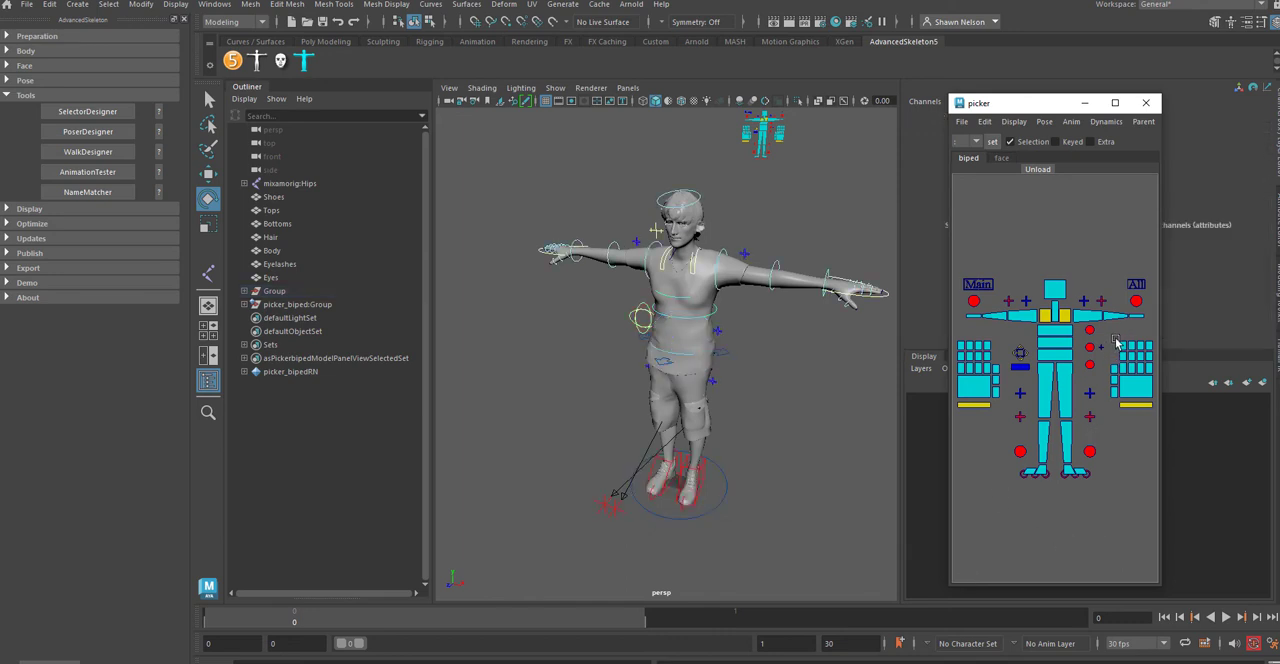
Step: Select the left index finger controls through the picker, rotate them about 30° in Y, undo the rotation and deselect them
drag(1119, 335, 1133, 381)
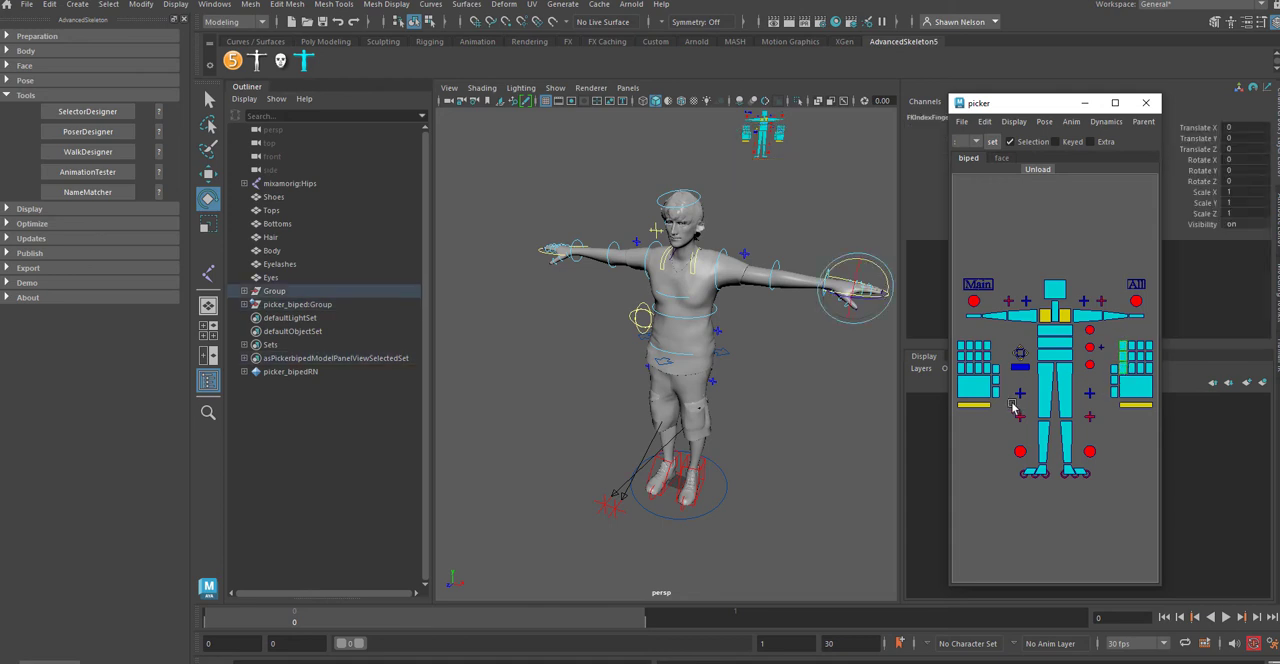
drag(878, 273, 884, 287)
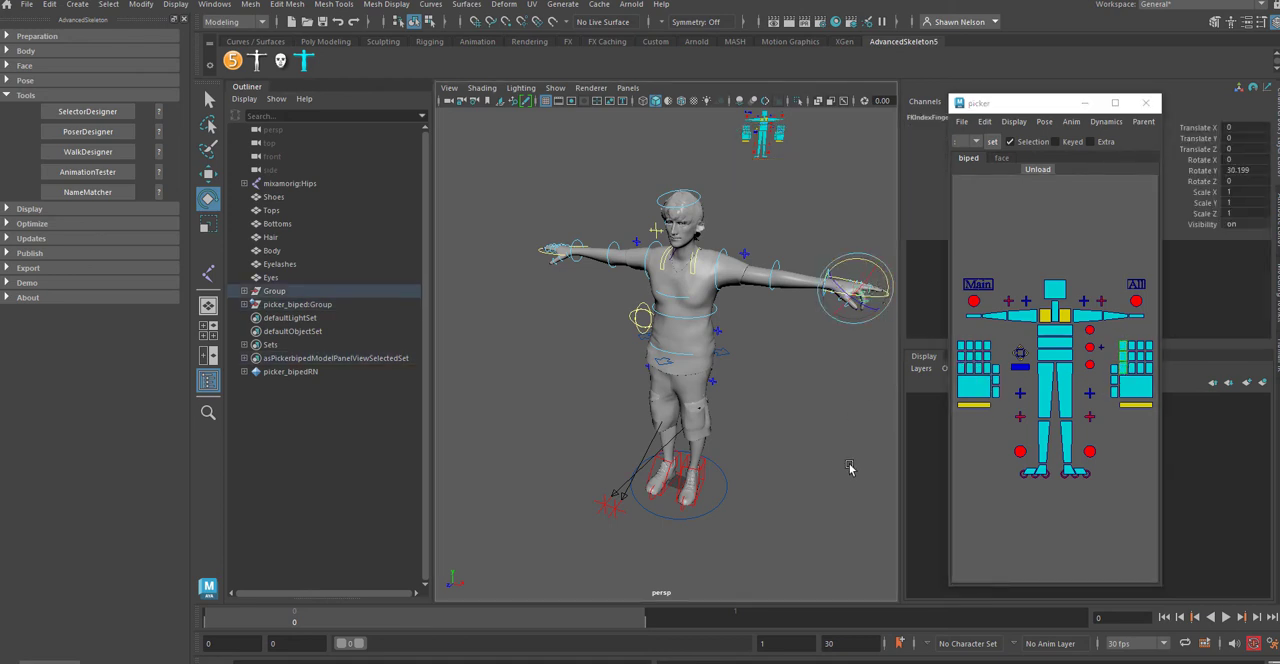
key(ctrl+z)
click(588, 477)
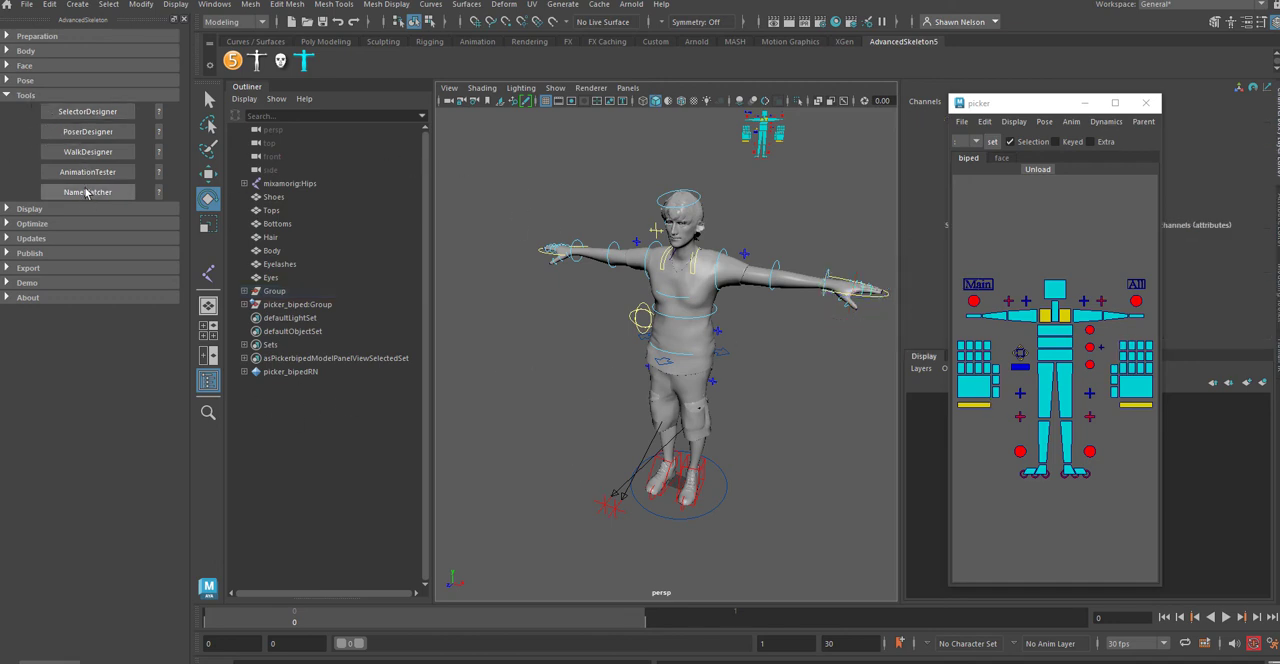
Step: Reveal AdvancedSkeleton's display options and increase the joint size to 1.35
click(6, 96)
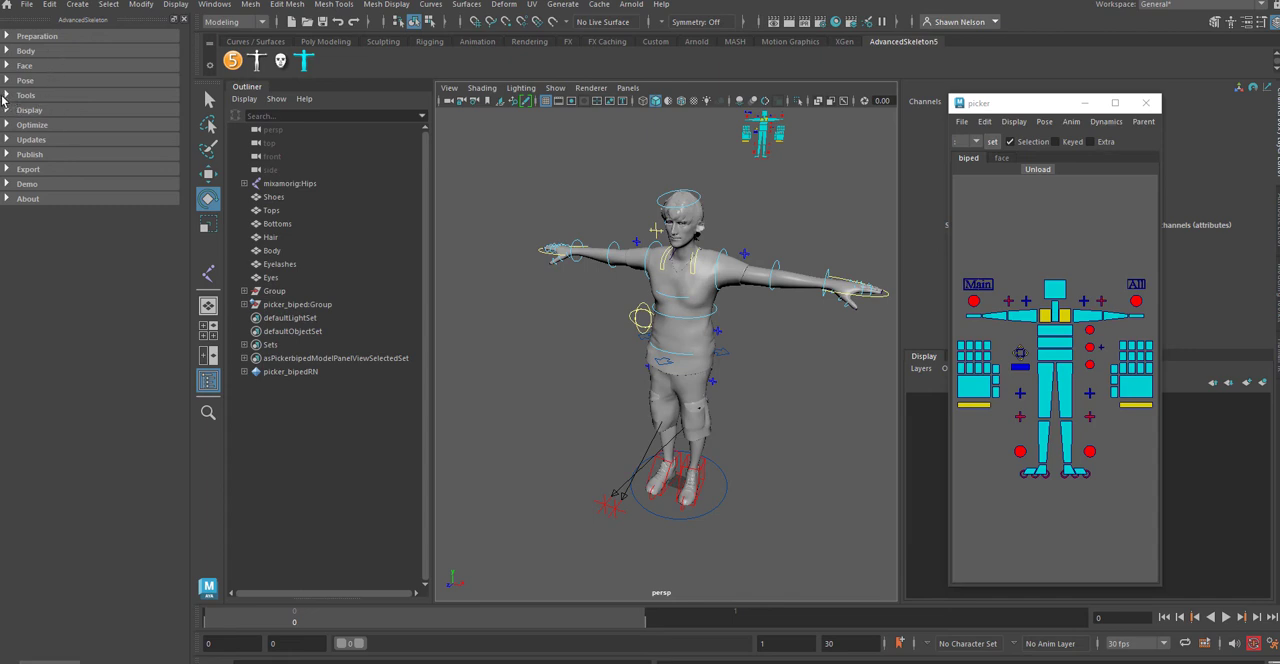
click(5, 96)
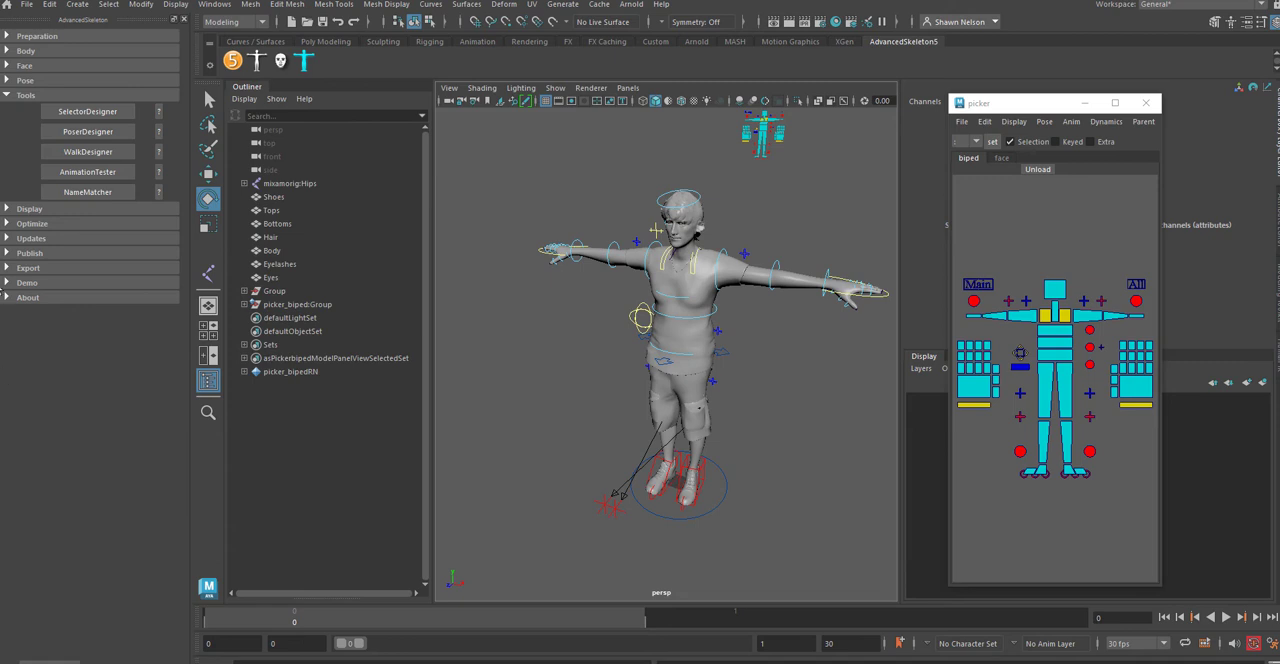
click(7, 210)
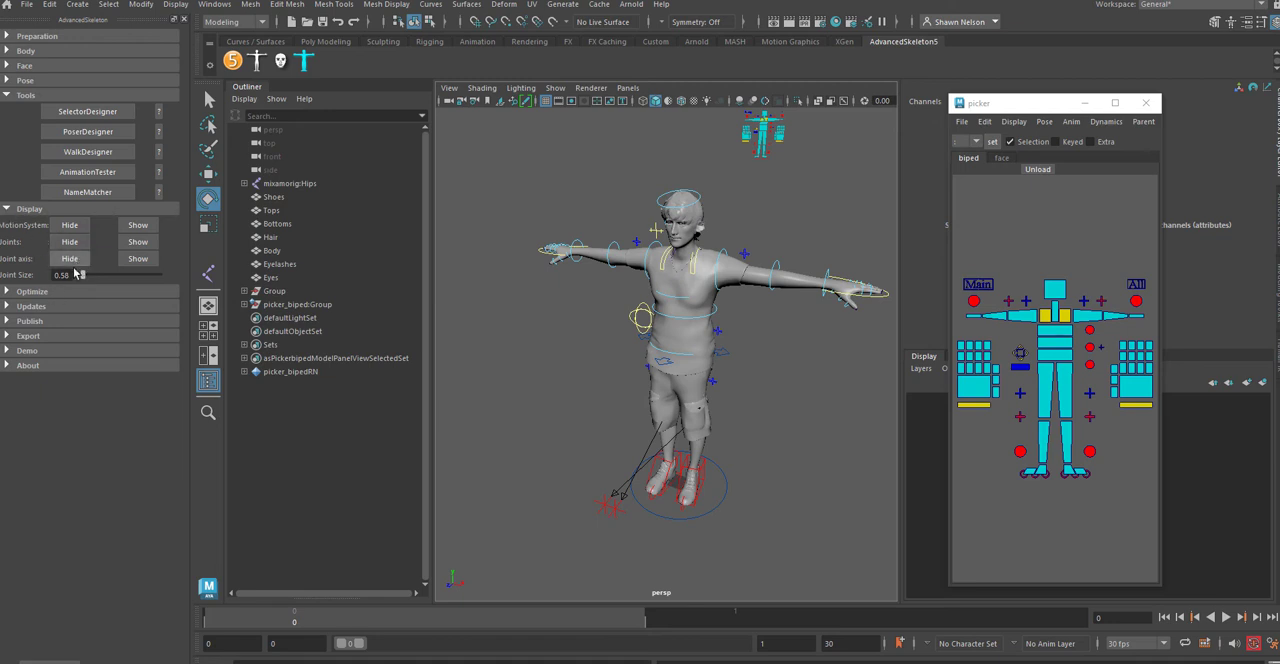
mouse_move(84, 276)
mouse_down()
mouse_move(132, 290)
mouse_move(80, 289)
mouse_move(100, 292)
mouse_move(90, 285)
mouse_up()
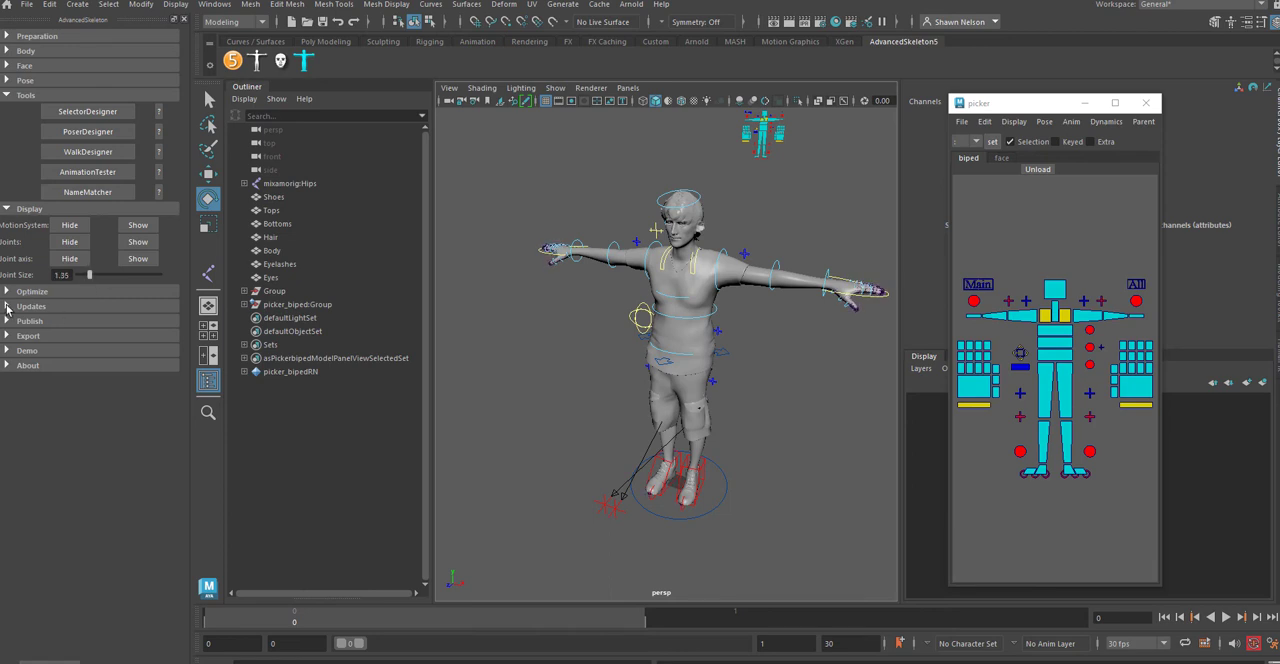
click(9, 308)
click(6, 307)
click(7, 336)
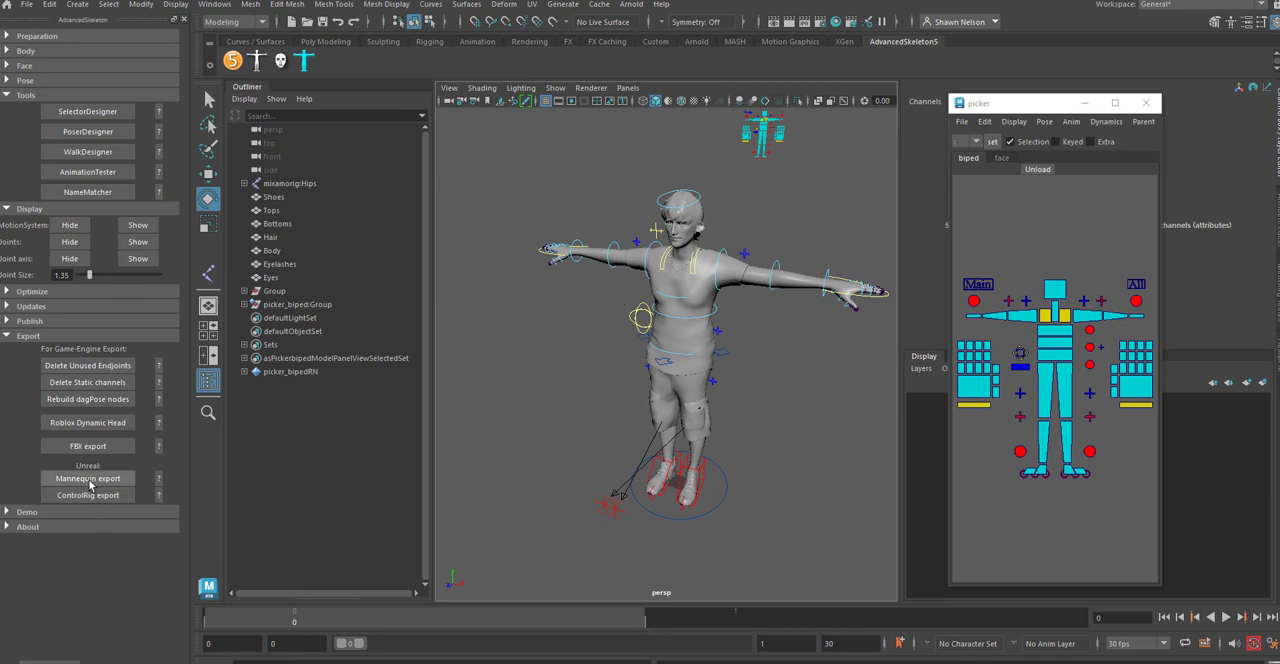
click(10, 337)
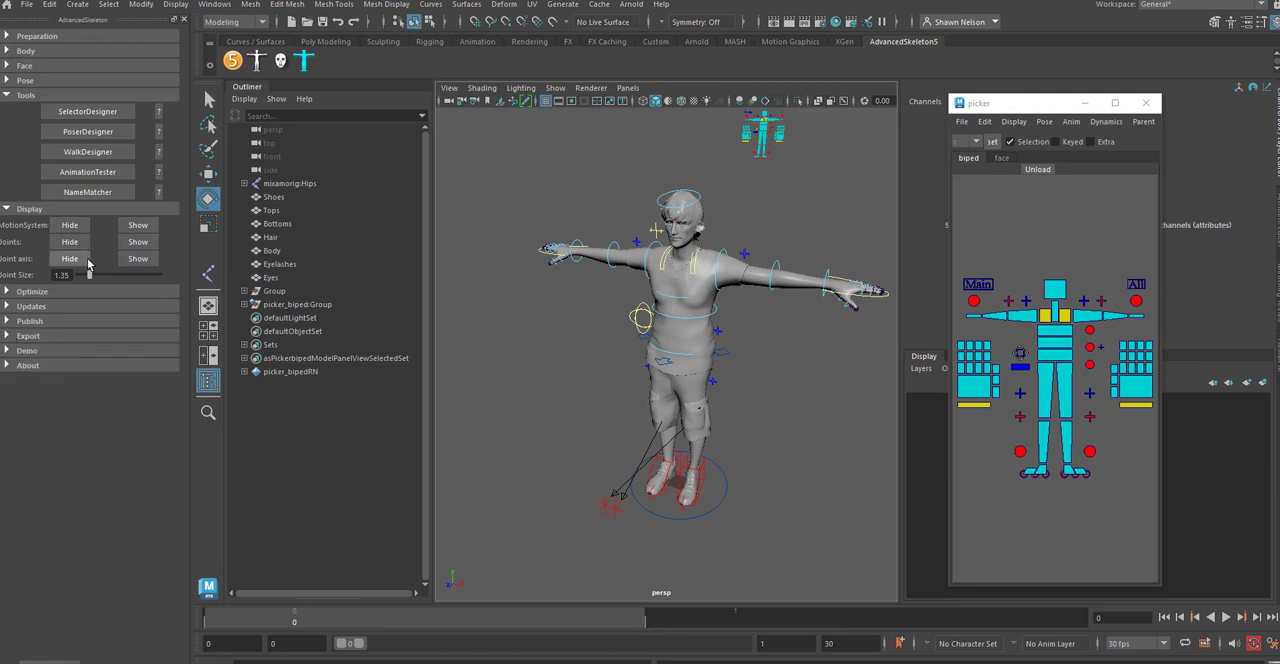
Step: Open WalkDesigner, enlarge its window and move it clear of the character, and start the walk setup with the Main control selected
click(90, 156)
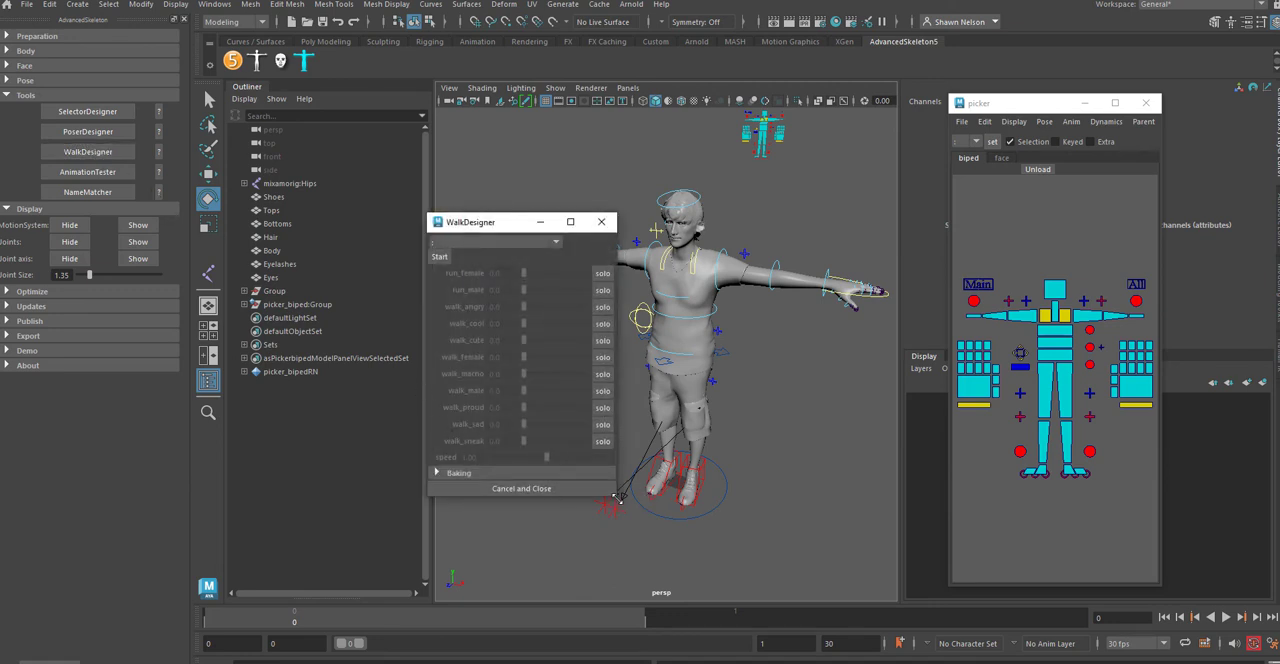
drag(617, 492, 714, 562)
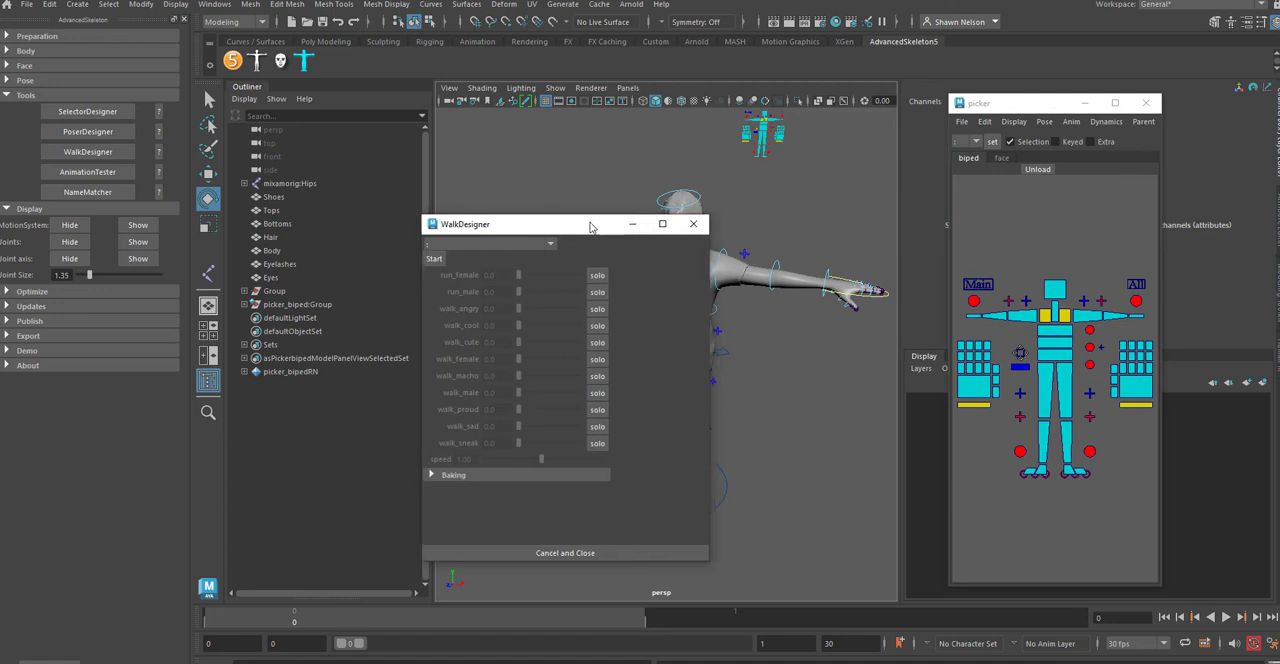
drag(591, 223, 275, 178)
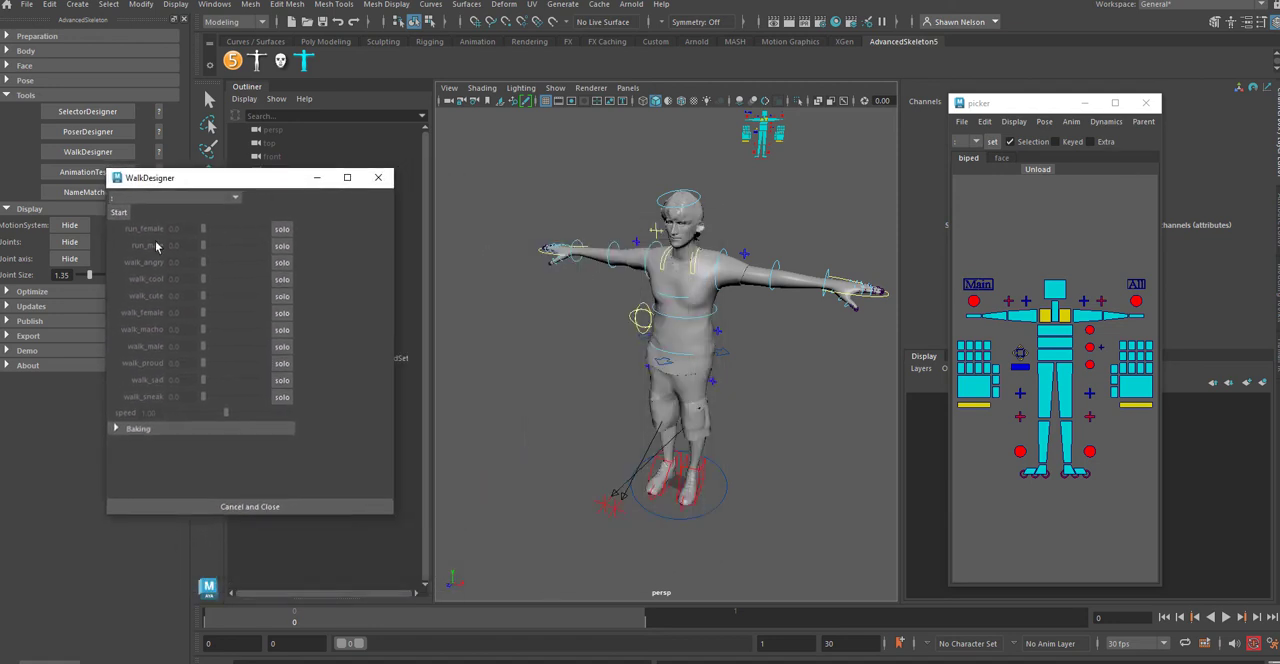
click(283, 250)
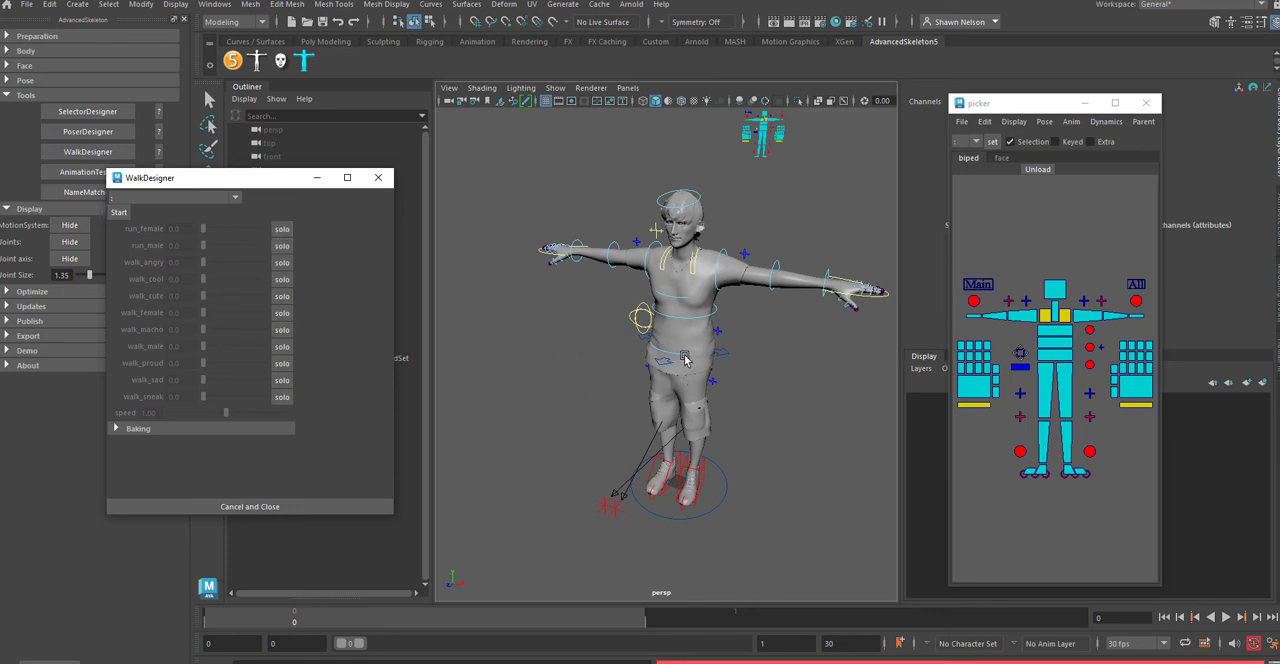
click(727, 490)
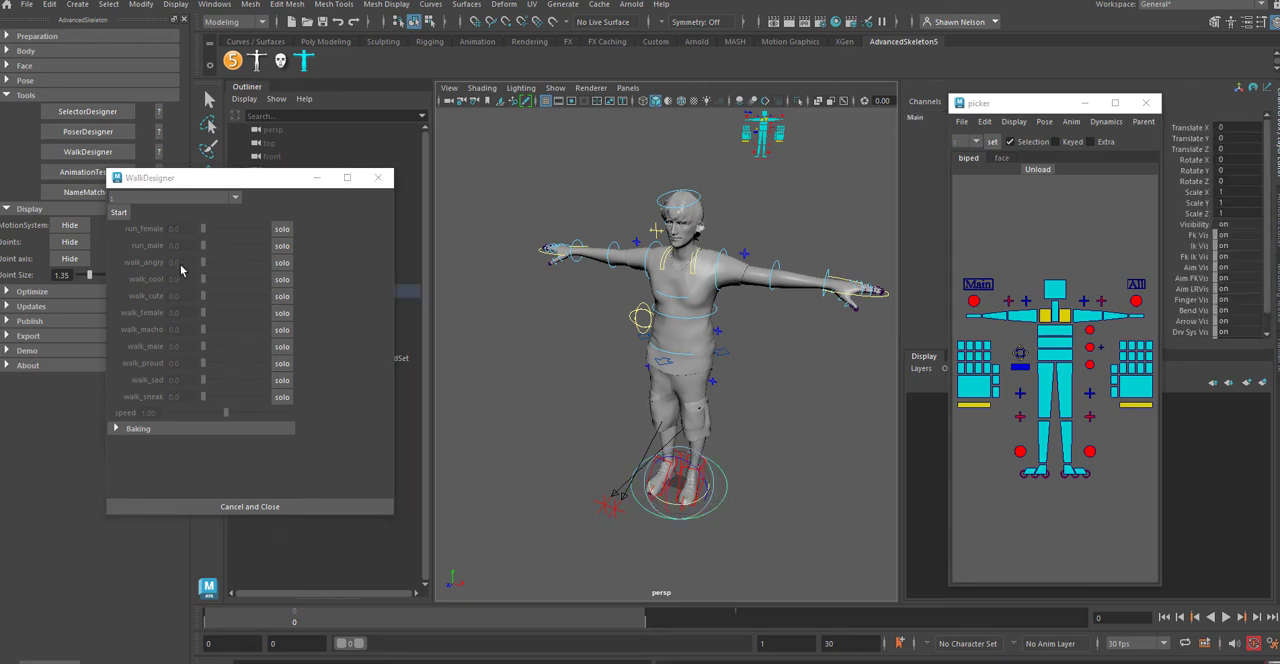
click(282, 247)
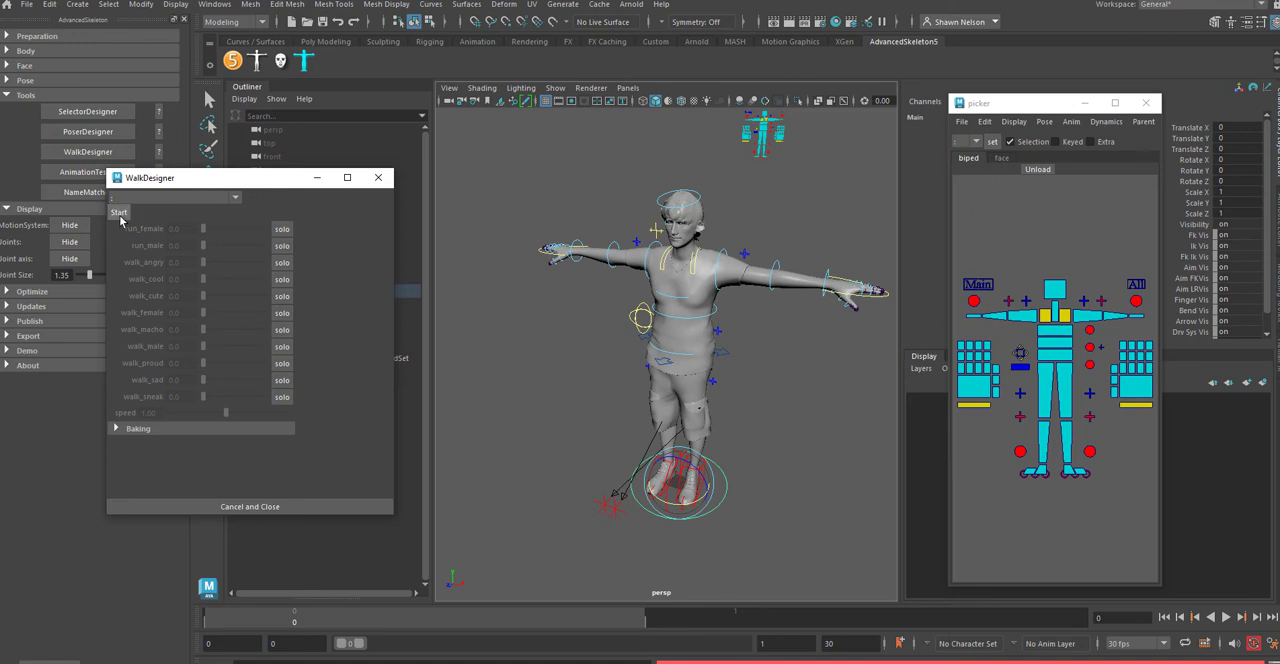
Step: Play back the walk_male cycle on the character
click(228, 614)
key(alt+v)
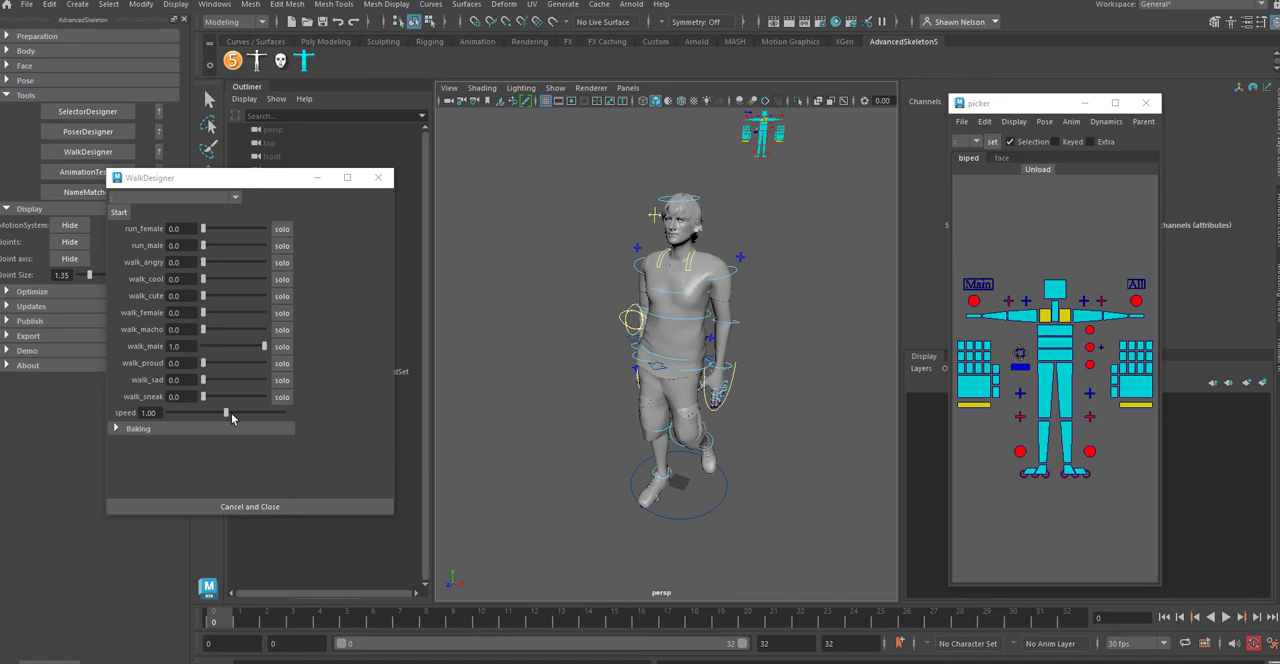
click(1230, 617)
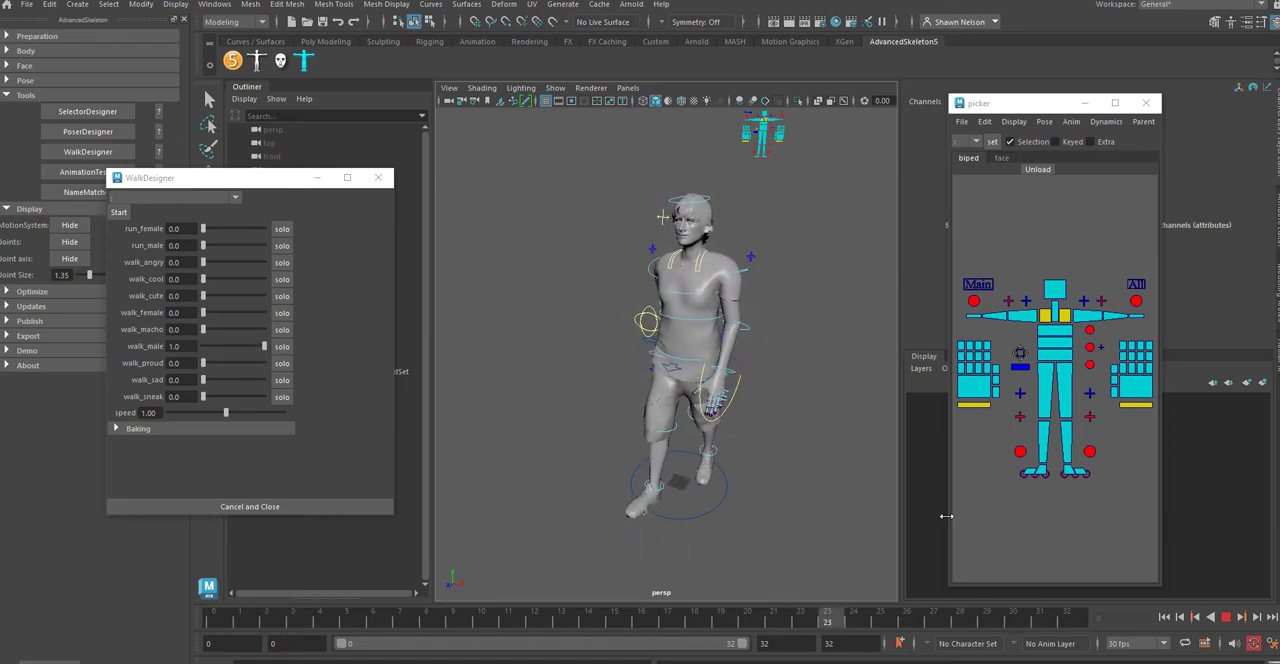
Step: Preview the run_female, walk_angry, walk_cute, walk_female, walk_macho and walk_male cycles one at a time on the playing character
click(282, 229)
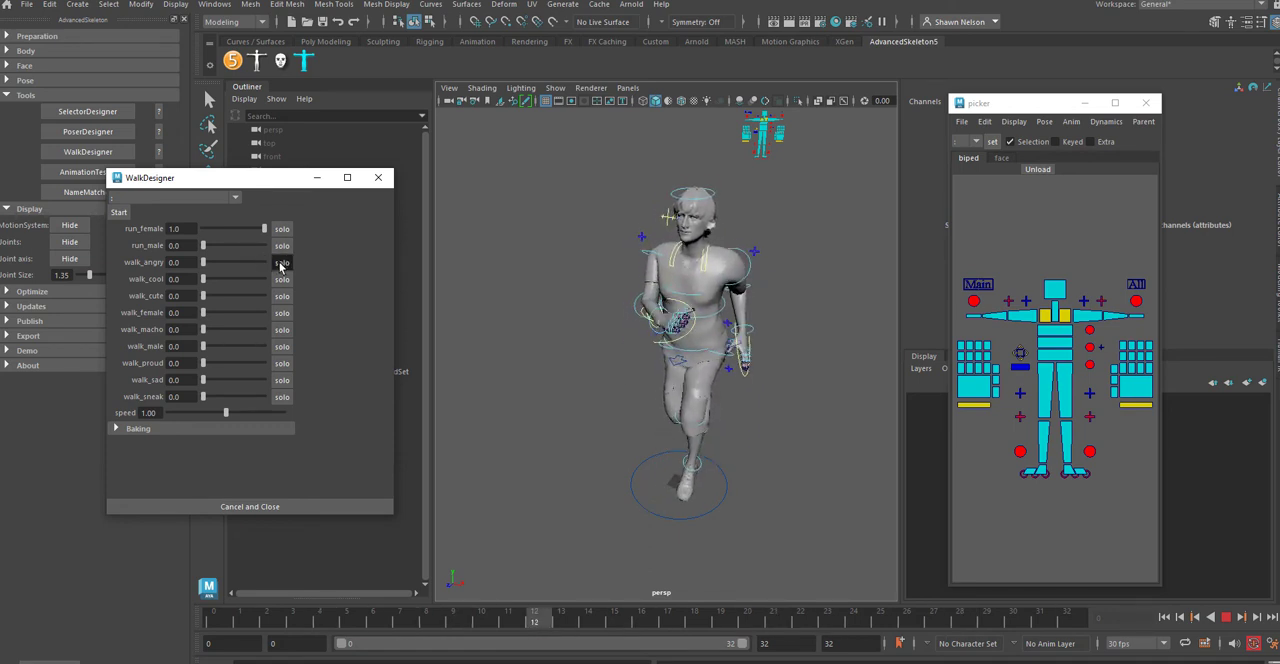
click(281, 263)
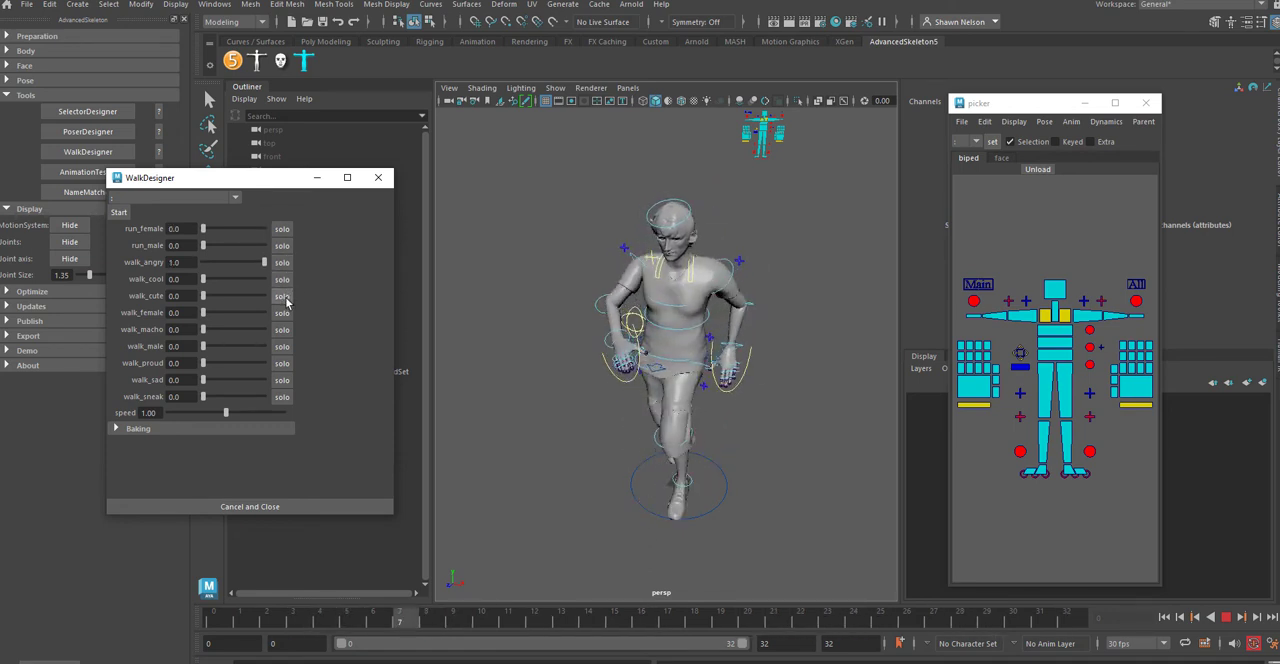
click(282, 296)
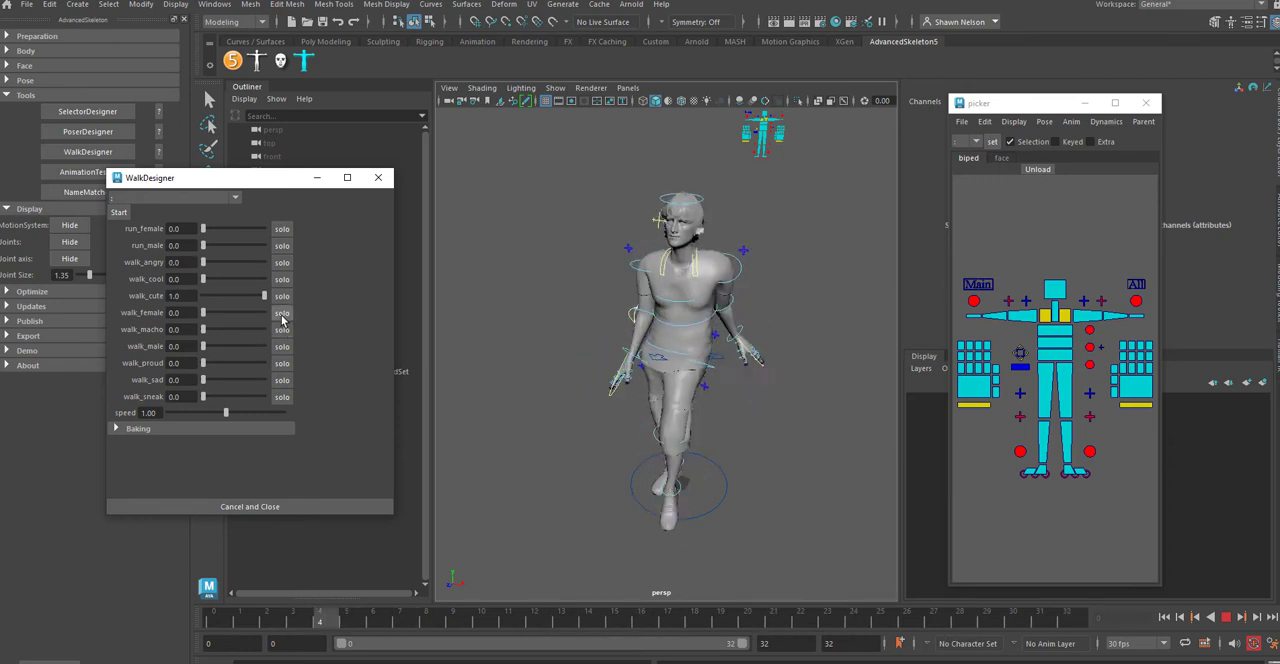
click(282, 313)
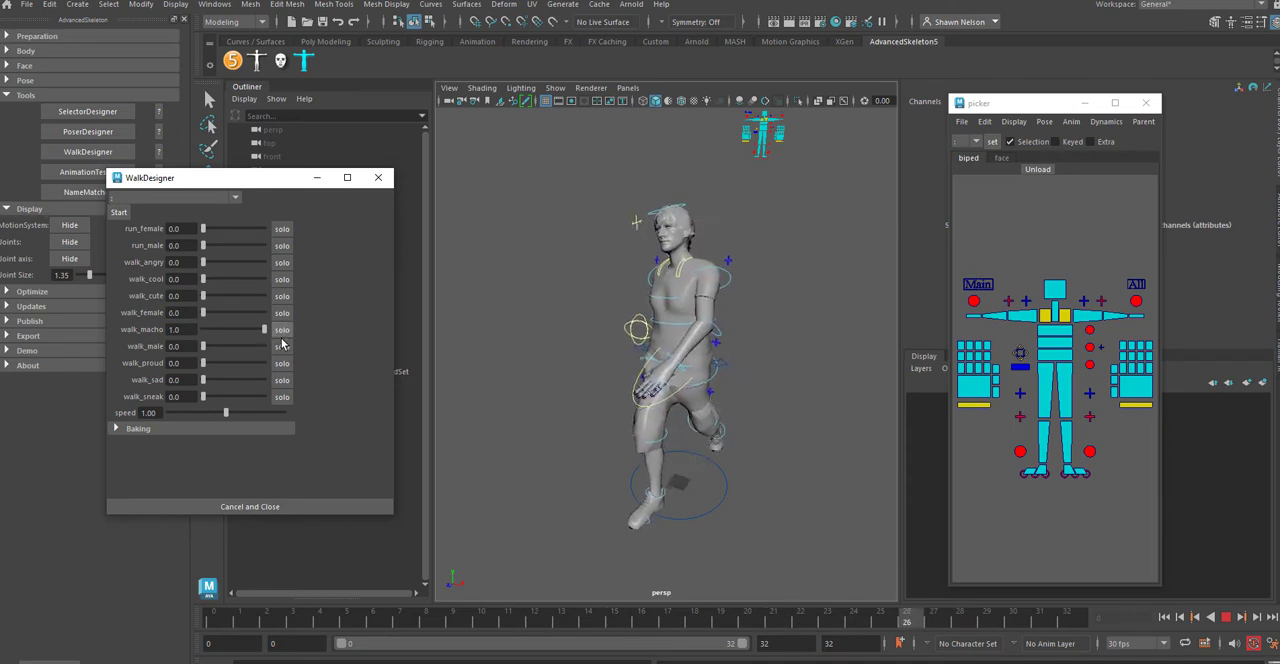
click(282, 330)
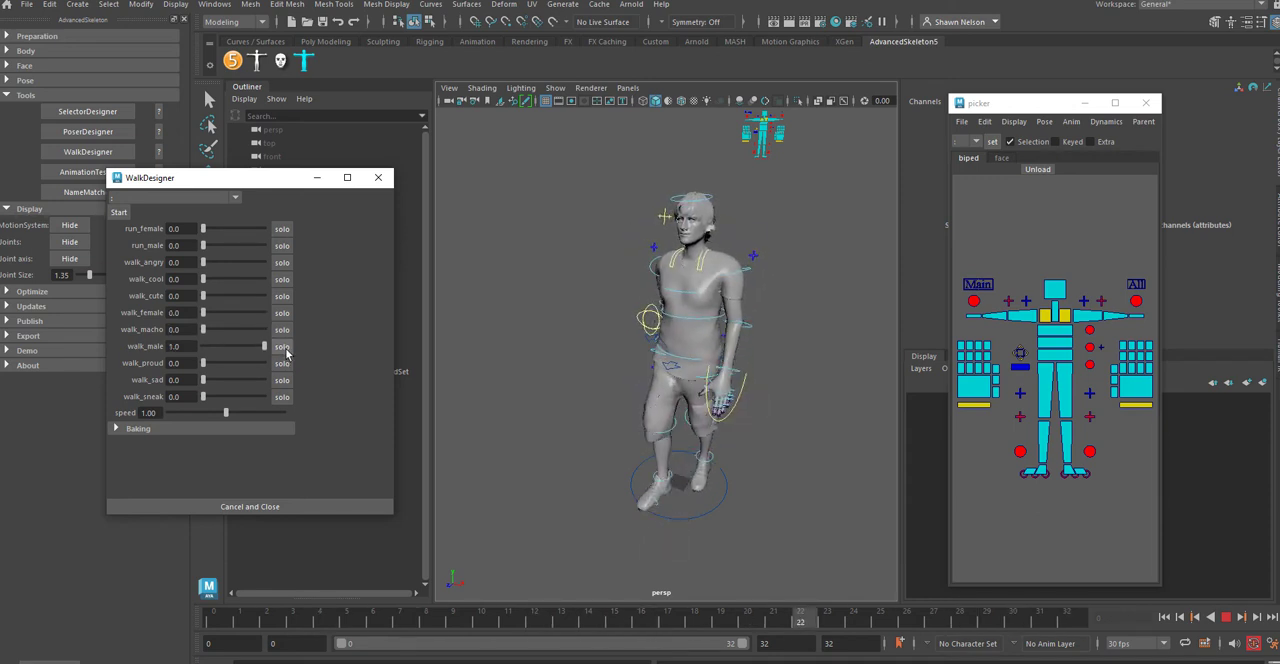
click(283, 347)
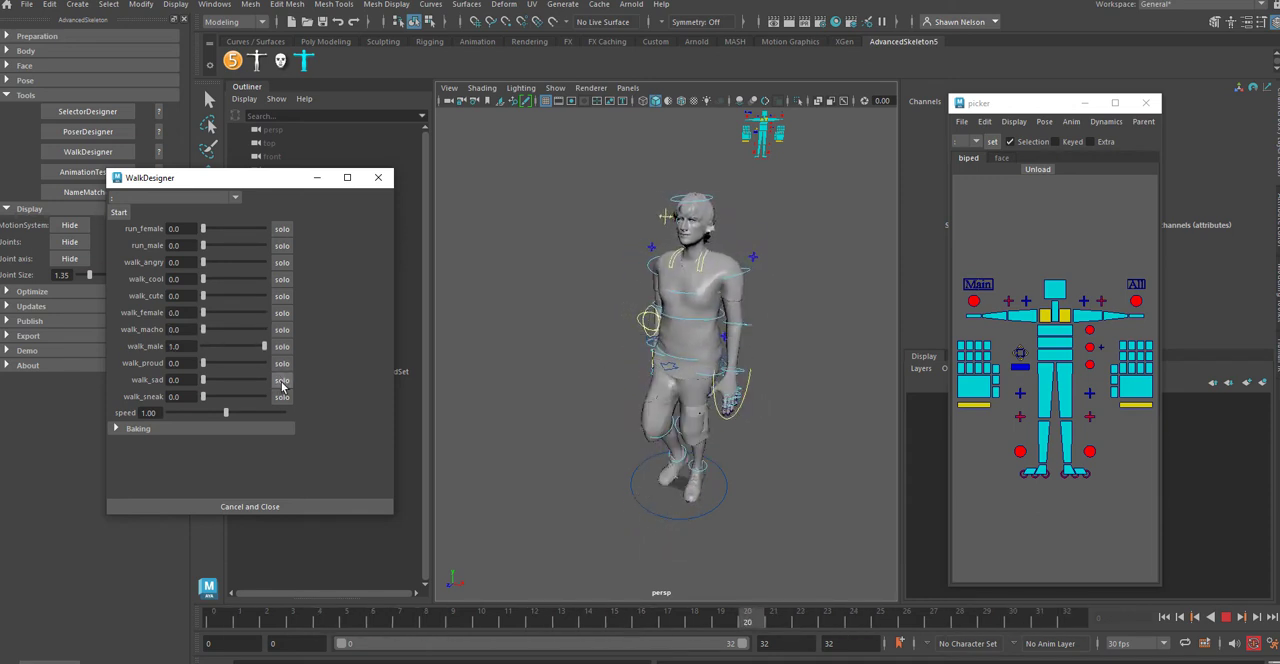
Step: Preview the walk_sad, walk_sneak, run_female and run_male cycles one at a time, and close WalkDesigner
click(282, 381)
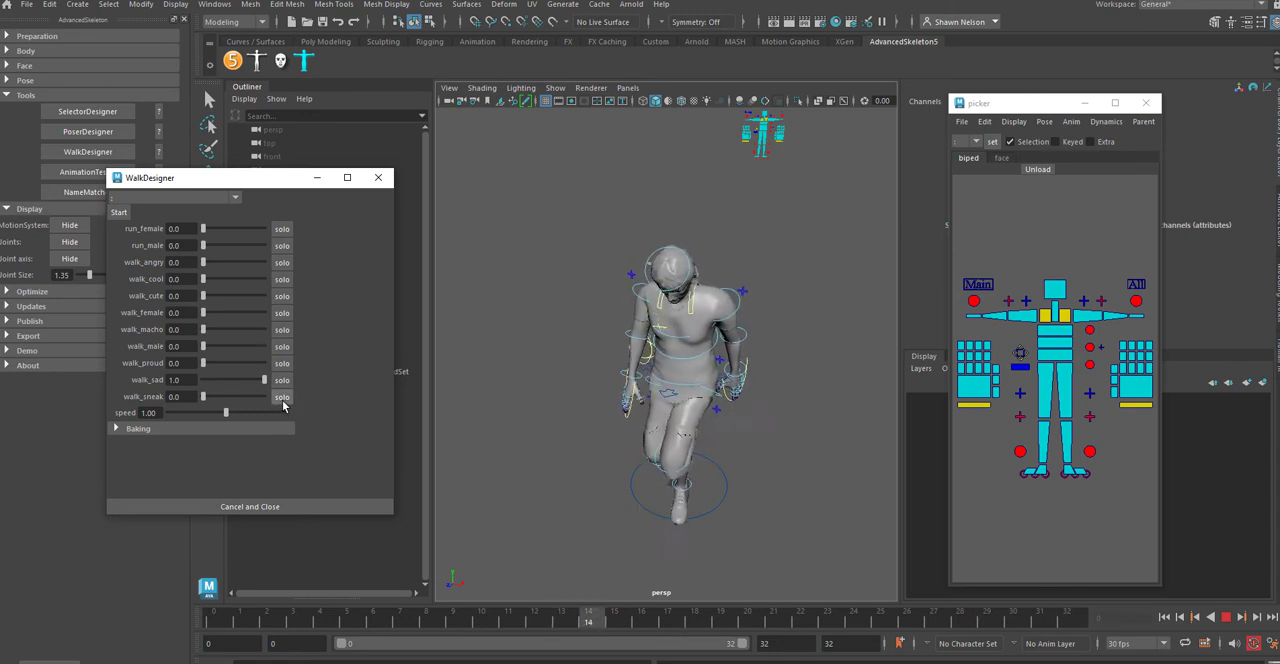
click(282, 398)
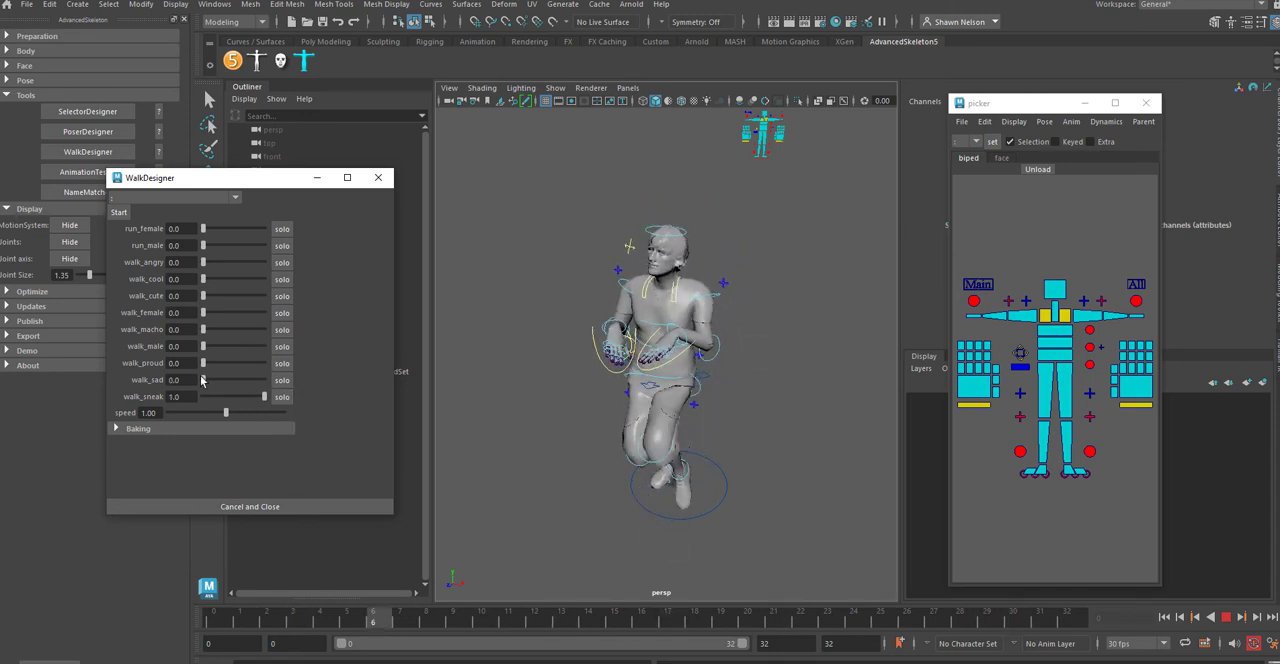
click(282, 229)
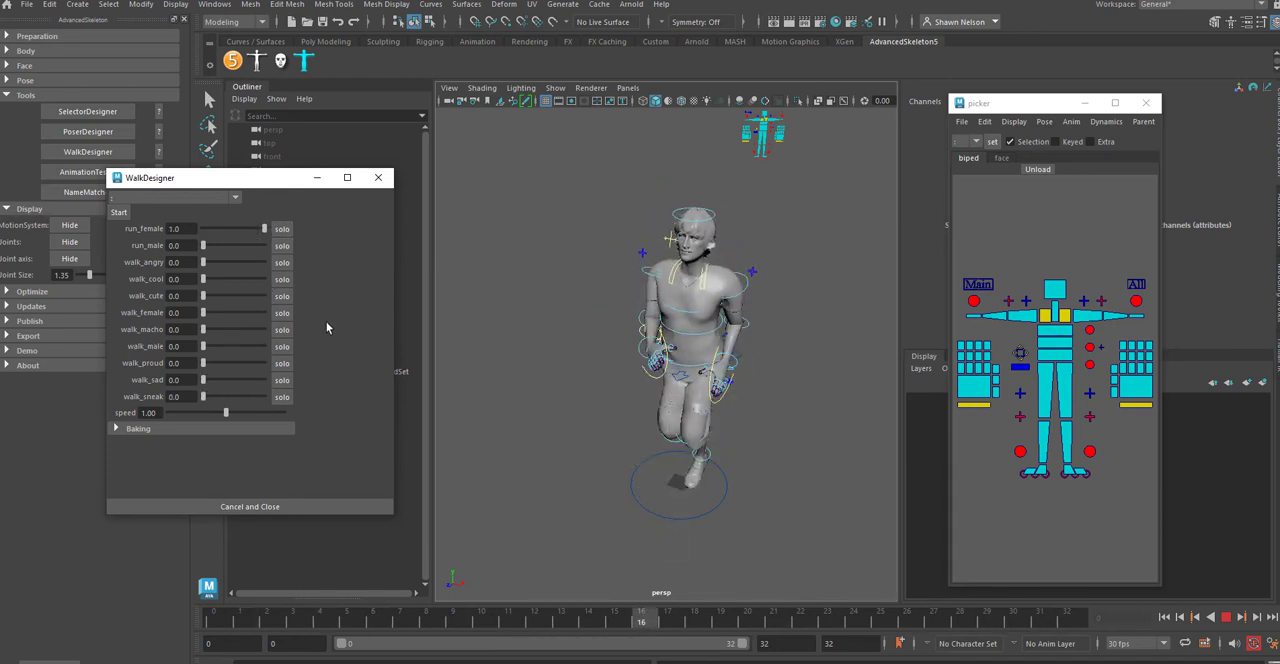
click(282, 245)
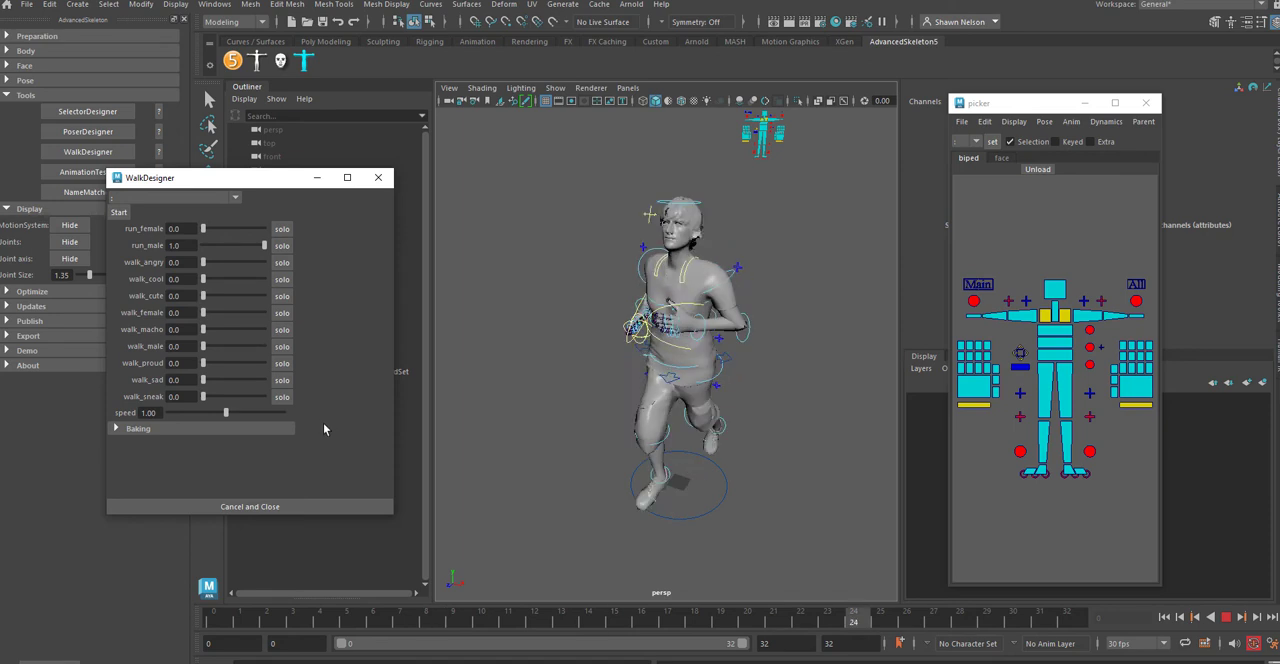
click(378, 177)
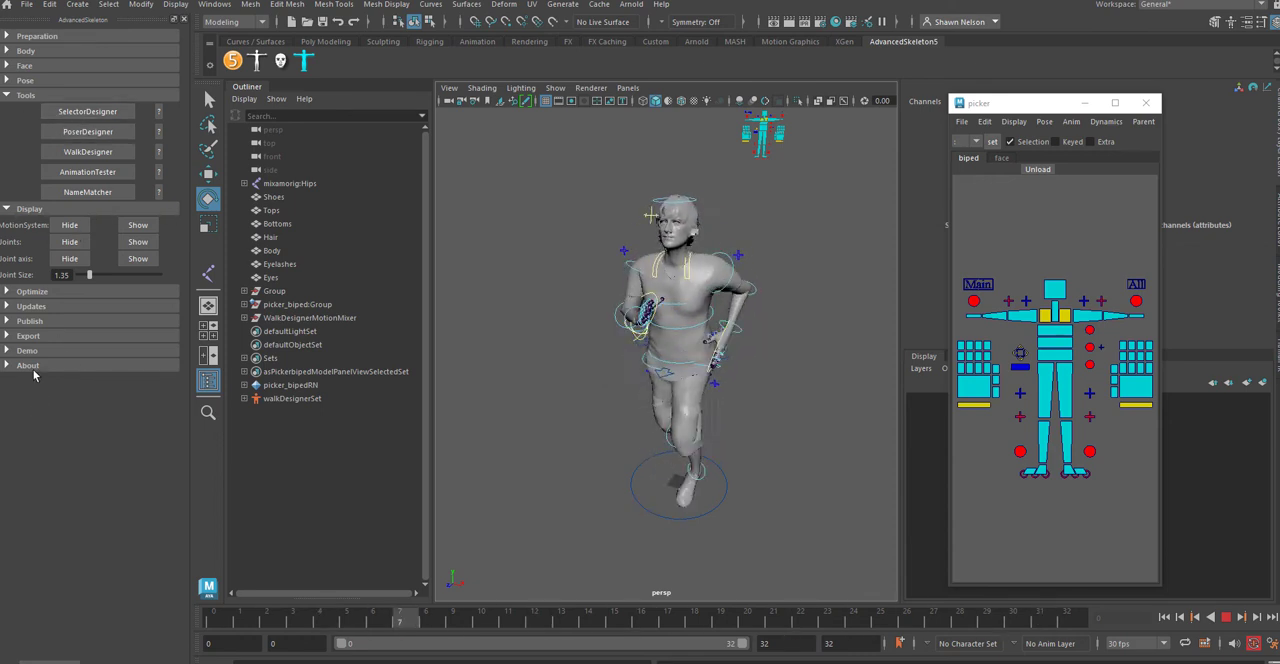
Step: Collapse AdvancedSkeleton's display options and look at the AnimationTester and SelectorDesigner tools, closing each one
click(8, 210)
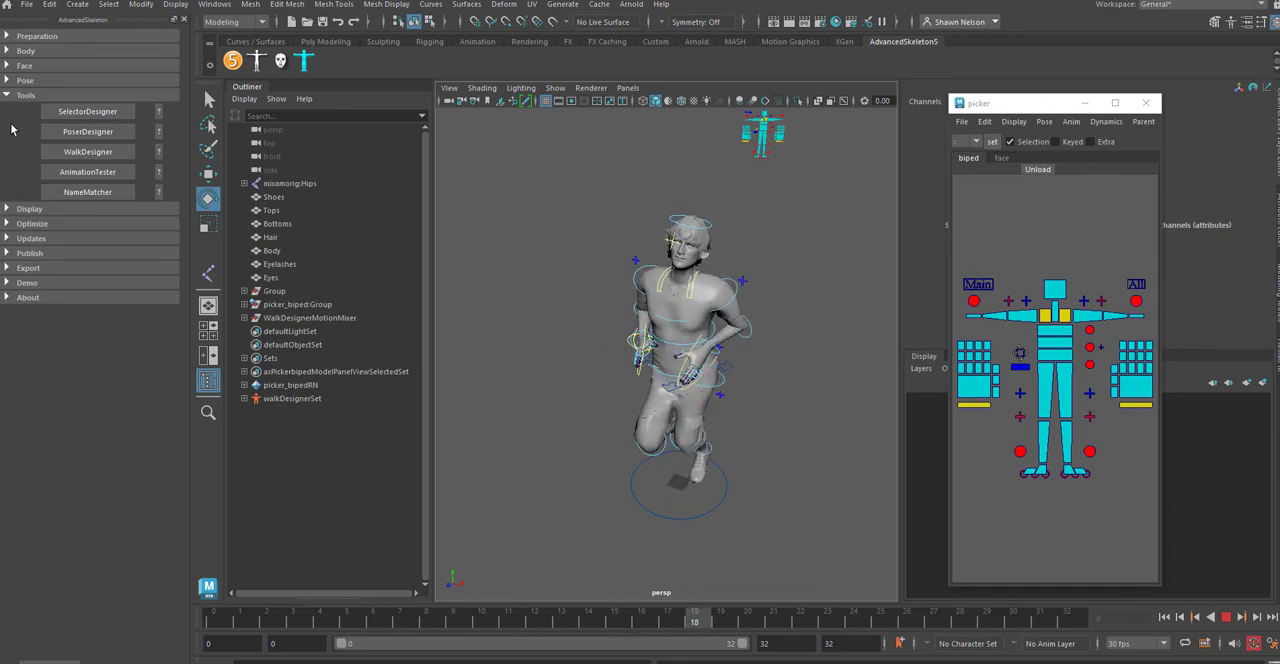
click(95, 176)
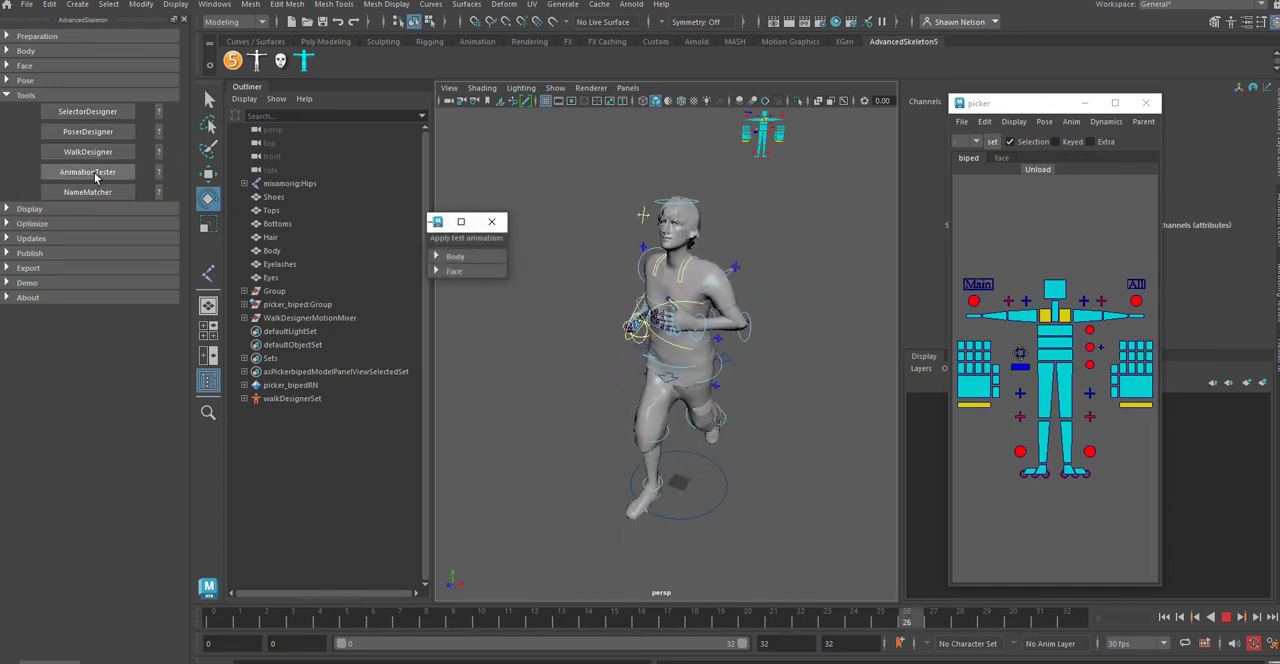
click(491, 221)
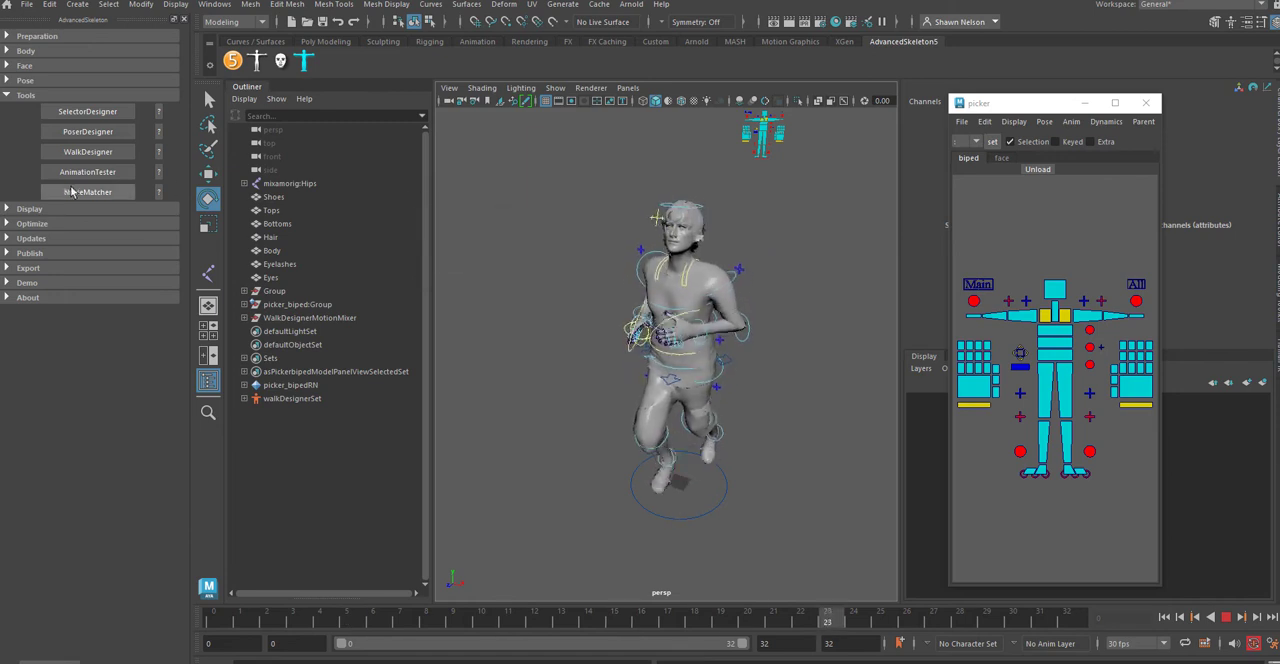
click(85, 114)
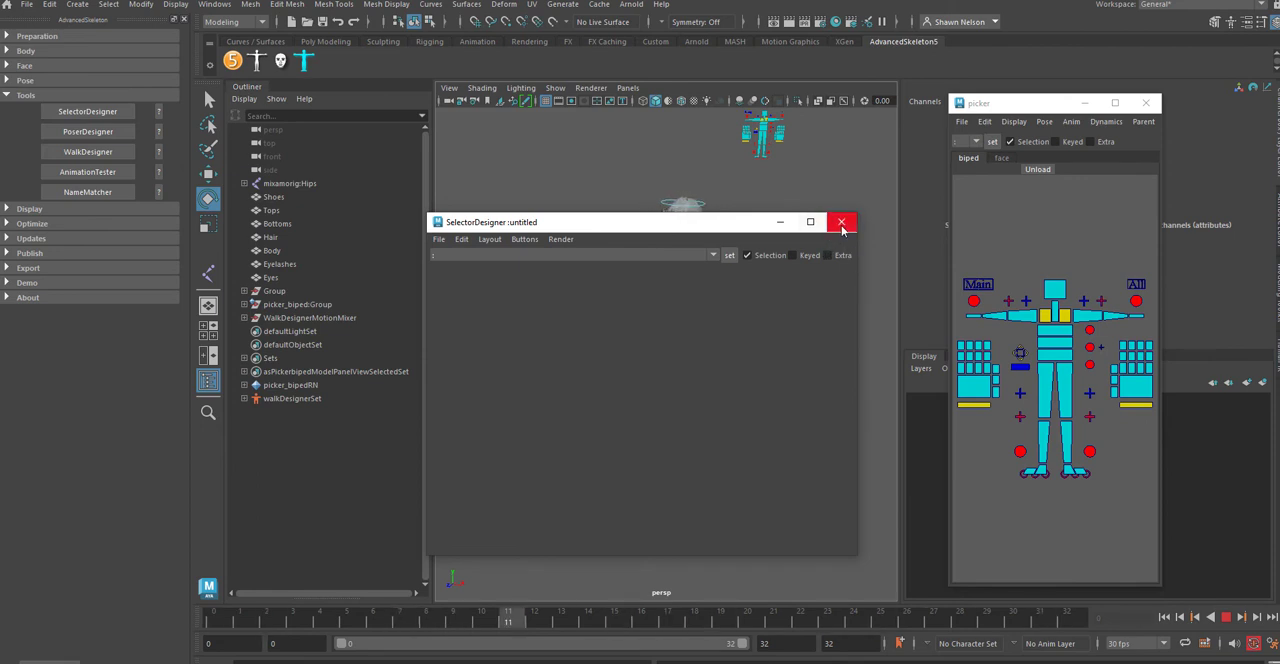
click(841, 224)
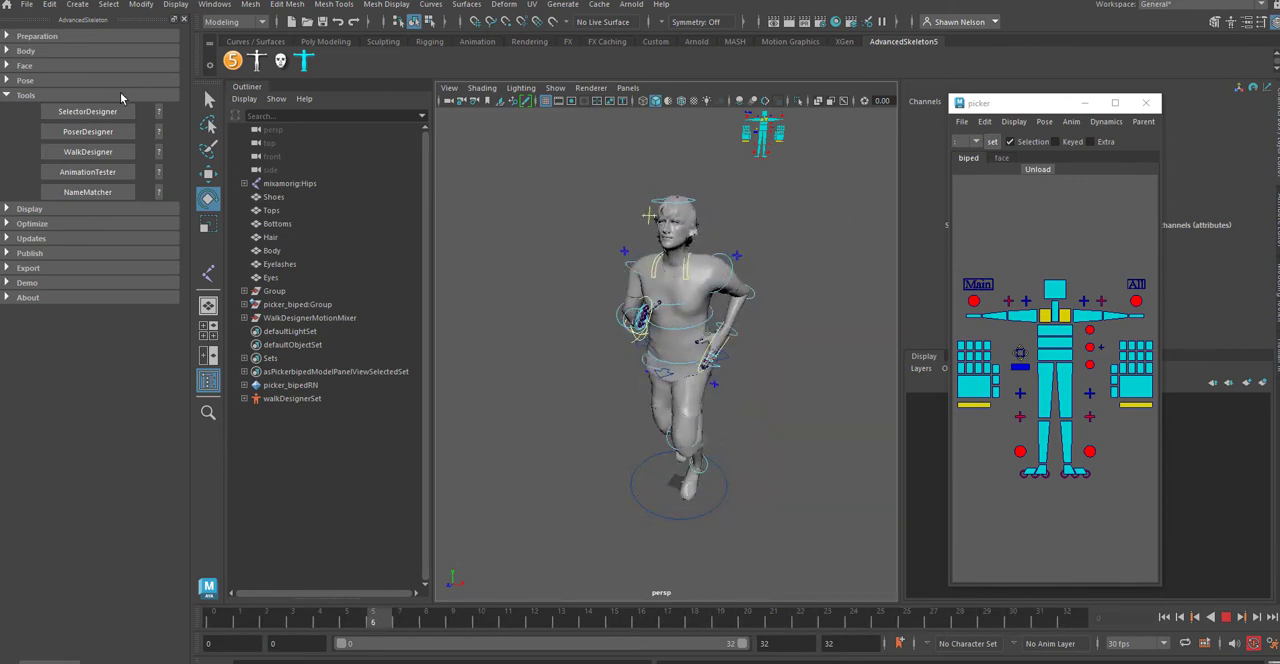
Step: Reopen WalkDesigner, switch the character to the walk_male cycle, close the window and stop playback
click(100, 152)
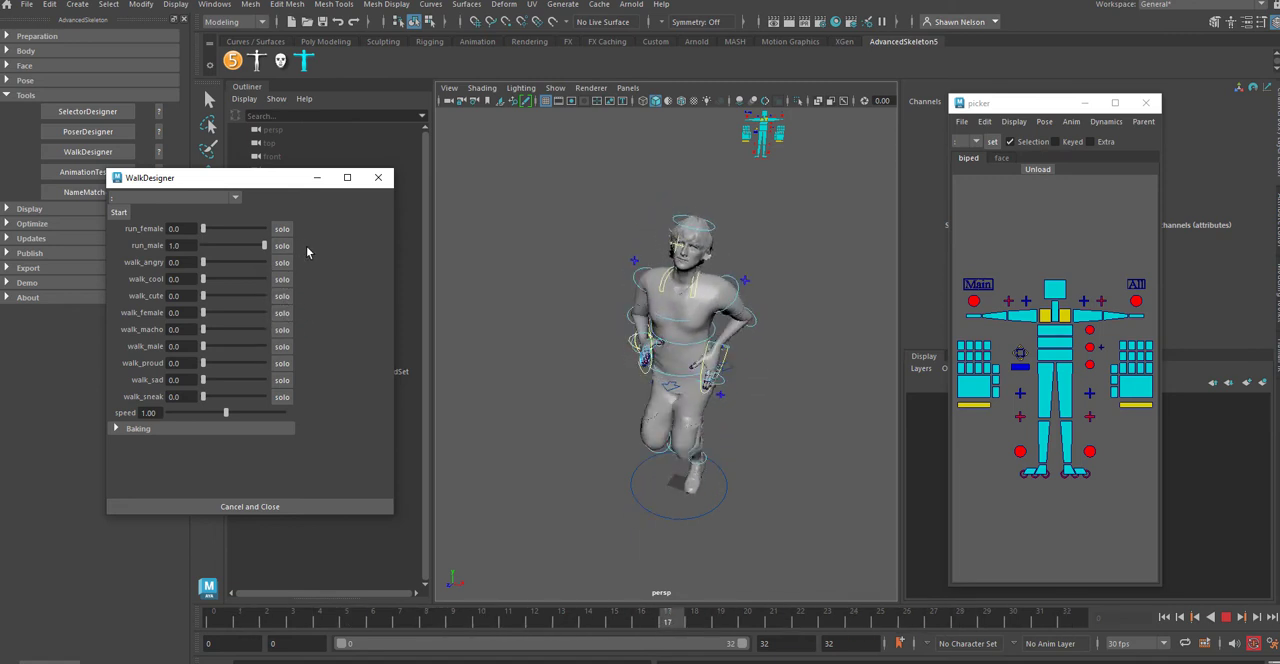
click(282, 346)
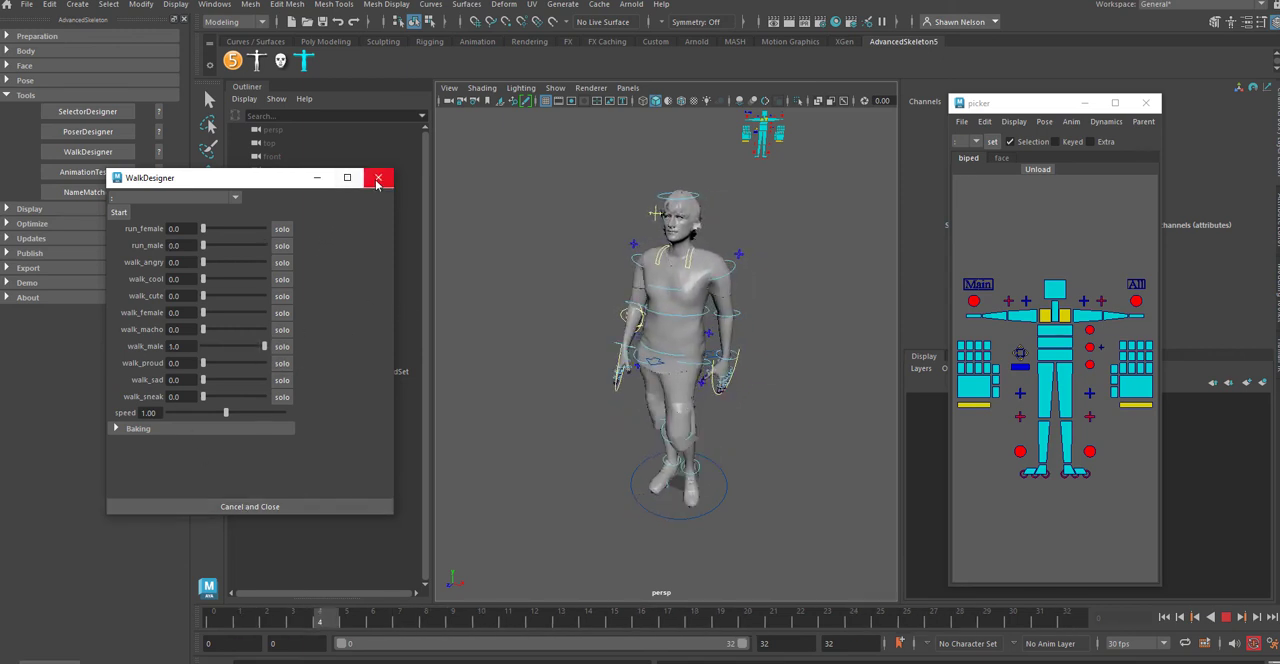
click(378, 179)
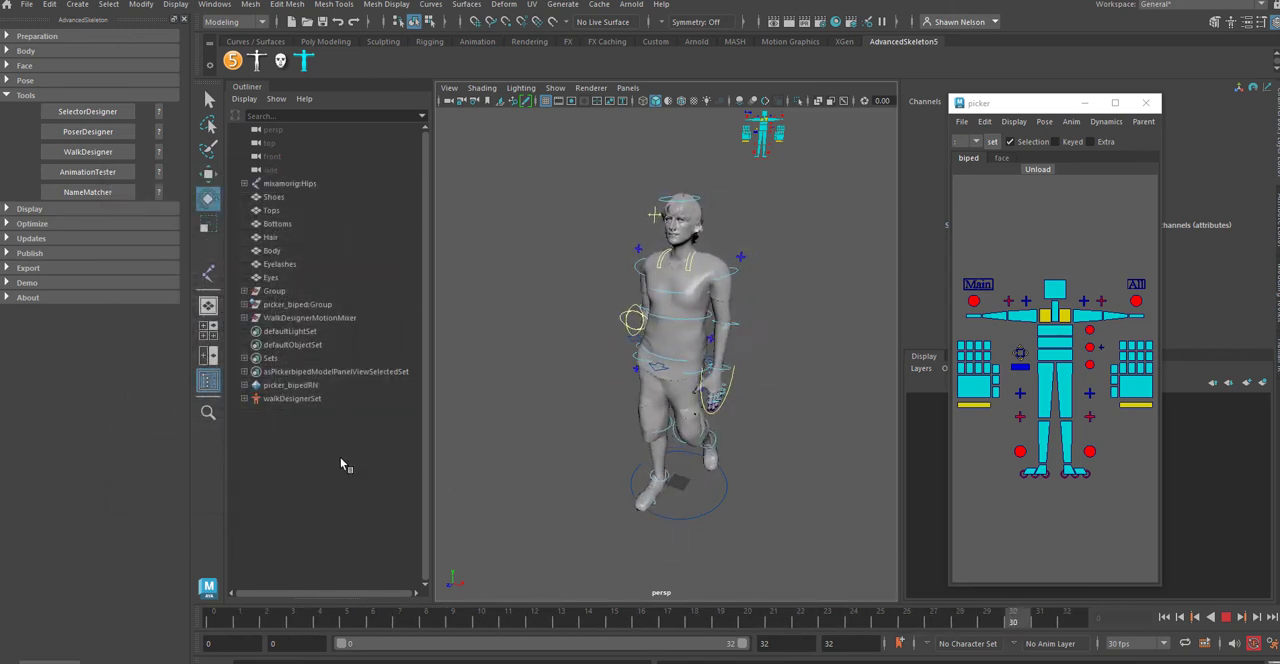
click(1227, 618)
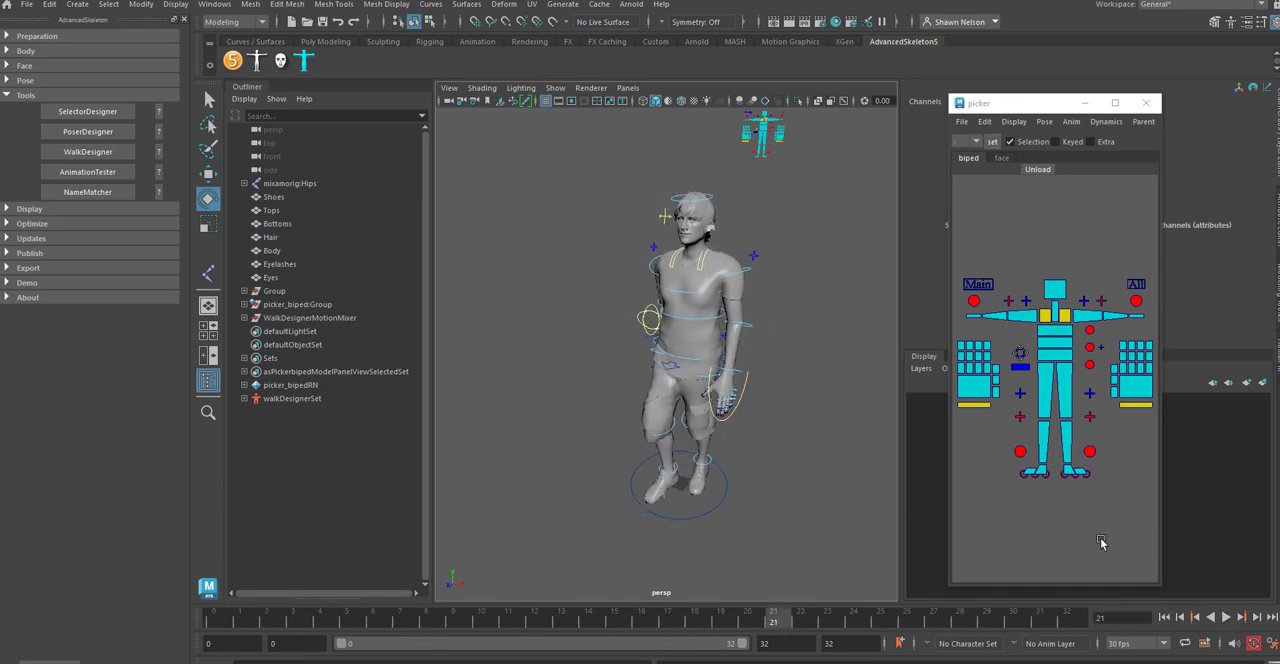
Step: Play the walk from the start, select the character's RootX_M hip control and return to frame 0
click(228, 621)
key(alt+v)
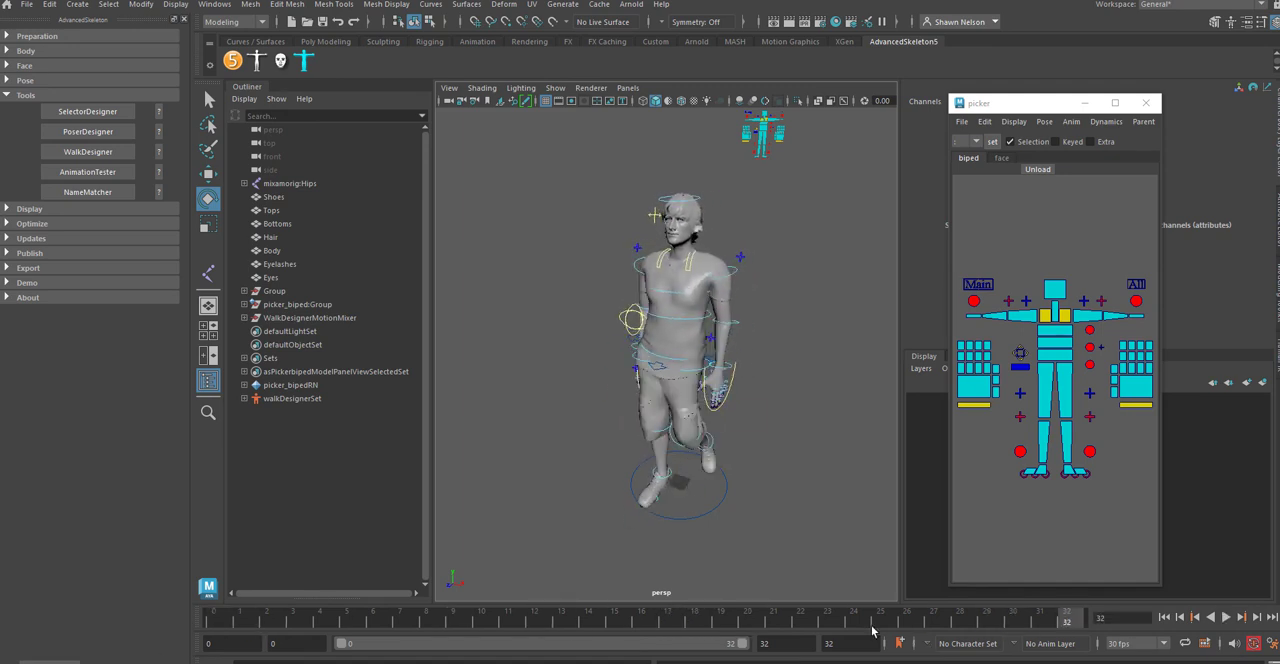
click(664, 366)
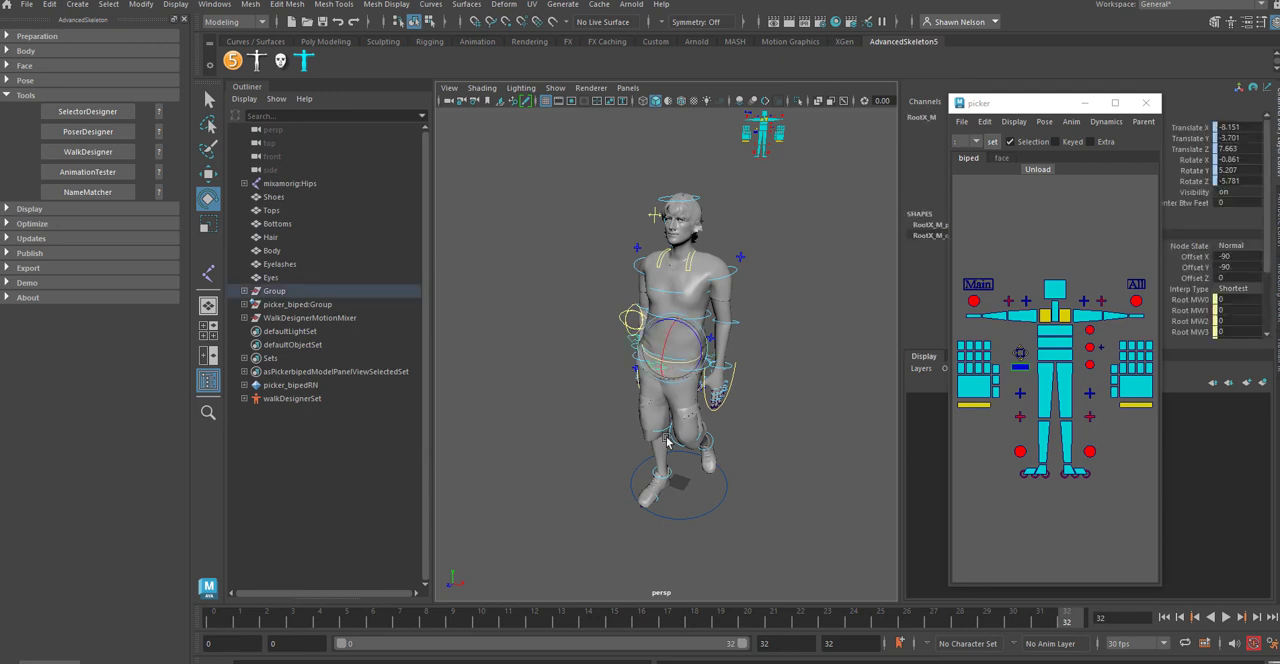
click(221, 624)
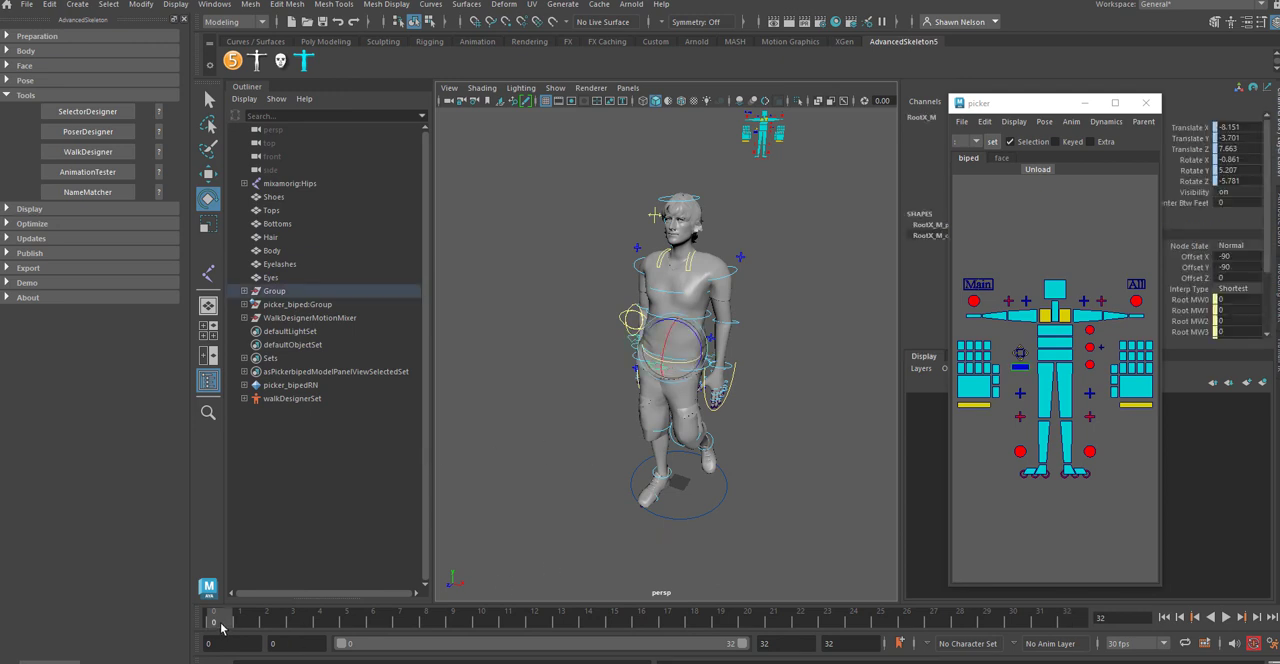
Step: Check the FKRoot_M and FKChest_M controls through the picker and scrub the timeline with FKRoot_M selected
click(1052, 357)
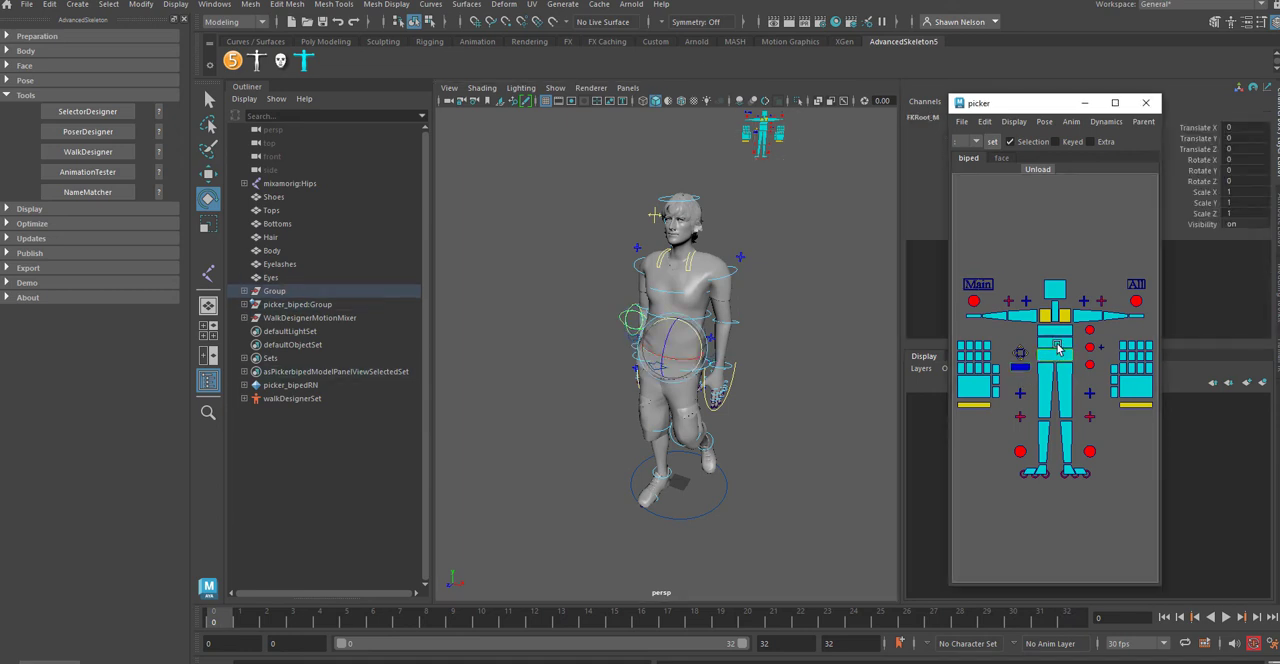
click(1058, 348)
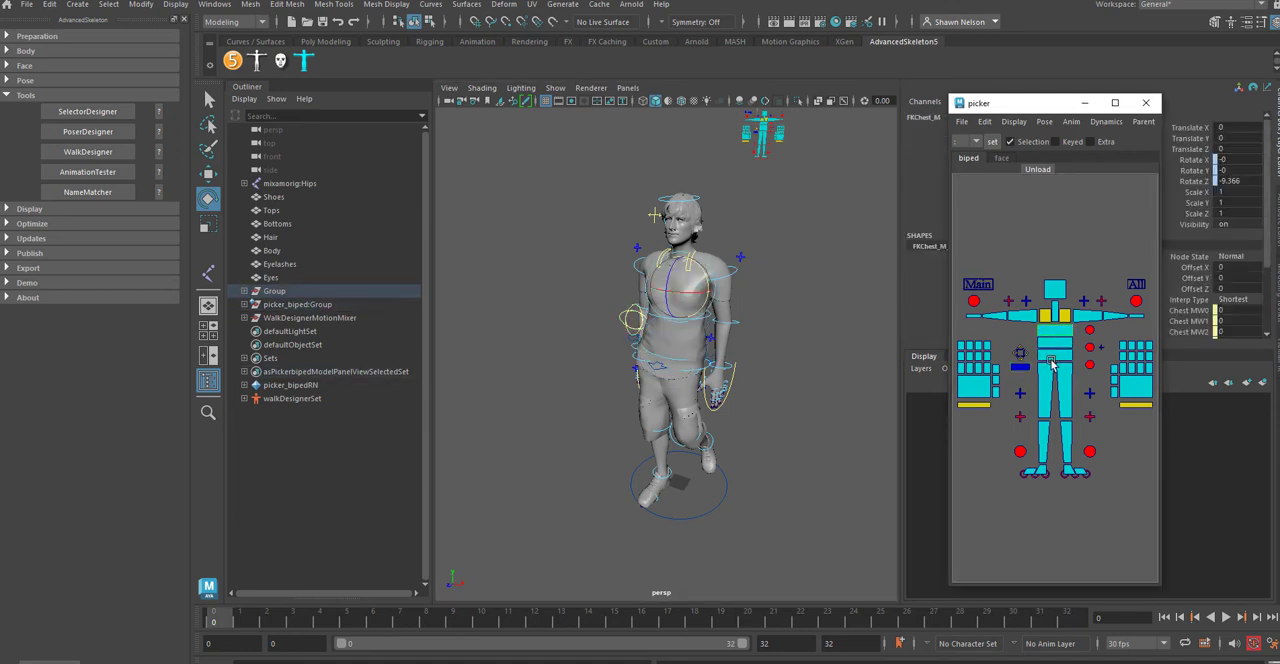
click(1056, 360)
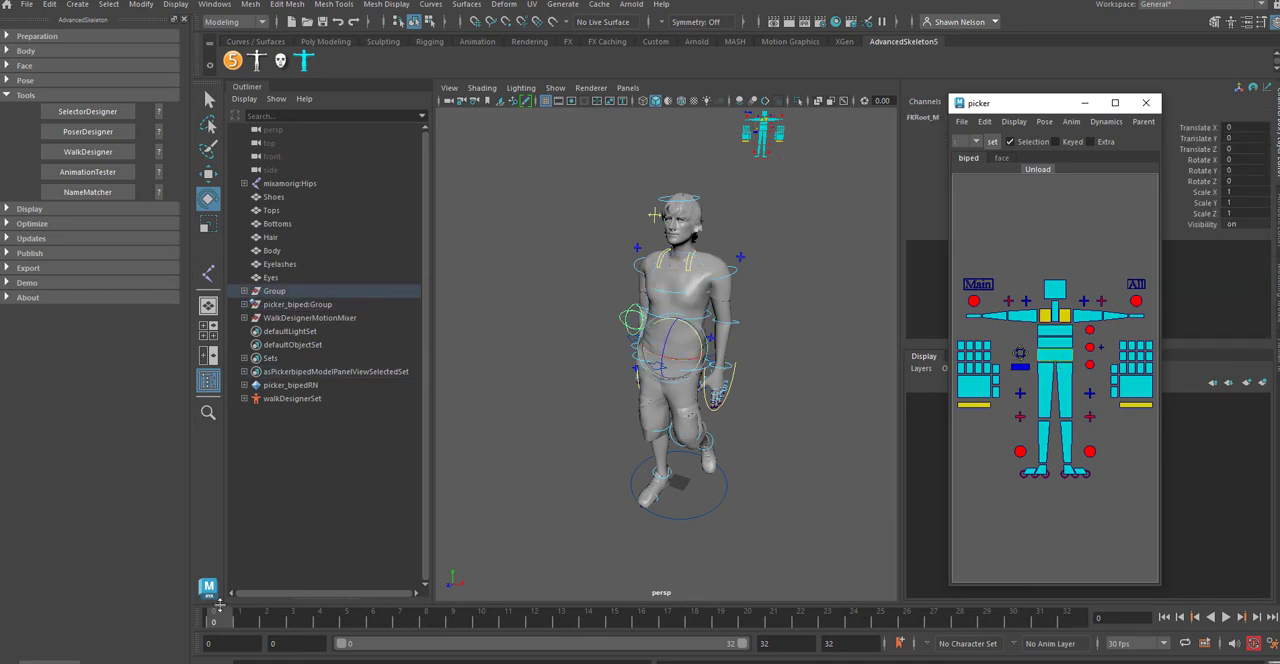
drag(233, 627, 1075, 622)
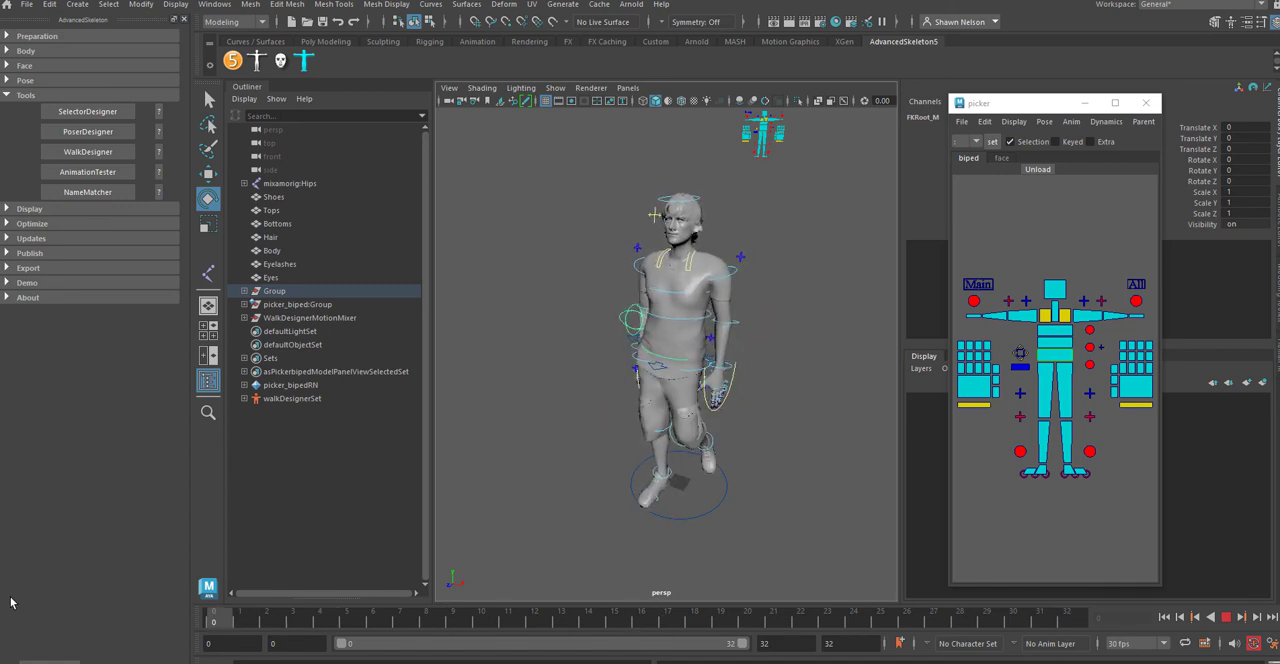
key(Escape)
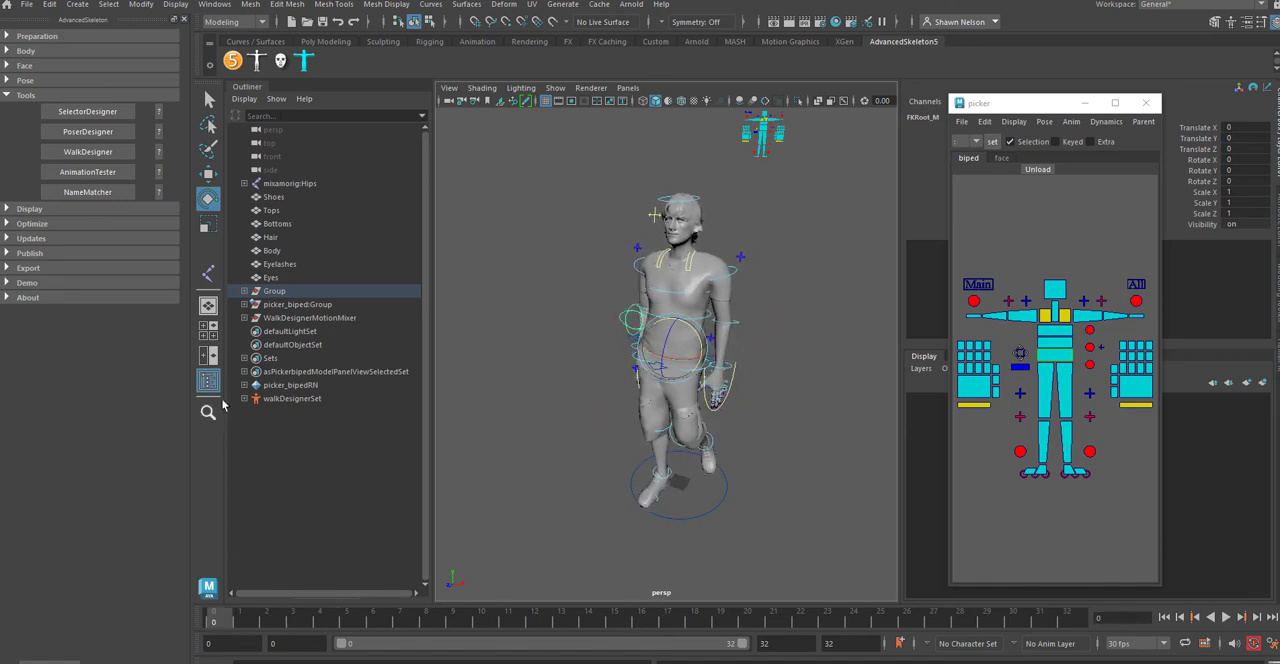
Step: Select WalkDesignerMotionMixer and Group together in the Outliner and scrub the timeline from frame 0 to 32
click(277, 318)
ctrl+click(268, 290)
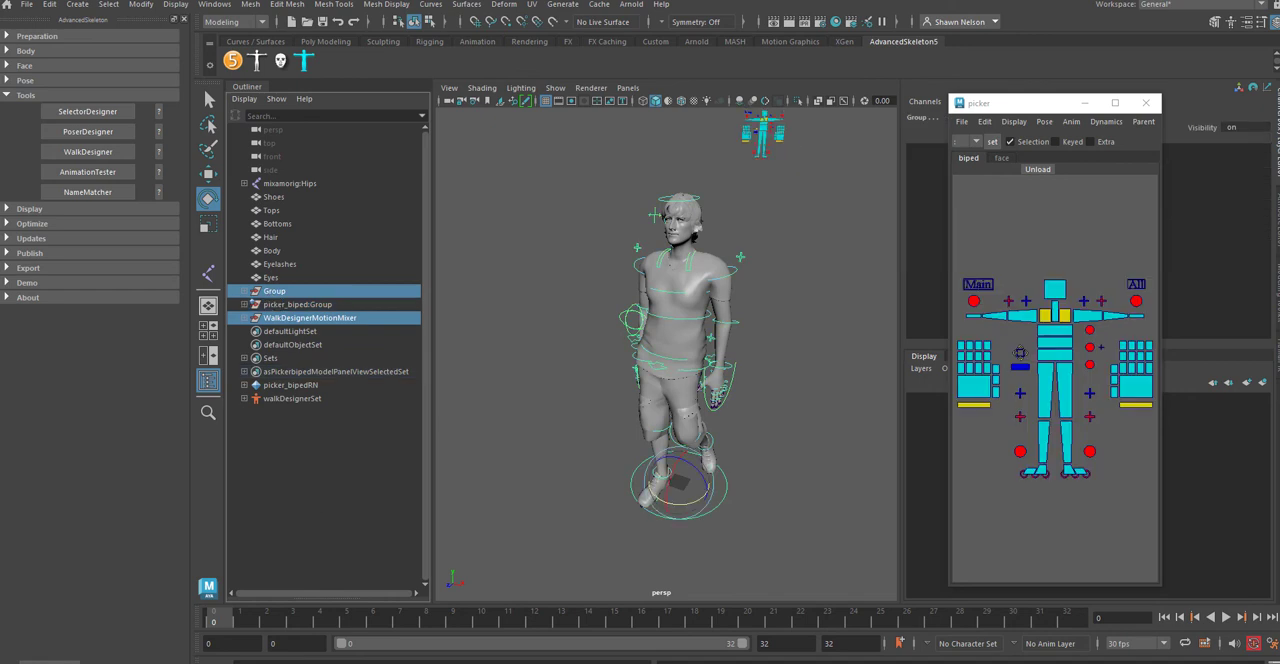
drag(243, 625, 1078, 630)
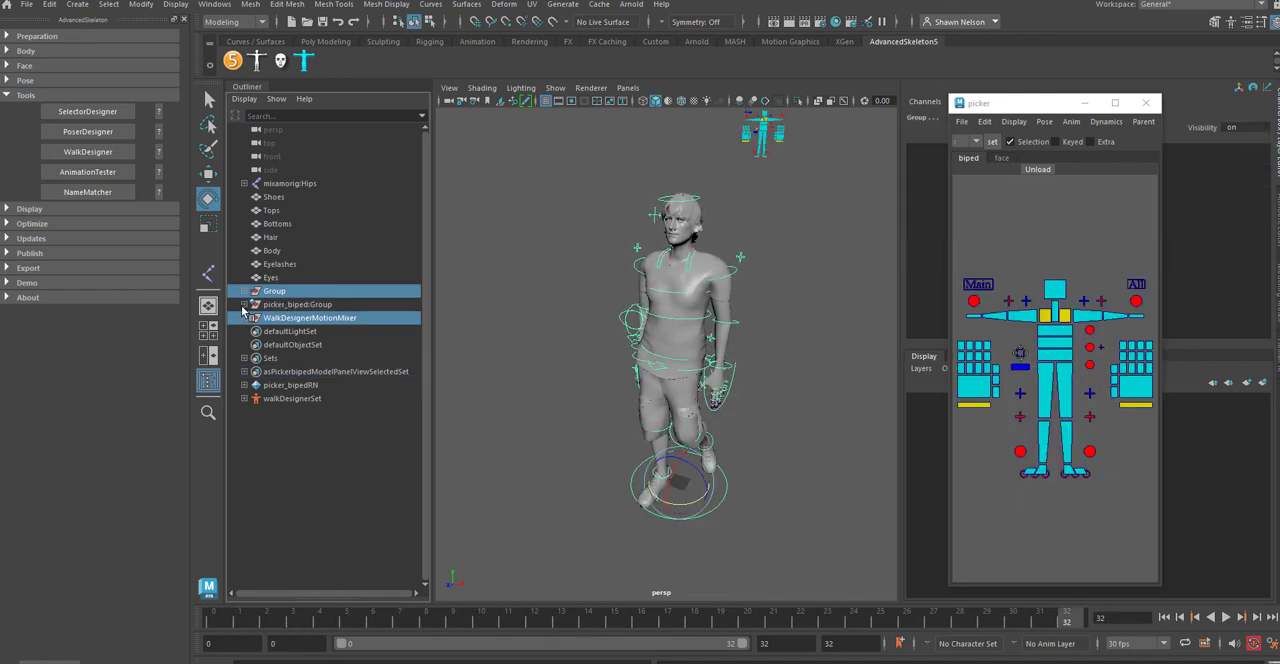
Step: Expand the picker_biped:Group, Group and mixamorig:Hips hierarchies, select mixamorig:Hips and look through the Outliner to its end
shift+click(244, 305)
shift+click(244, 291)
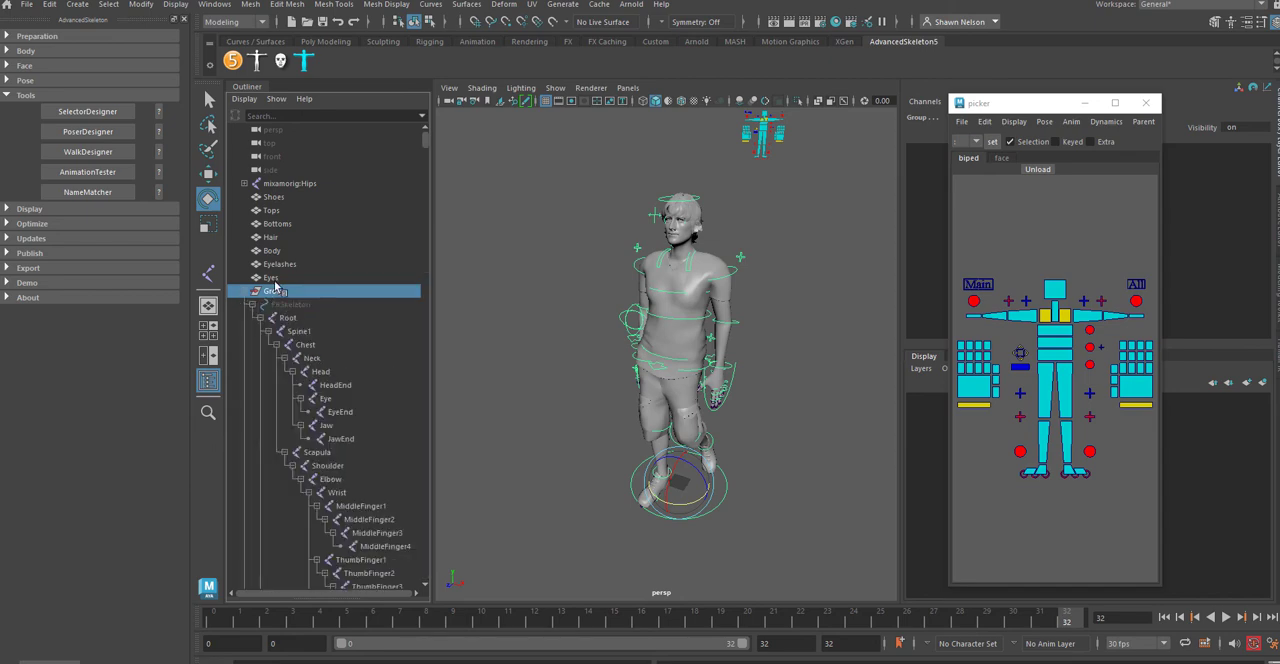
shift+click(246, 184)
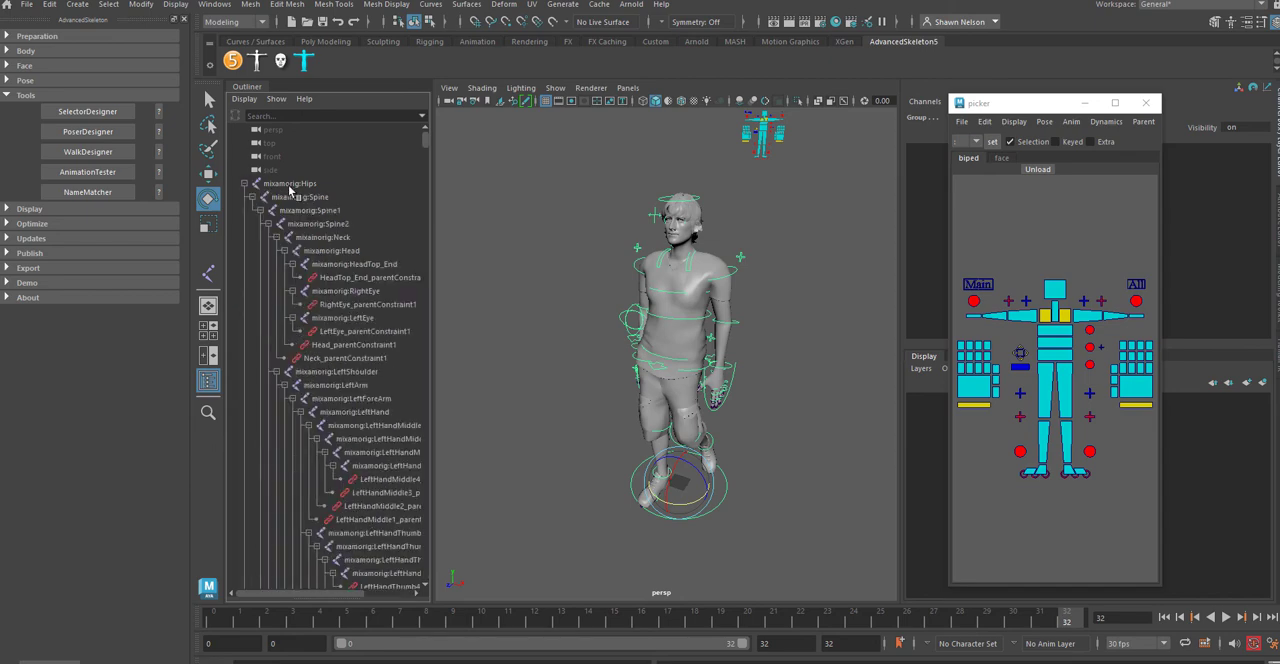
click(289, 185)
scroll(300, 250, down, 15)
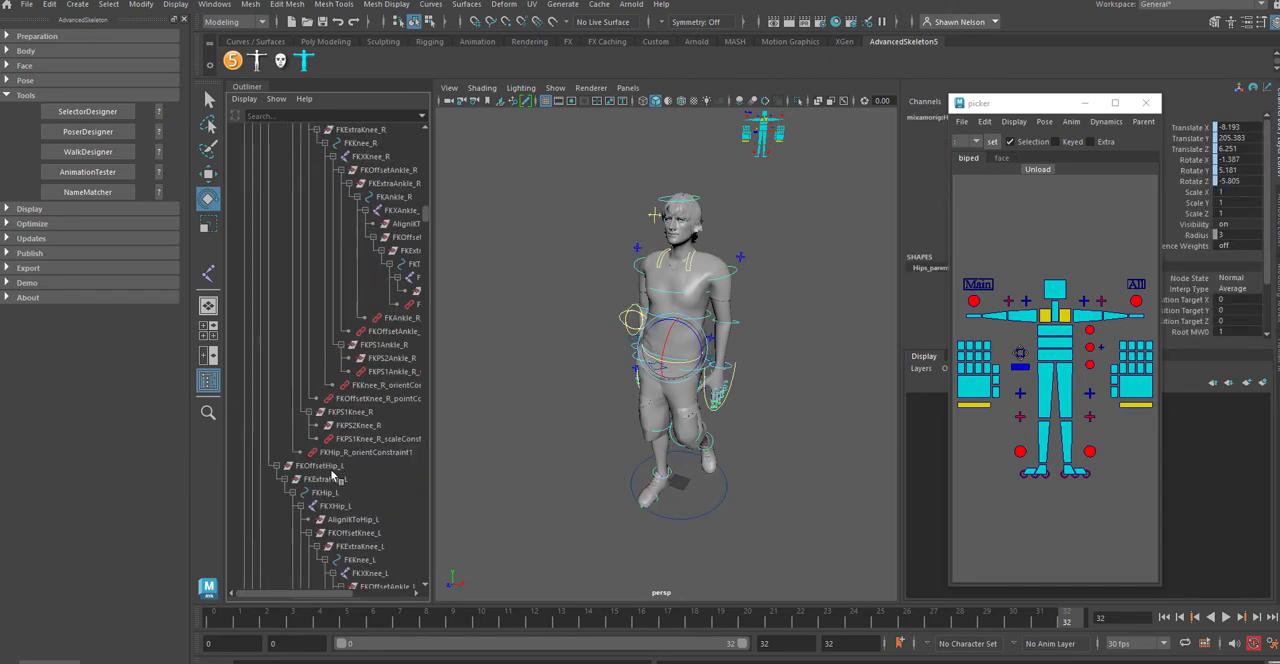
scroll(335, 477, down, 15)
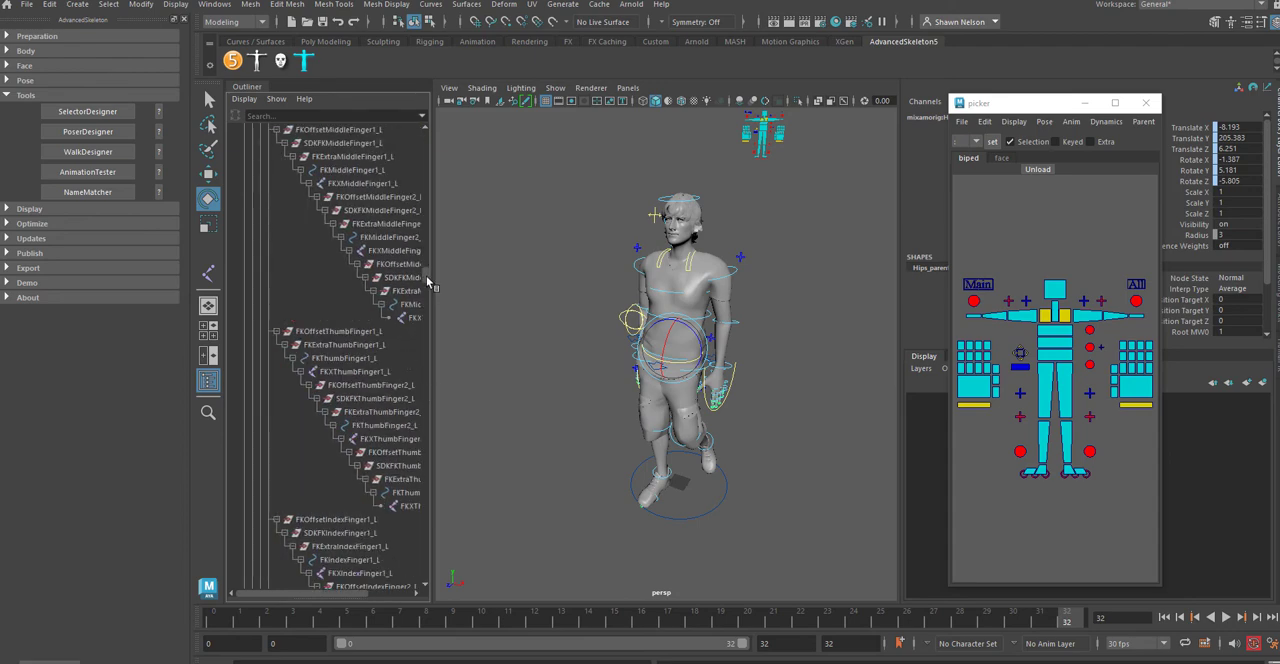
drag(428, 285, 421, 585)
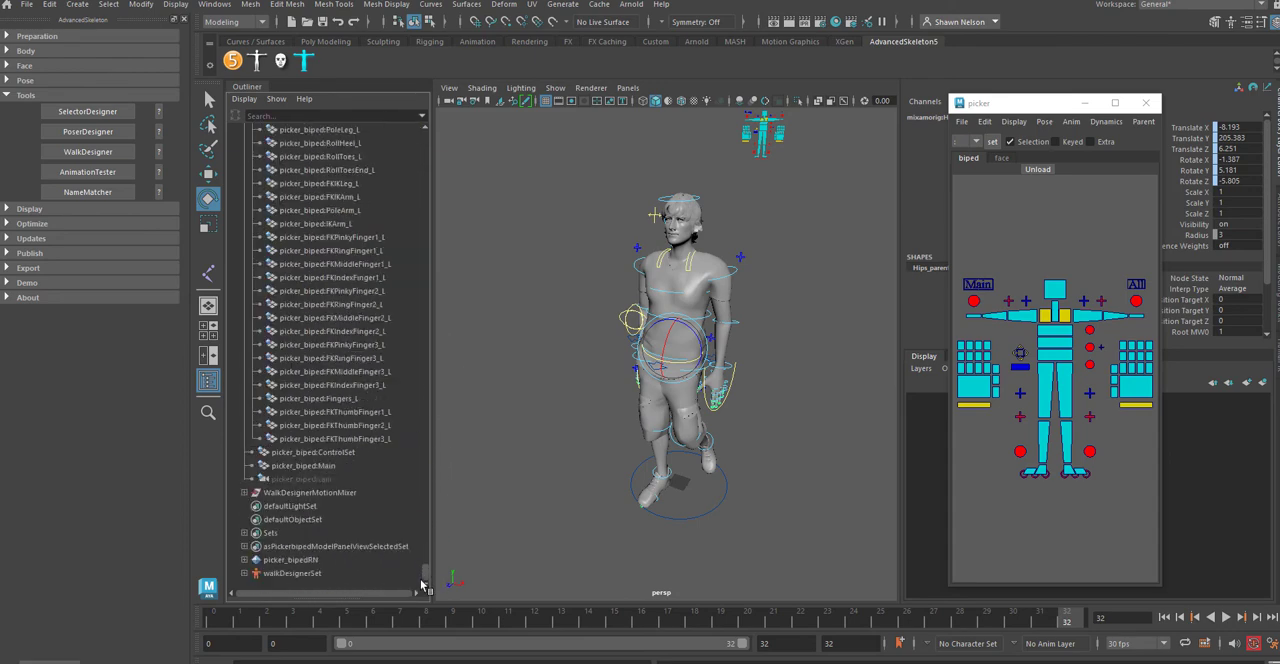
Step: Return to frame 0, select all of the character's rig controls through the picker and play back the walk
shift+click(308, 466)
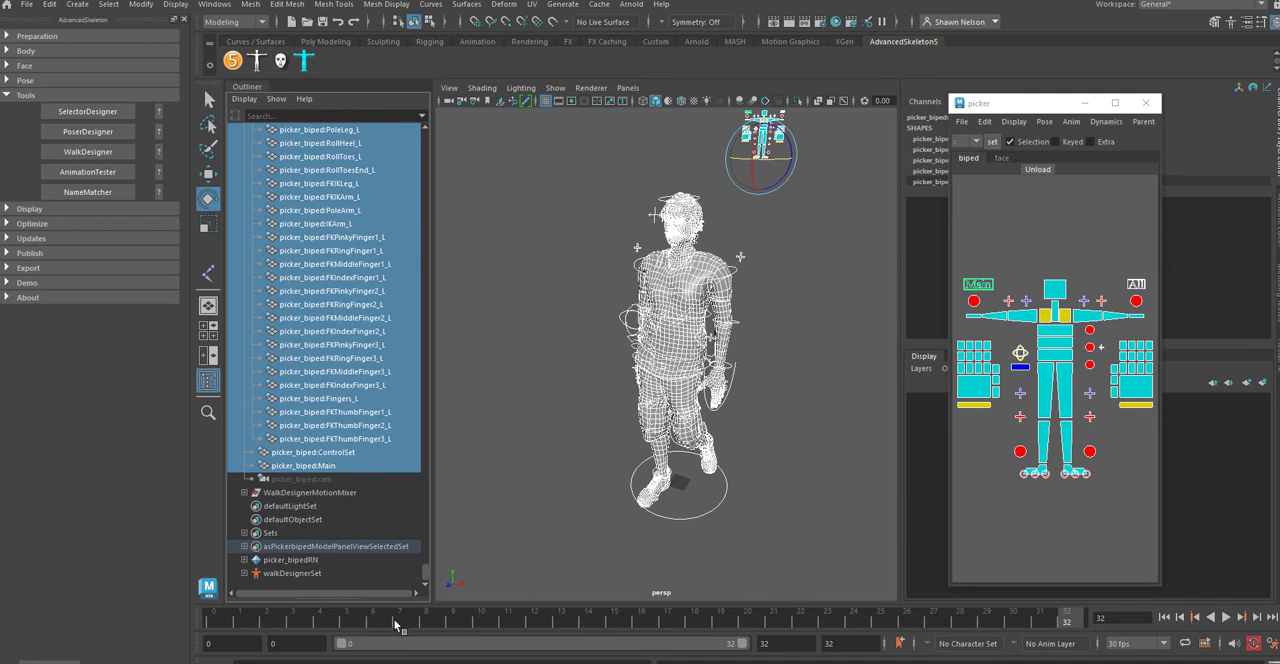
drag(394, 621, 174, 620)
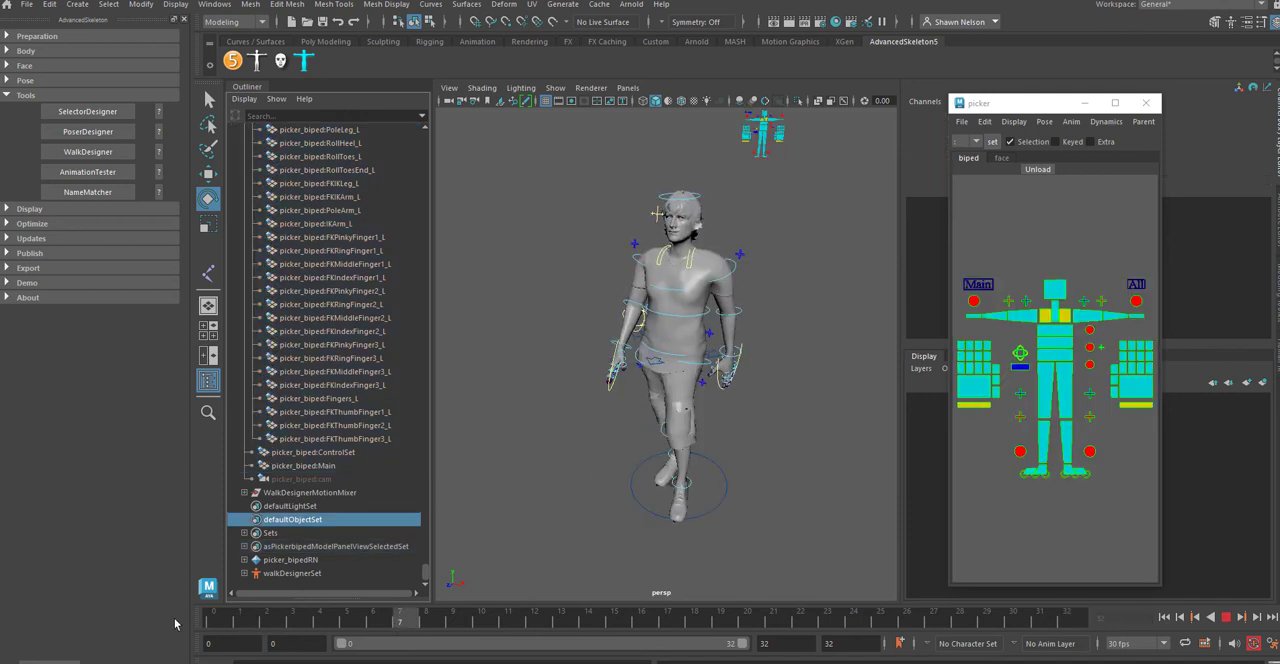
click(1135, 285)
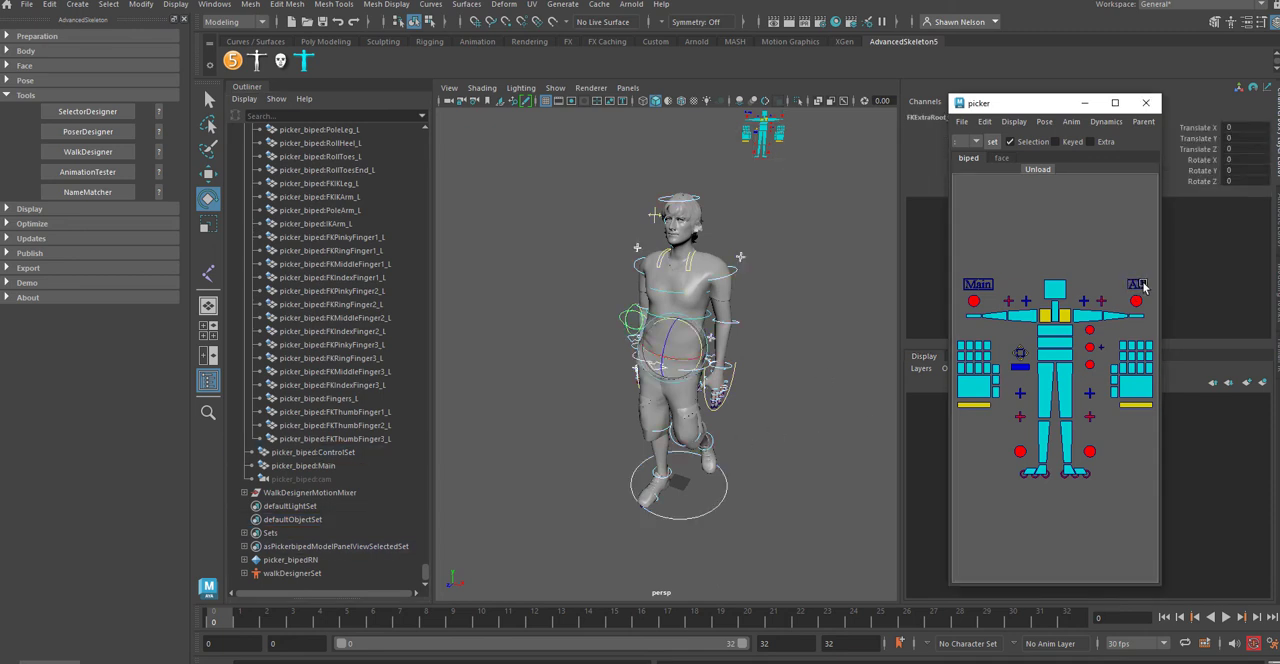
click(1143, 286)
click(1143, 287)
click(1143, 287)
key(alt+v)
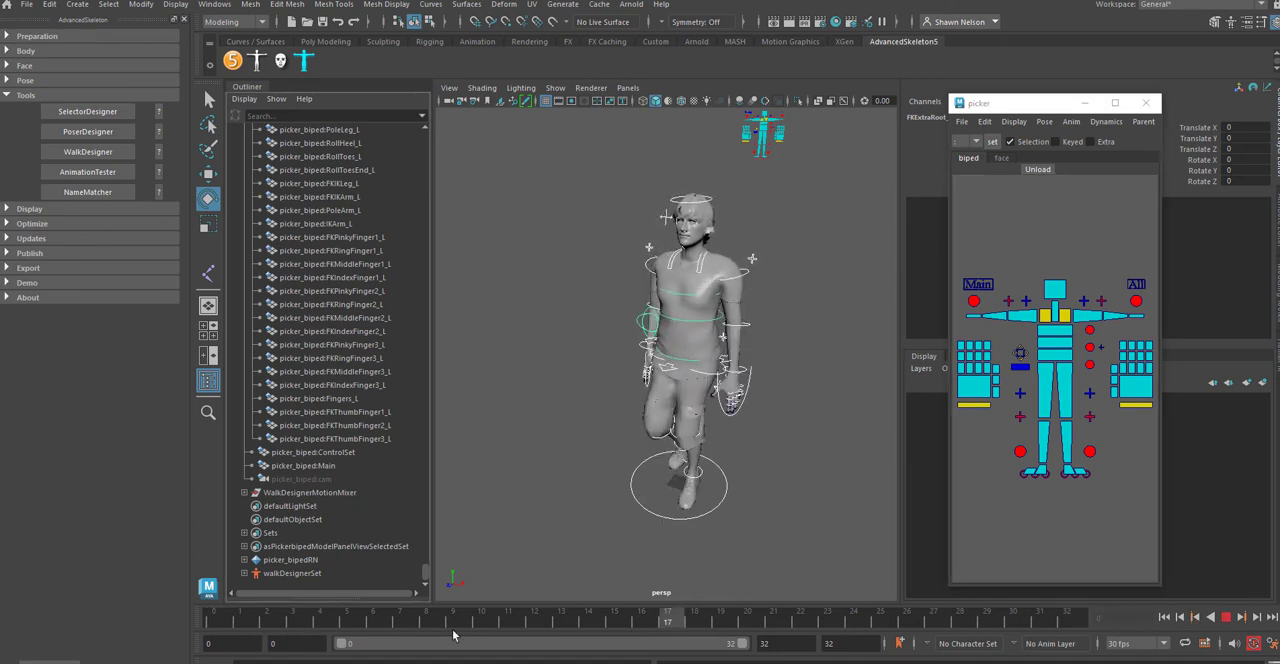
key(alt+v)
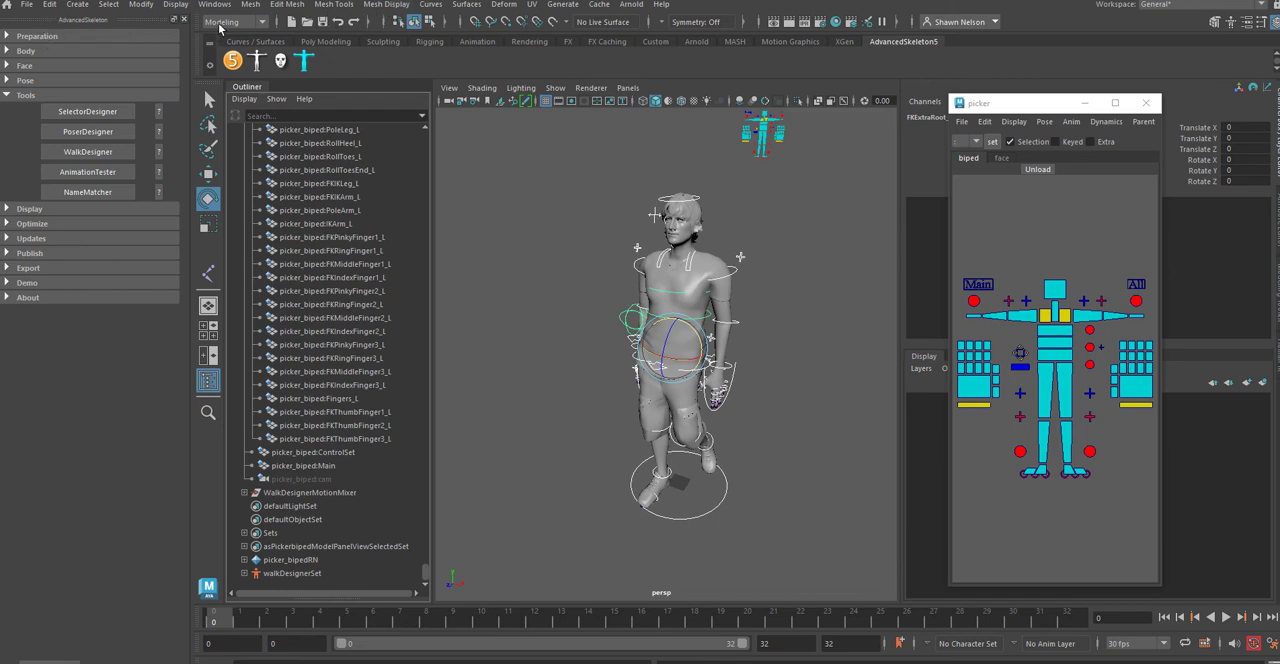
Step: Bake the simulation onto all the selected rig controls and play back the baked walk
click(220, 24)
click(228, 68)
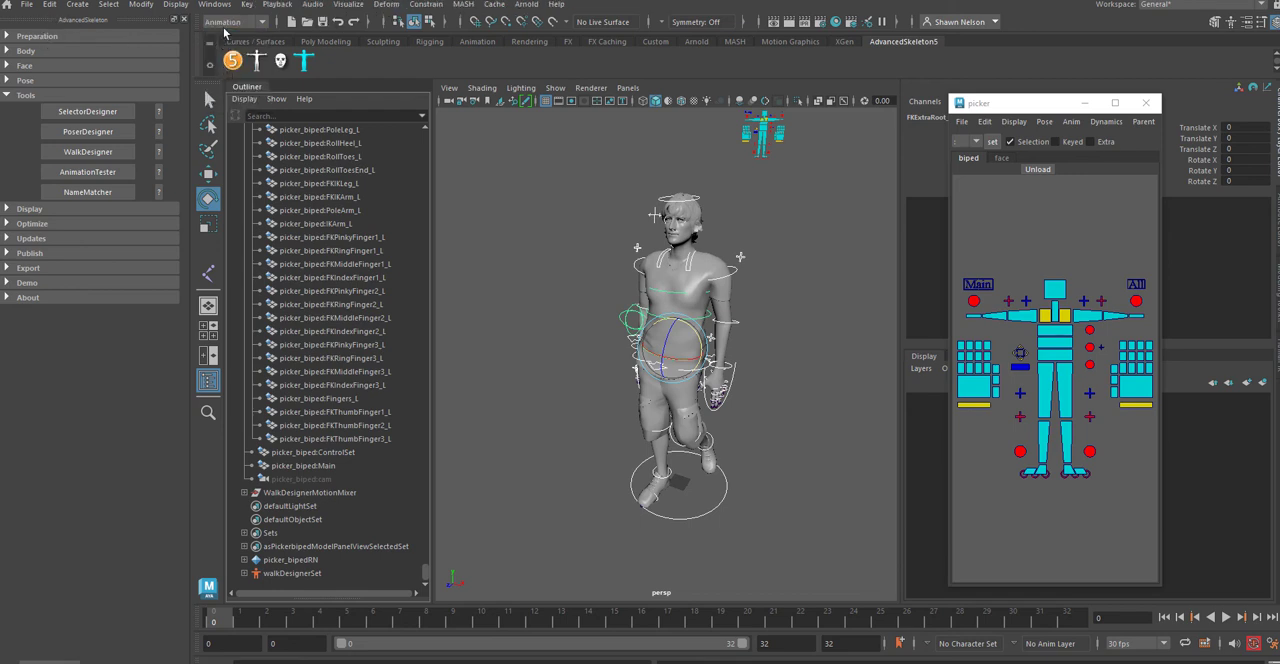
click(247, 5)
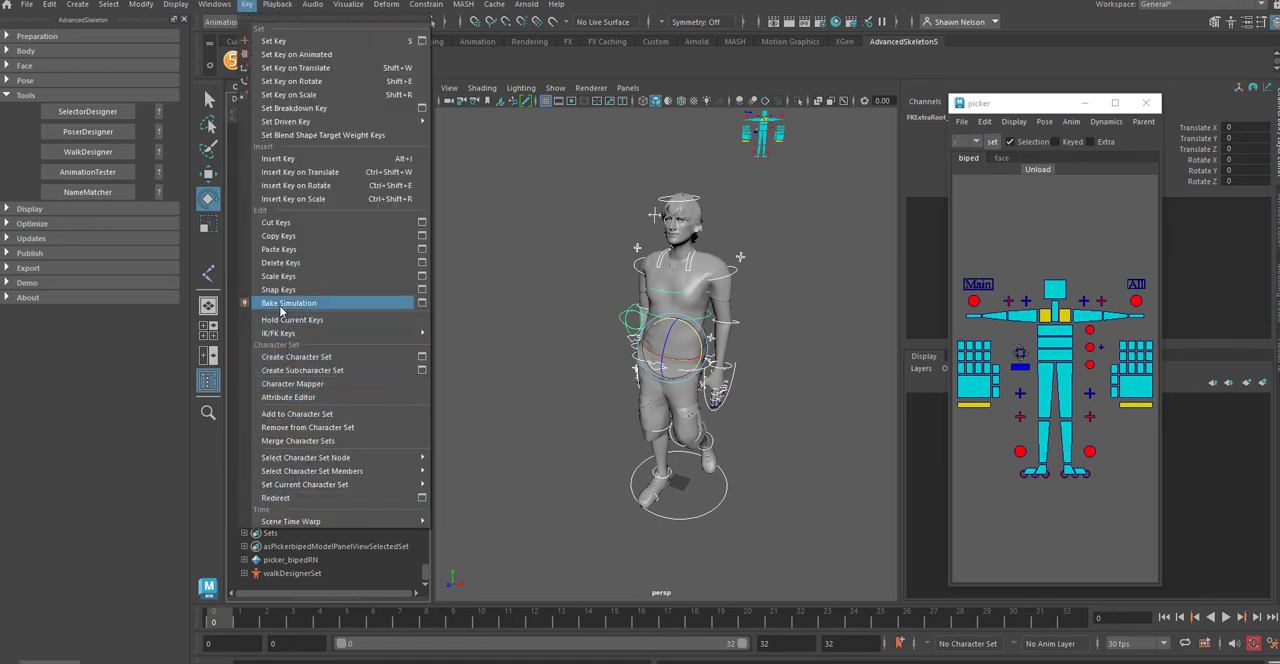
click(397, 305)
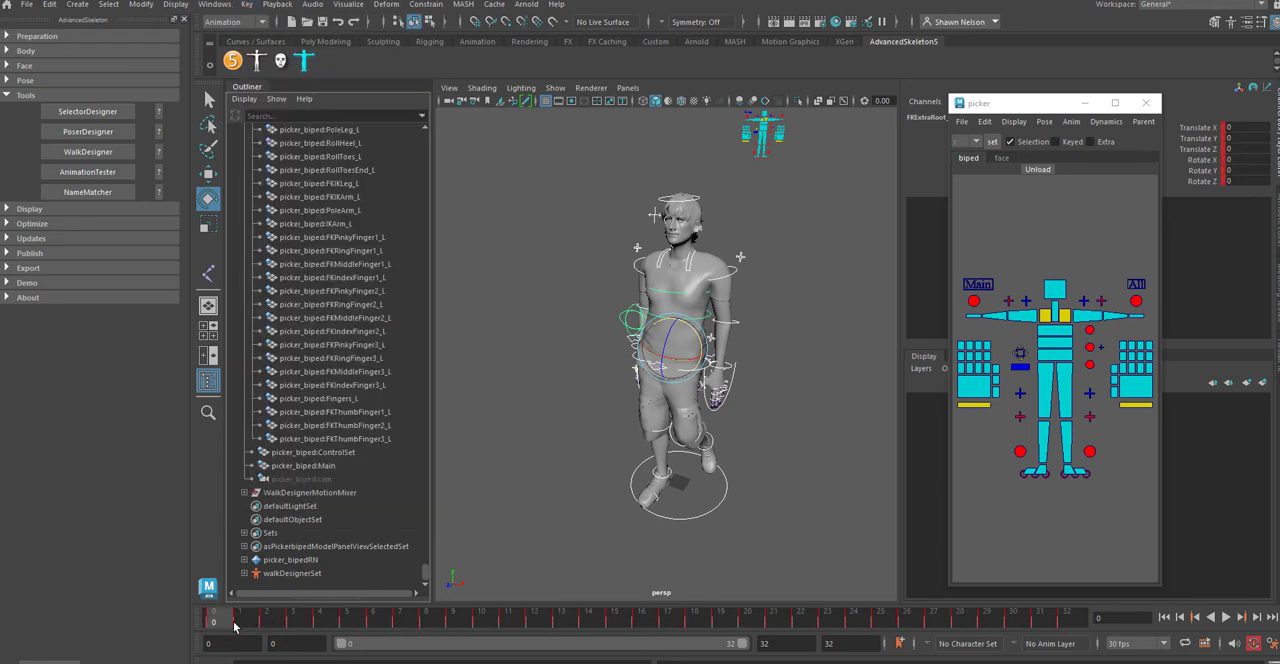
key(alt+v)
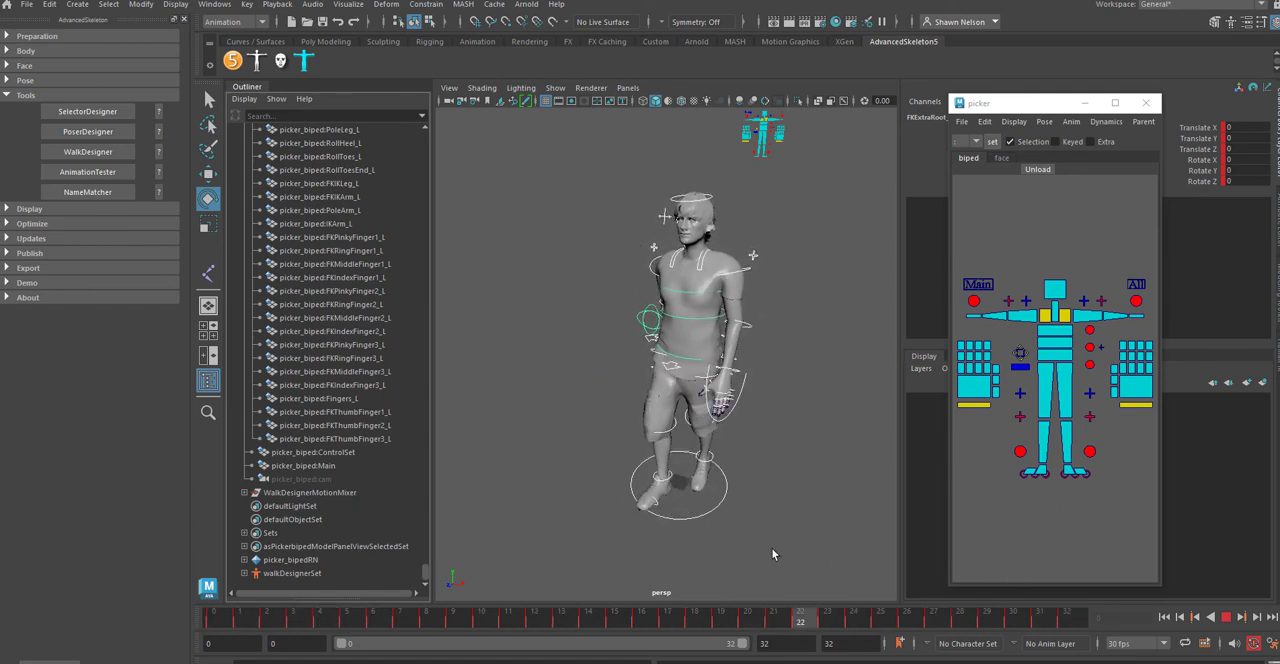
key(Escape)
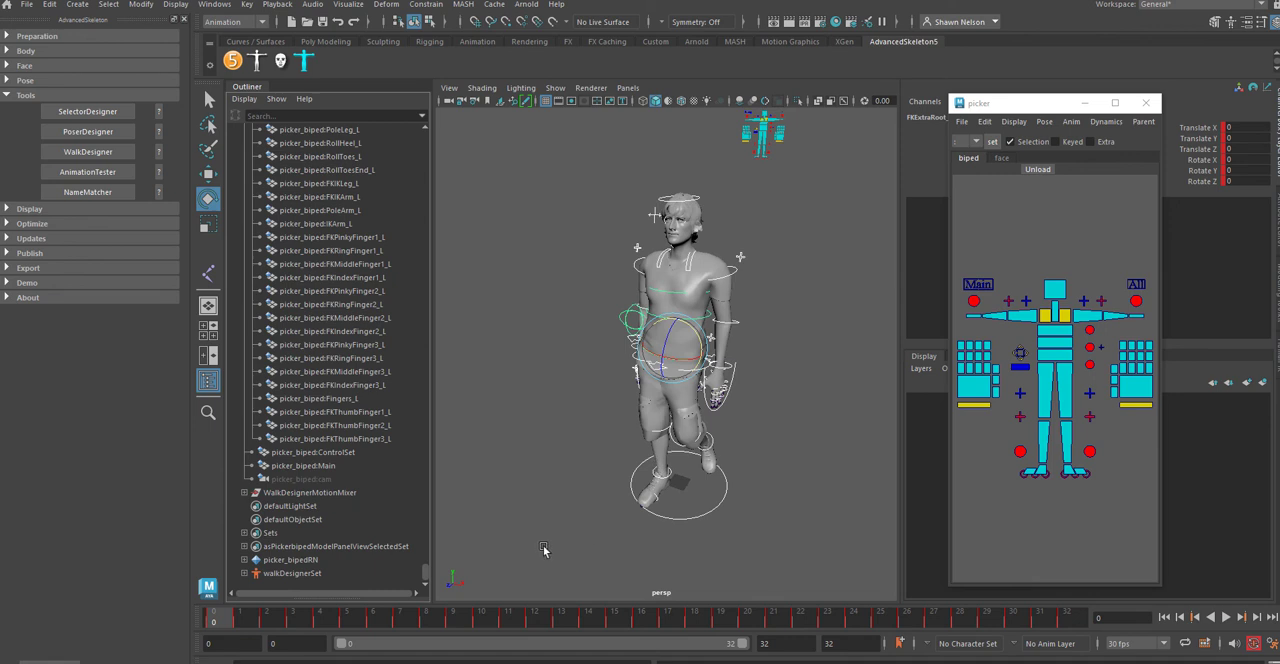
Step: Select the FKRoot_M control and open its animation curves in a taller Graph Editor window
click(676, 365)
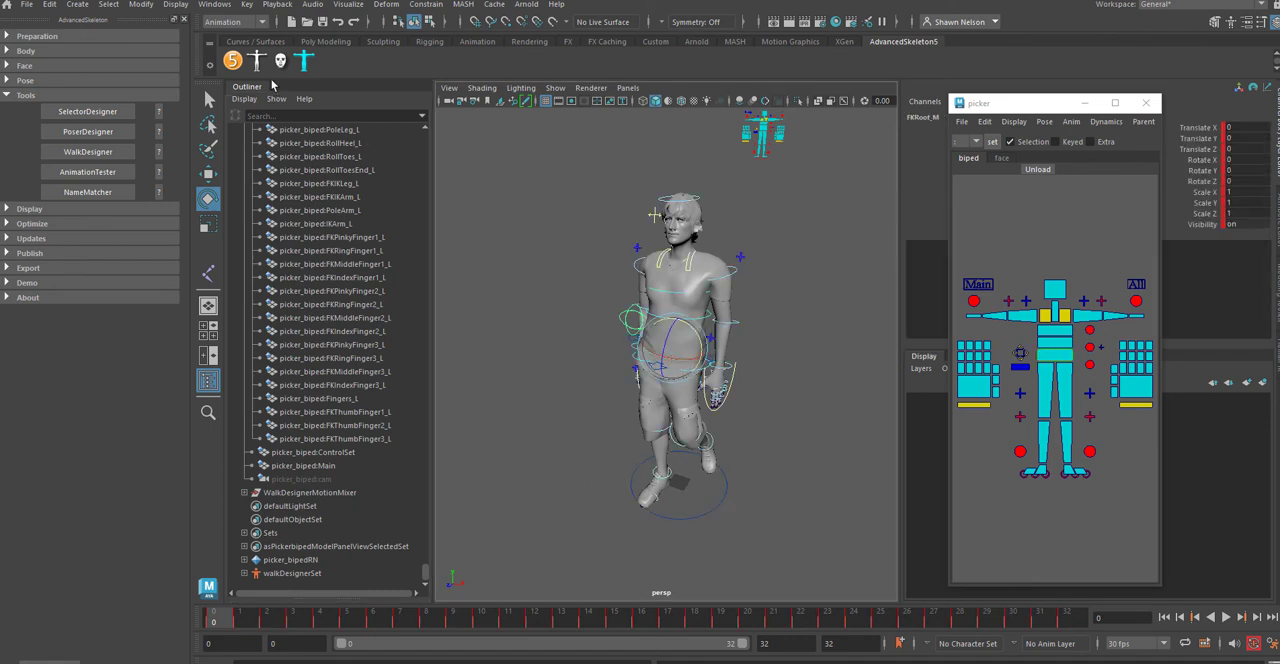
click(218, 6)
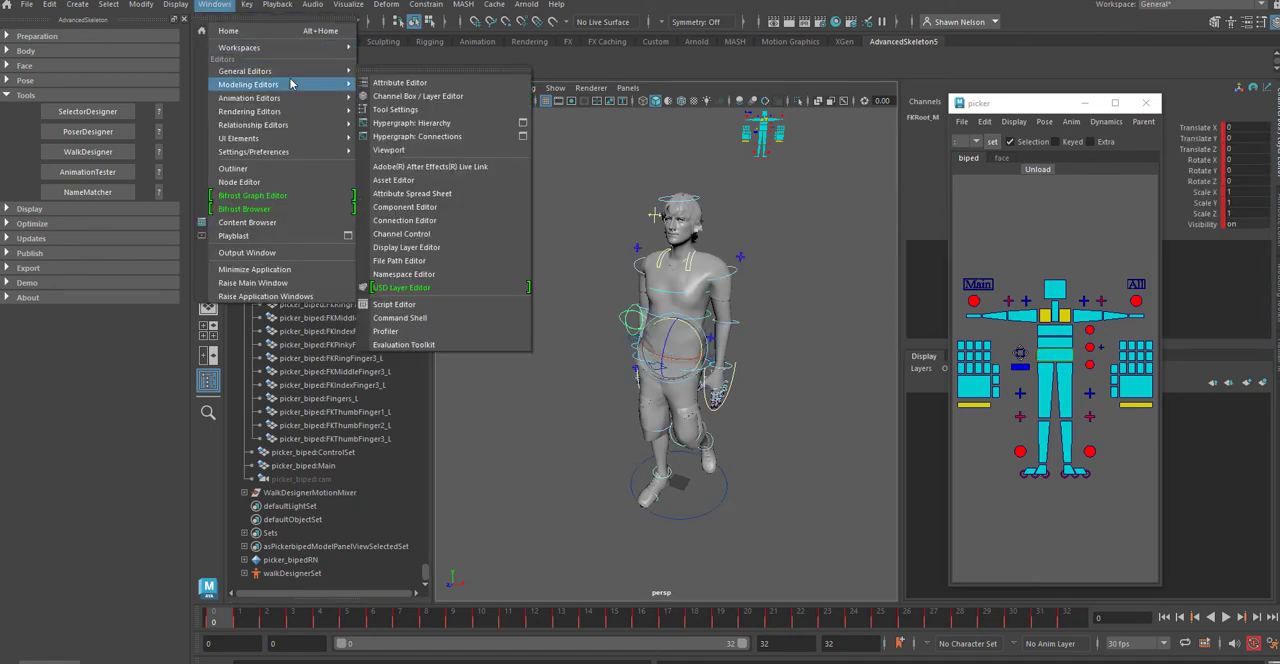
mouse_move(295, 86)
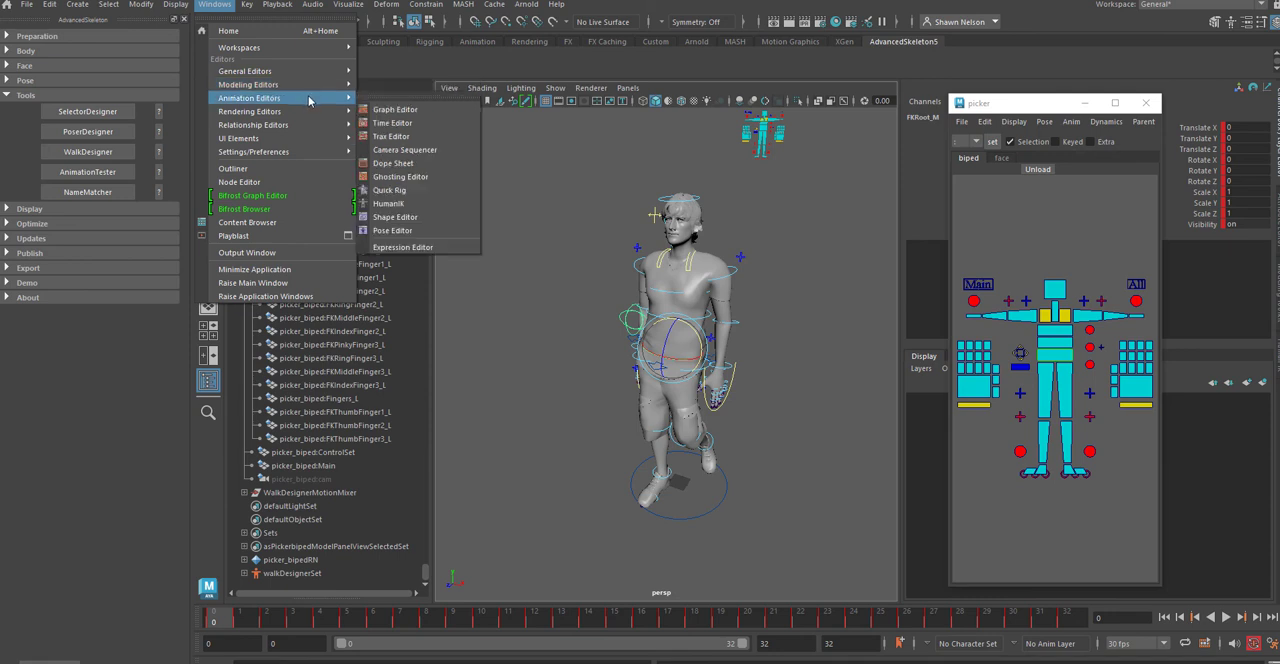
click(397, 117)
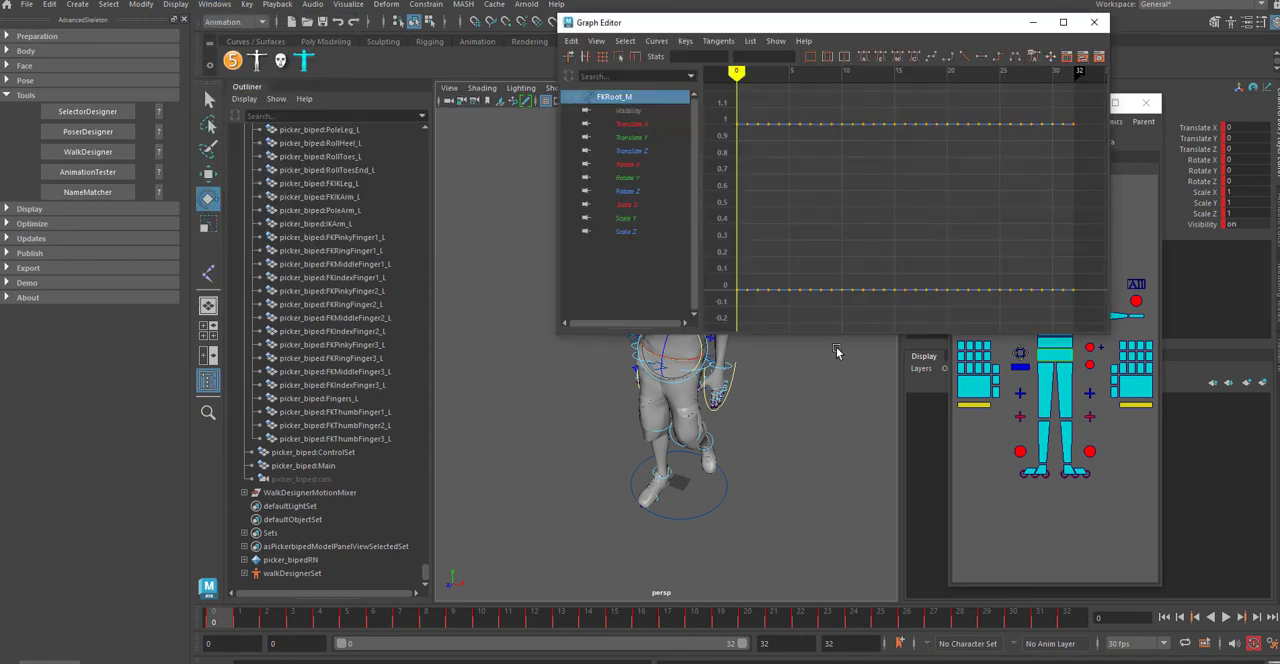
drag(840, 333, 840, 503)
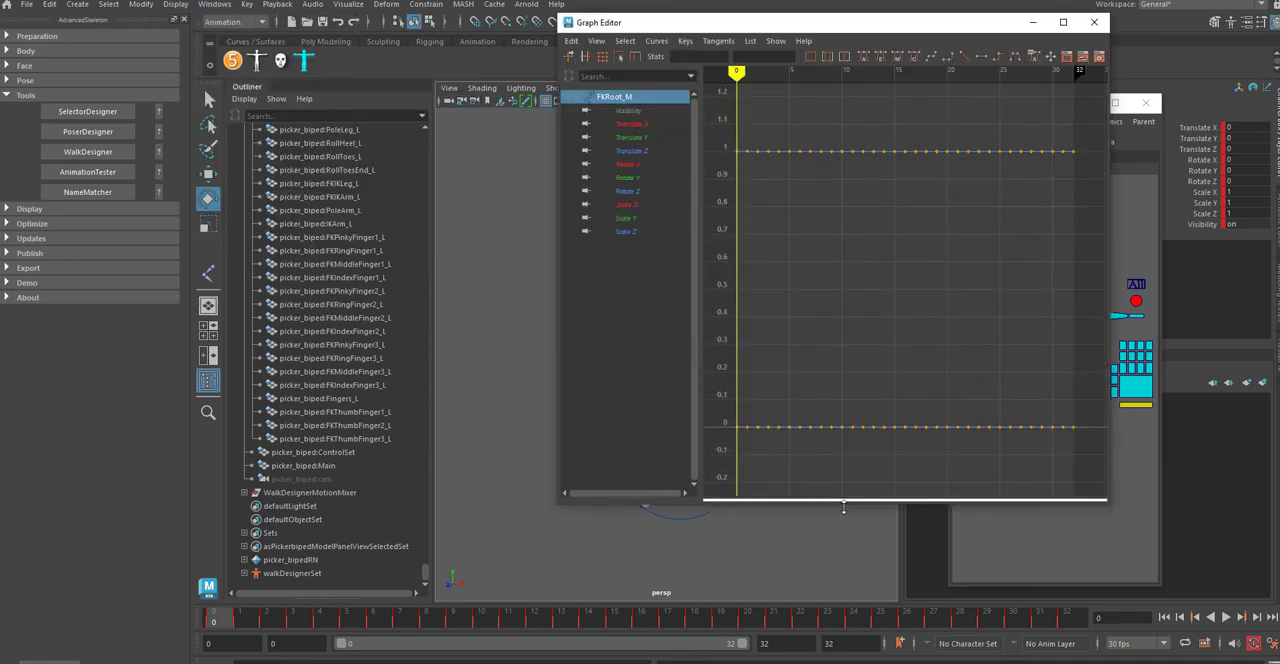
Step: Examine FKRoot_M's translate, rotate and Scale X curves one by one, and close the Graph Editor
click(635, 137)
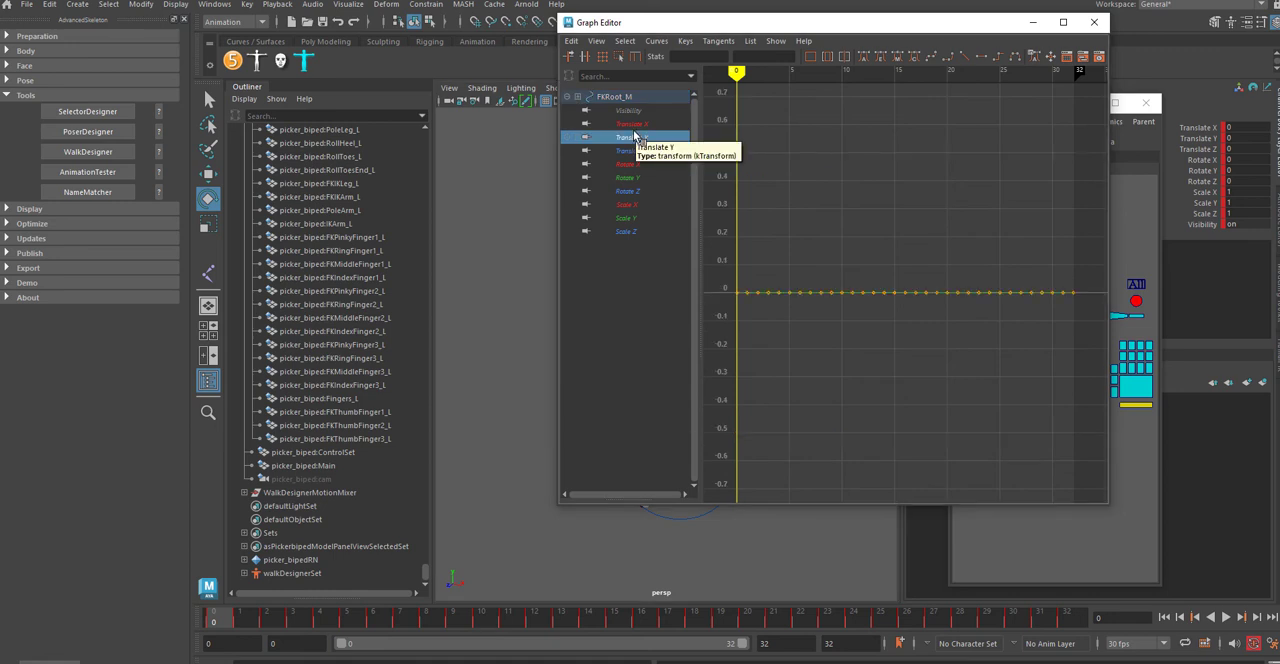
key(f)
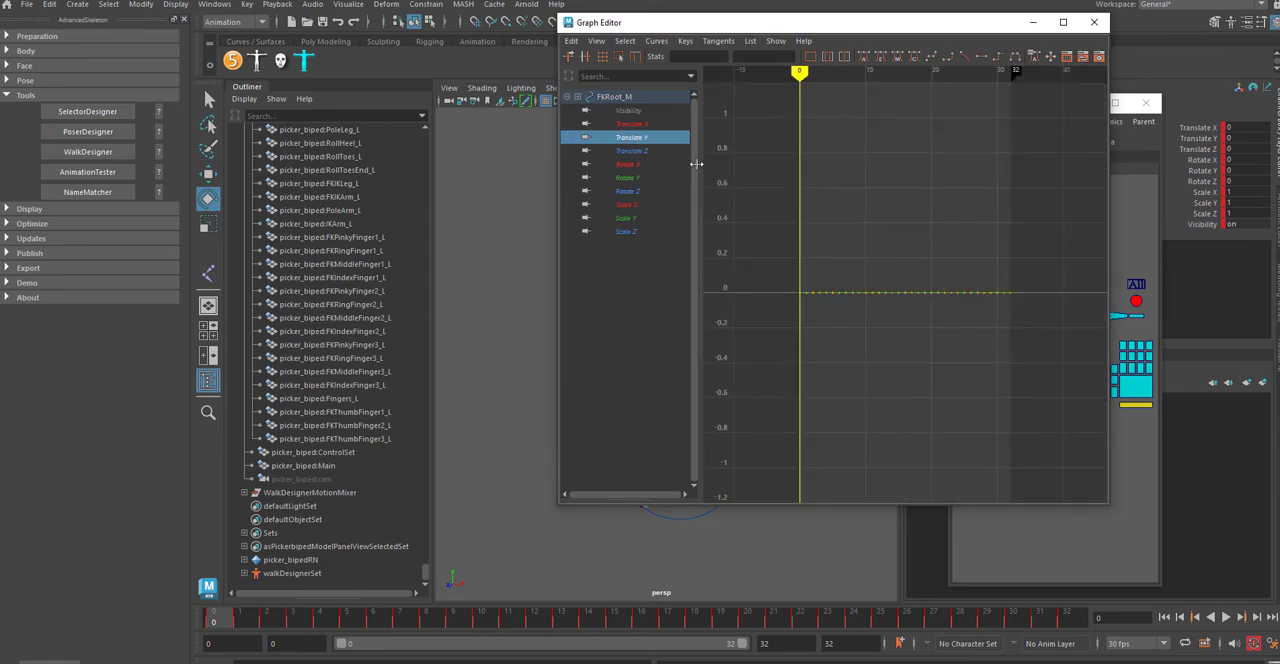
click(630, 138)
click(627, 124)
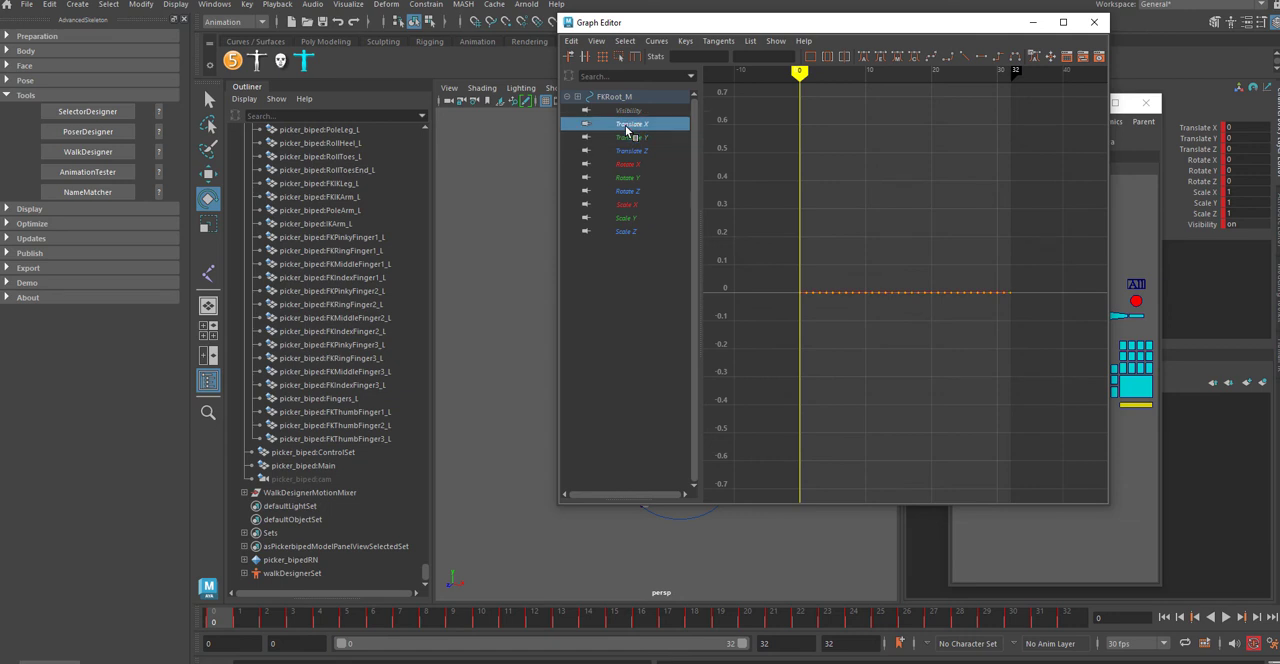
click(629, 151)
click(627, 164)
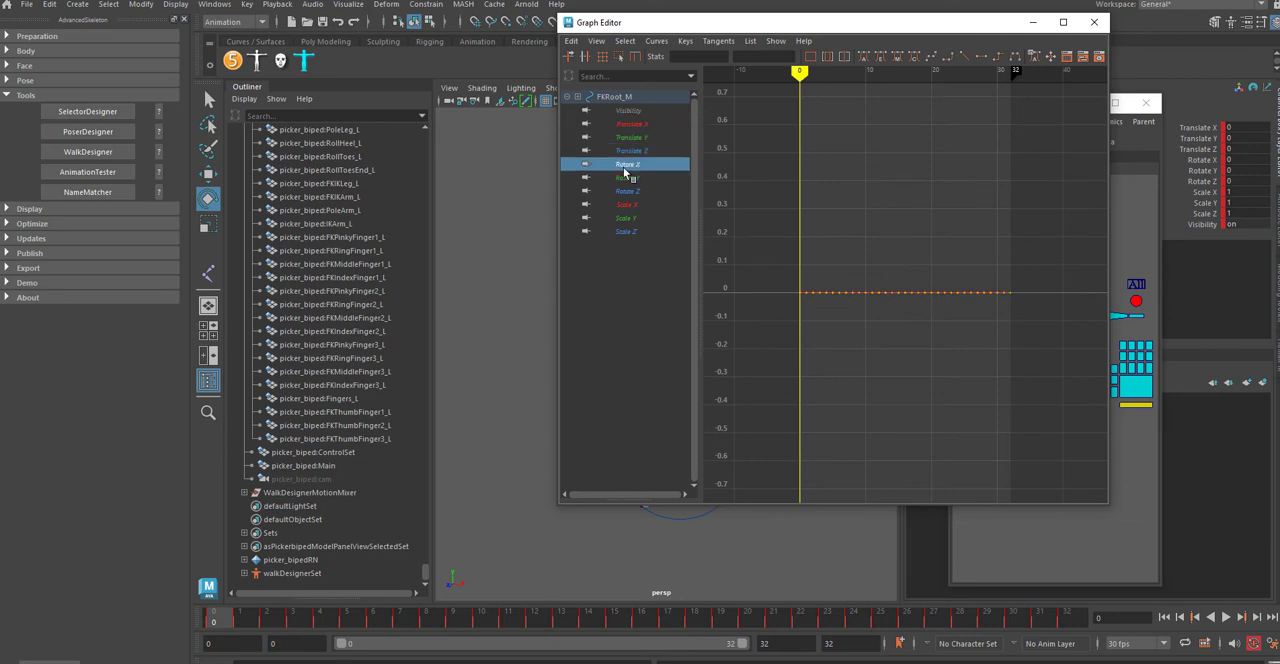
click(627, 177)
click(630, 191)
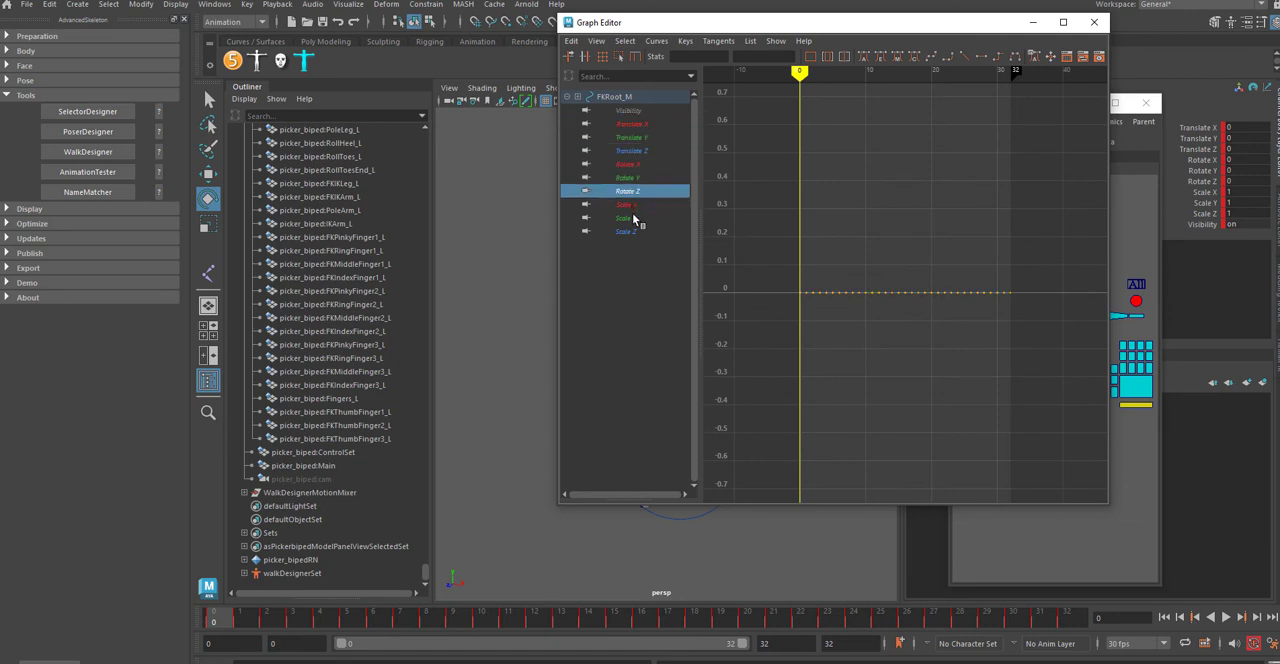
click(628, 205)
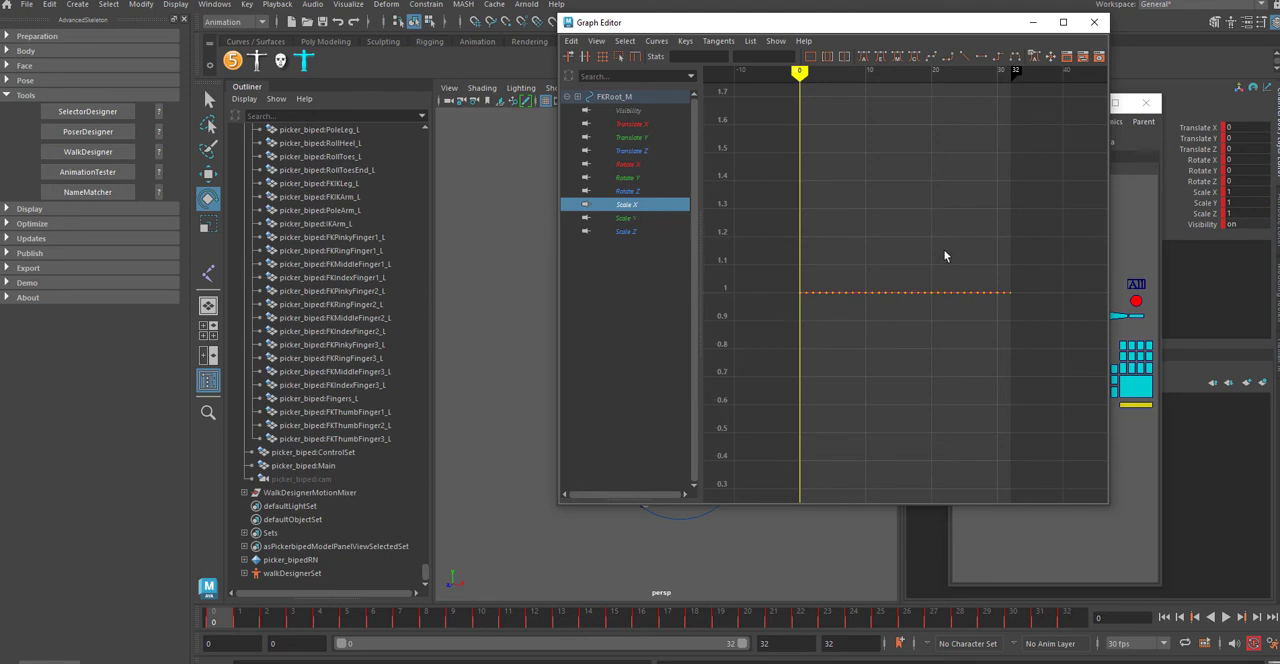
click(632, 191)
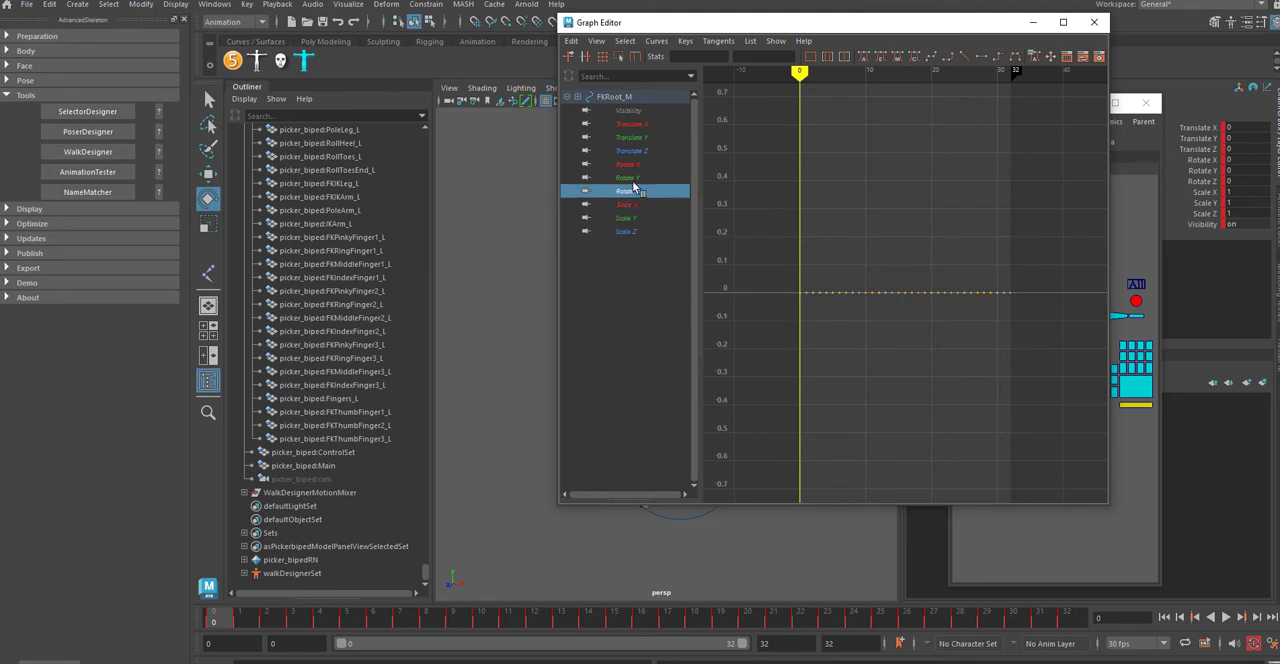
click(630, 178)
click(1094, 22)
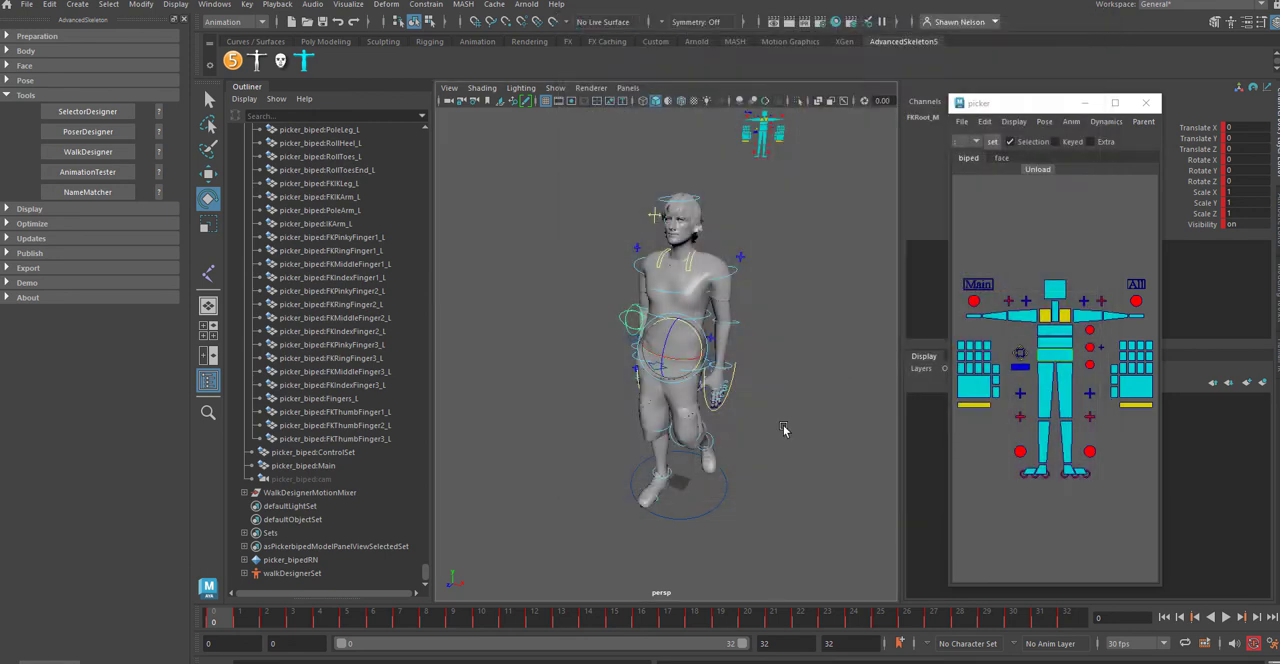
Step: Select the RootX_M hip control in a close-up view of the character's pelvis
click(652, 374)
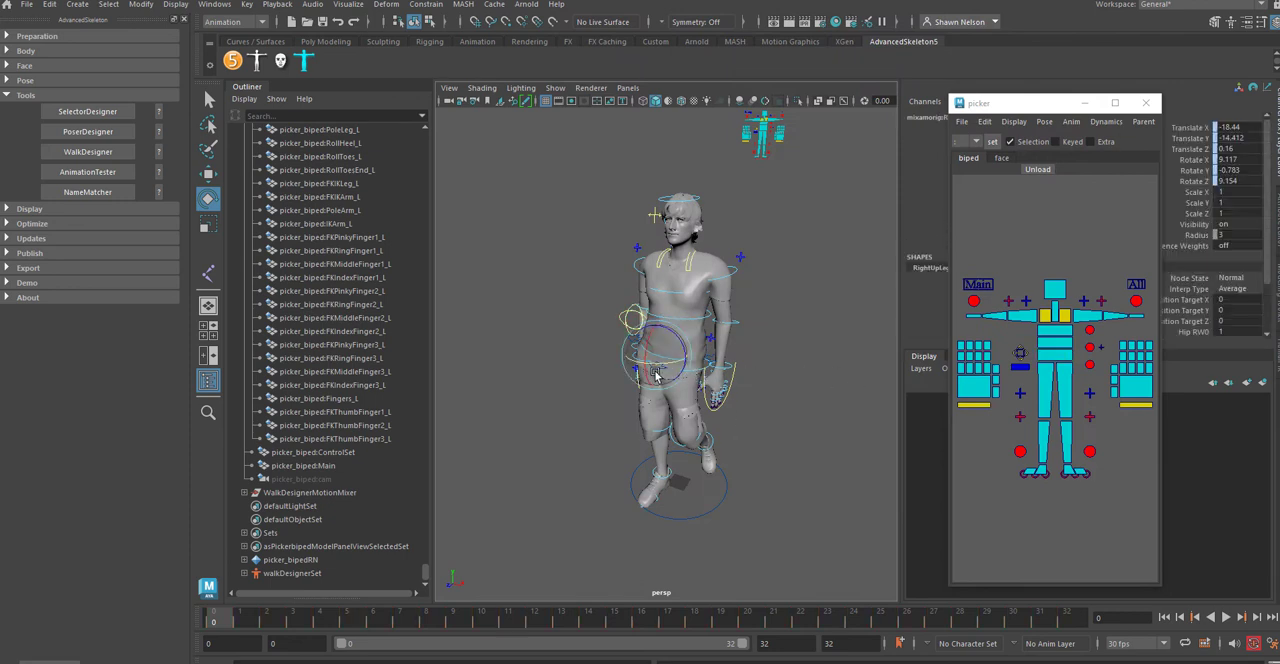
key(ctrl+1)
alt+right_drag(826, 513, 766, 436)
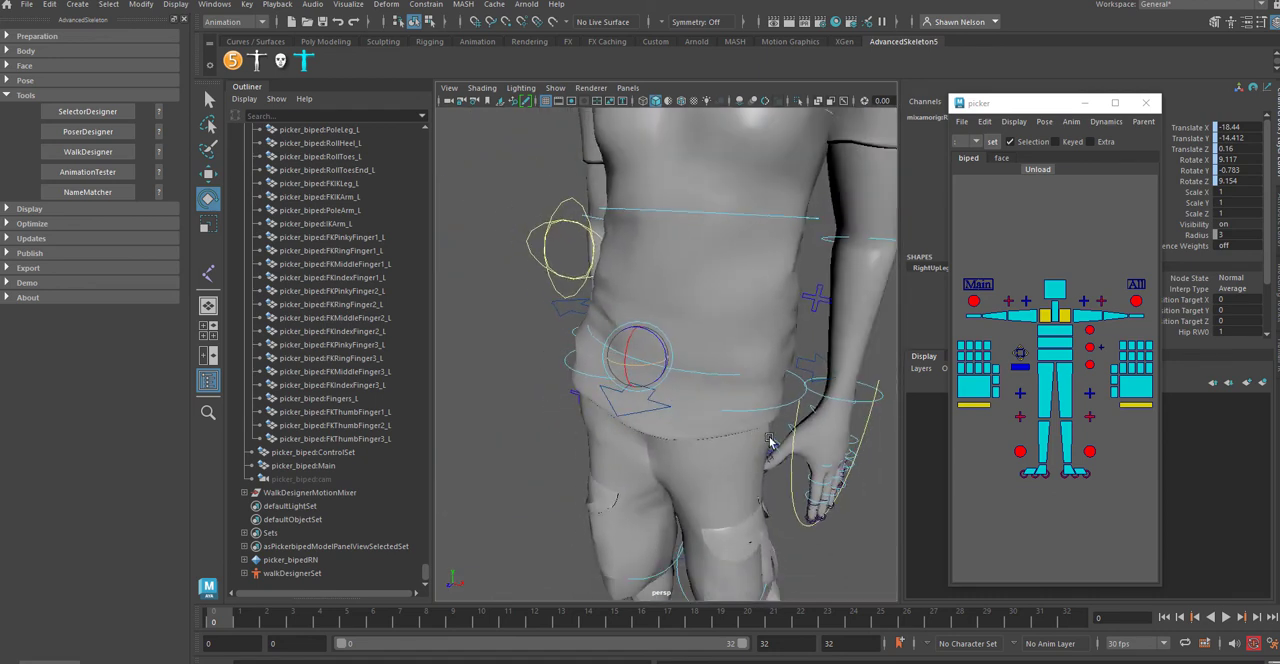
click(527, 479)
click(566, 315)
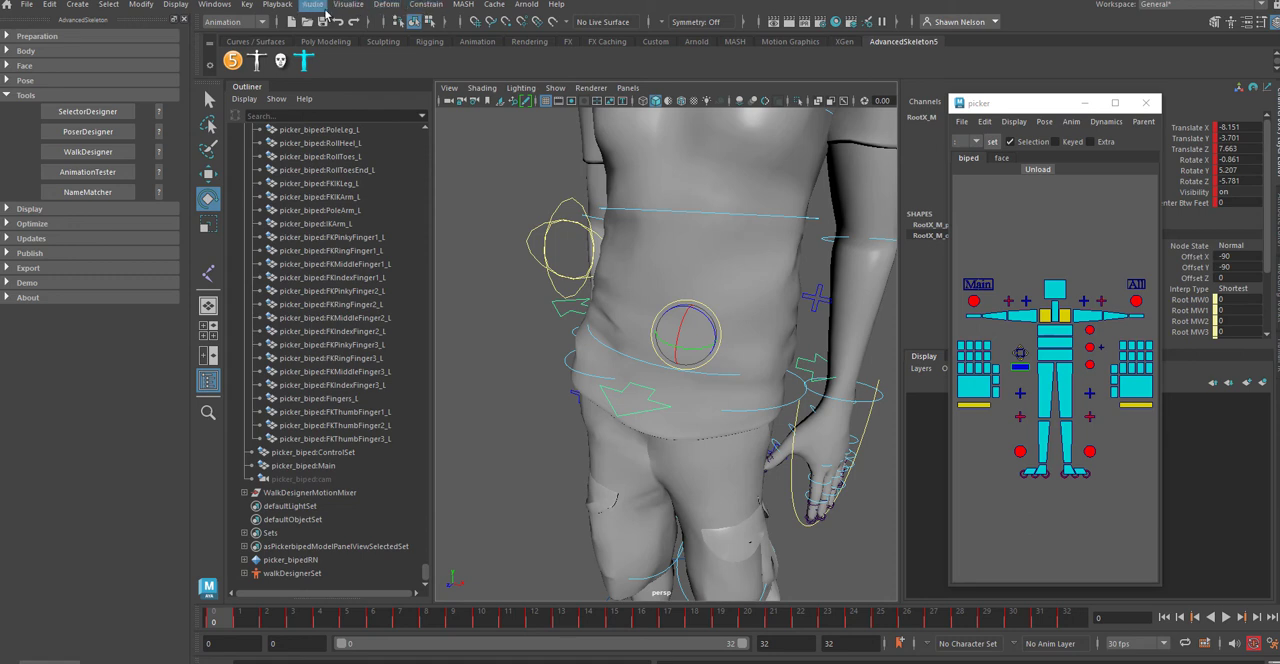
Step: Open the Graph Editor for the RootX_M control and dismiss the Slack notification
click(214, 4)
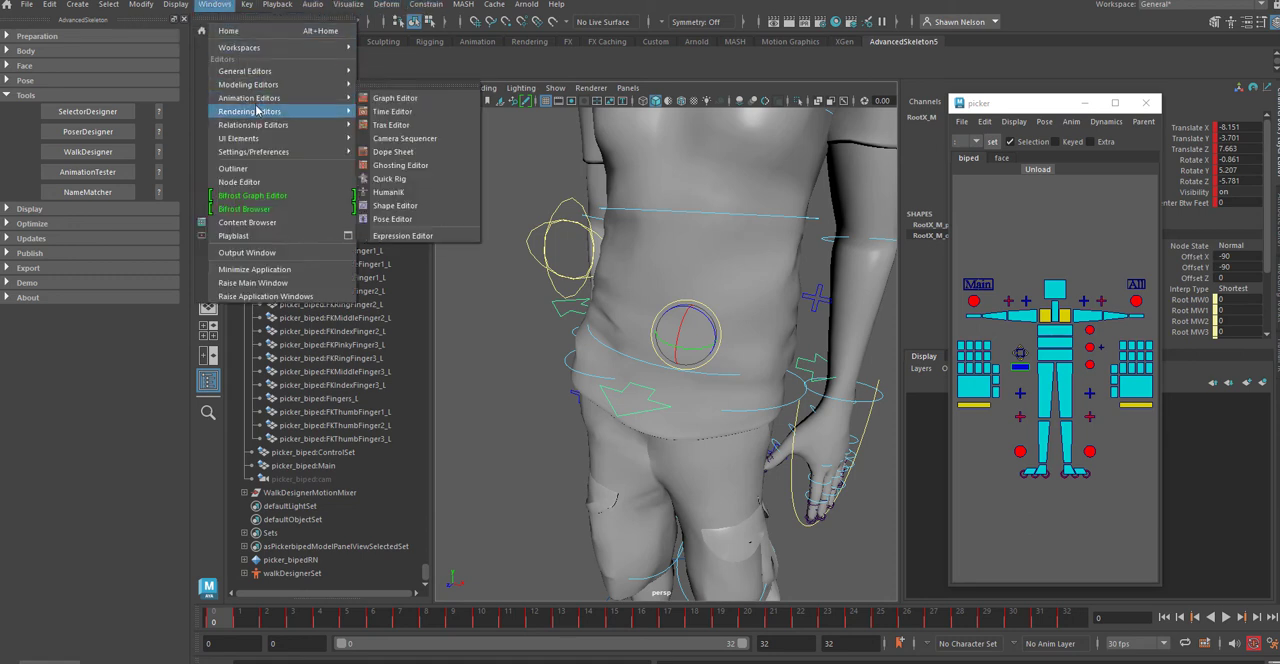
mouse_move(290, 111)
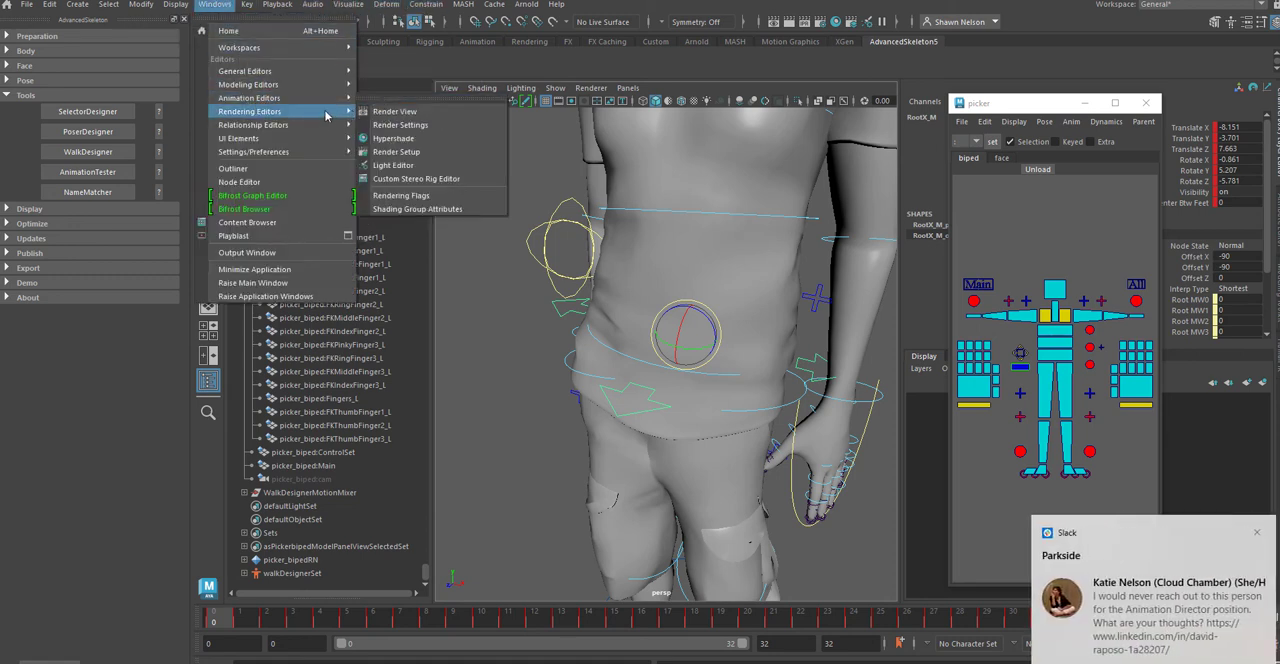
click(378, 100)
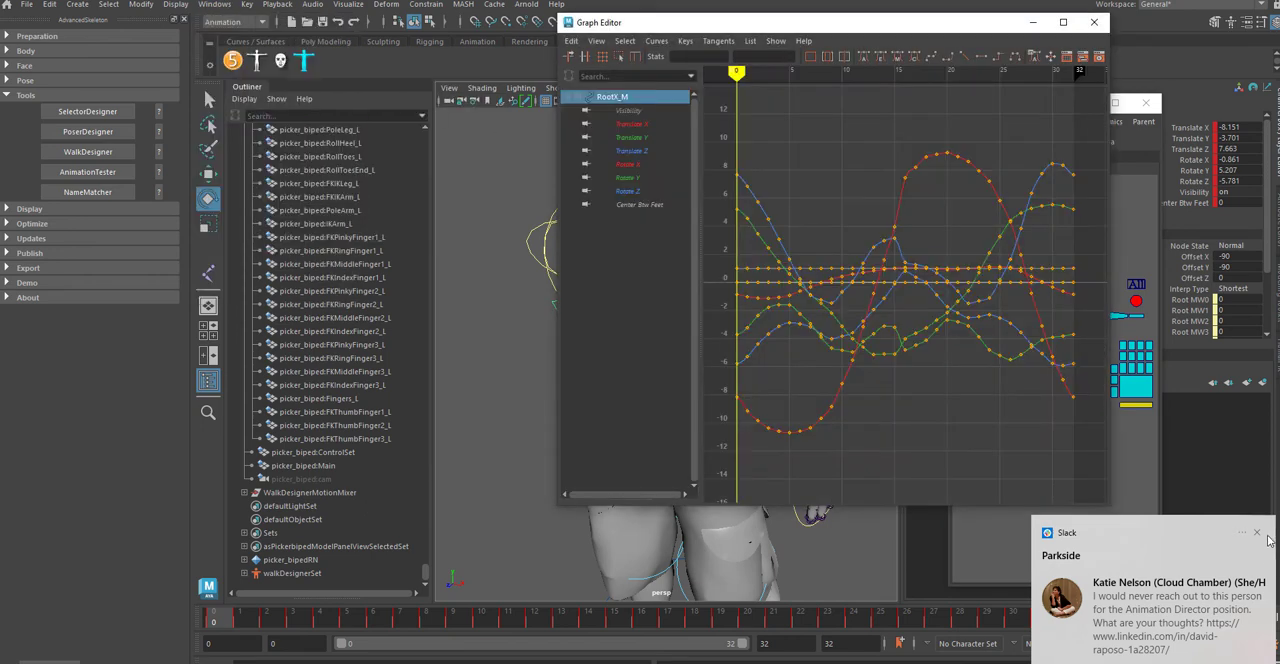
click(1257, 532)
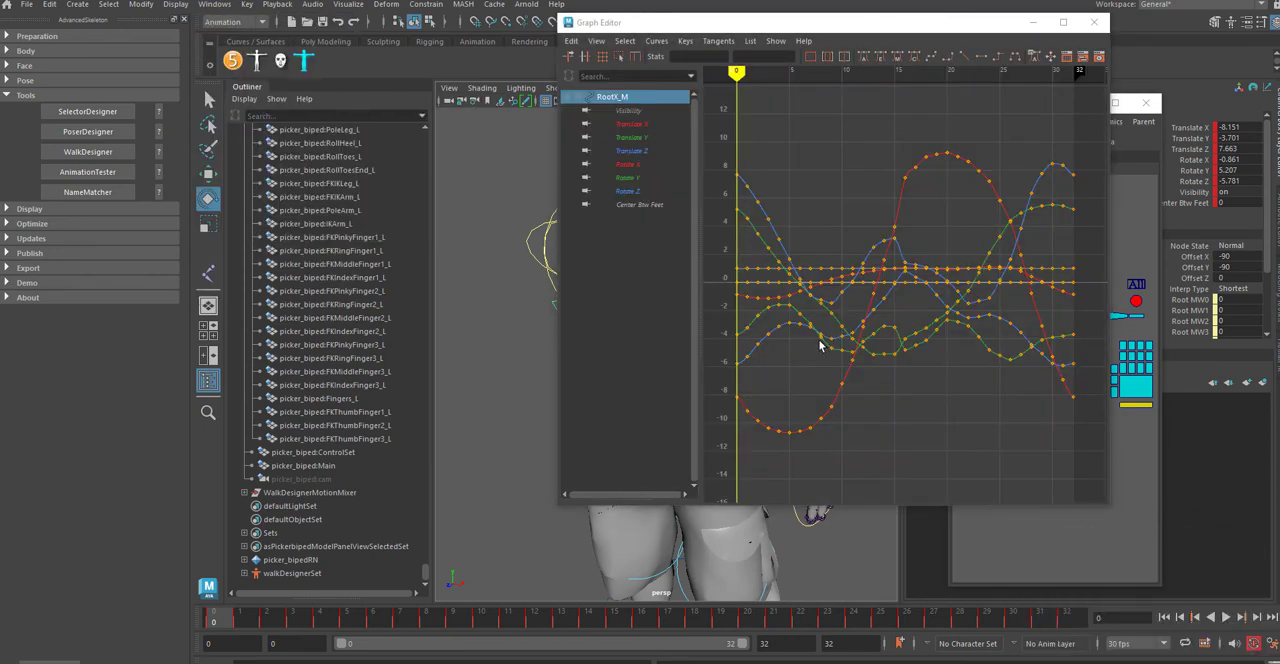
Step: Widen the Graph Editor to inspect RootX_M's baked curves and isolate its Translate X curve
alt+right_drag(974, 459, 955, 417)
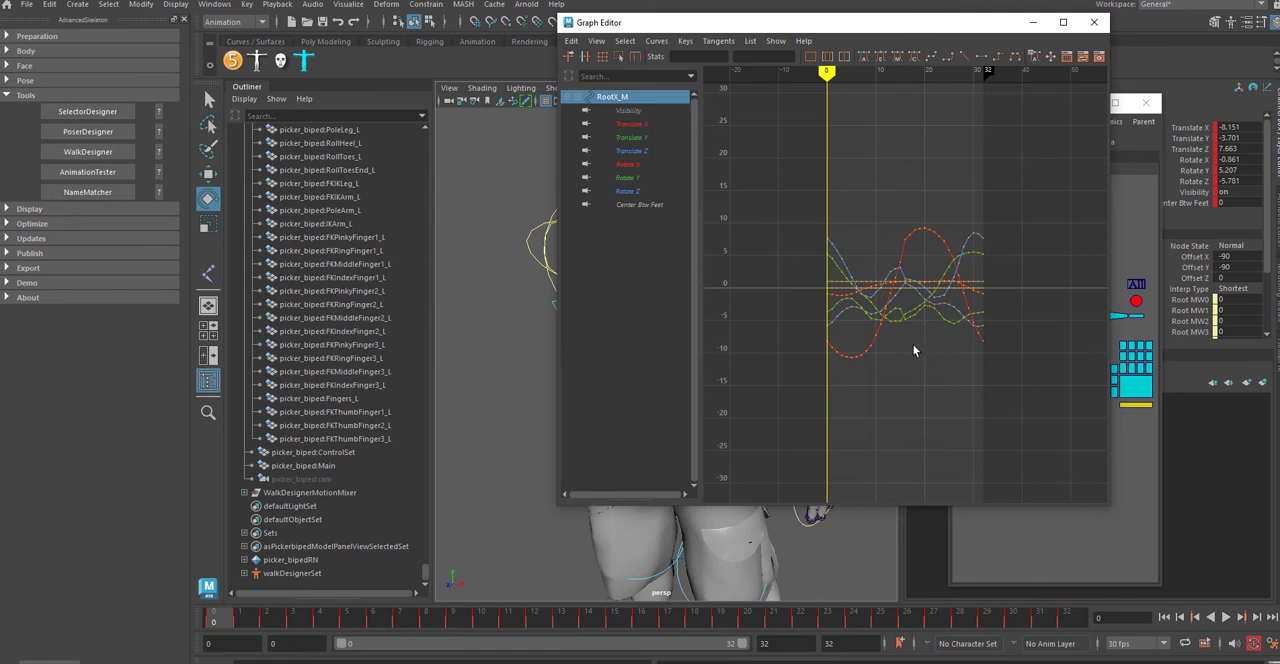
alt+middle_drag(948, 371, 850, 397)
alt+right_drag(801, 294, 894, 393)
mouse_move(894, 393)
alt+middle_down()
mouse_move(963, 306)
mouse_move(1012, 310)
alt+middle_up()
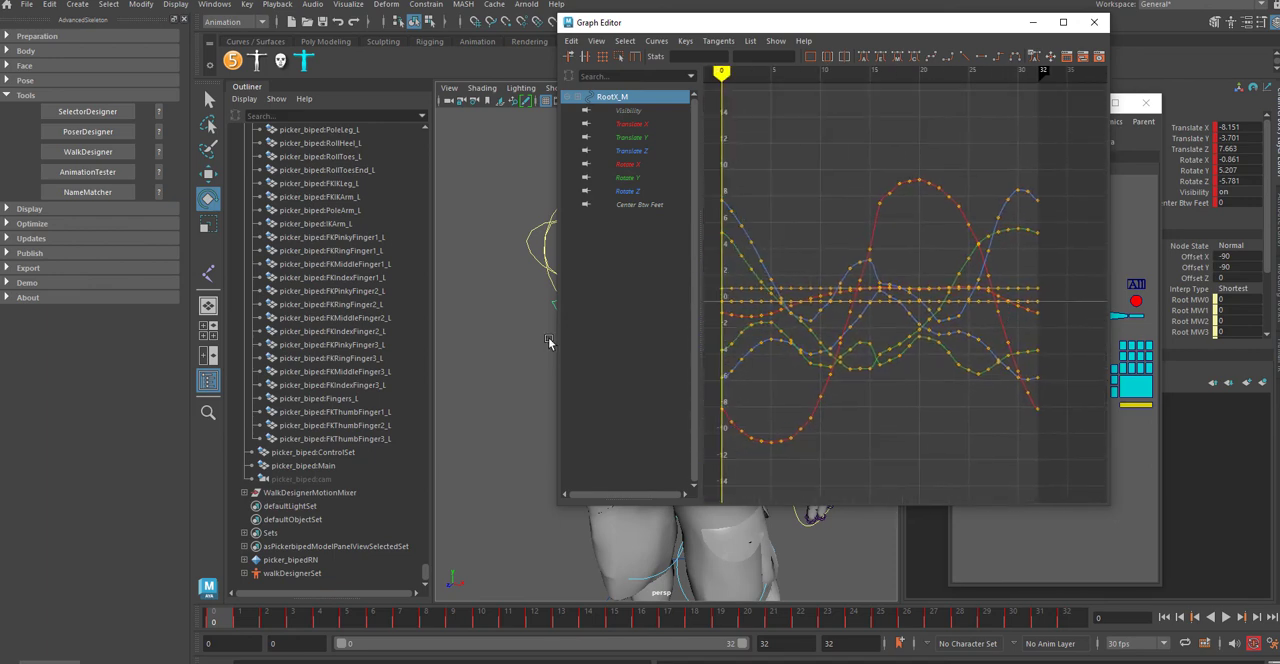
drag(556, 344, 45, 427)
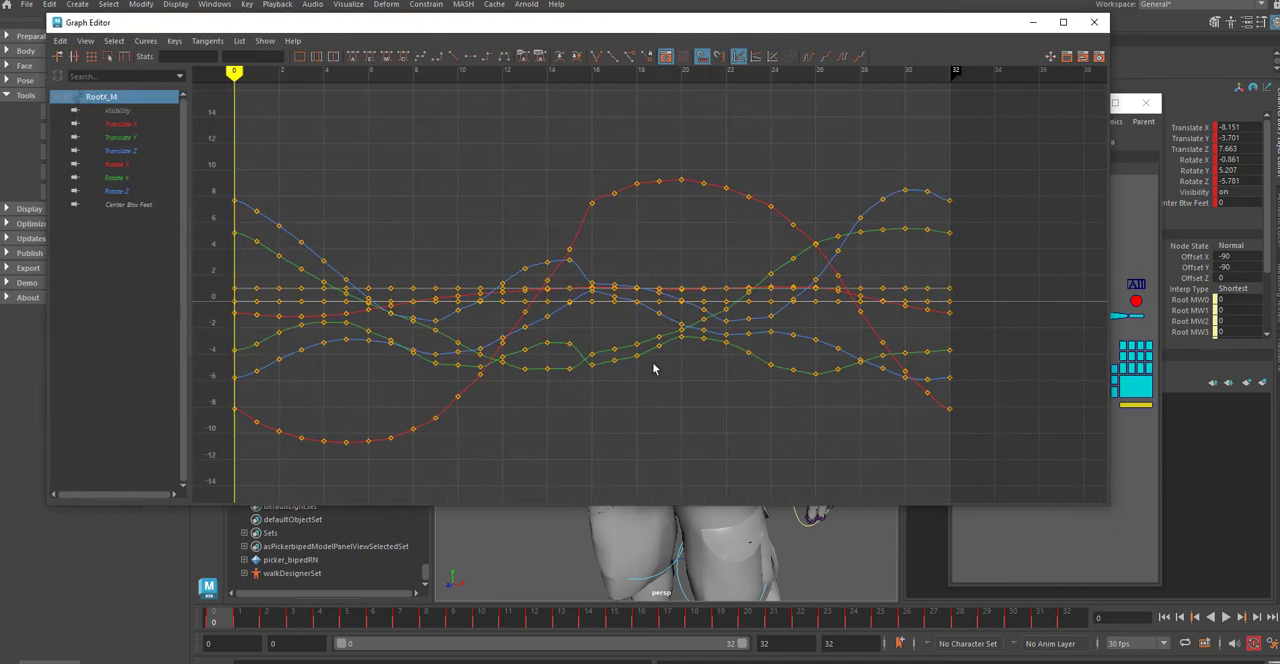
mouse_move(753, 377)
alt+middle_down()
mouse_move(766, 395)
mouse_move(865, 393)
alt+middle_up()
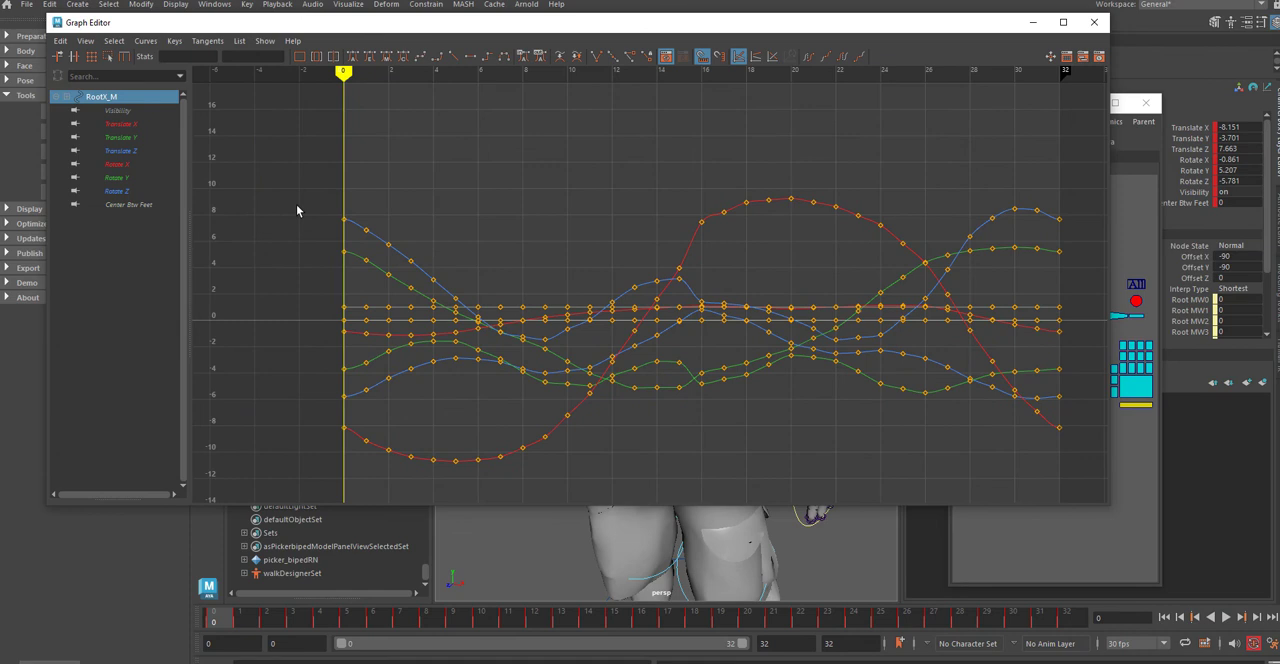
click(120, 125)
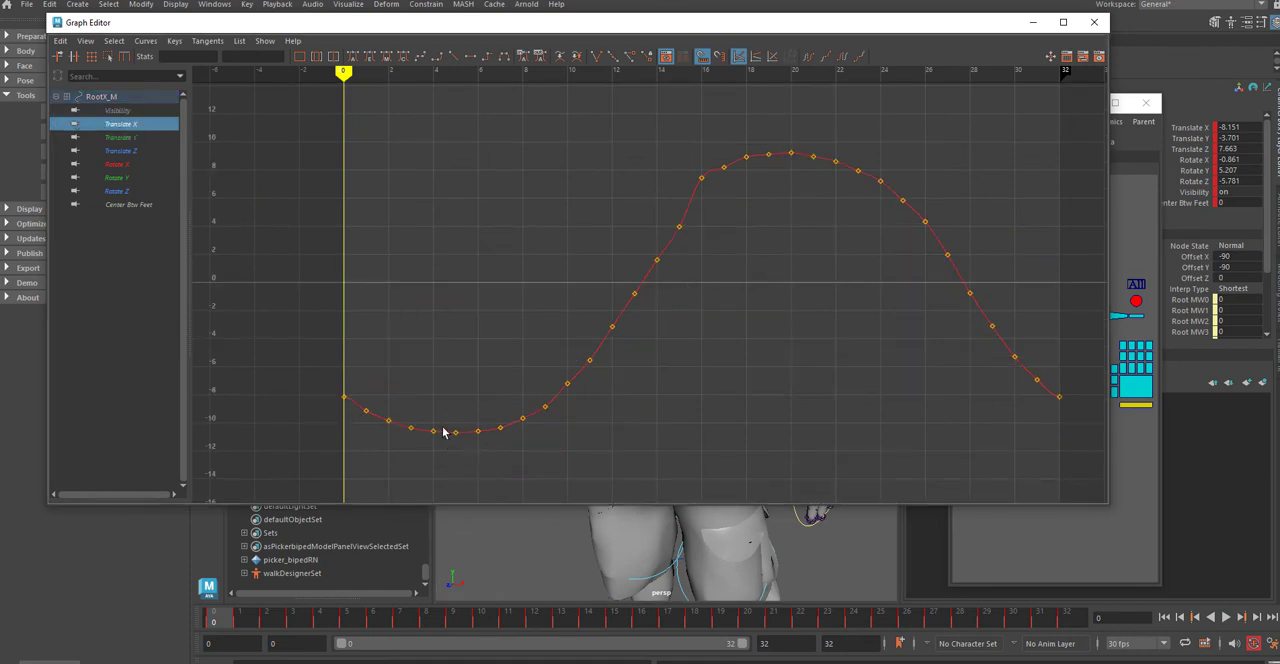
Step: Thin out RootX_M's Translate X curve by deleting the in-between keys, keeping only those at its ends and extremes
drag(362, 383, 440, 461)
key(Delete)
drag(475, 226, 690, 512)
key(Delete)
click(677, 226)
key(Delete)
drag(686, 144, 774, 240)
key(Delete)
drag(803, 150, 1051, 431)
key(Delete)
Step: Delete RootX_M's Translate Y keys between frames 0 and 20, keeping those at frames 0, 4, 11, 14, 16 and 20
click(110, 138)
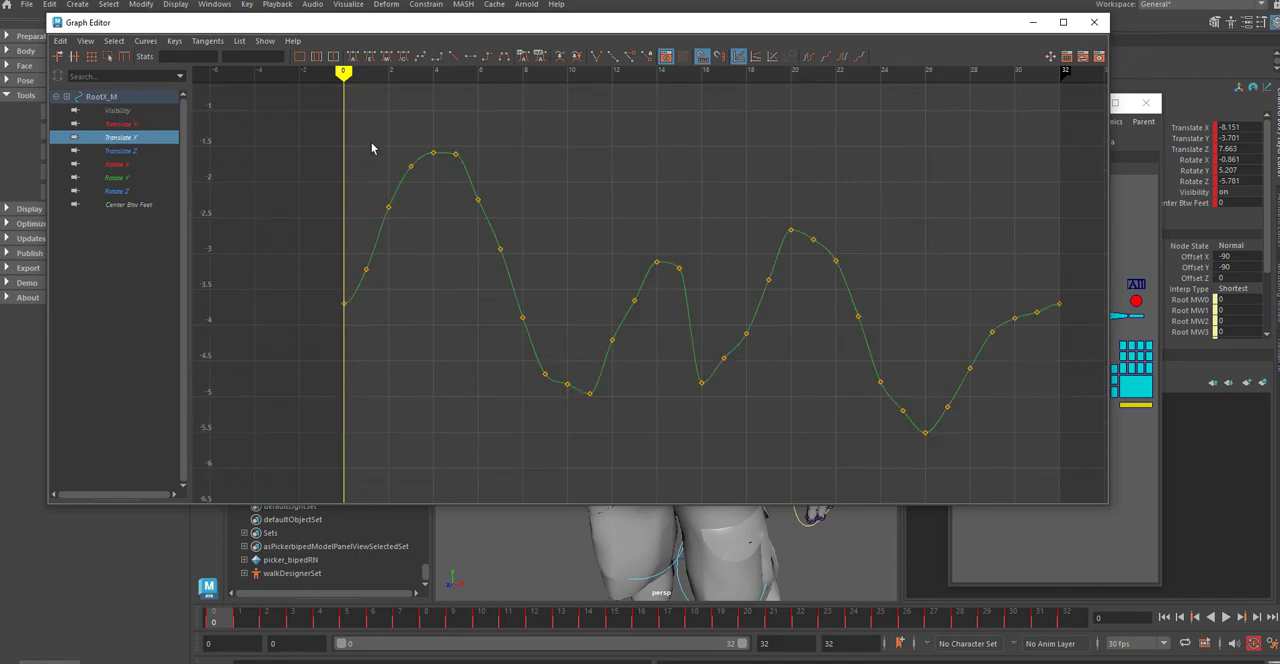
drag(425, 149, 360, 302)
click(411, 238)
drag(451, 144, 580, 426)
key(Delete)
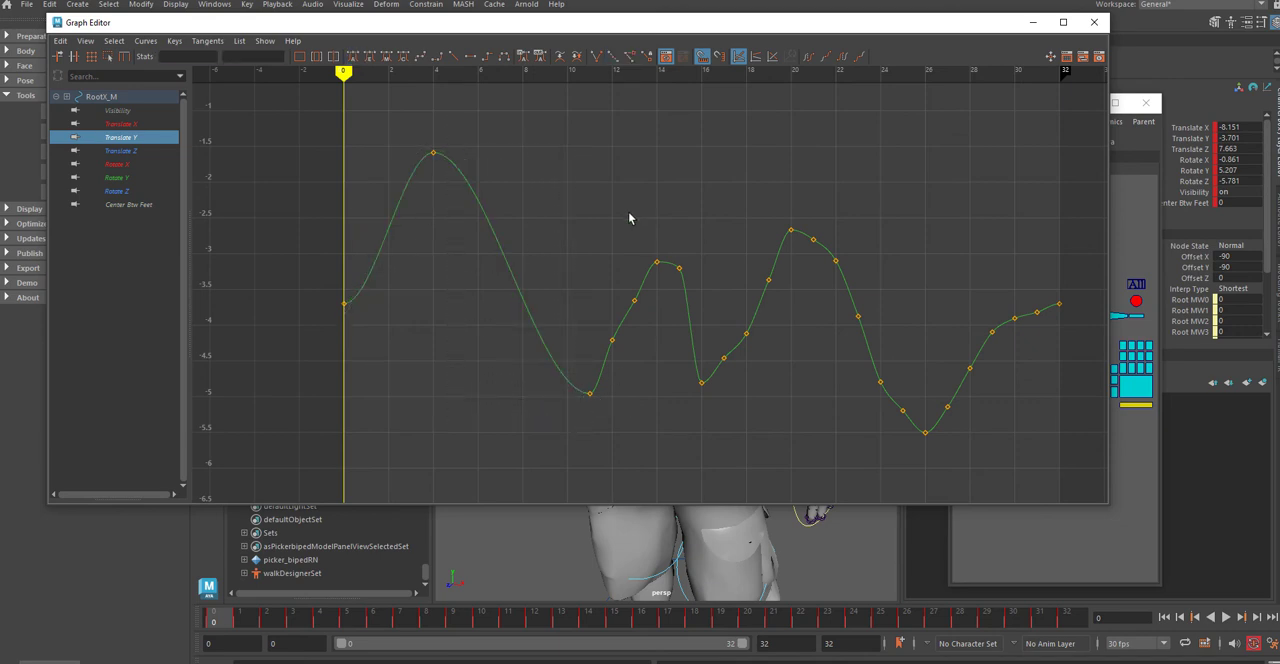
drag(576, 200, 637, 357)
key(Delete)
drag(668, 246, 786, 366)
key(Delete)
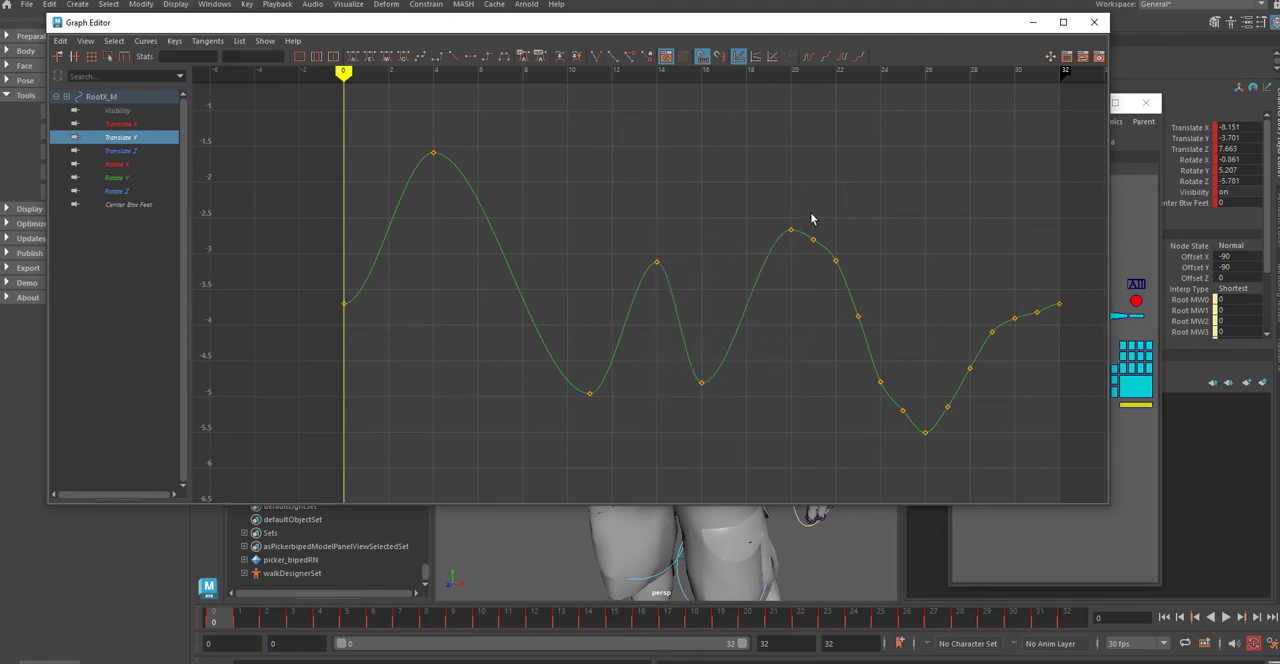
Step: Delete the surplus Translate Y keys after frame 20, keeping those at frames 26, 29 and 32
drag(811, 213, 908, 443)
key(Delete)
drag(914, 312, 978, 424)
key(Delete)
drag(1000, 278, 1049, 331)
key(Delete)
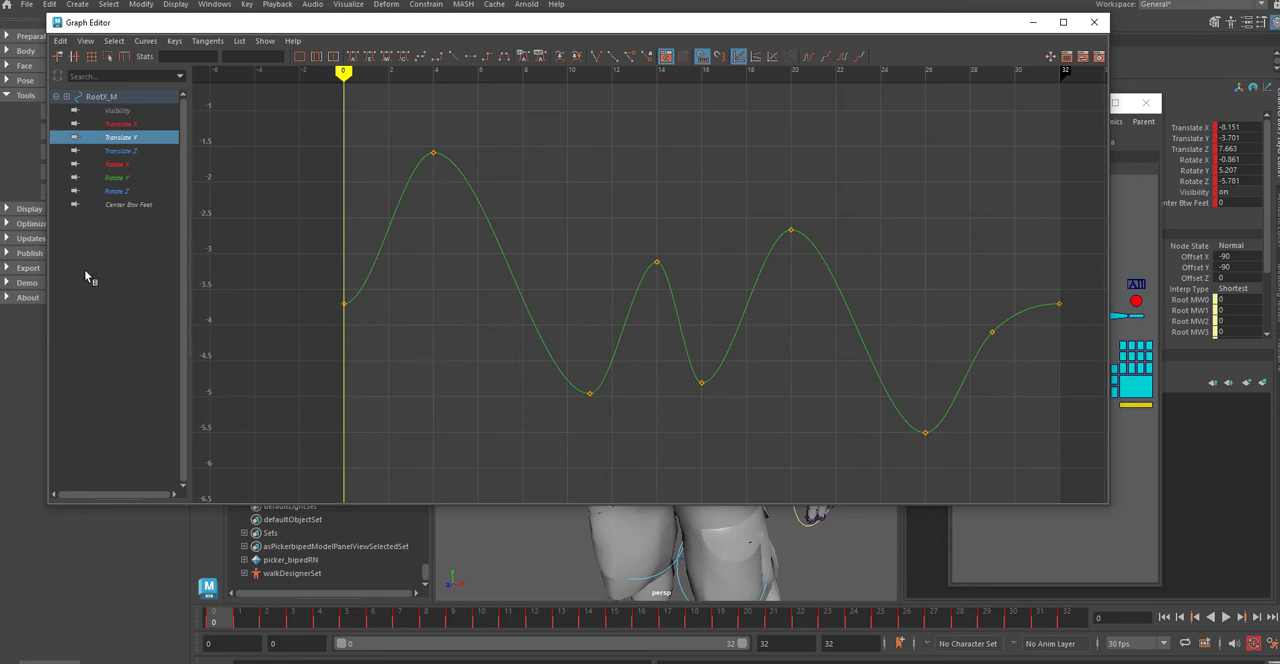
Step: Thin out RootX_M's Translate Z curve, keeping only the keys at frames 0, 9, 15, 22, 30 and 32
click(120, 150)
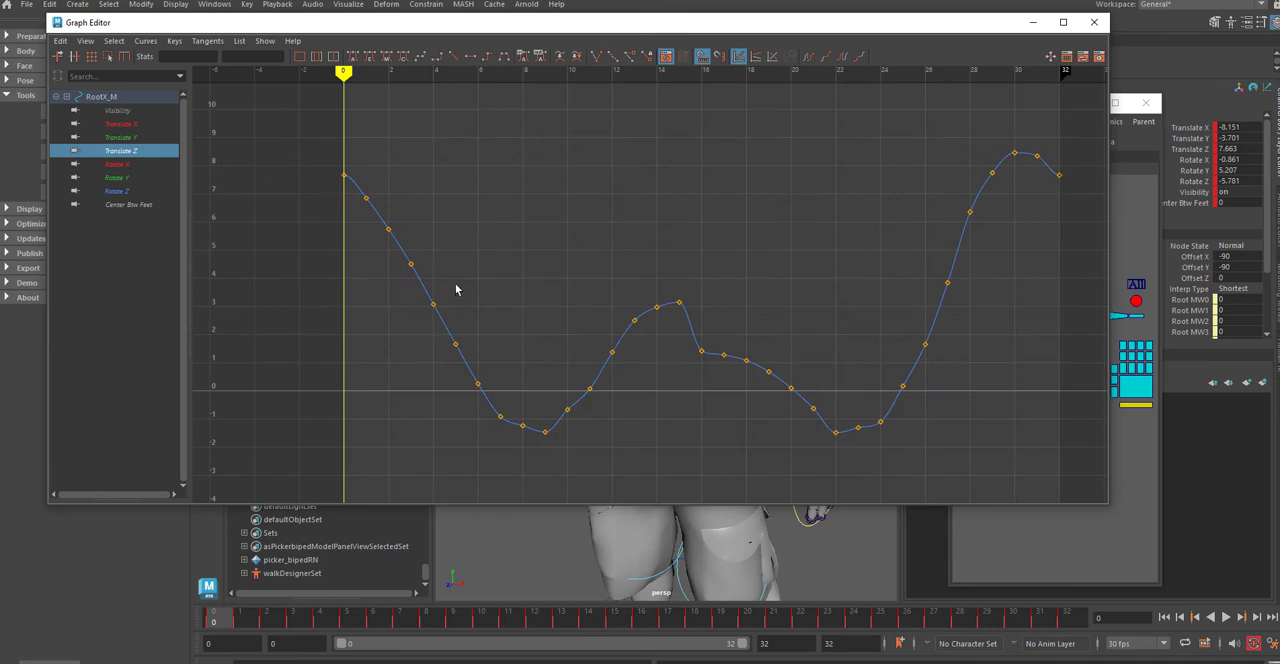
drag(352, 158, 540, 447)
key(Delete)
drag(545, 257, 664, 418)
key(Delete)
drag(694, 336, 838, 436)
key(Delete)
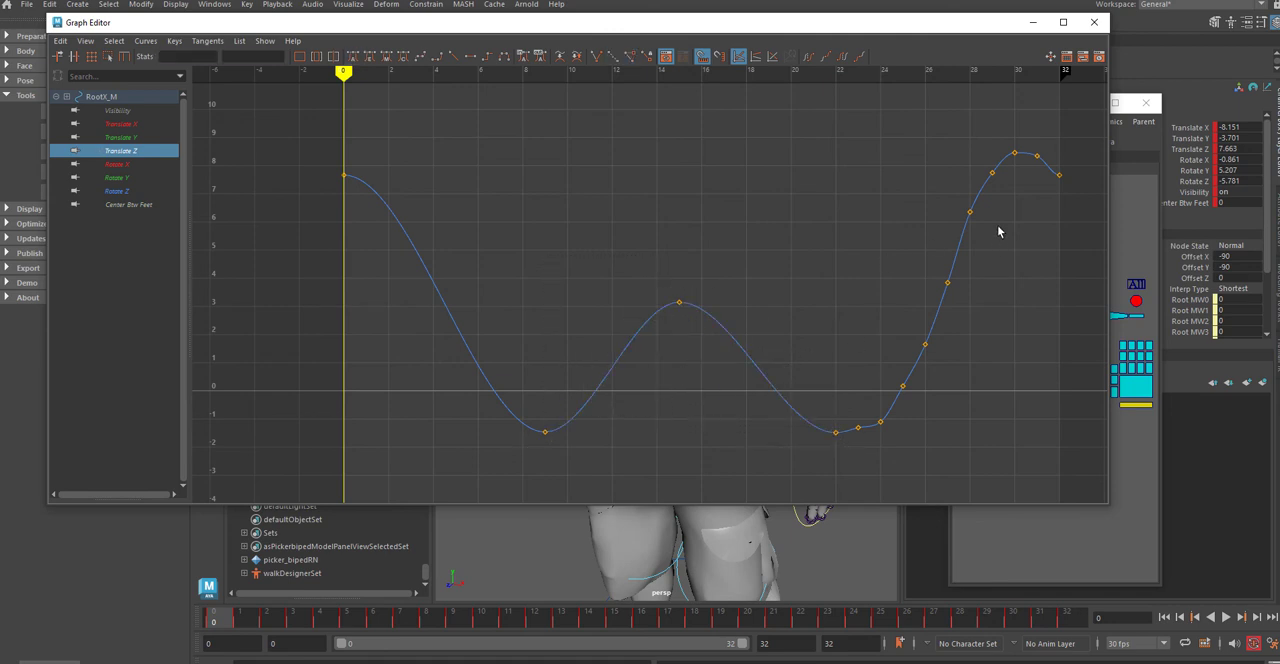
drag(1000, 157, 855, 437)
key(Delete)
Step: Select the Translate Z key at frame 32 to reveal its tangent, and close the Graph Editor
click(1060, 175)
drag(992, 182, 991, 117)
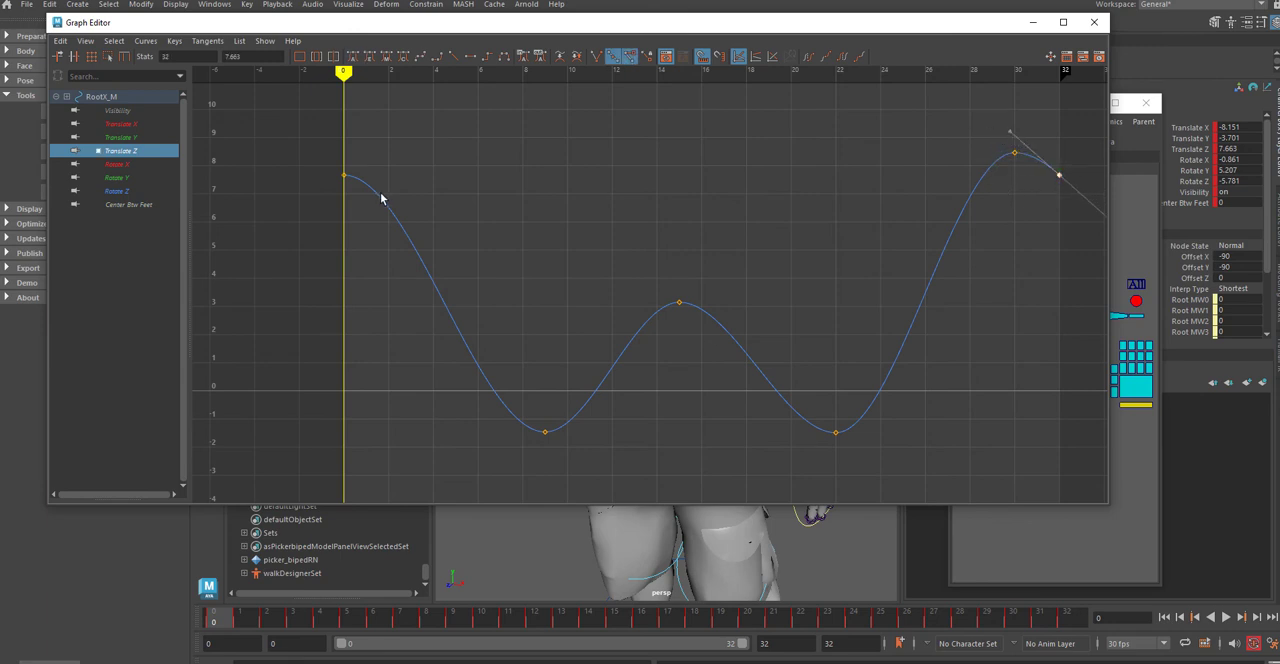
click(1093, 22)
Step: Play back the walk cycle with the thinned hip curves in the perspective view, and stop it
scroll(658, 487, down, 5)
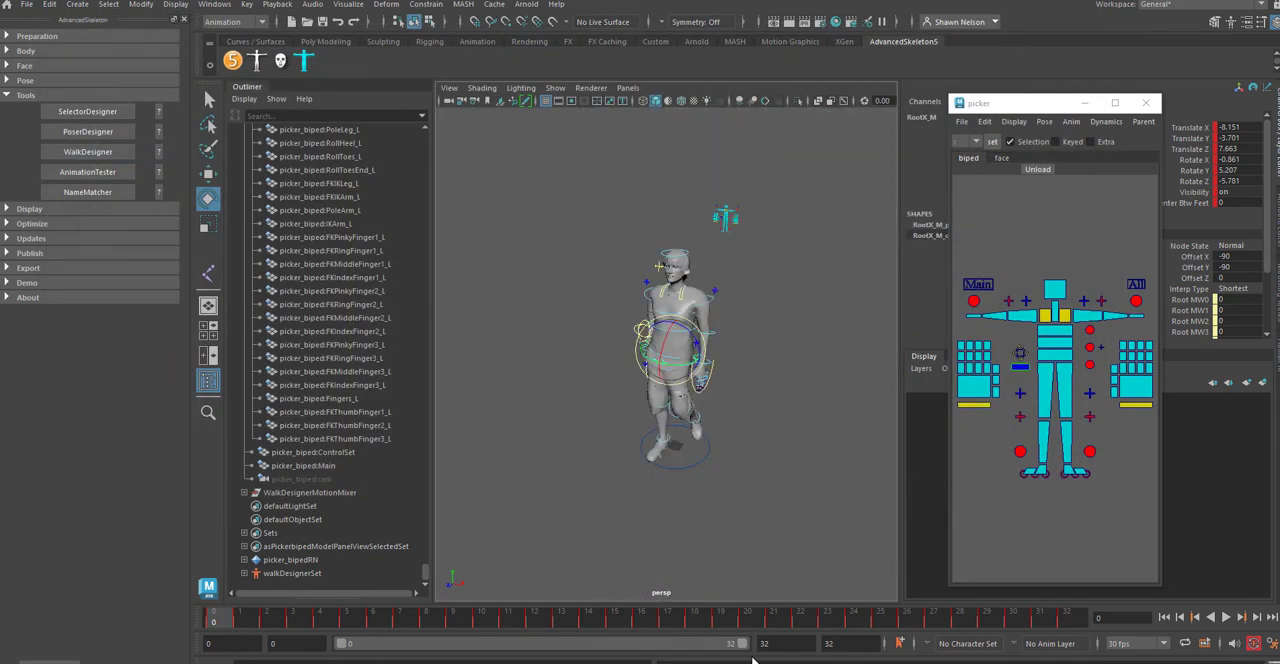
click(1226, 617)
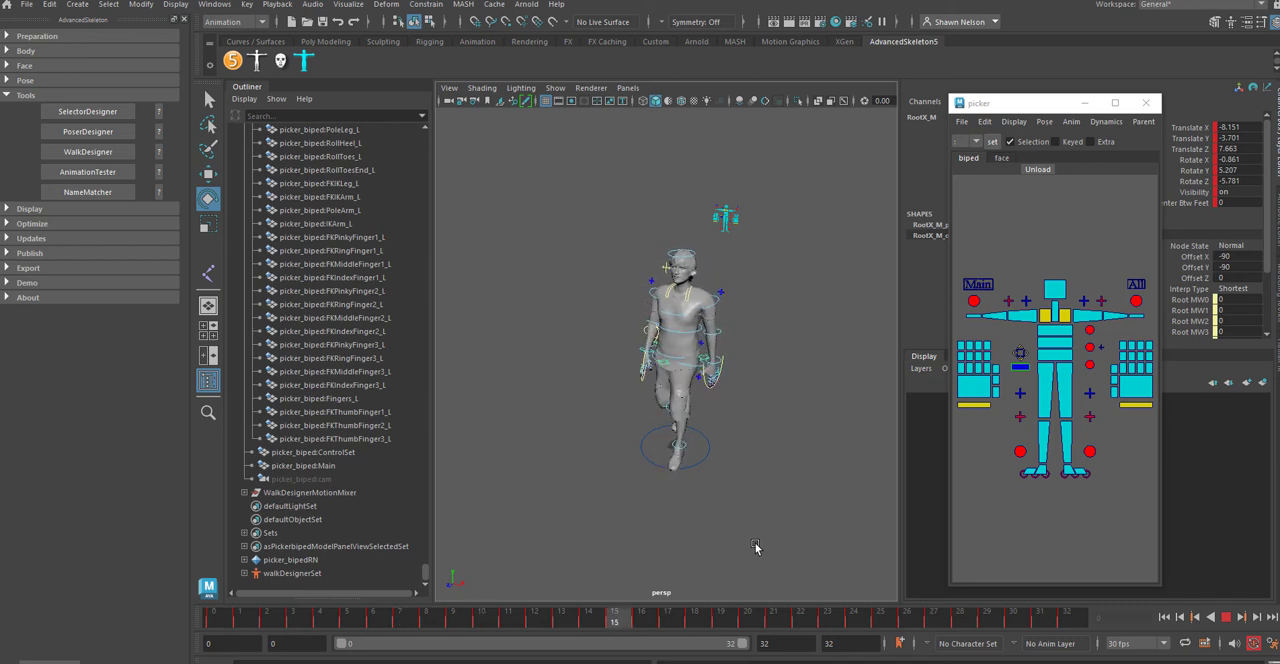
click(1229, 619)
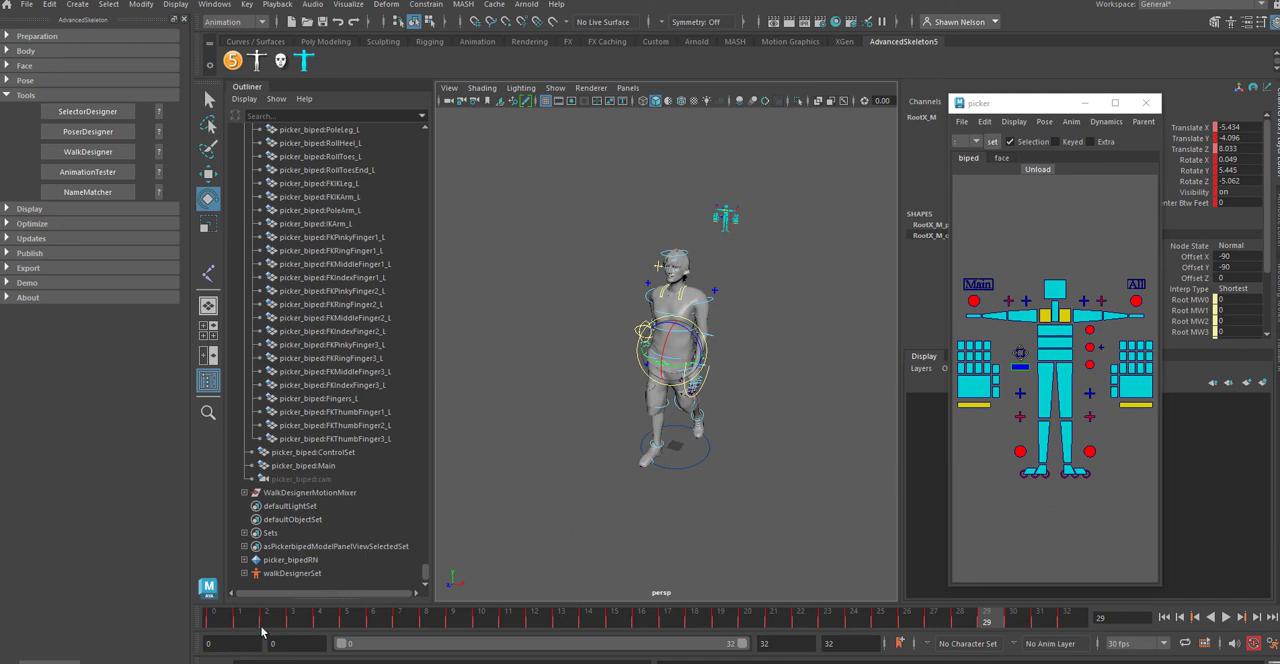
Step: Select all of the rig's controls and check the walk poses around frames 32, 16, 8 and 14
click(1088, 347)
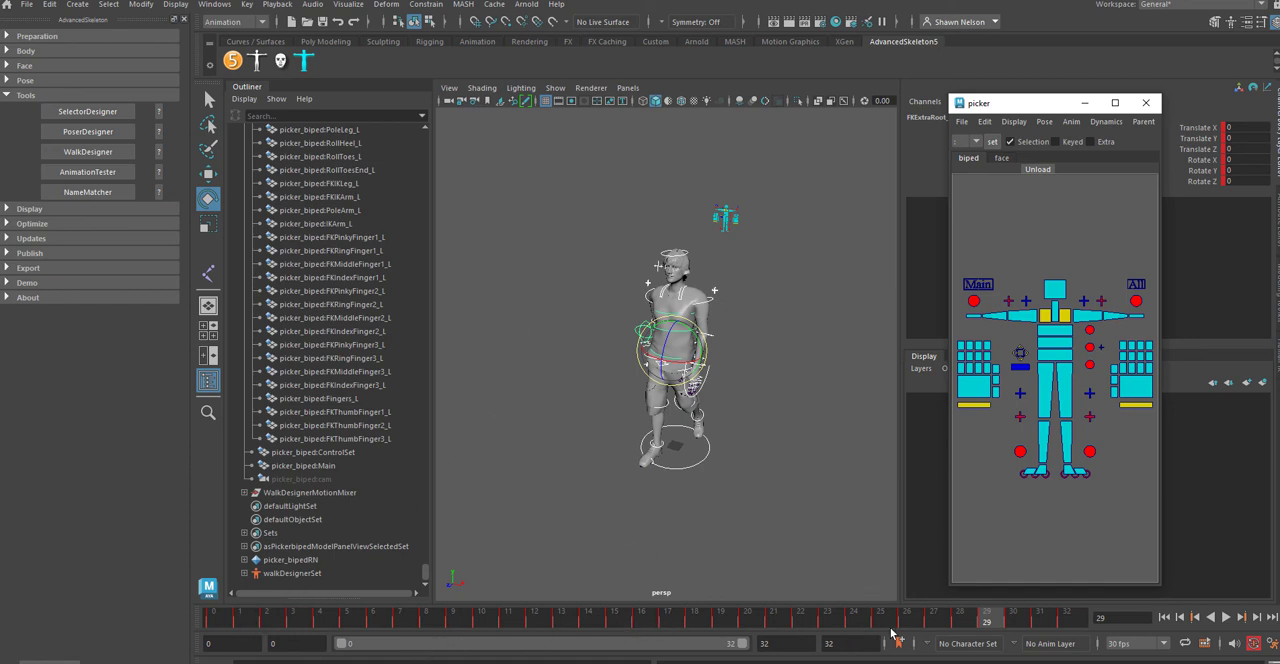
click(1076, 617)
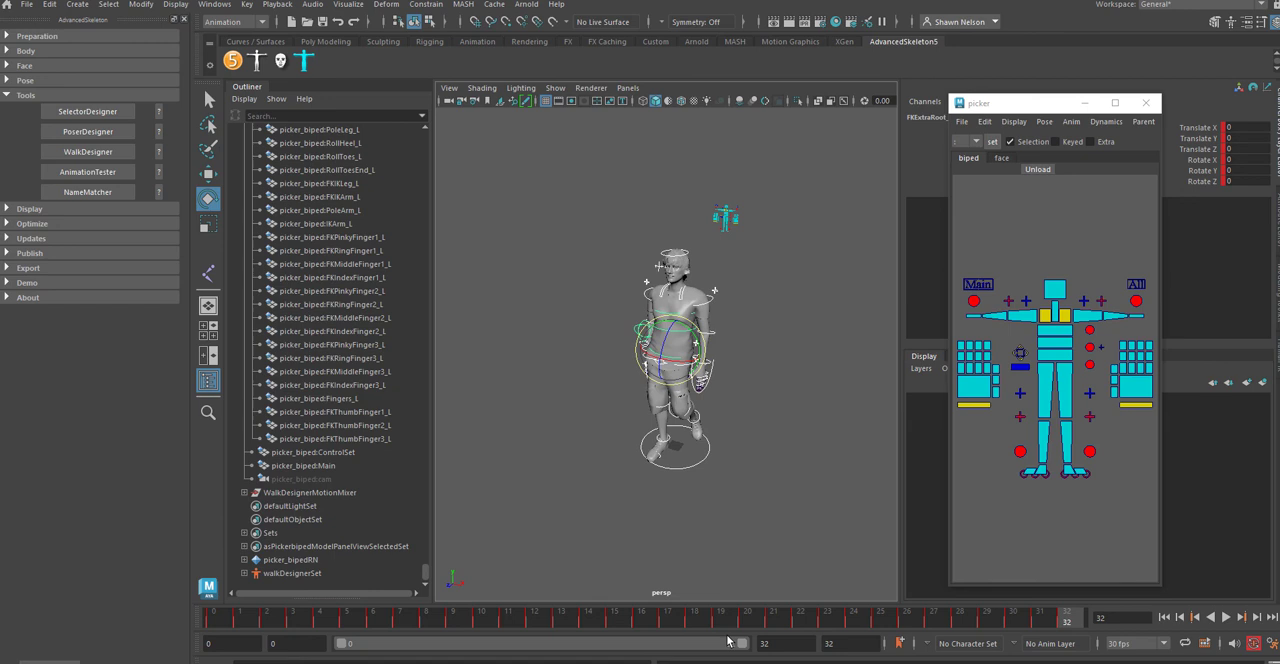
click(643, 619)
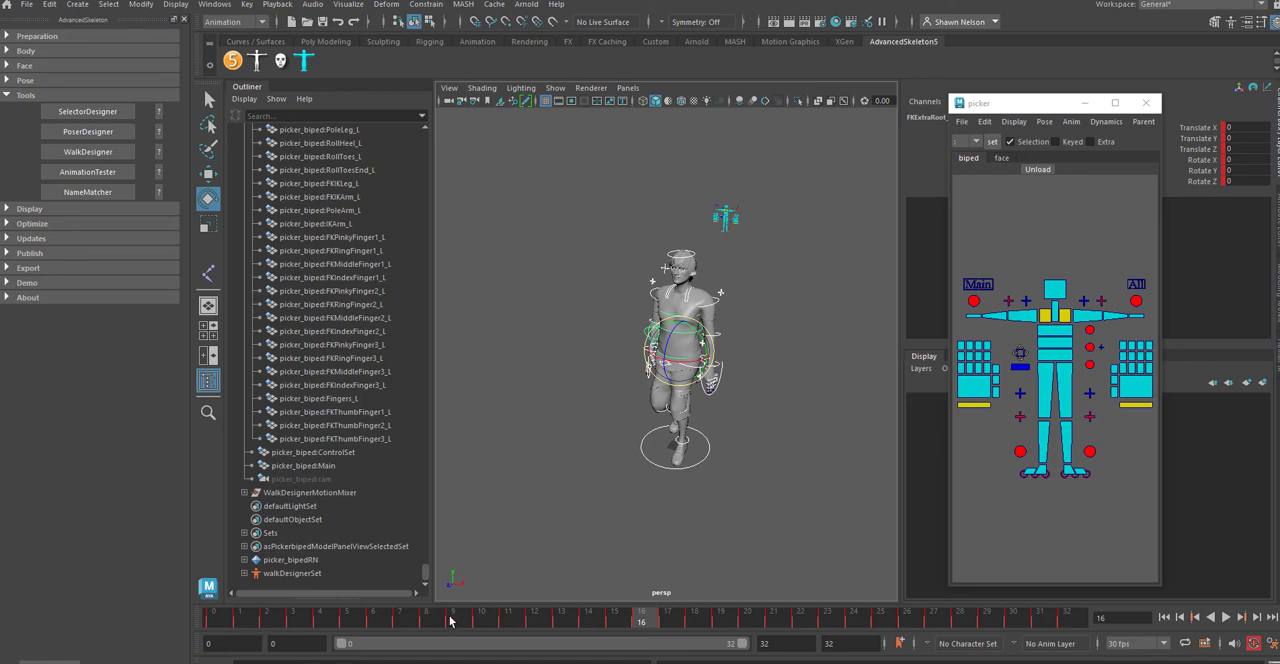
shift+click(440, 620)
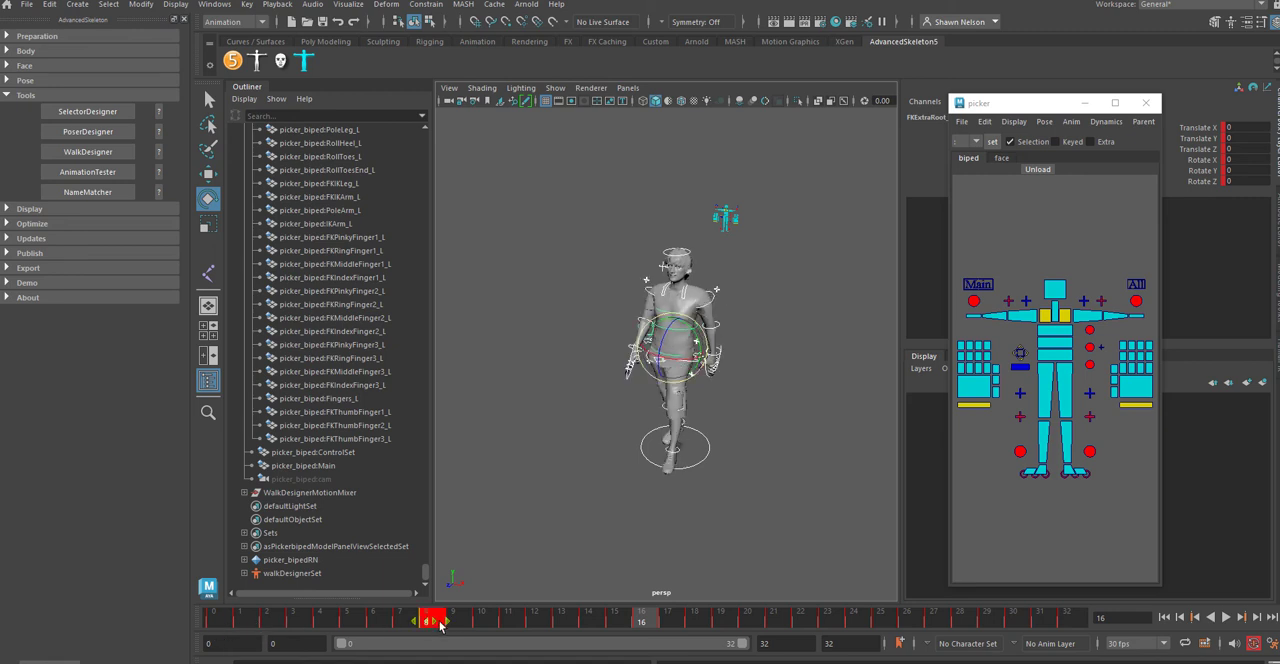
click(589, 620)
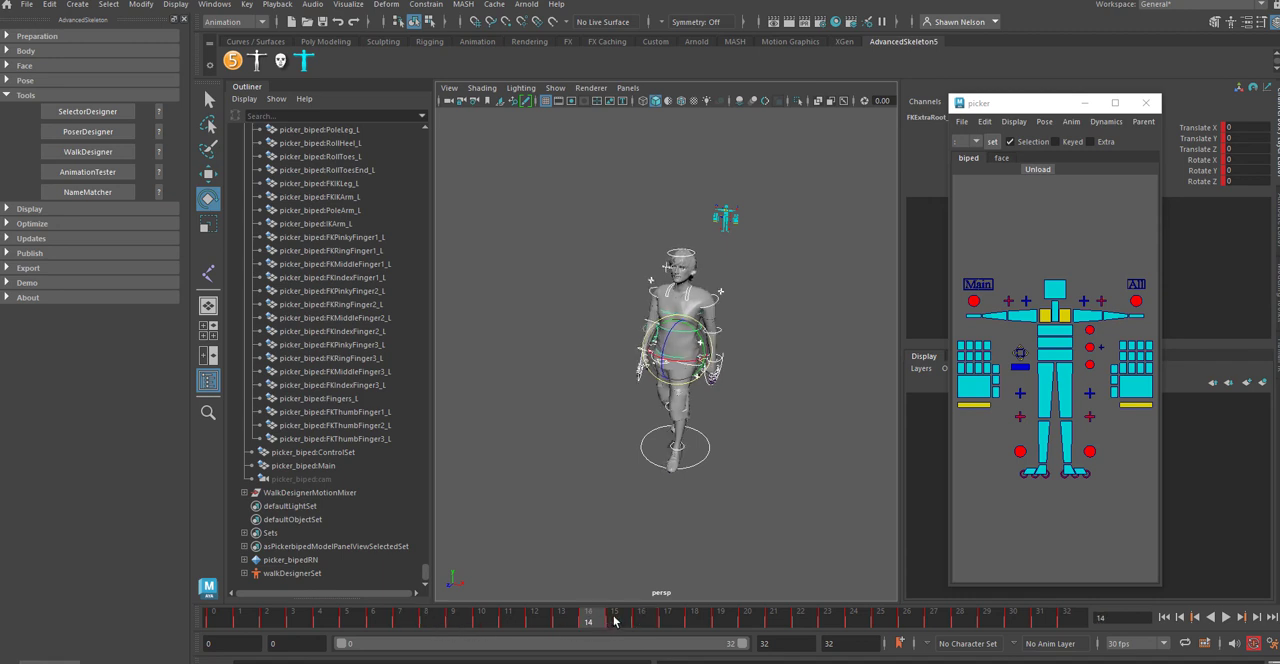
Step: Delete the selected controls' keys on frames 9 to 15 and 17 to 23
shift+drag(614, 622, 460, 622)
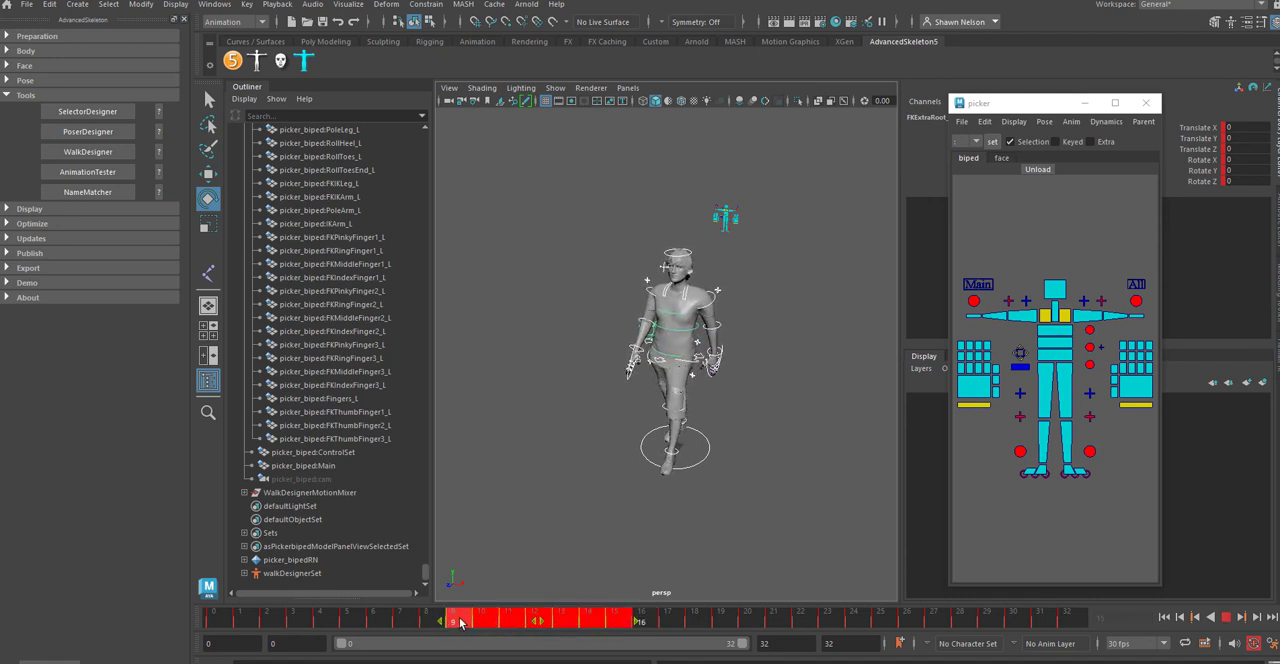
right_click(466, 622)
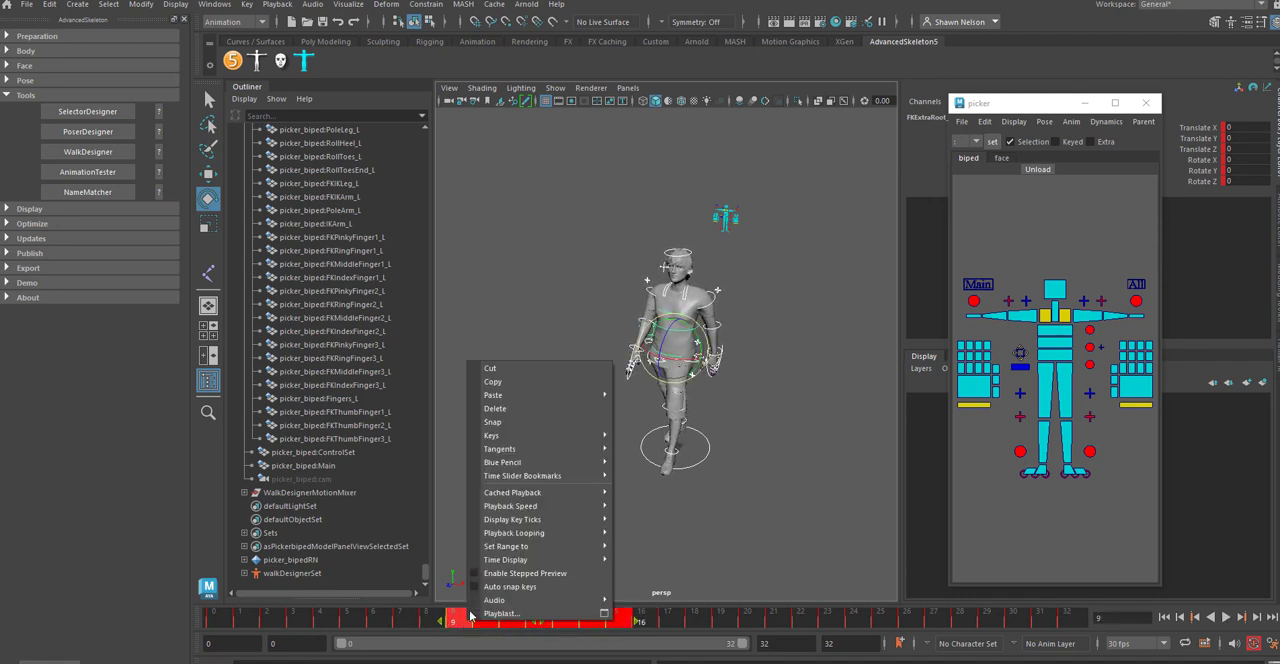
click(530, 409)
click(690, 622)
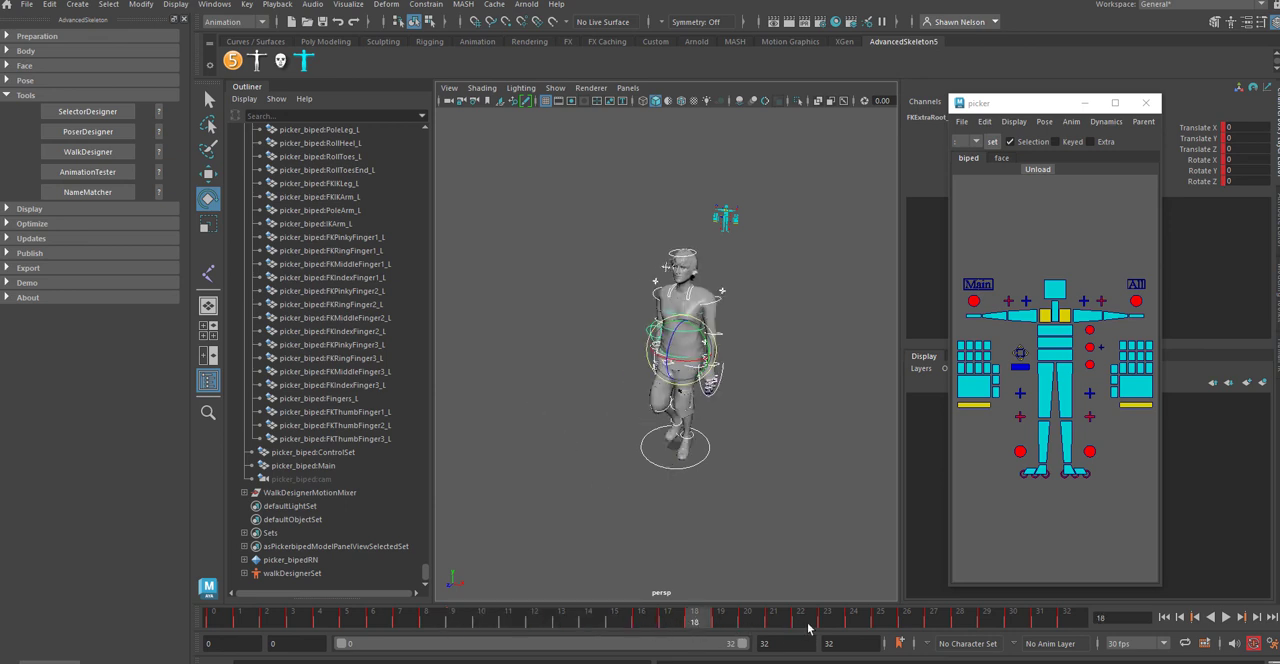
shift+drag(828, 621, 683, 623)
right_click(683, 622)
click(724, 414)
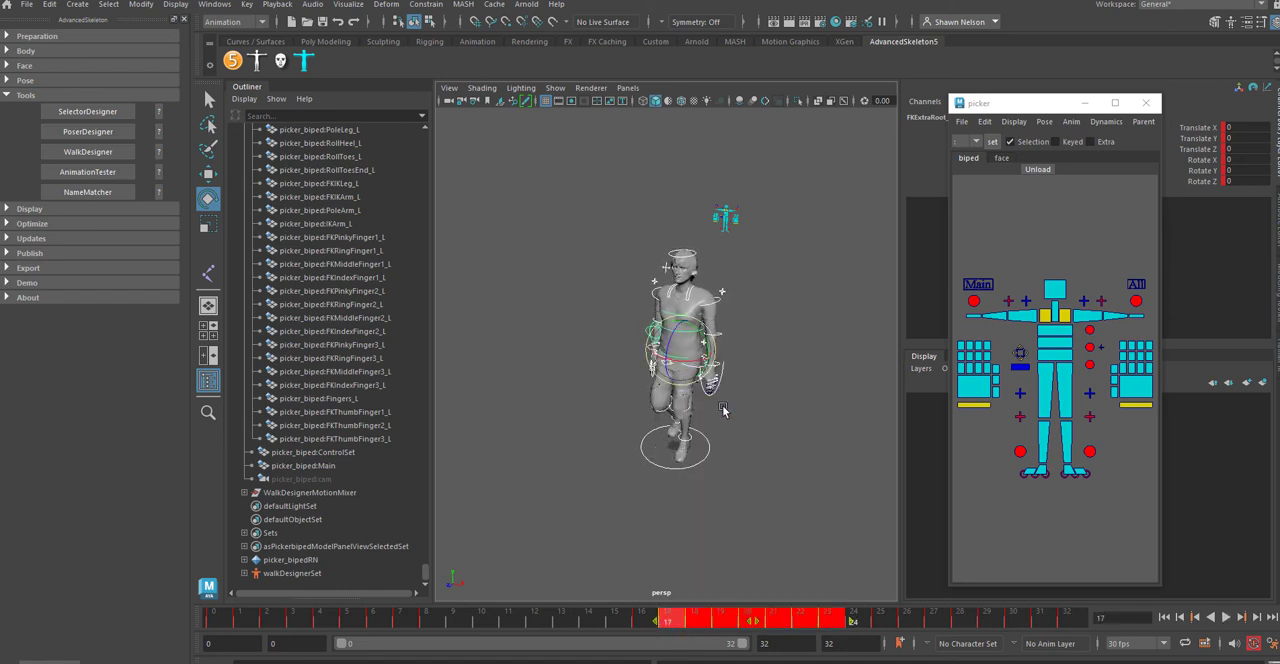
Step: Delete the selected controls' keys on frames 25 to 31, keeping the key at frame 32
shift+drag(871, 622, 1019, 625)
right_click(1019, 622)
click(1060, 414)
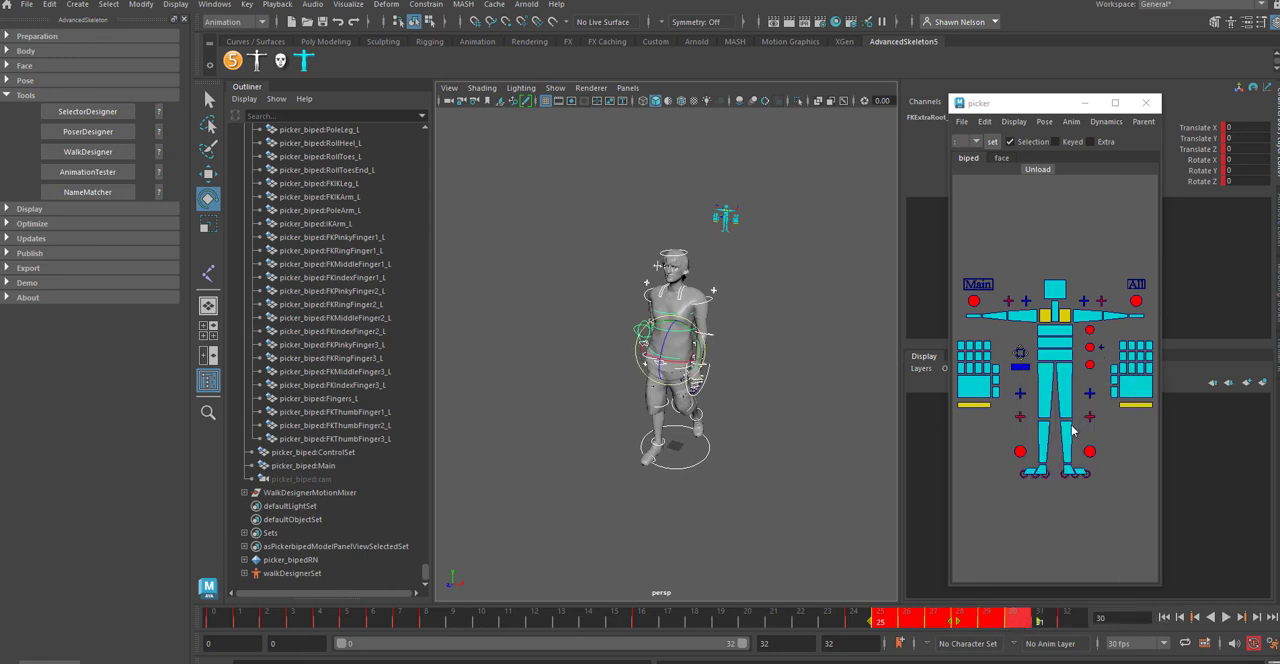
shift+click(1038, 622)
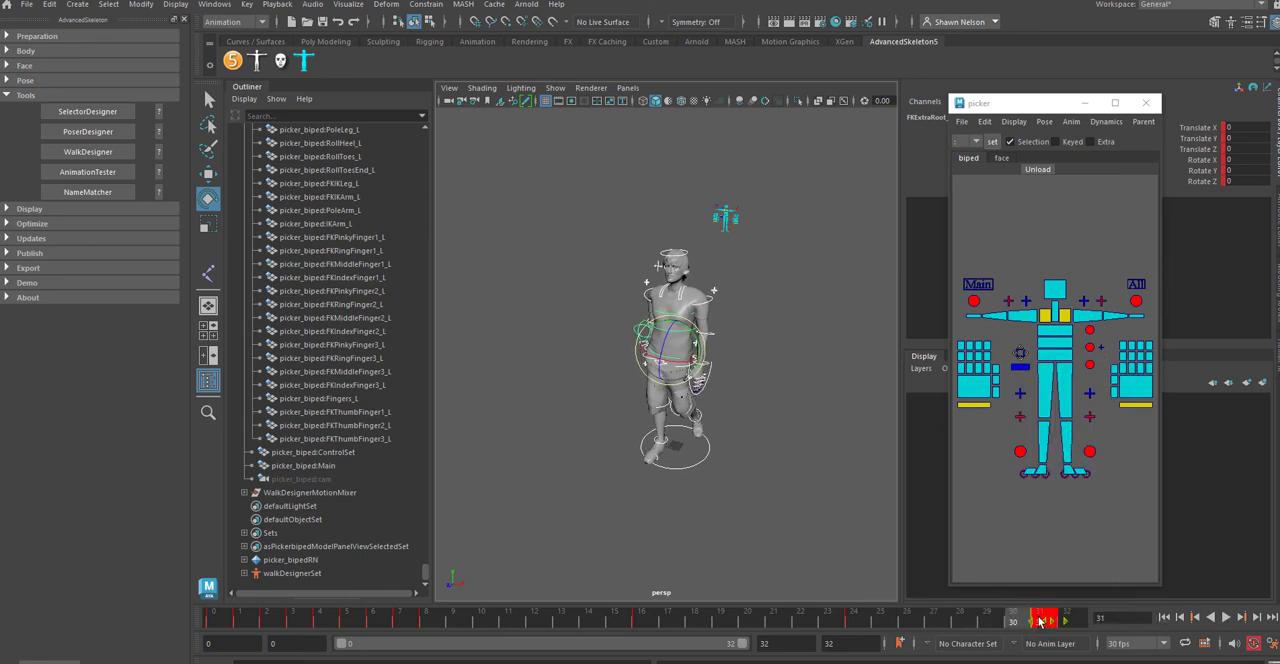
right_click(1042, 621)
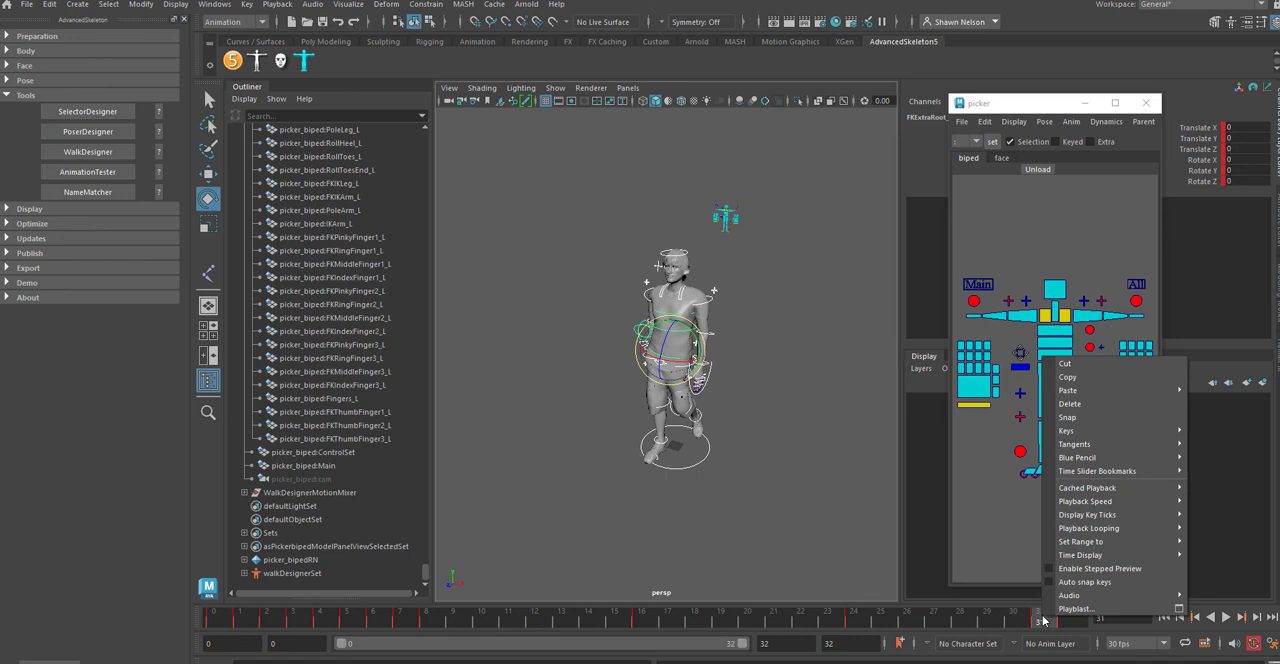
right_click(1036, 621)
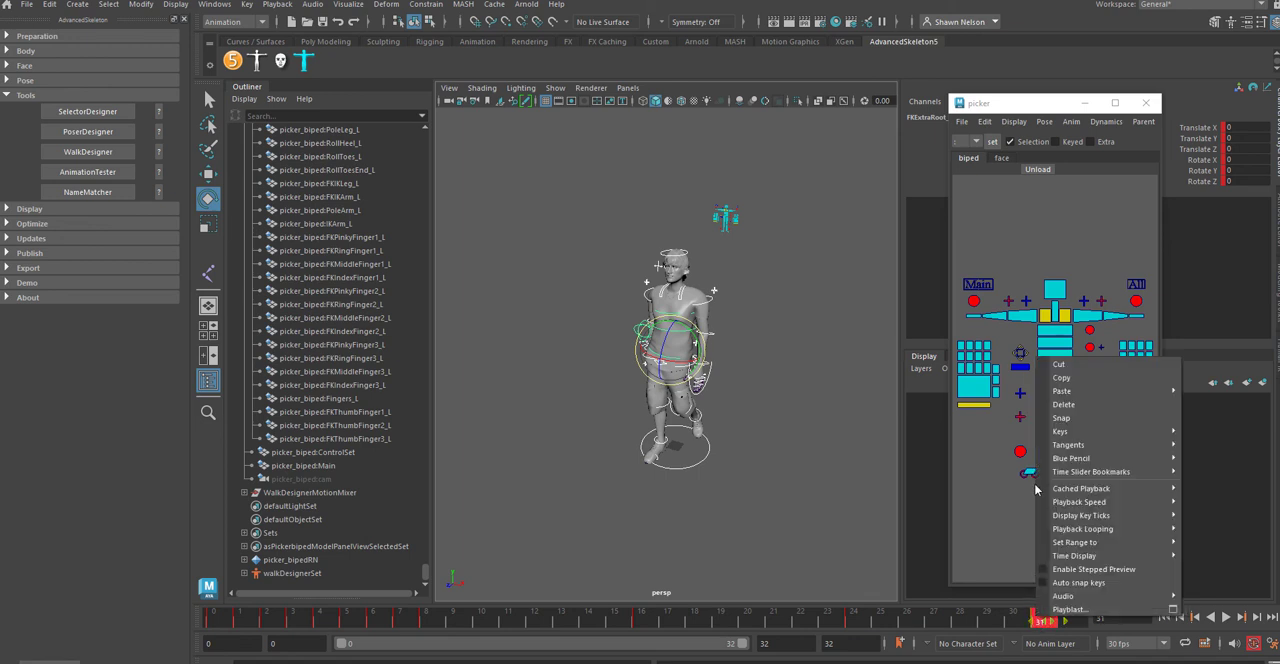
click(1055, 405)
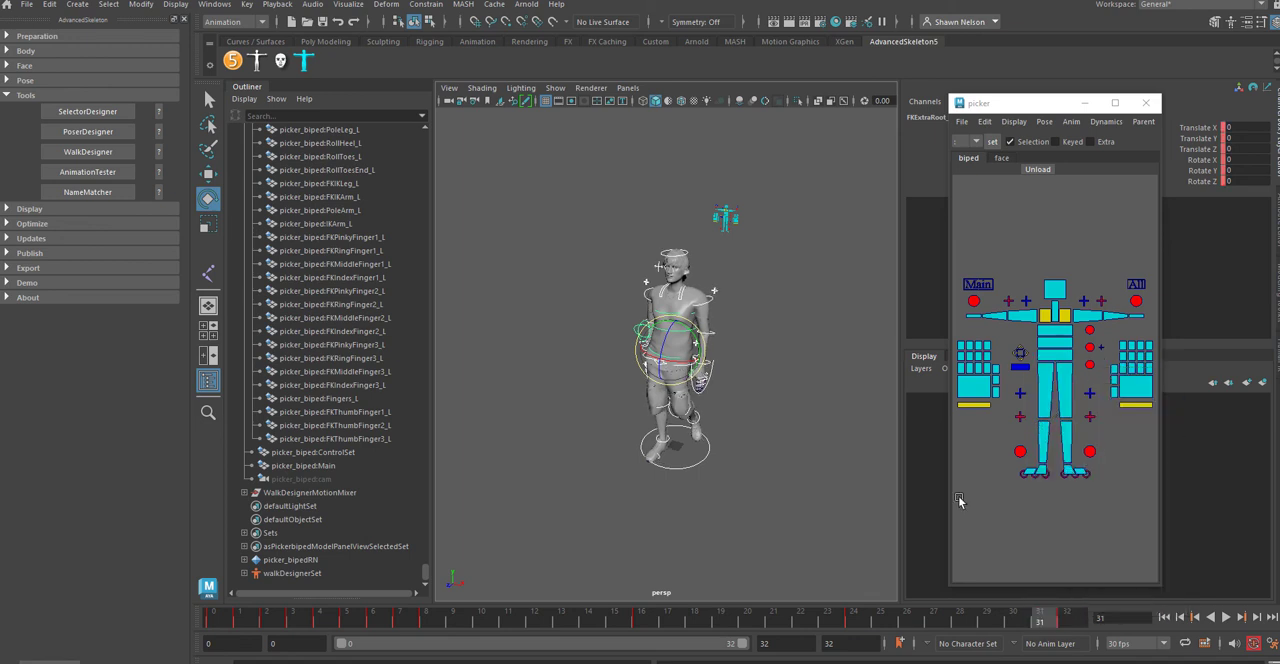
Step: Delete the selected controls' keys on frames 1 to 7, keeping the keys at frames 0 and 8
click(401, 622)
shift+drag(401, 622, 240, 622)
right_click(256, 622)
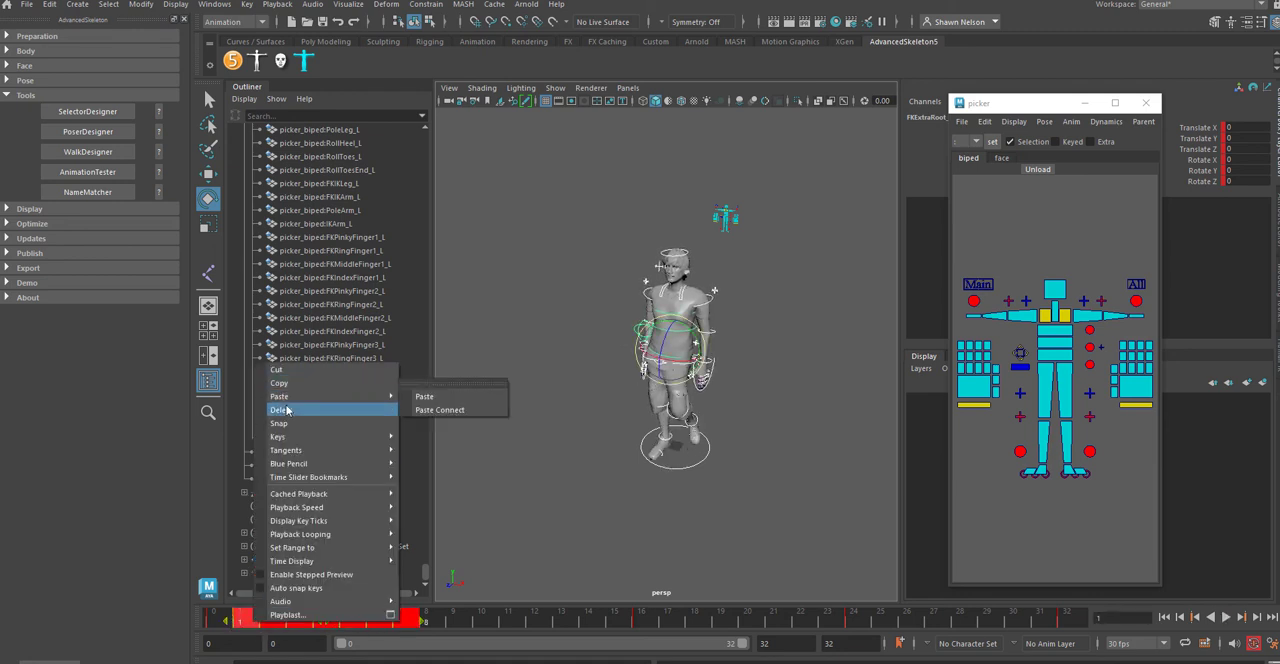
click(422, 396)
Step: Scrub through the walk reduced to one key every eight frames, and play it back
click(489, 616)
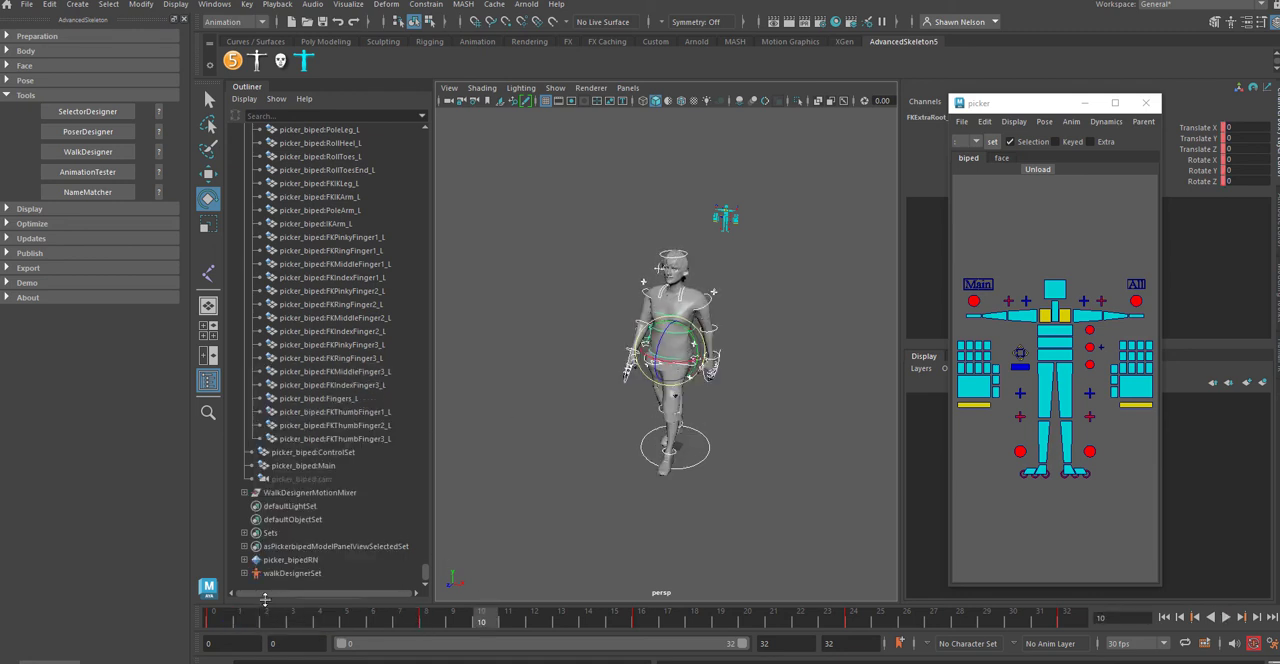
drag(222, 617, 1214, 619)
click(1226, 617)
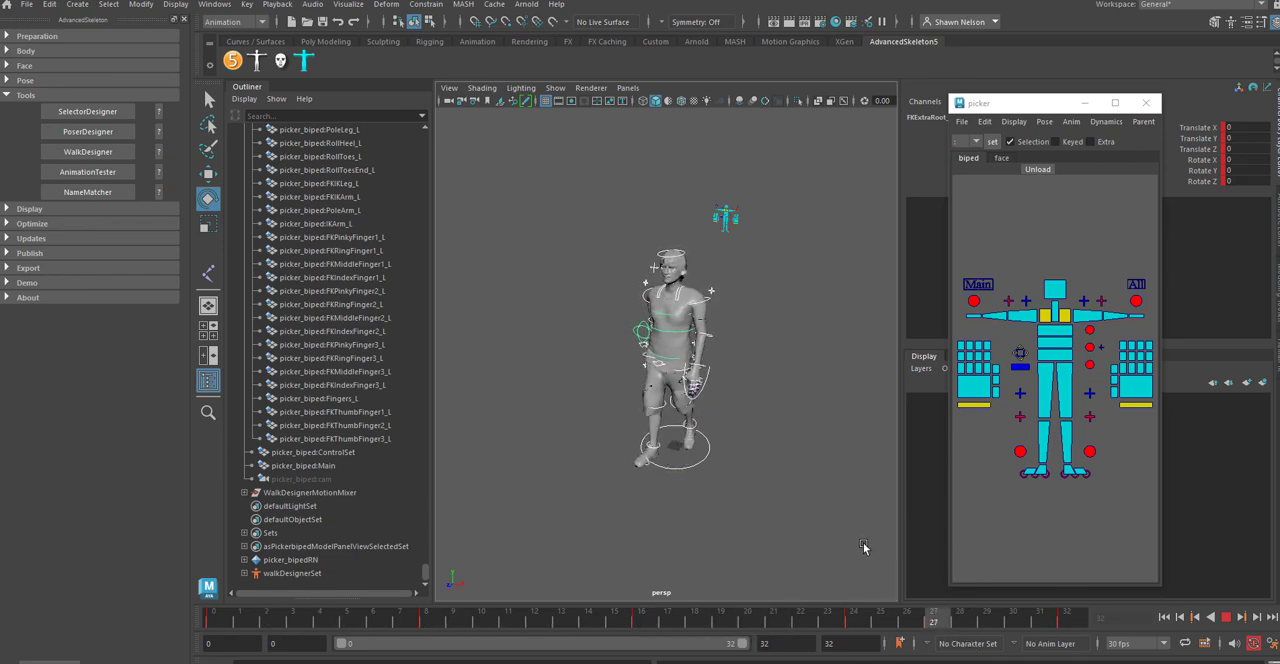
Step: Watch the simplified walk cycle in the side view with the whole character in frame, and deselect all controls
key(space)
drag(754, 490, 721, 464)
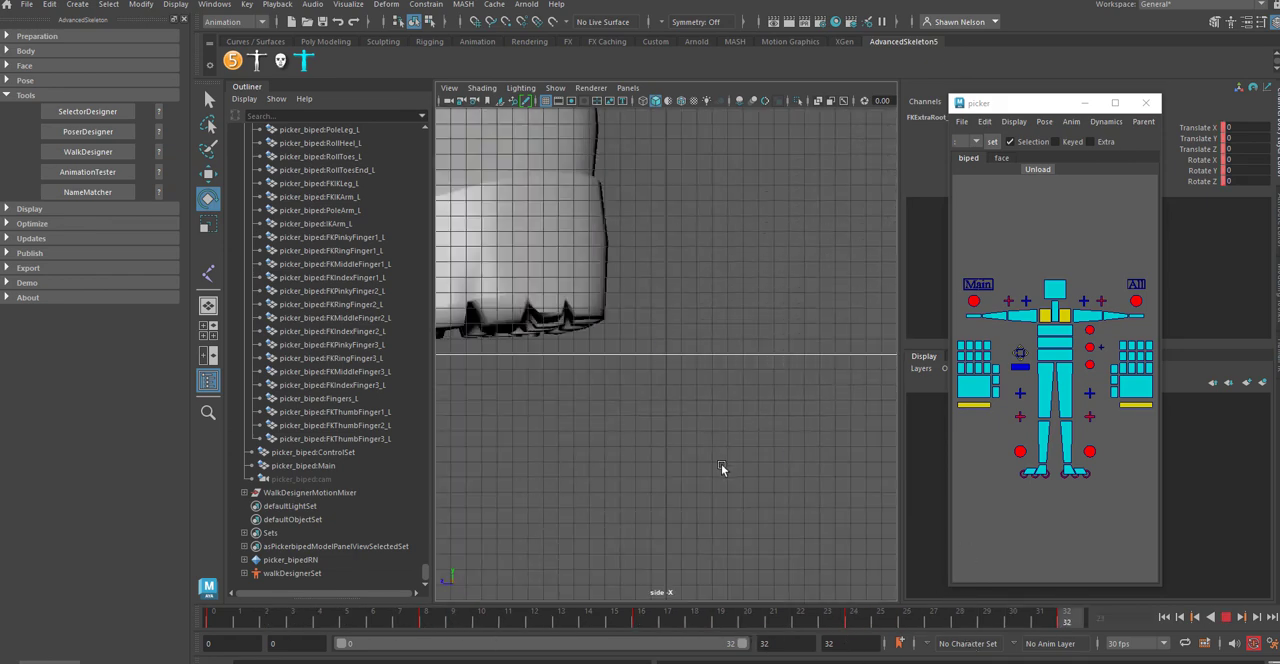
scroll(743, 432, down, 12)
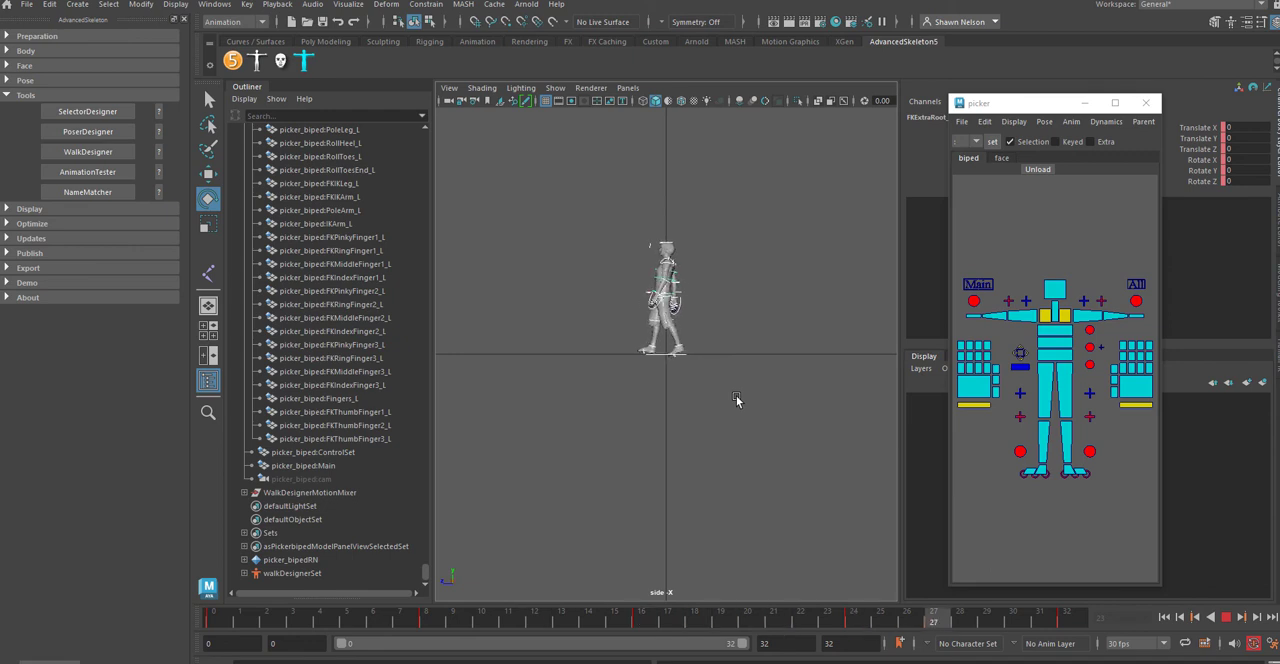
scroll(720, 305, up, 8)
scroll(718, 301, down, 6)
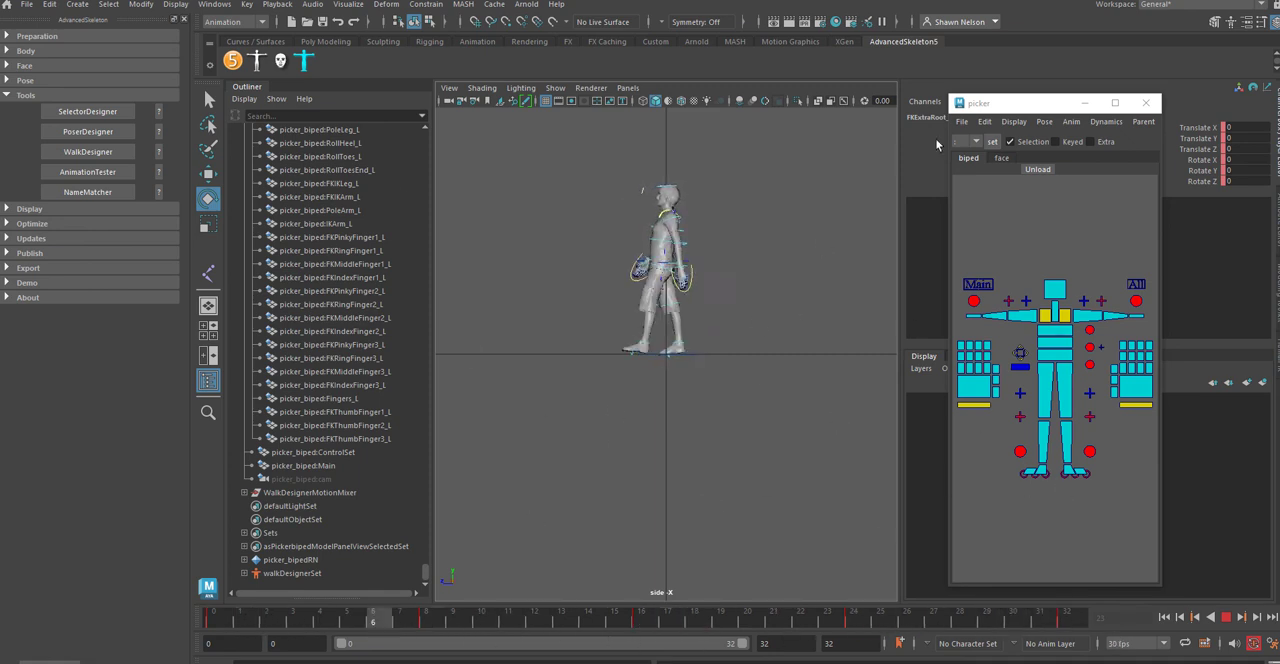
click(967, 488)
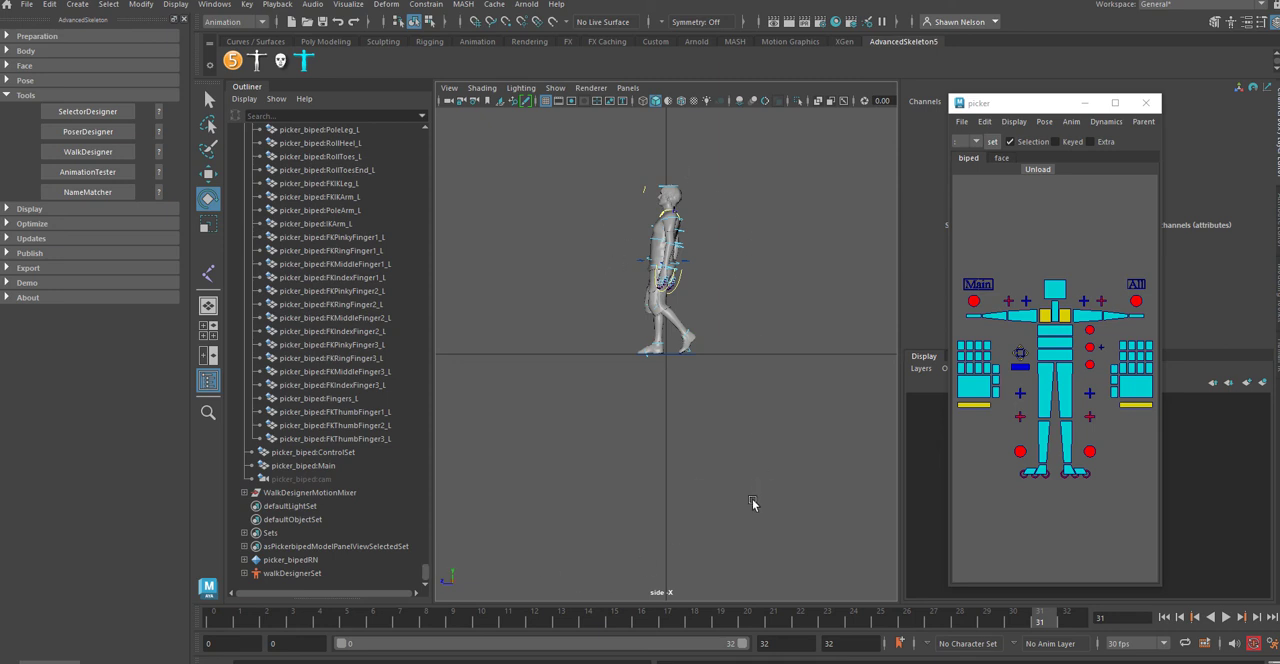
Step: Frame the whole character in the front view, play back the walk cycle and stop it at frame 16
key(space)
drag(714, 420, 716, 448)
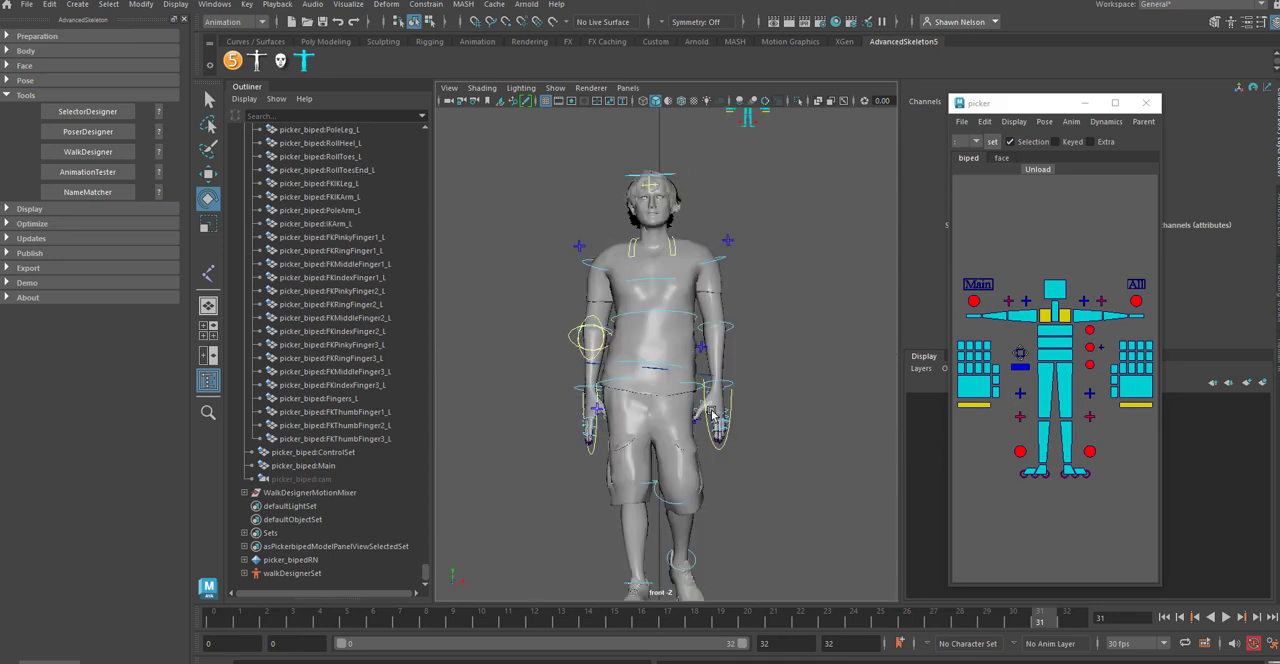
key(a)
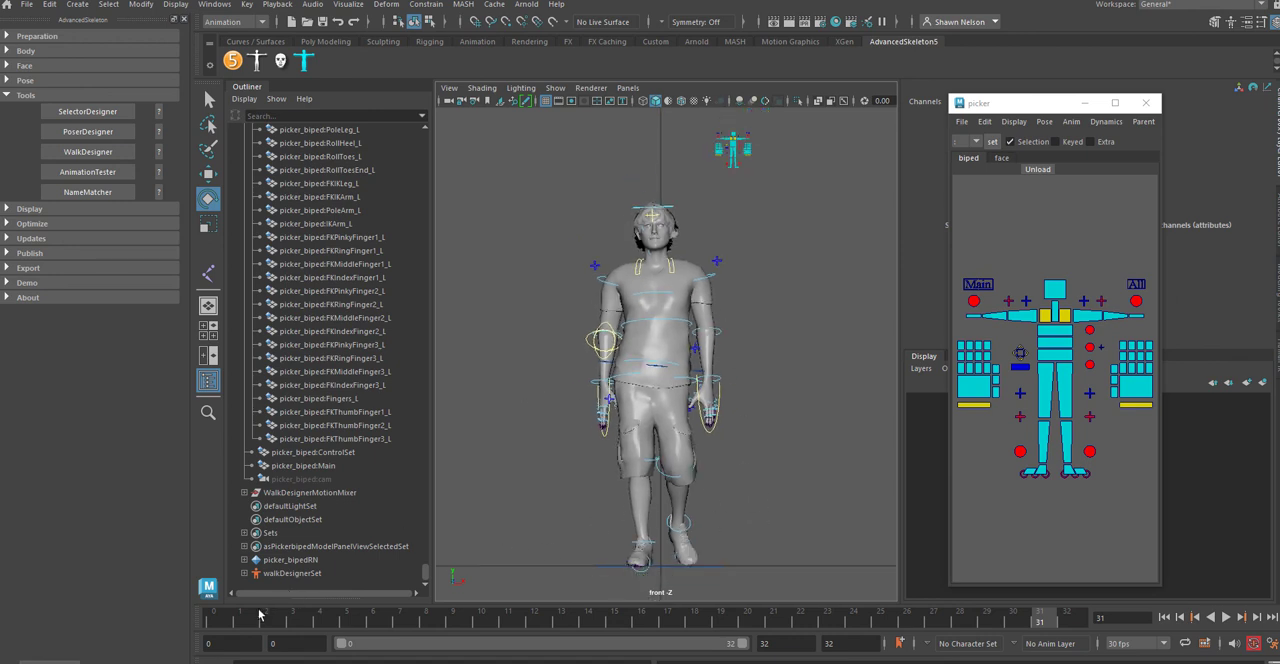
key(alt+v)
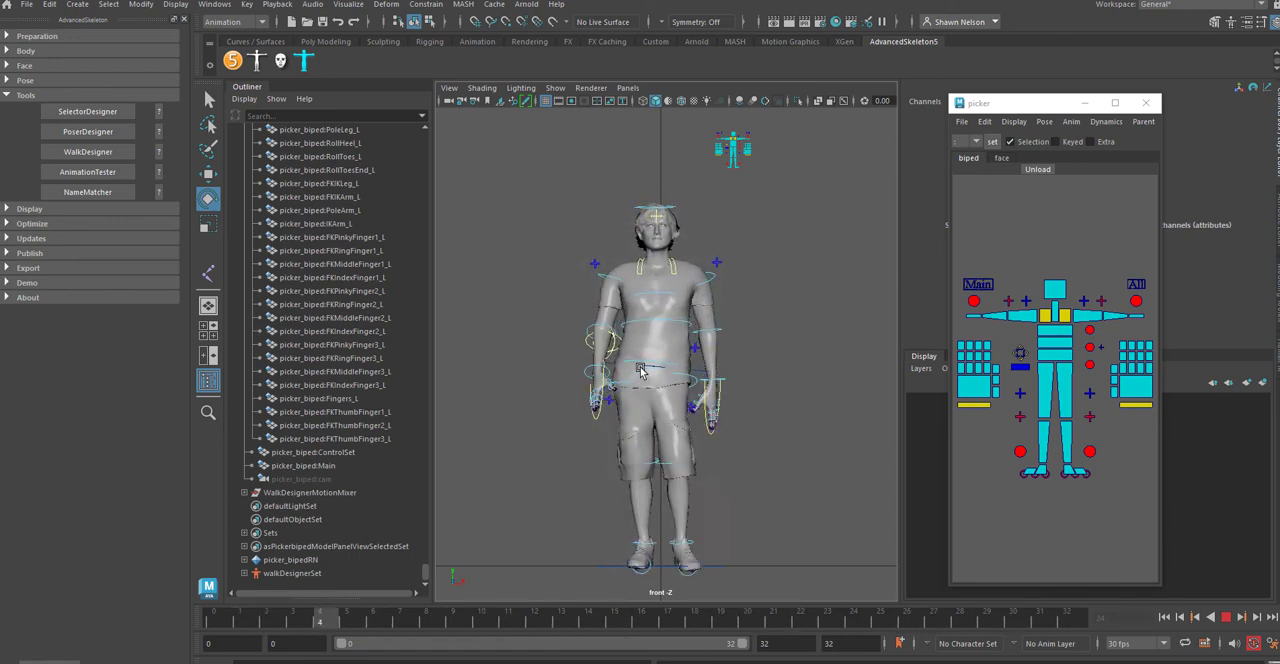
click(1226, 617)
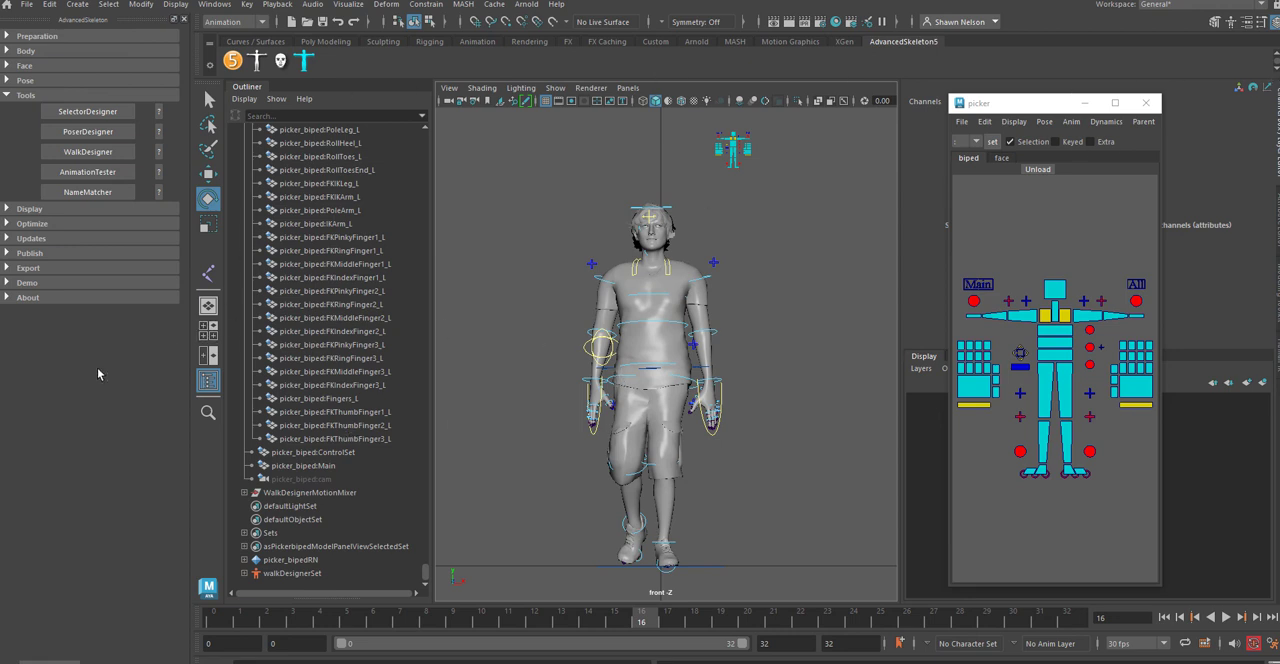
Step: Examine AdvancedSkeleton's Pose, Face and Body tool sections, including the Body Fit and Edit options, leaving all sections collapsed
click(8, 80)
click(5, 66)
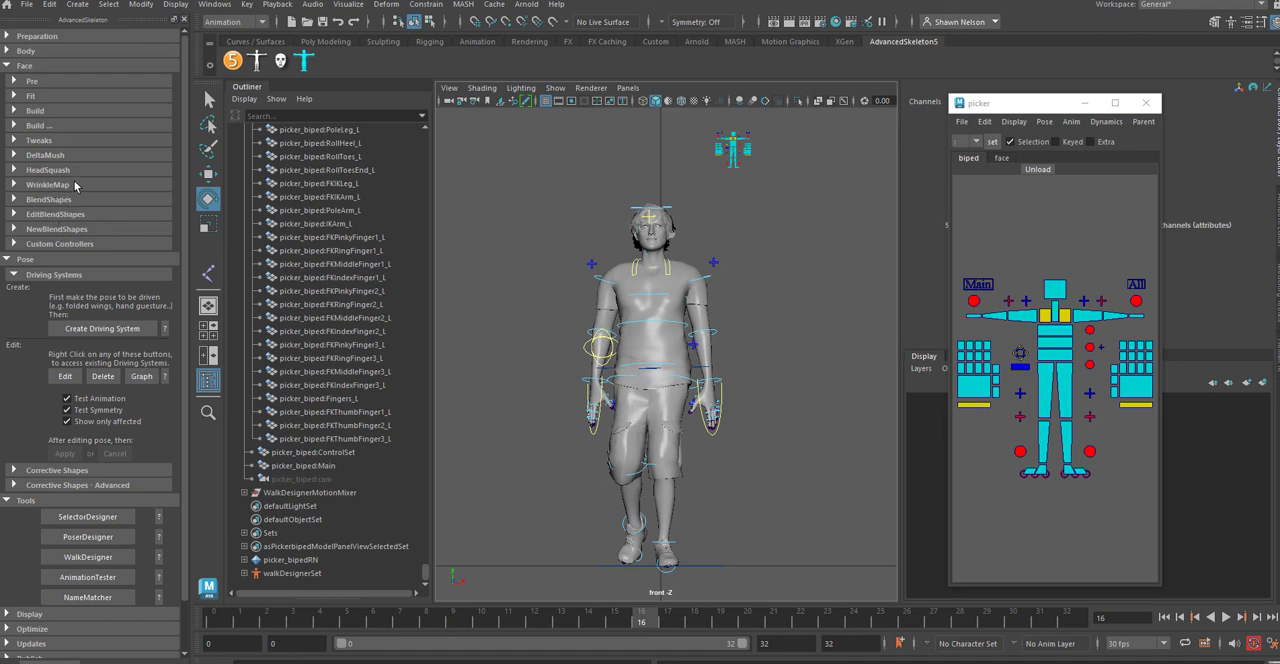
click(8, 51)
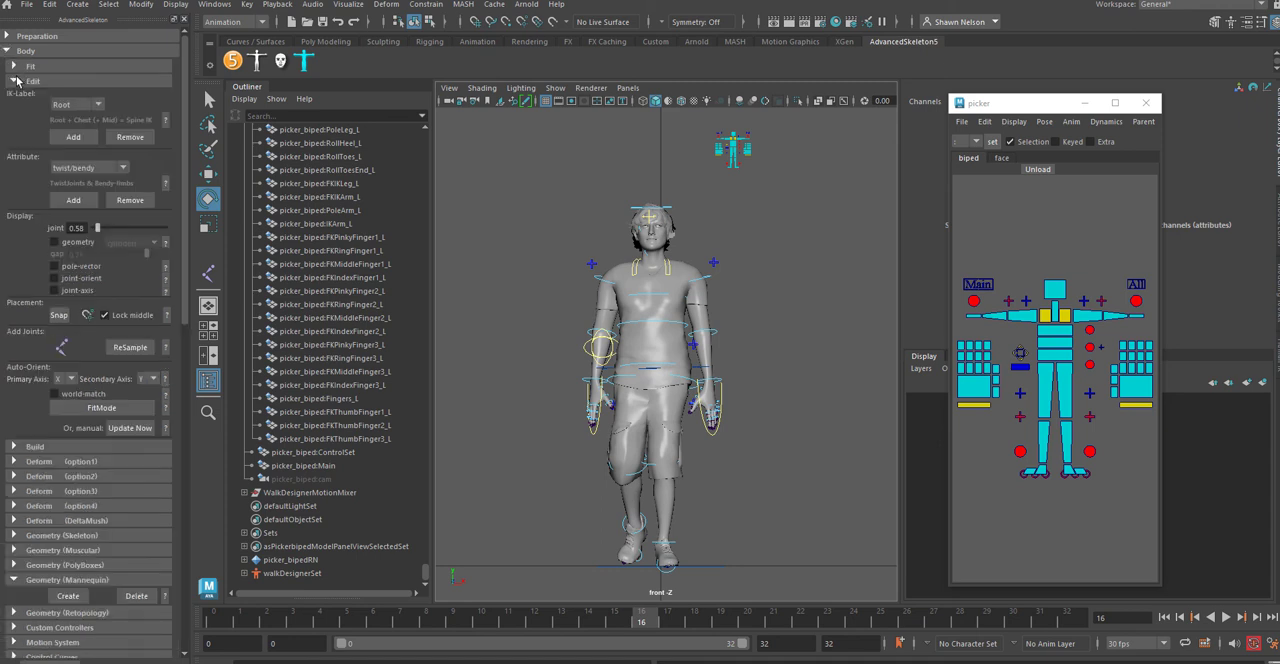
click(13, 67)
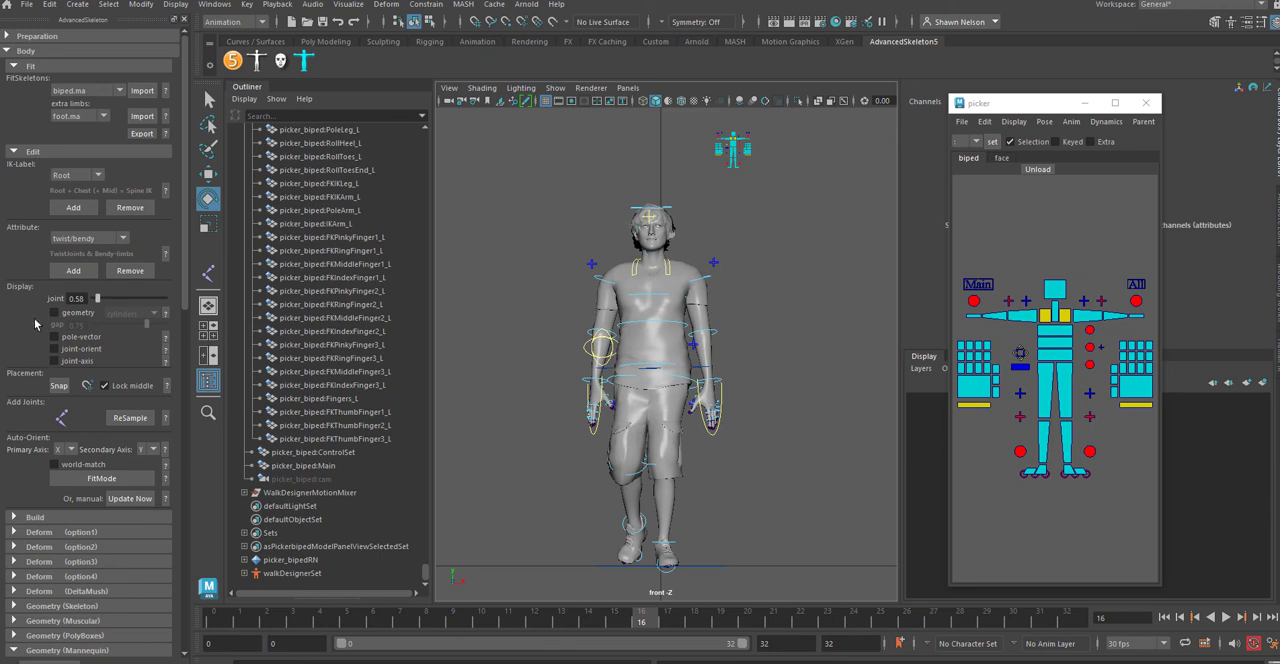
click(7, 51)
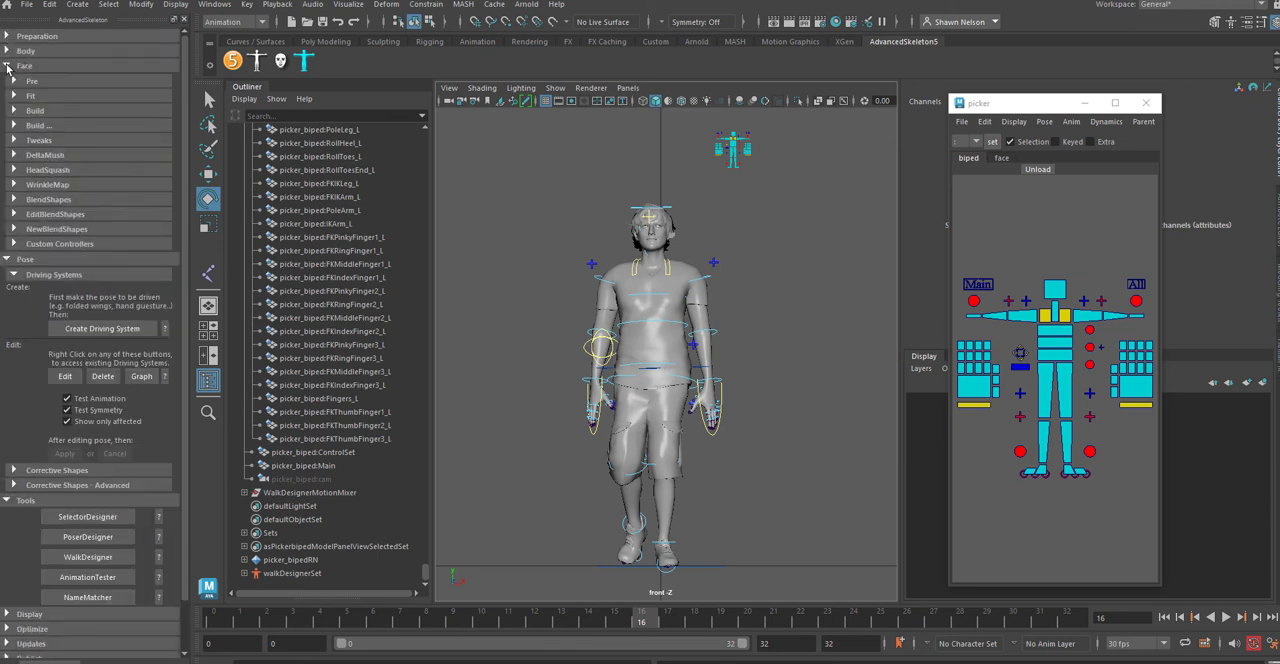
click(7, 66)
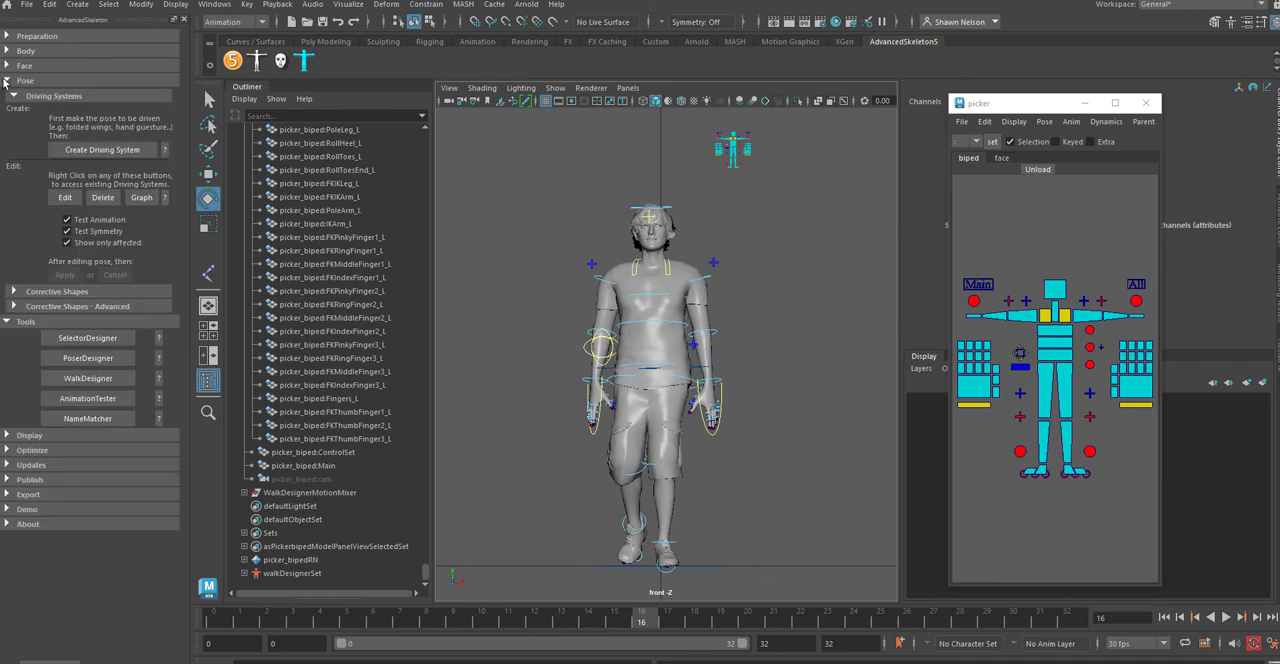
click(6, 81)
click(6, 96)
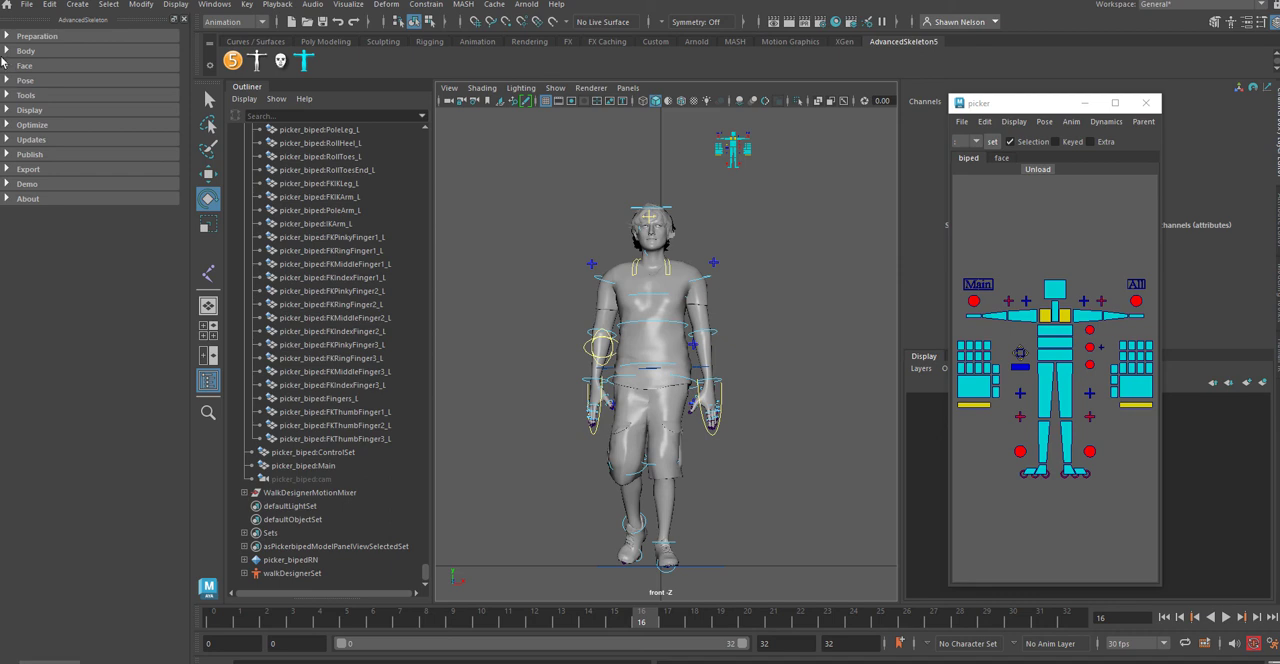
click(6, 52)
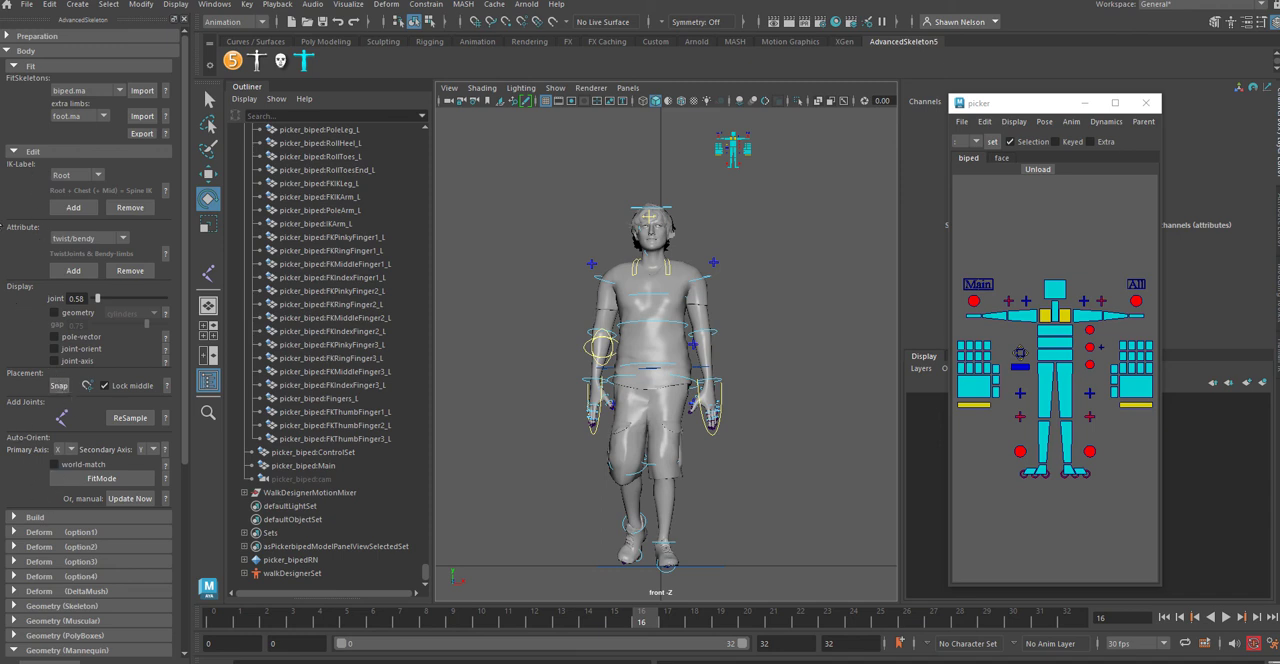
click(5, 52)
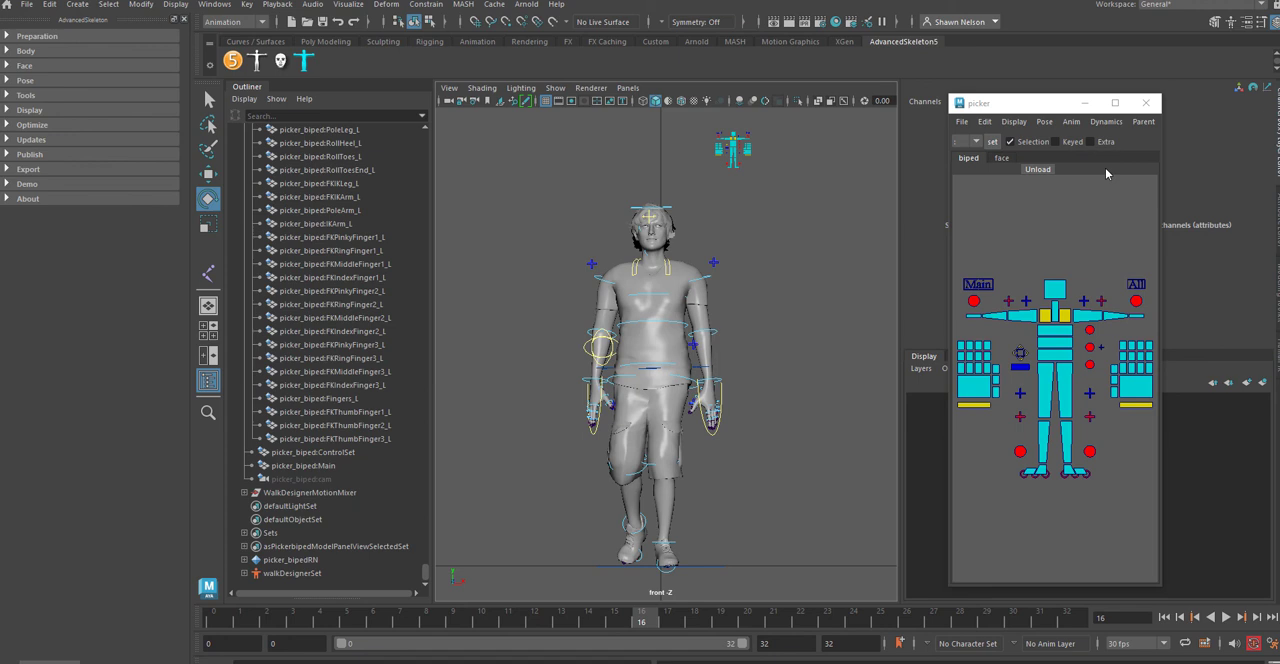
click(1013, 121)
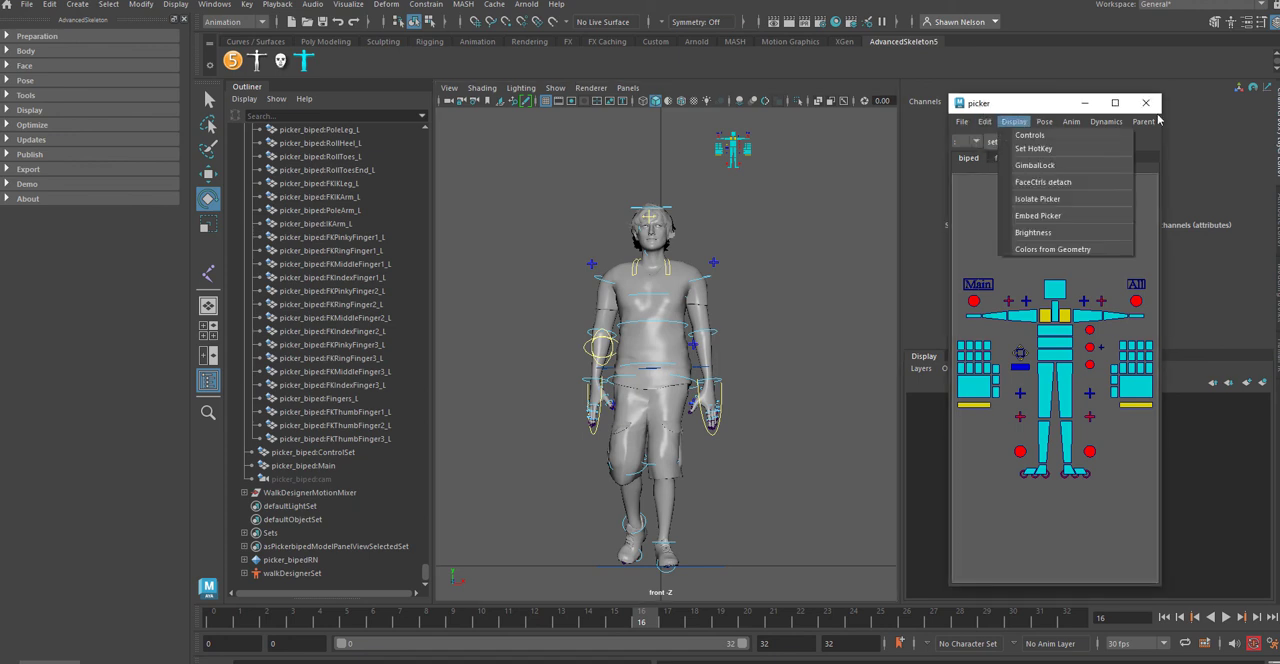
click(1162, 72)
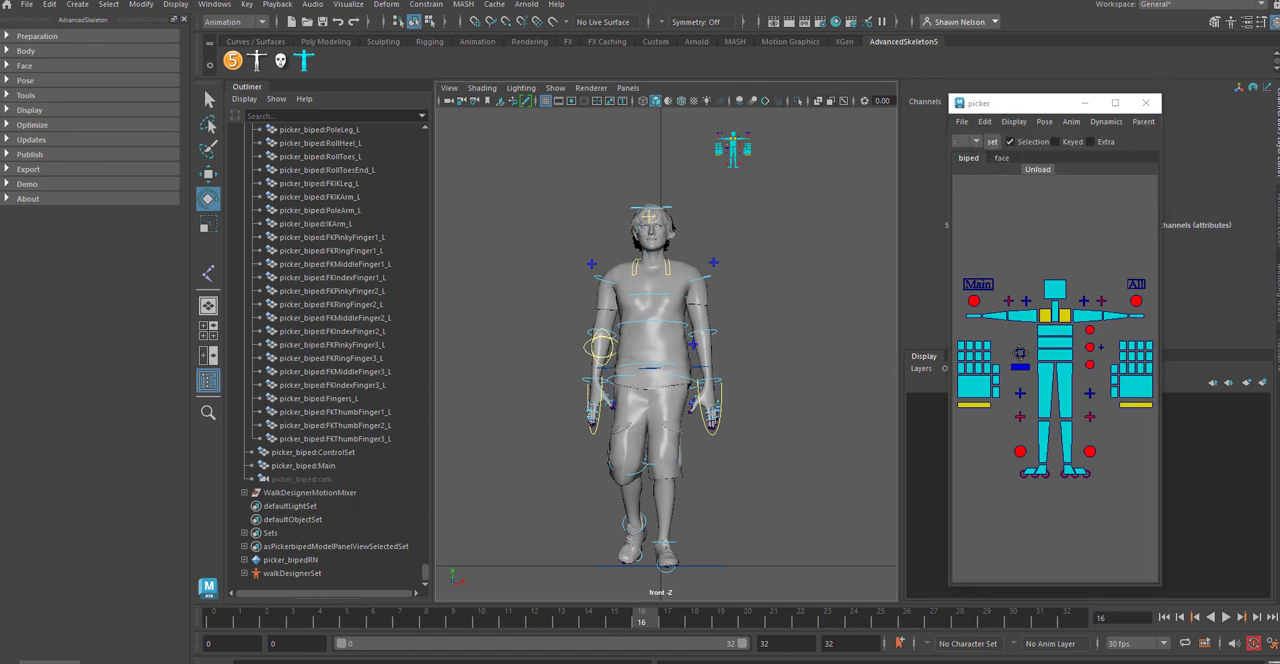